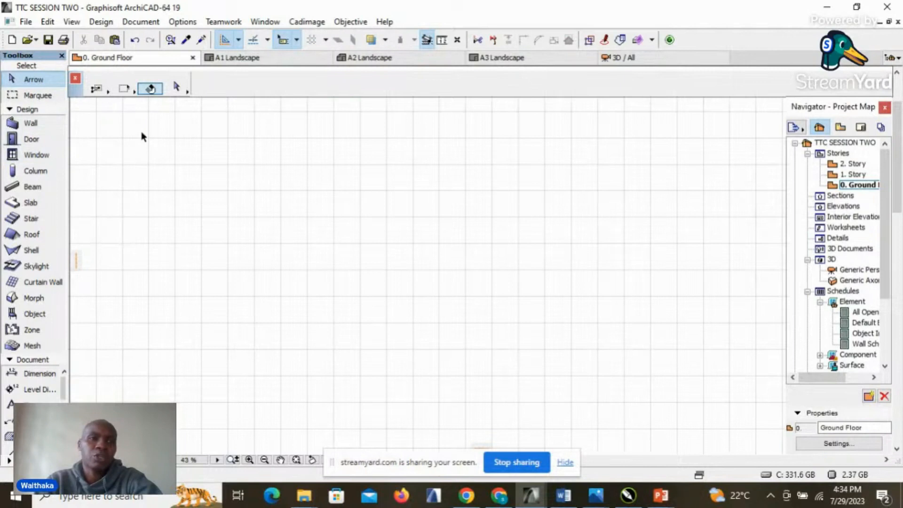
click(25, 22)
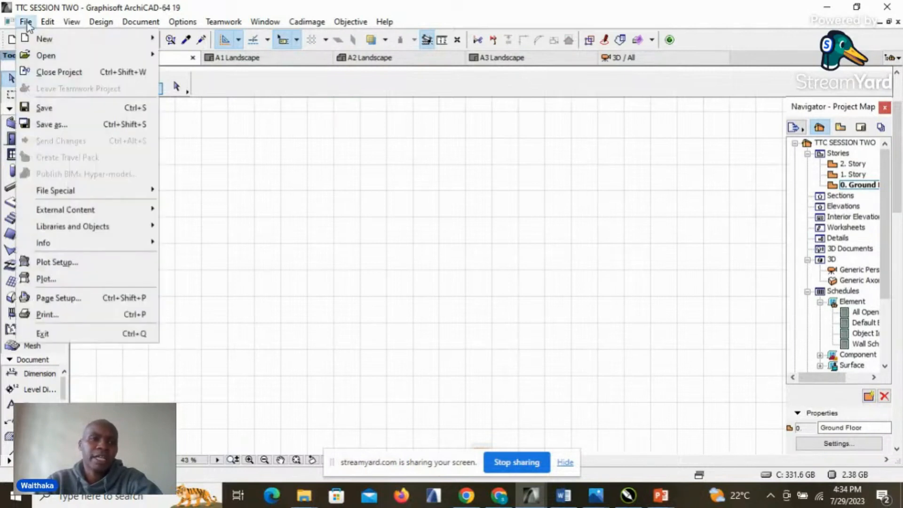
mouse_move(47, 22)
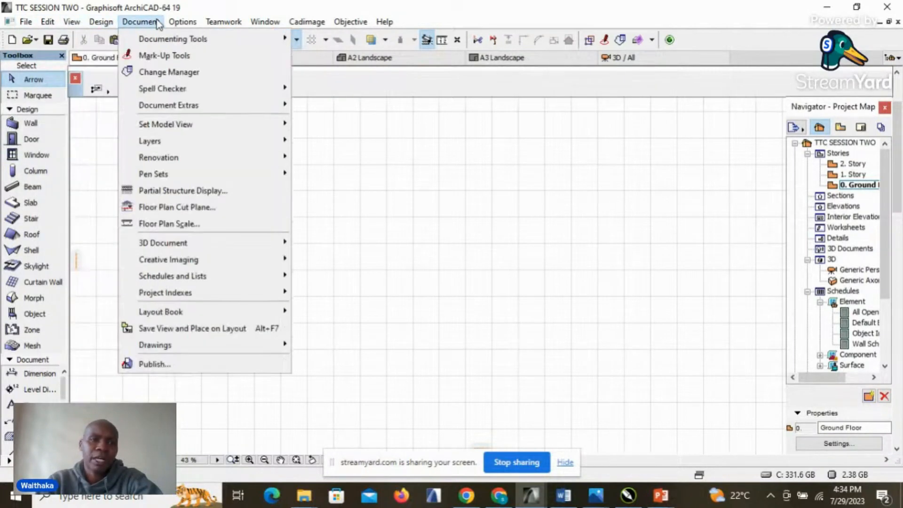
mouse_move(210, 24)
mouse_move(365, 26)
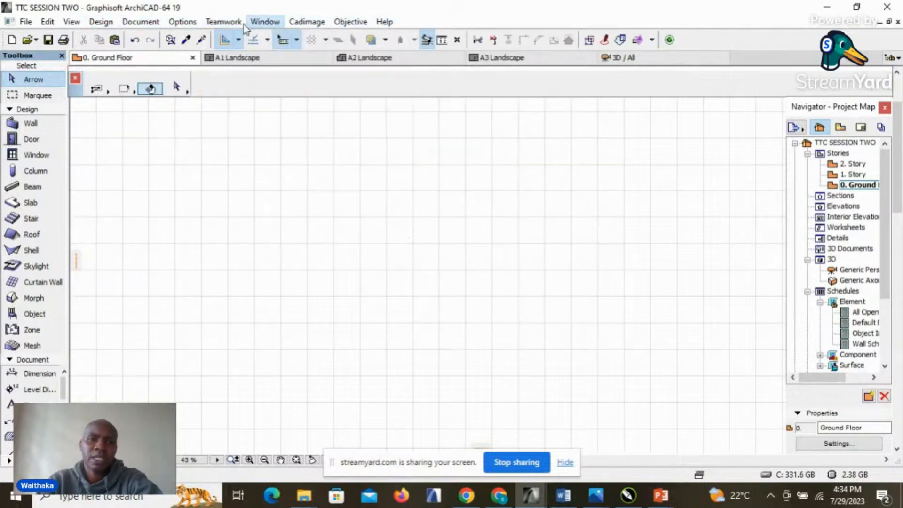
mouse_move(172, 29)
mouse_move(19, 21)
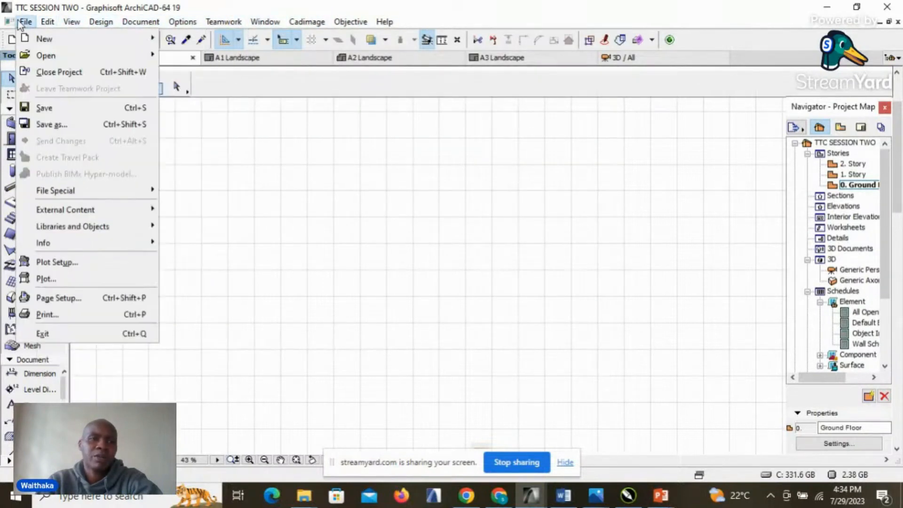
click(224, 182)
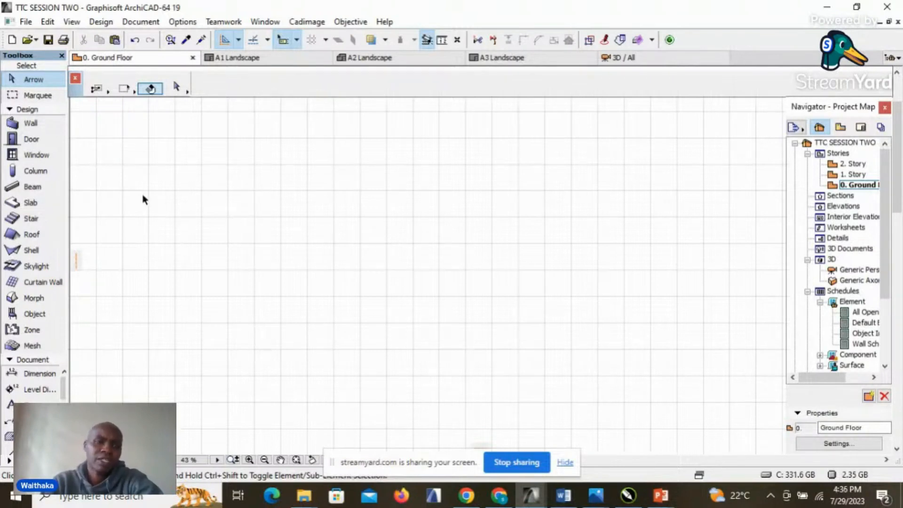
- Activate the Wall tool and try starting a straight wall on the ground floor plan
click(26, 124)
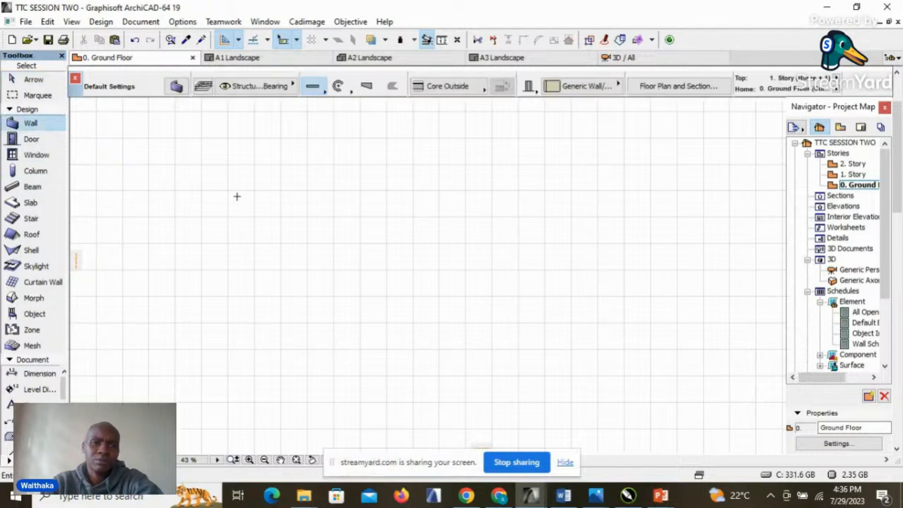
click(205, 191)
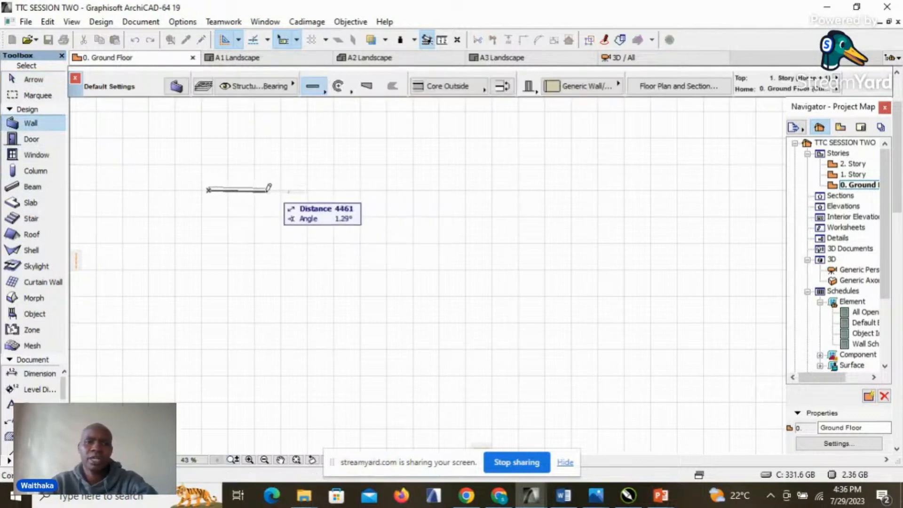
right_click(257, 197)
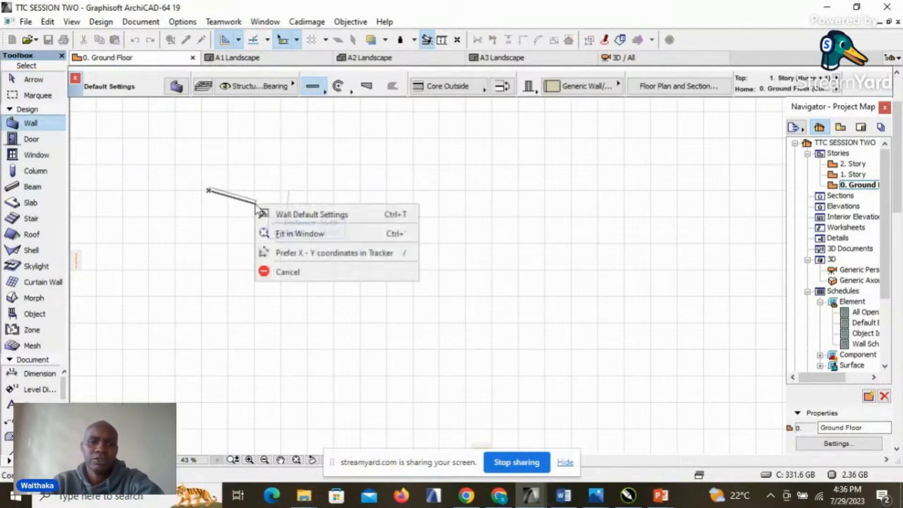
click(294, 275)
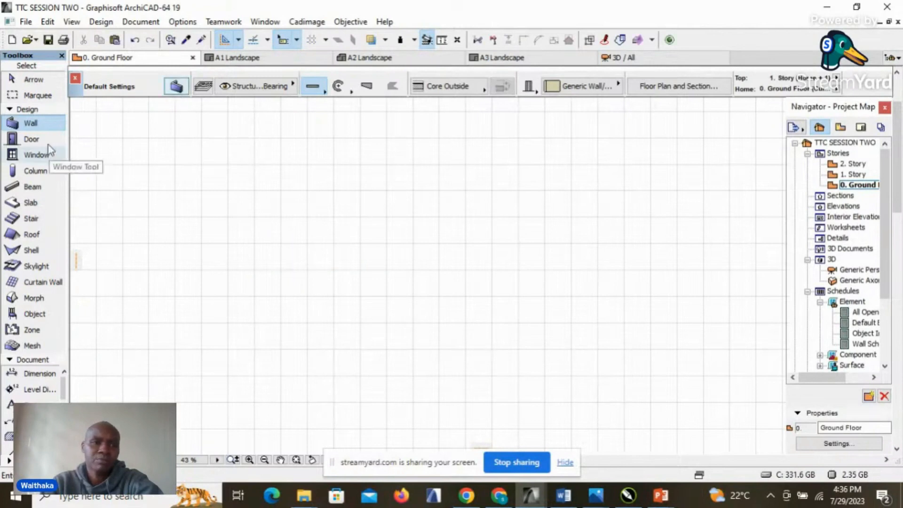
- Draw two long horizontal walls and two vertical walls crossing them, enclosing a rectangle with overhanging wall ends
click(195, 198)
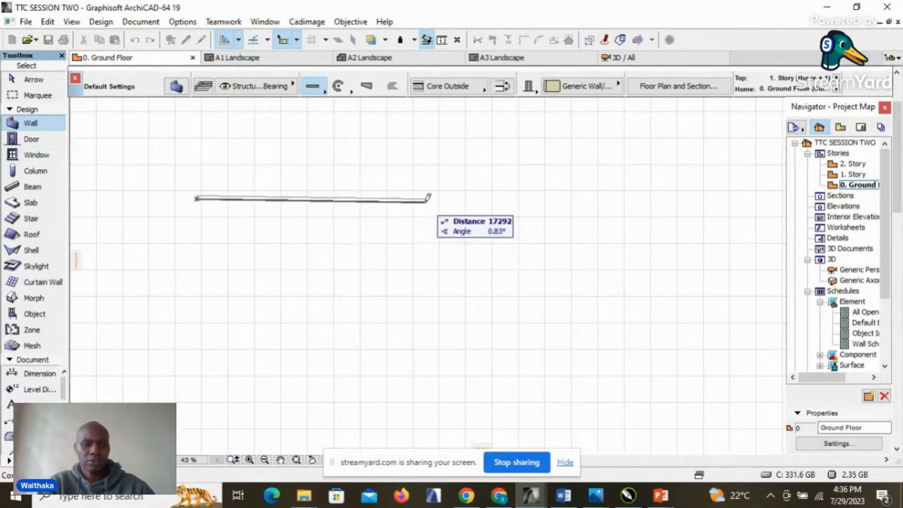
click(526, 198)
click(227, 185)
click(228, 352)
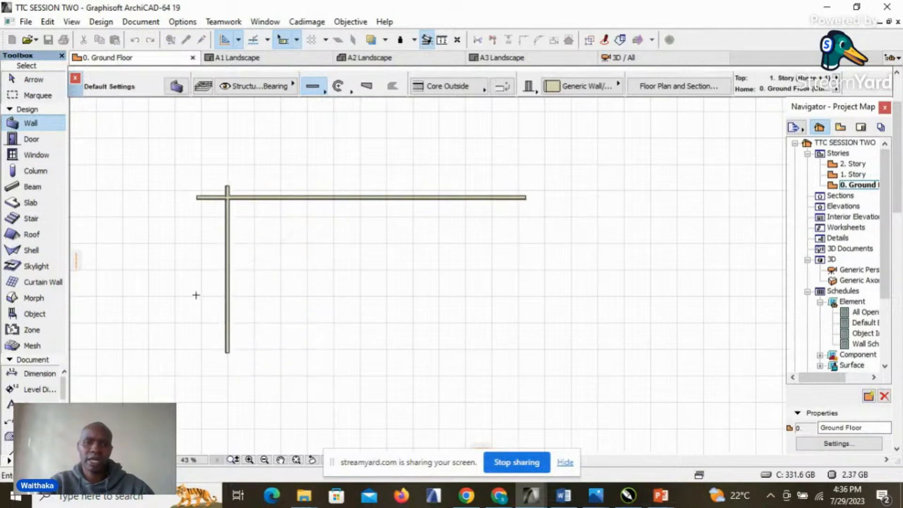
click(187, 308)
click(518, 306)
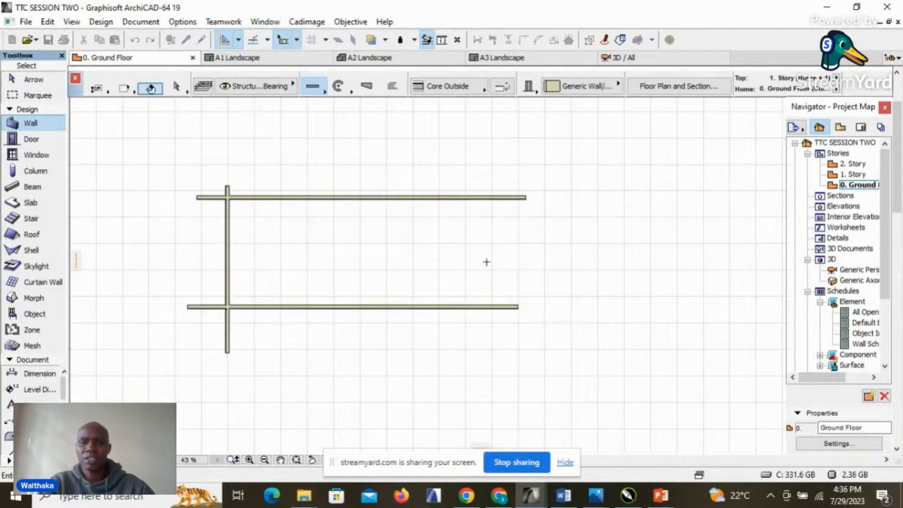
click(453, 178)
click(454, 348)
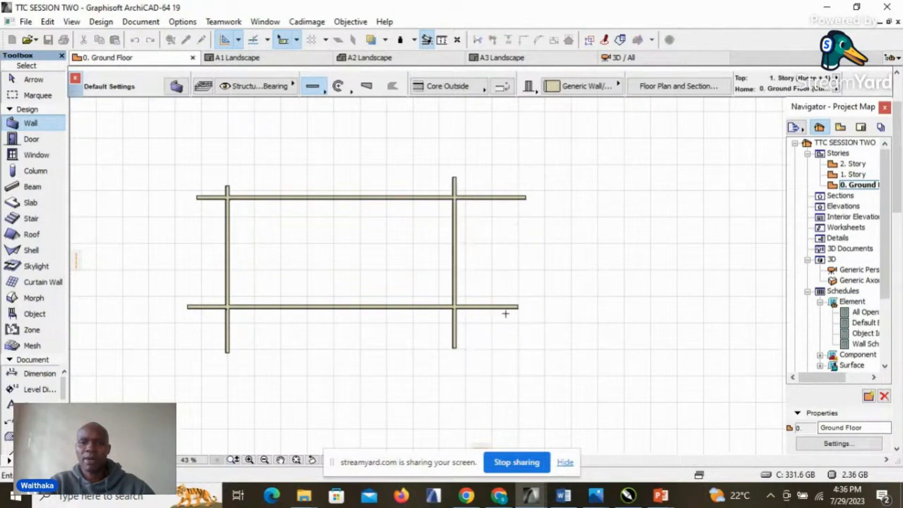
scroll(337, 281, up, 3)
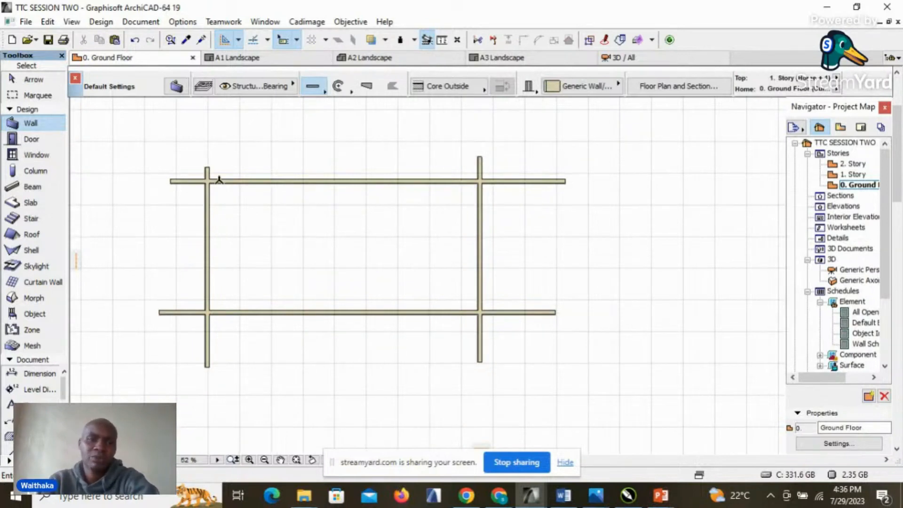
scroll(220, 179, up, 2)
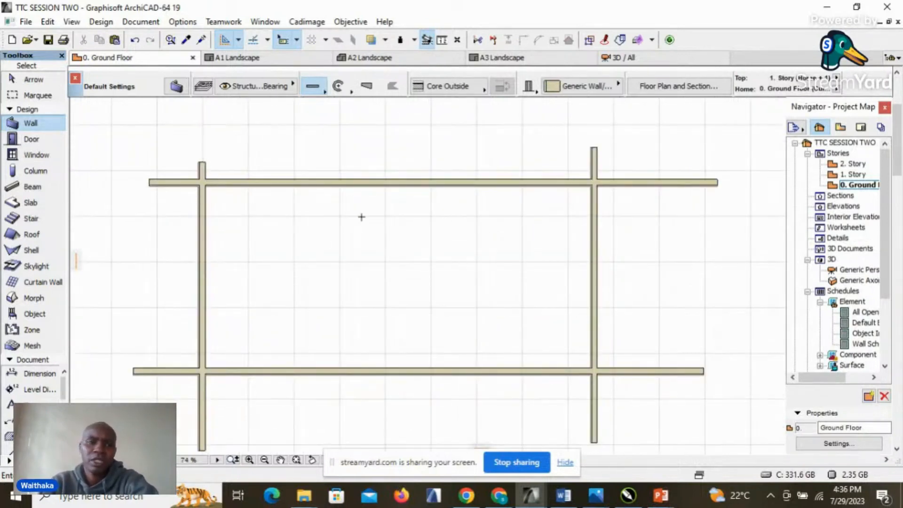
scroll(359, 216, down, 1)
scroll(224, 288, up, 2)
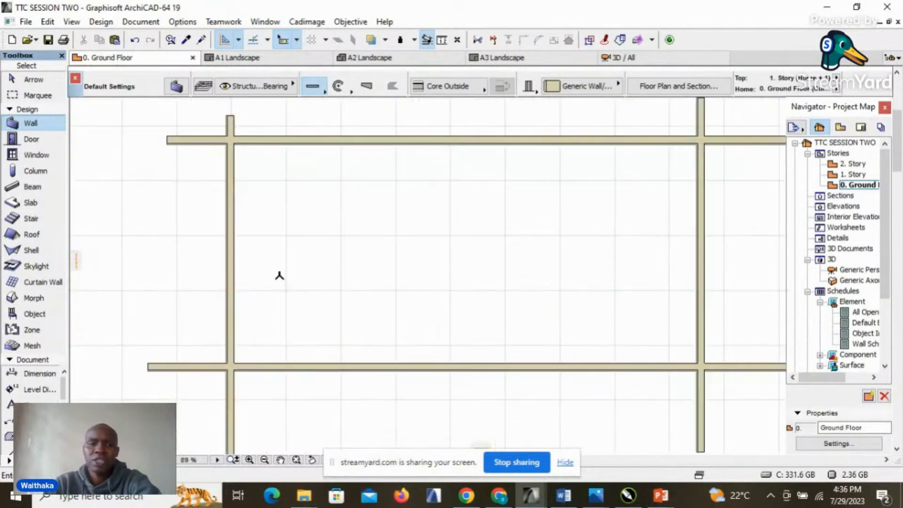
scroll(172, 240, down, 2)
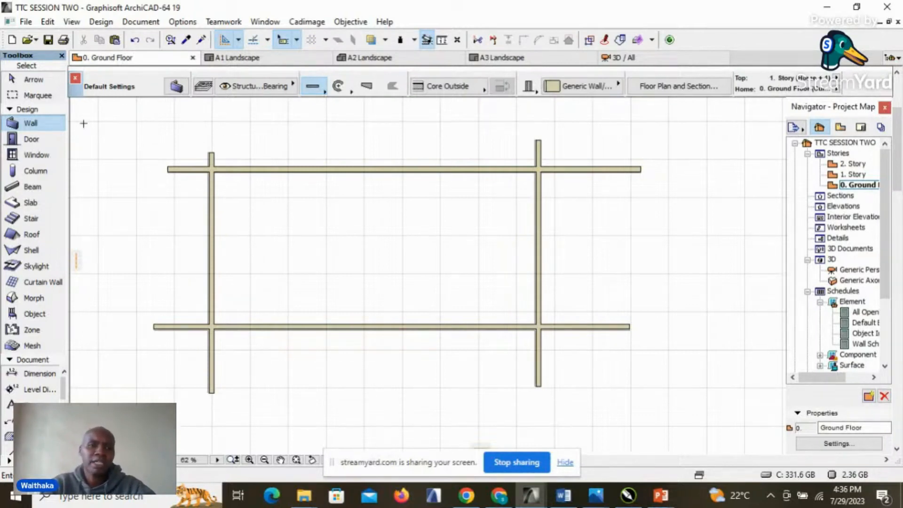
- Select only the left vertical wall with the Arrow tool
click(33, 79)
click(214, 217)
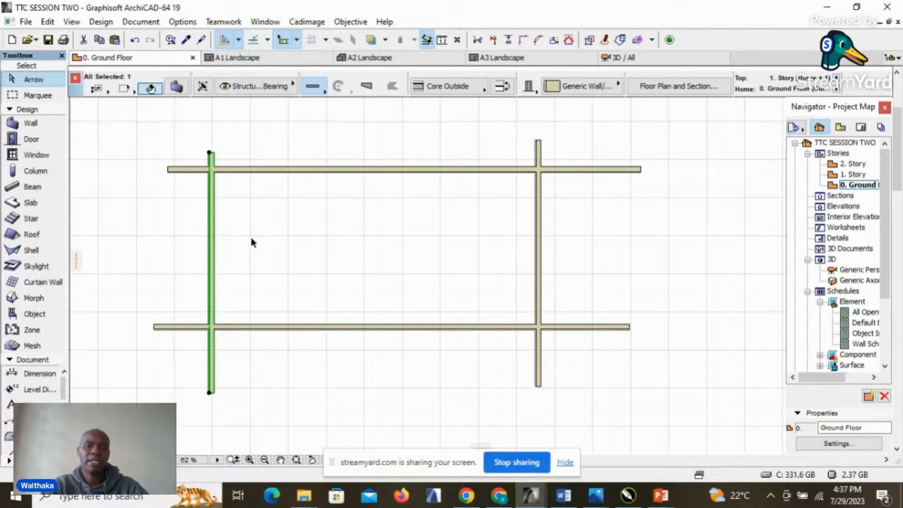
mouse_move(214, 223)
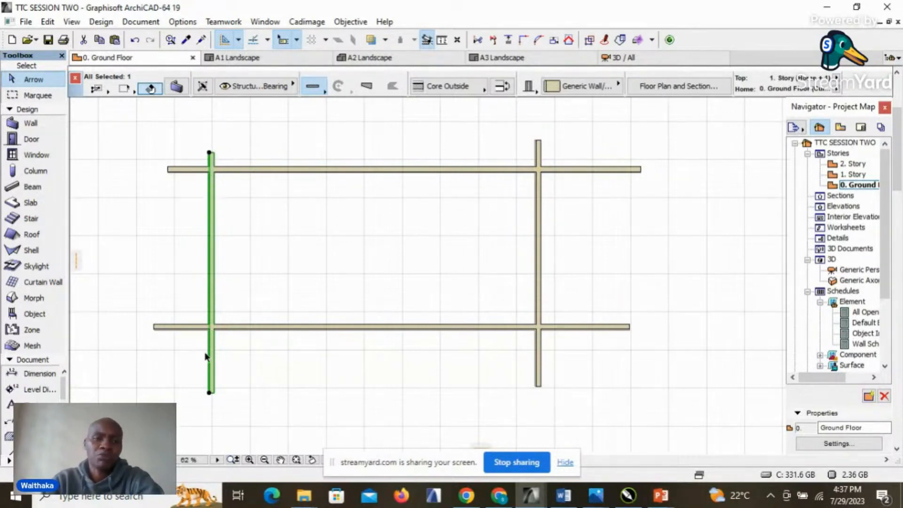
mouse_move(213, 329)
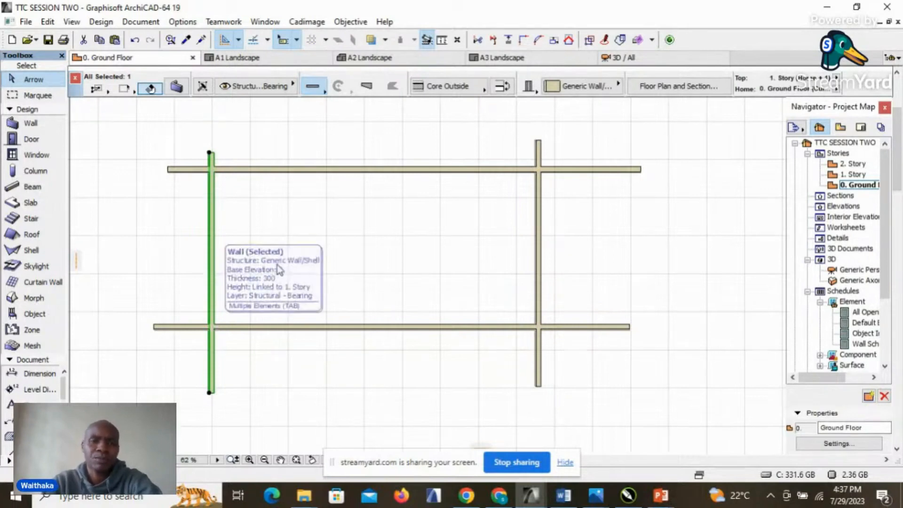
mouse_move(214, 164)
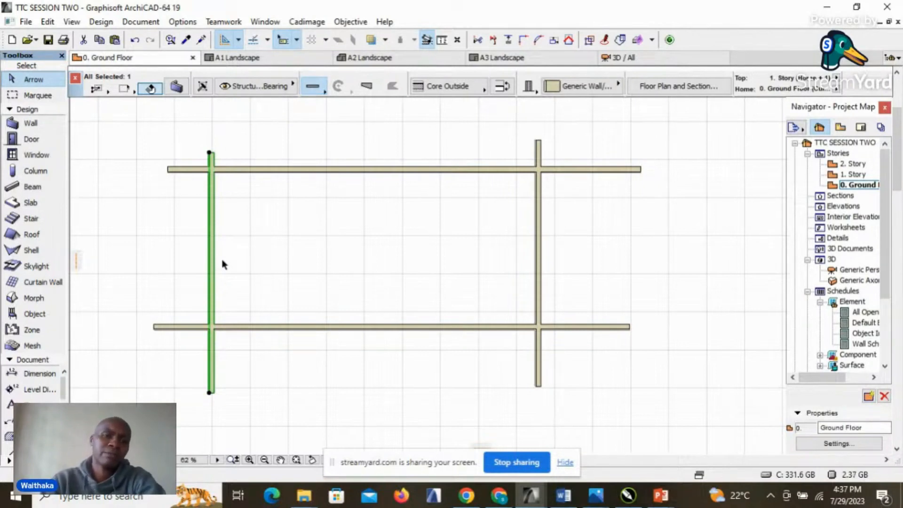
click(281, 250)
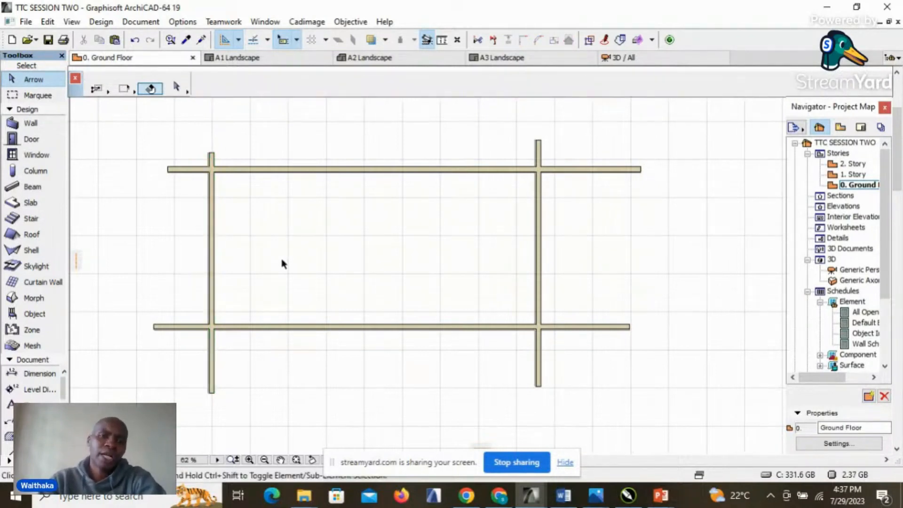
click(211, 158)
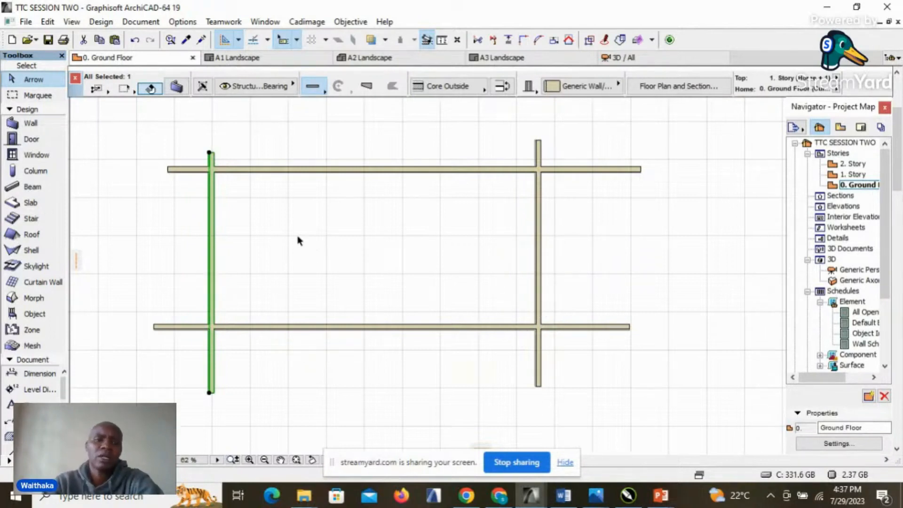
click(278, 226)
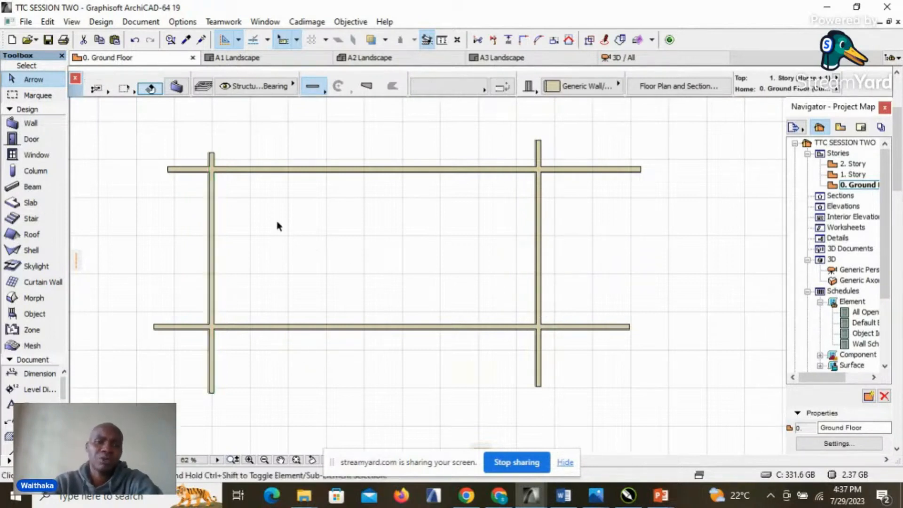
click(212, 218)
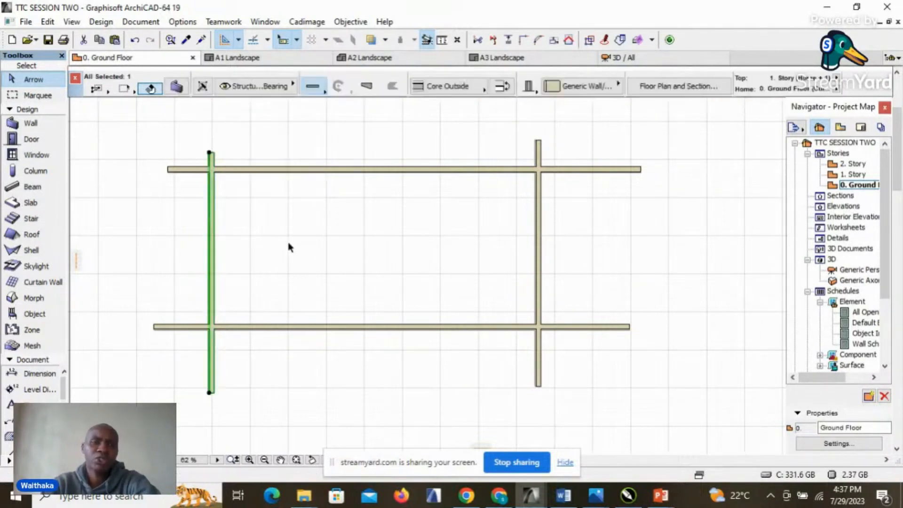
scroll(289, 246, up, 1)
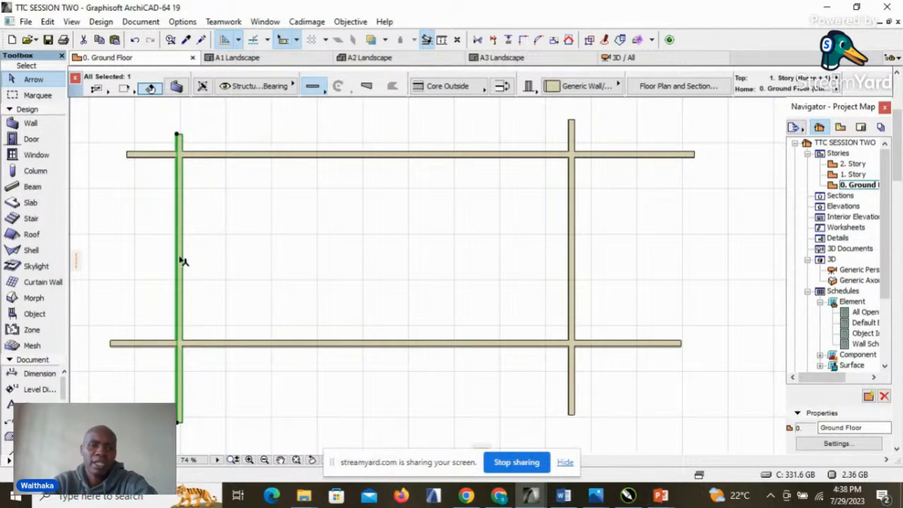
- Try to move the left vertical wall across the plan to just short of the right vertical wall, and undo the move
right_click(234, 213)
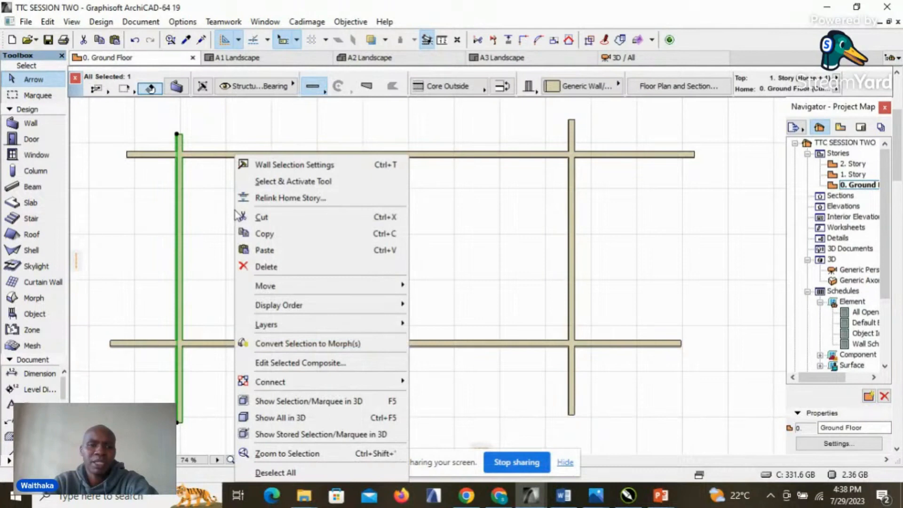
mouse_move(305, 291)
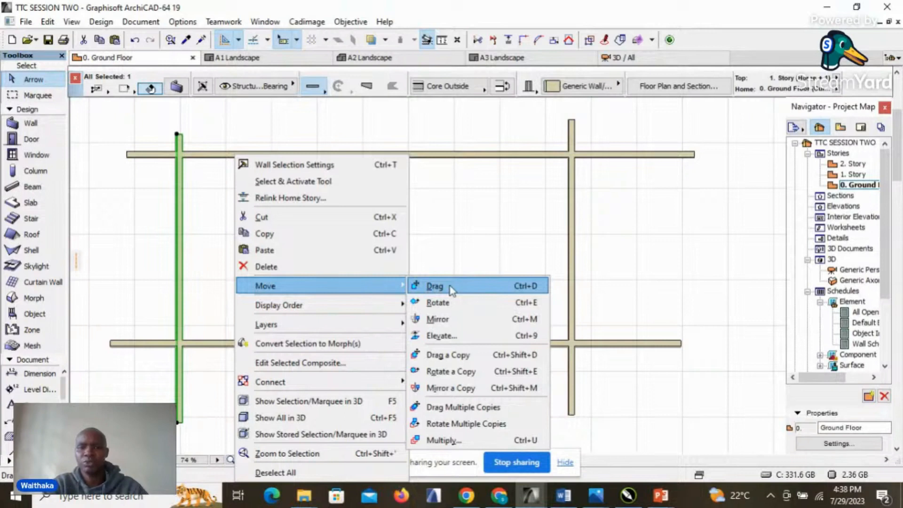
click(513, 288)
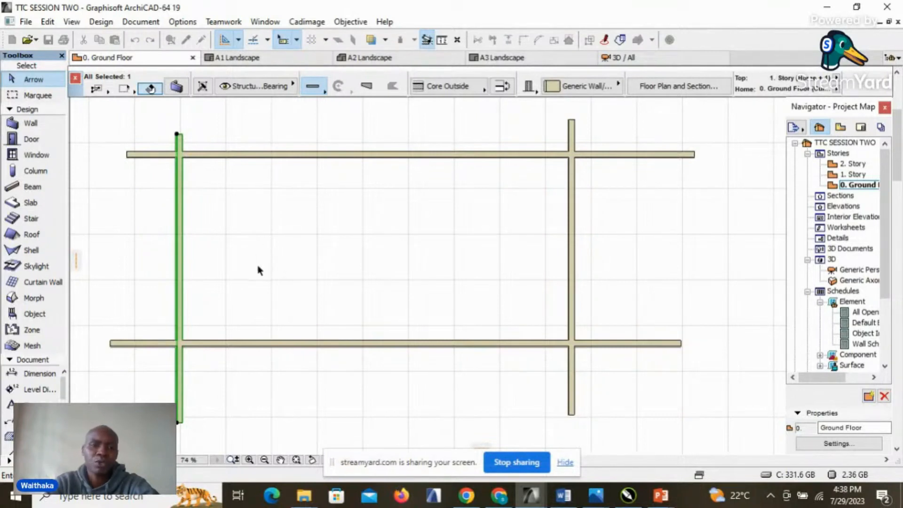
click(179, 253)
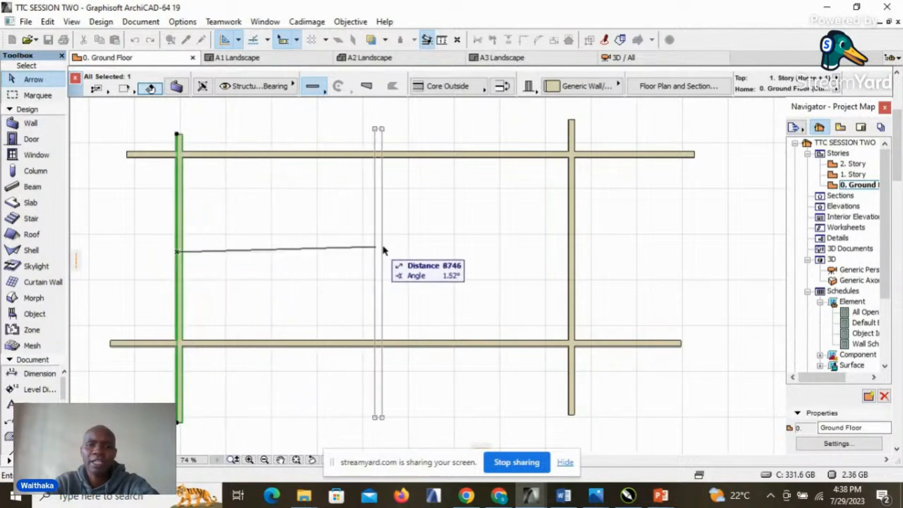
click(521, 252)
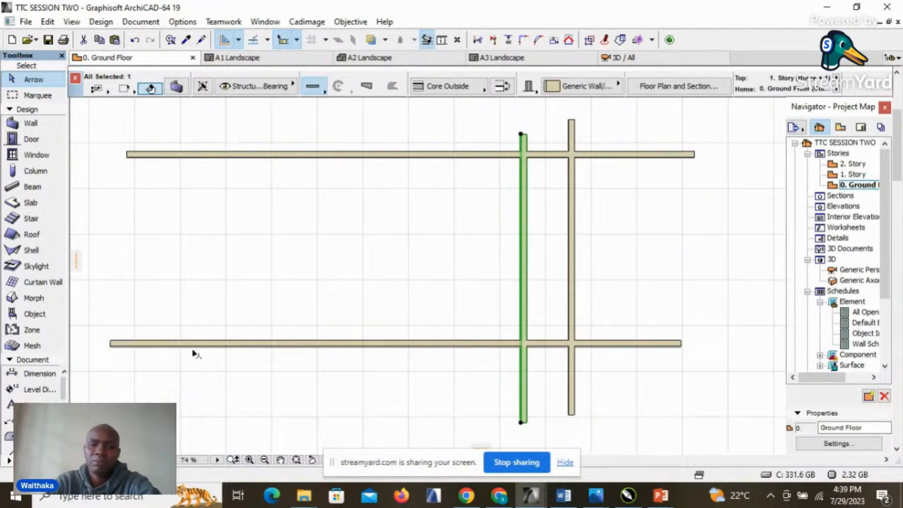
click(135, 40)
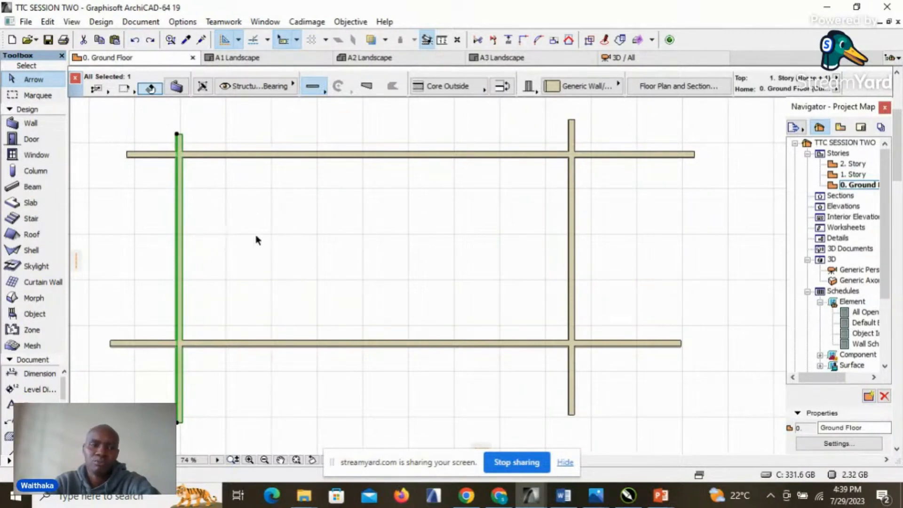
- Examine the Move commands available for the left vertical wall and their keyboard shortcuts
click(185, 241)
click(180, 239)
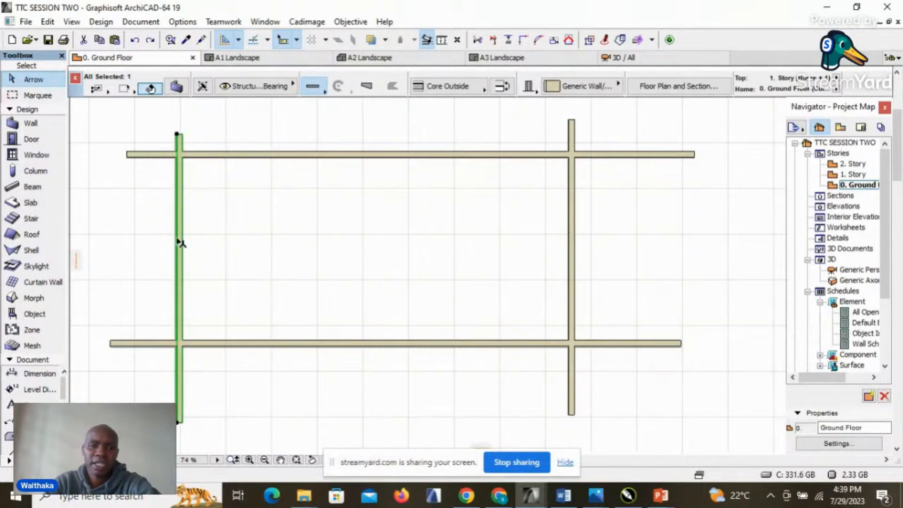
right_click(257, 211)
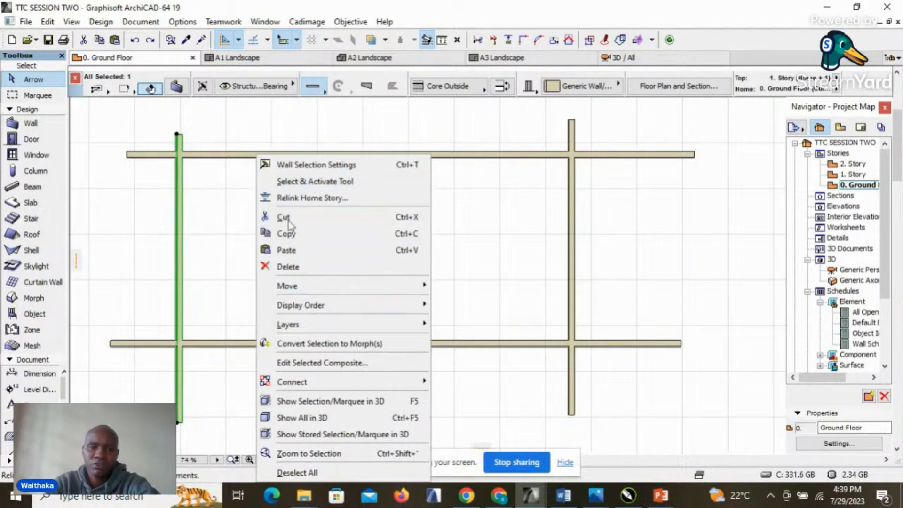
mouse_move(296, 287)
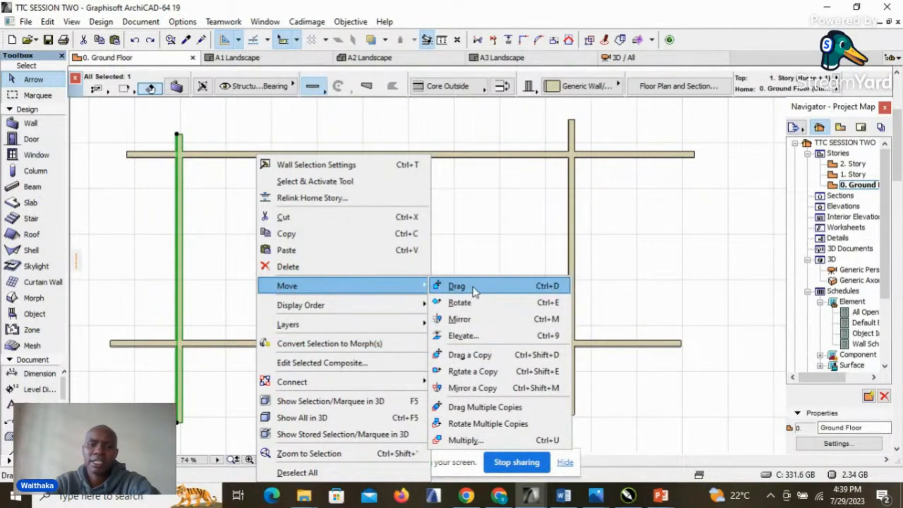
click(477, 231)
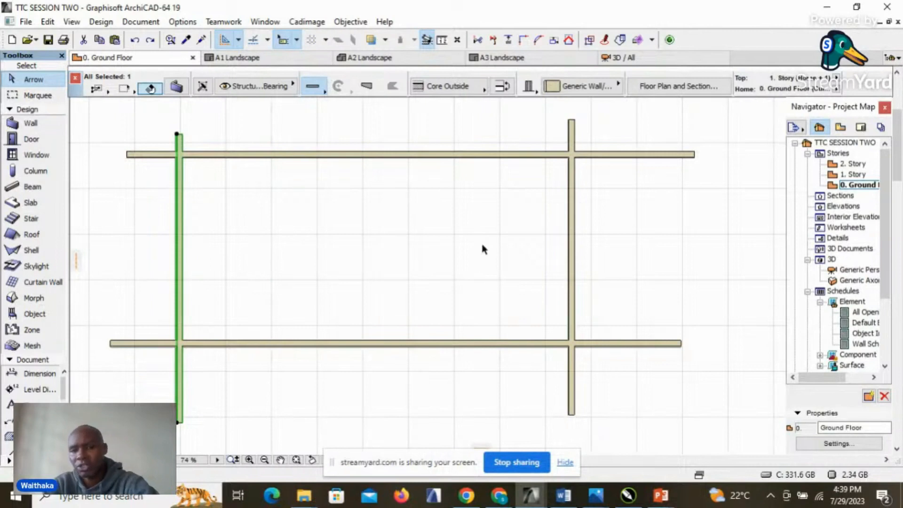
right_click(308, 250)
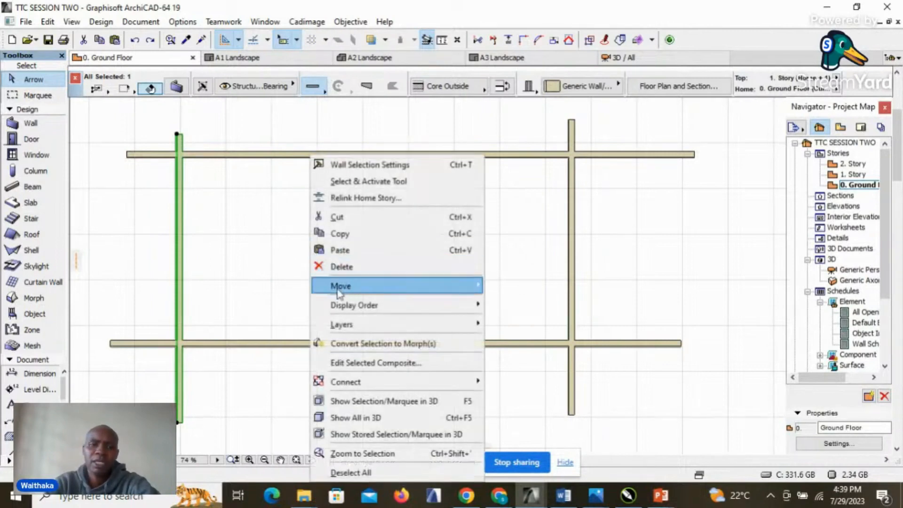
mouse_move(367, 285)
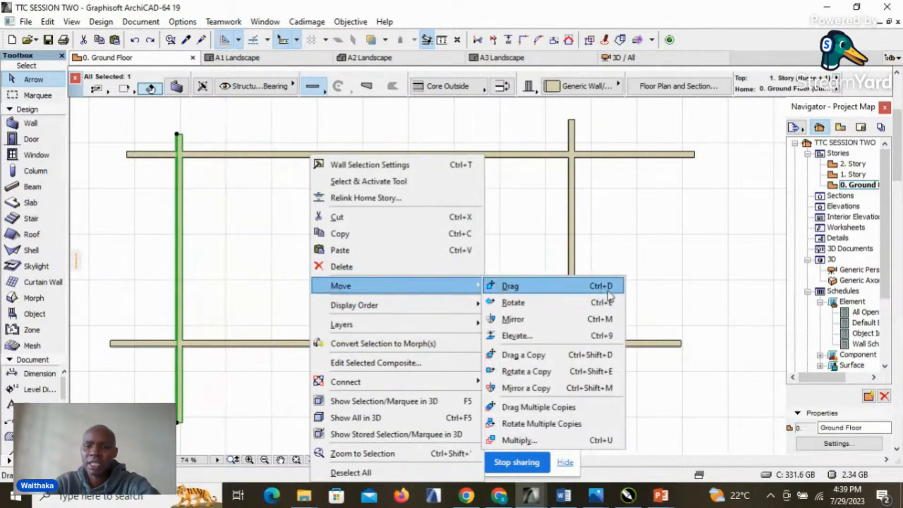
click(264, 244)
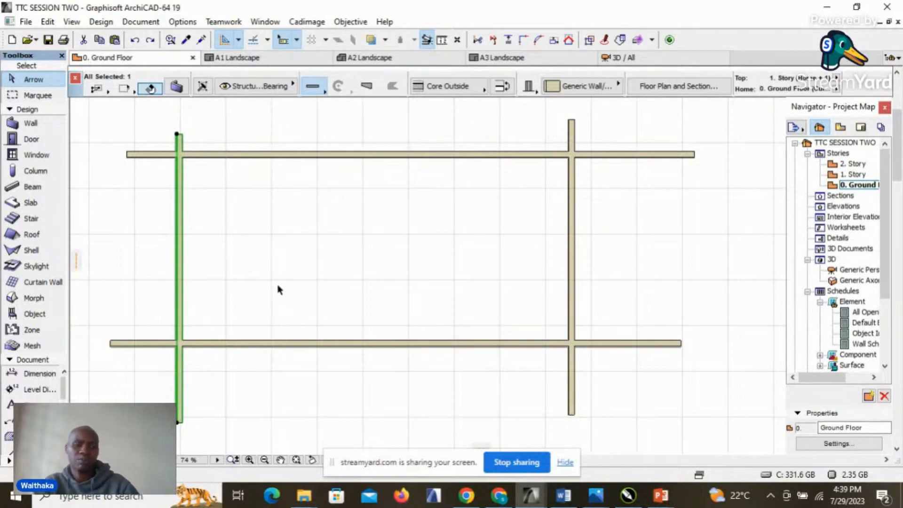
- Try moving the left vertical wall horizontally by about 15327 towards the right vertical wall, then undo the move and clear the selection
key(ctrl+d)
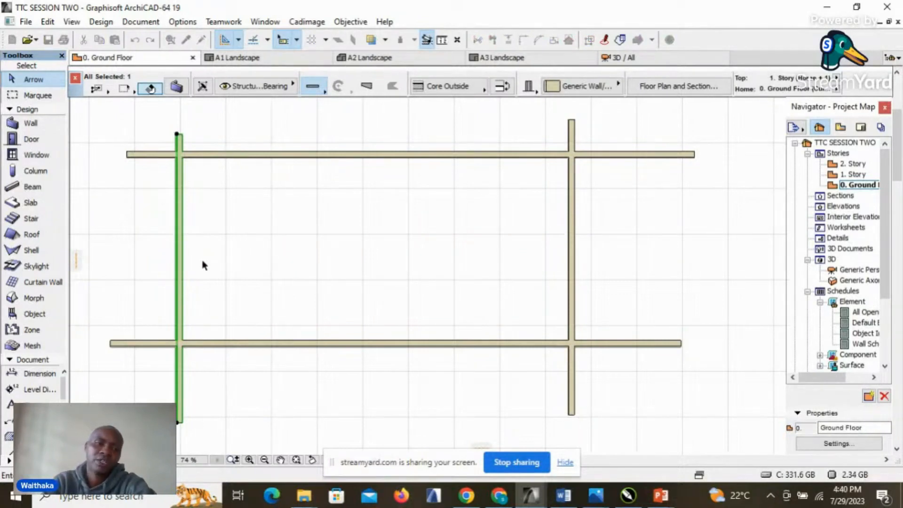
click(179, 240)
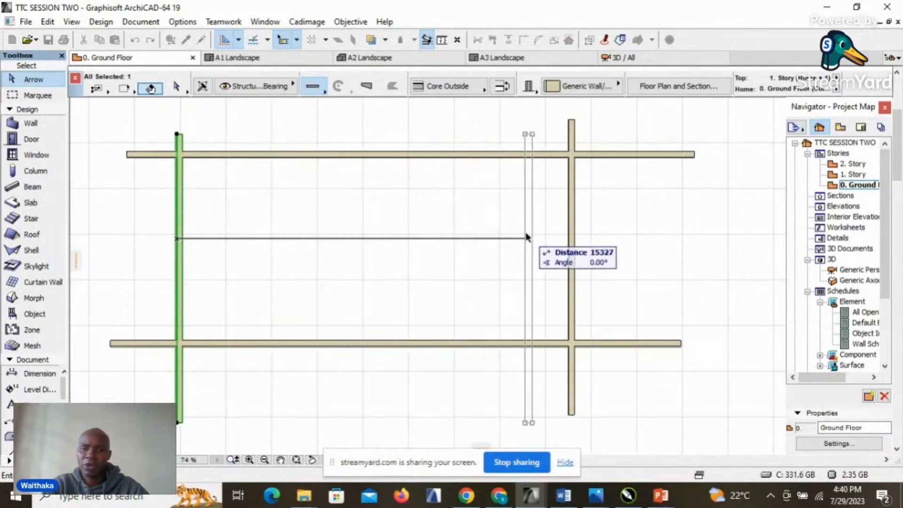
click(527, 237)
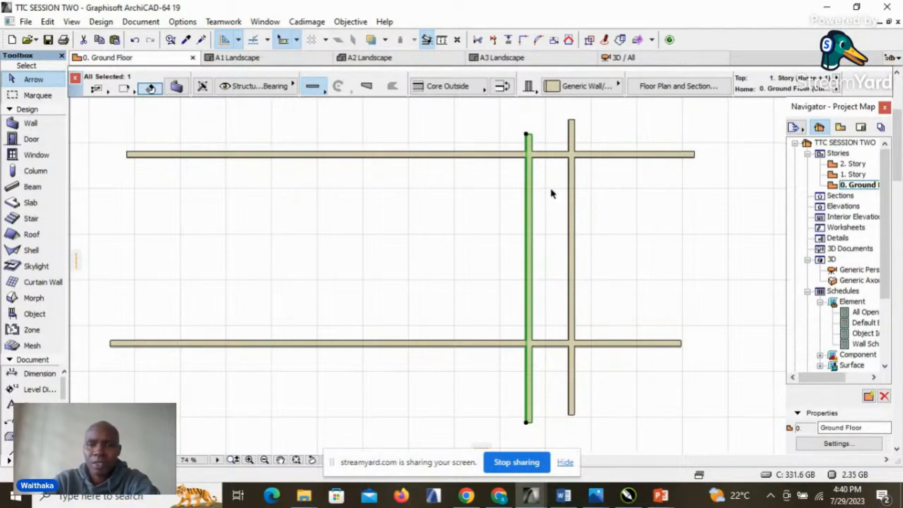
click(233, 282)
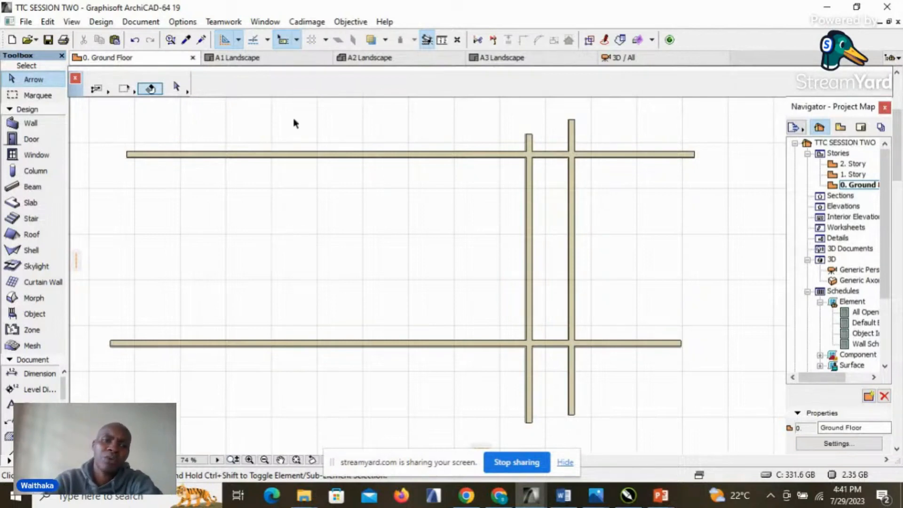
click(134, 39)
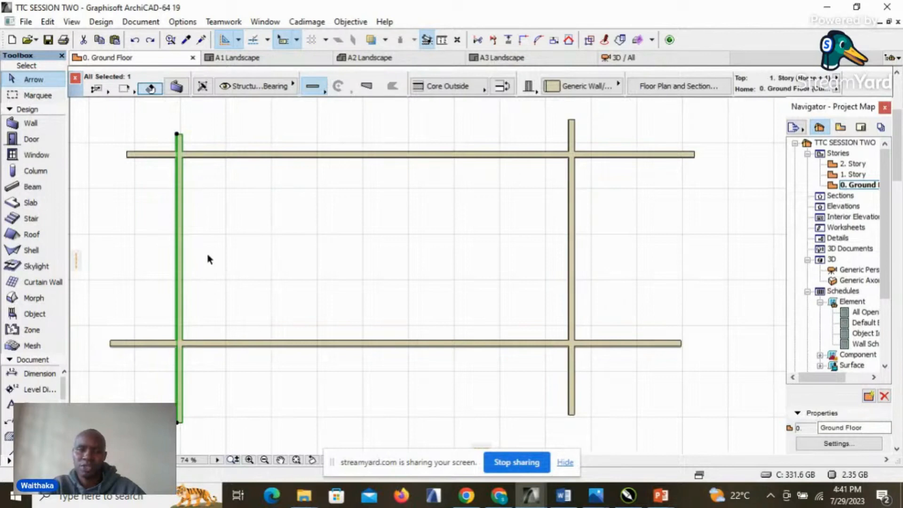
click(265, 280)
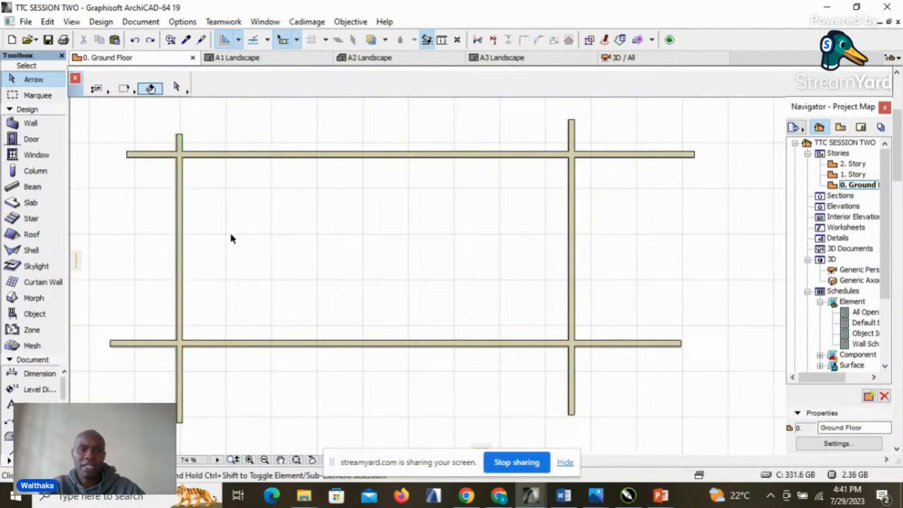
- Place a copy of the left vertical wall between the two vertical walls with Drag a Copy, and clear the selection
click(180, 252)
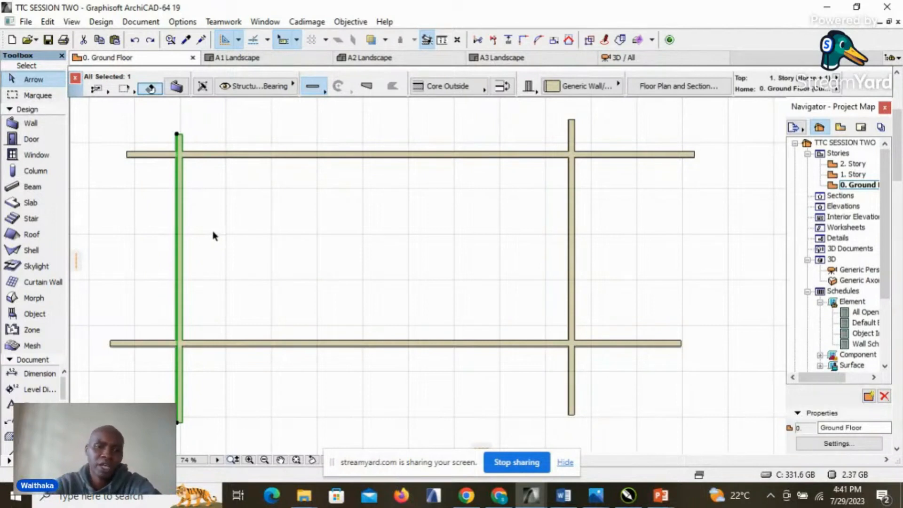
right_click(225, 231)
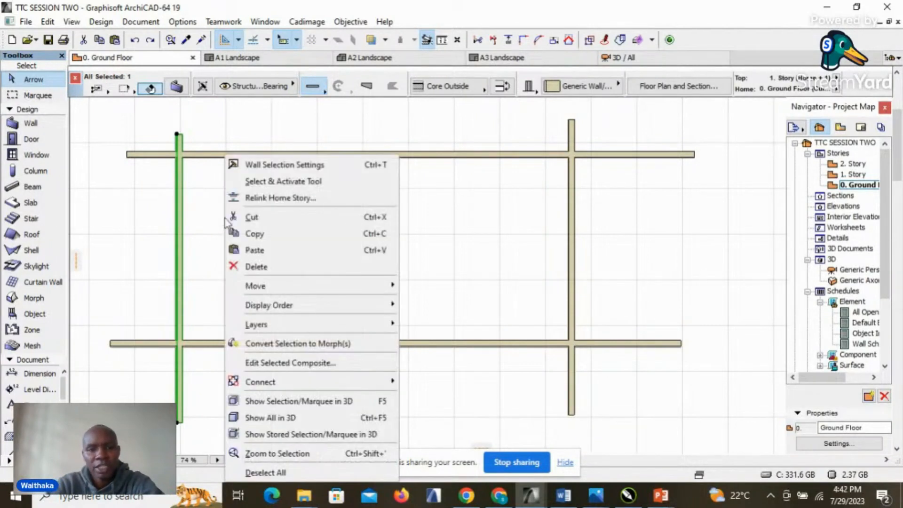
mouse_move(310, 290)
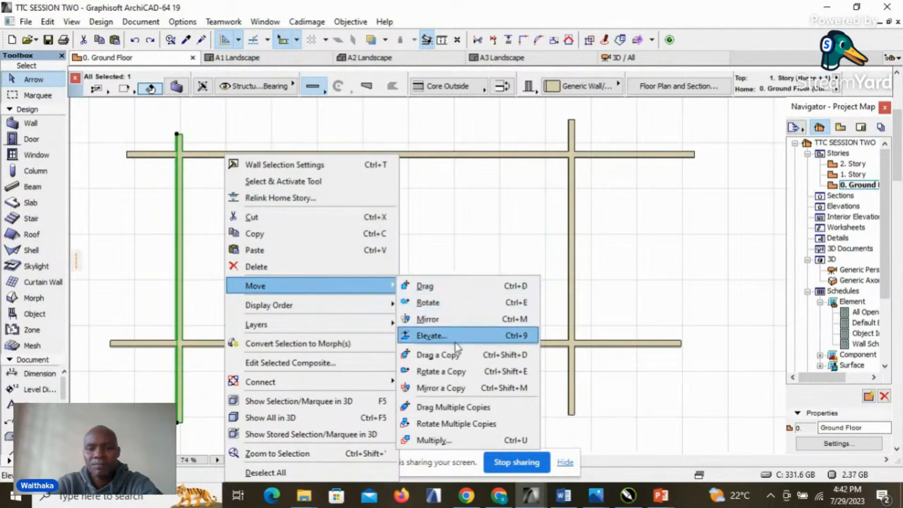
click(516, 358)
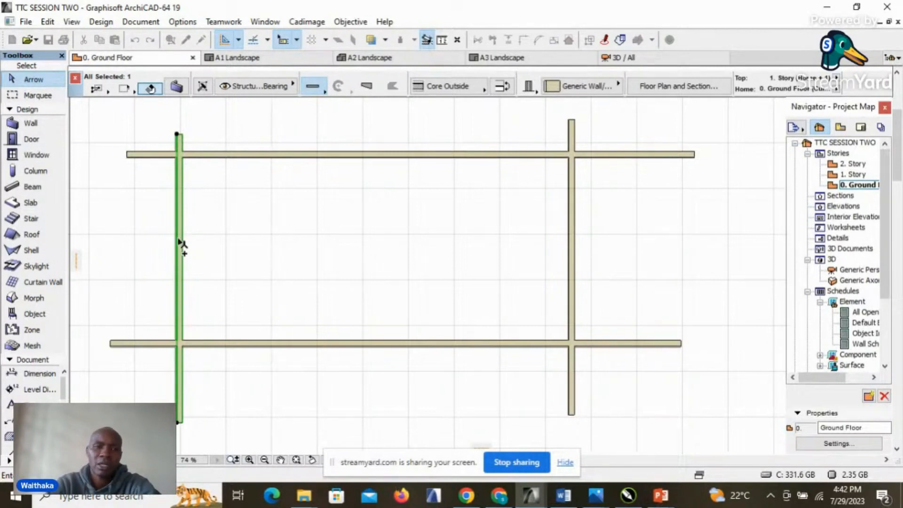
mouse_move(179, 240)
mouse_down()
mouse_move(419, 244)
mouse_move(338, 219)
mouse_move(344, 248)
mouse_move(415, 239)
mouse_move(306, 245)
mouse_move(459, 244)
mouse_move(321, 244)
mouse_move(445, 244)
mouse_move(411, 244)
mouse_up()
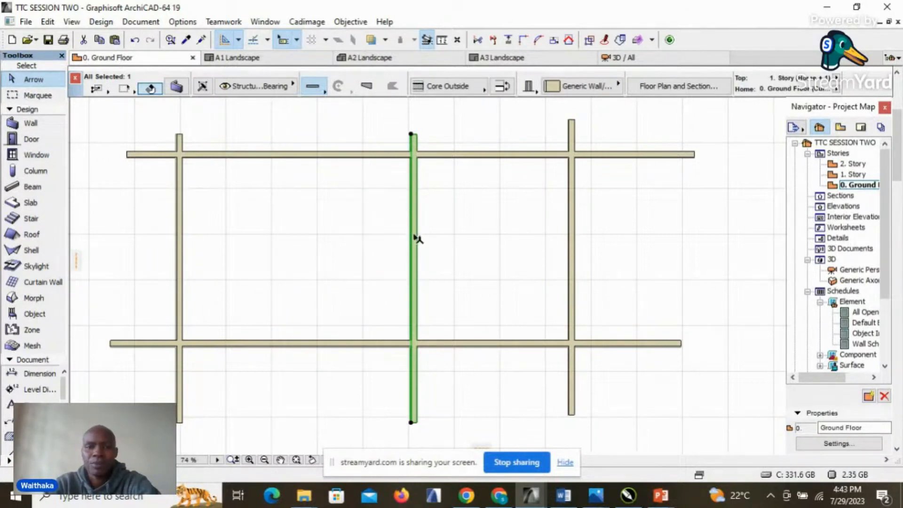
click(181, 253)
click(310, 248)
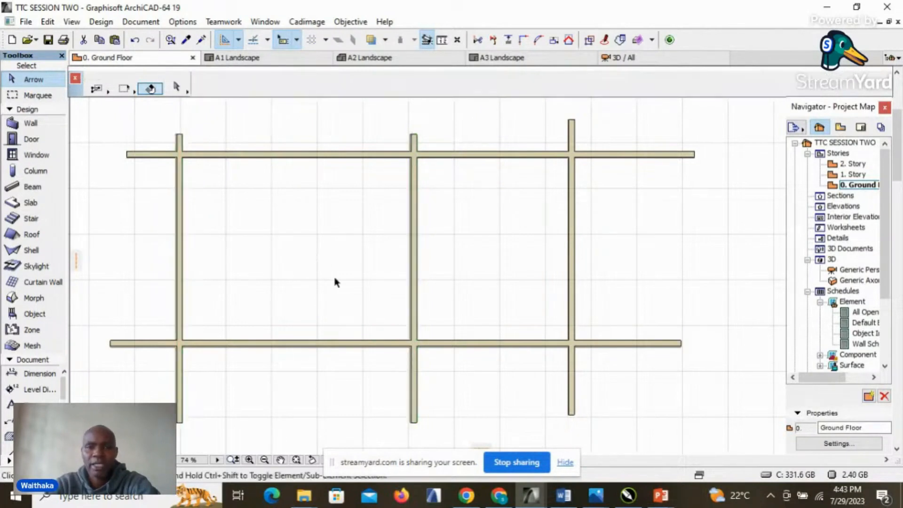
- Try placing another copy of the left vertical wall midway towards the middle wall, and undo both wall copies
scroll(474, 233, down, 1)
scroll(474, 233, down, 1)
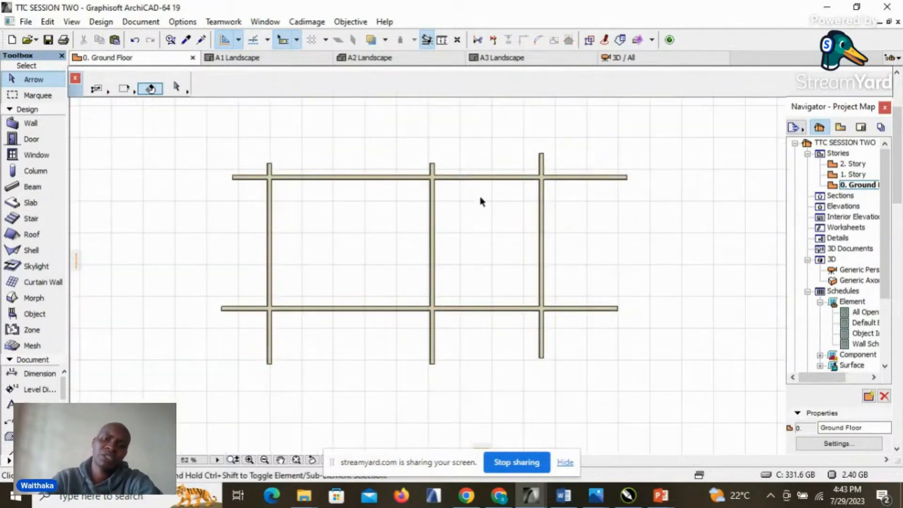
scroll(507, 207, up, 1)
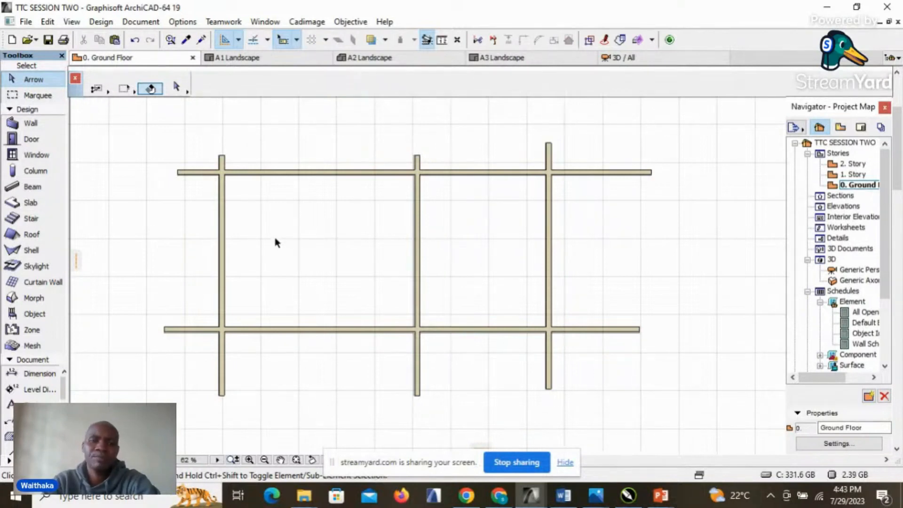
click(224, 248)
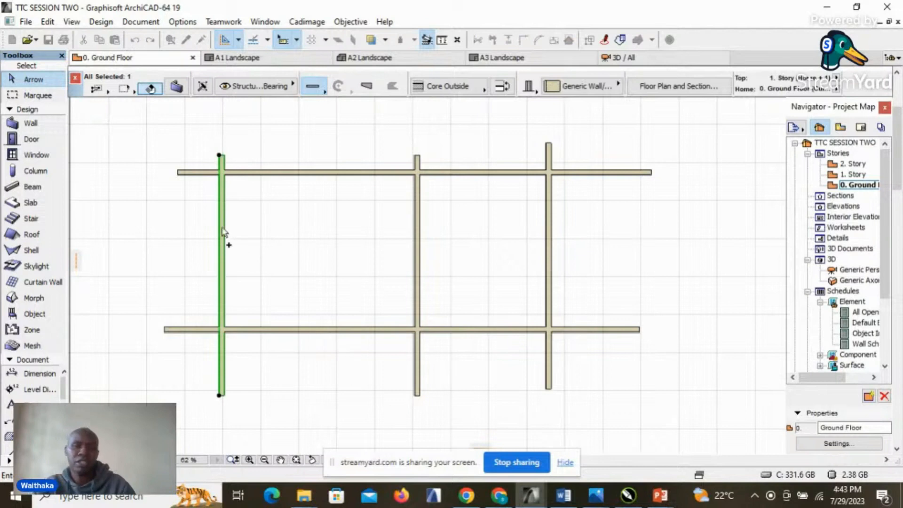
drag(221, 228, 334, 228)
key(Escape)
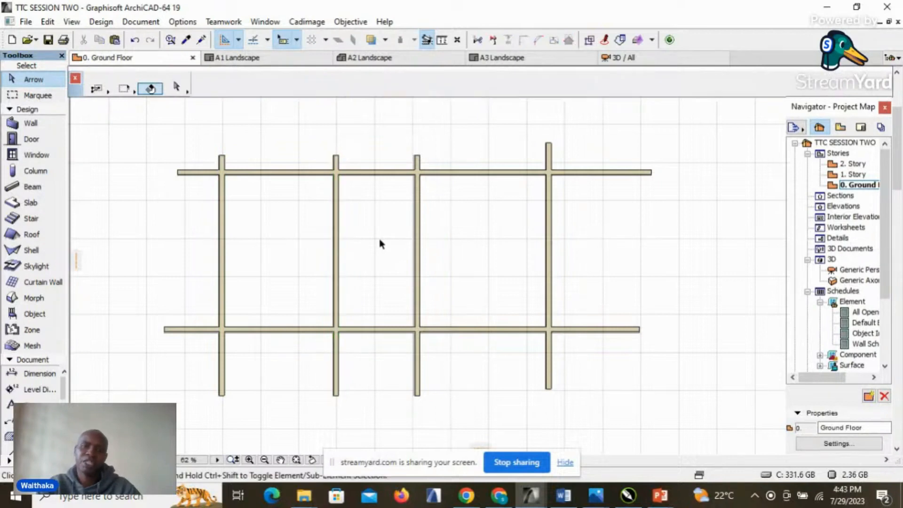
key(ctrl+z)
key(ctrl+z)
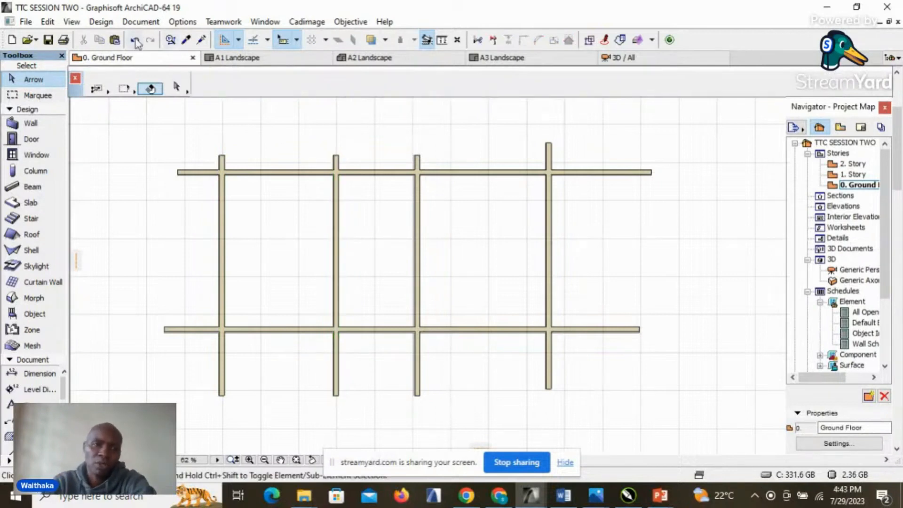
- Practise selecting the left vertical wall and clear the selection
click(226, 252)
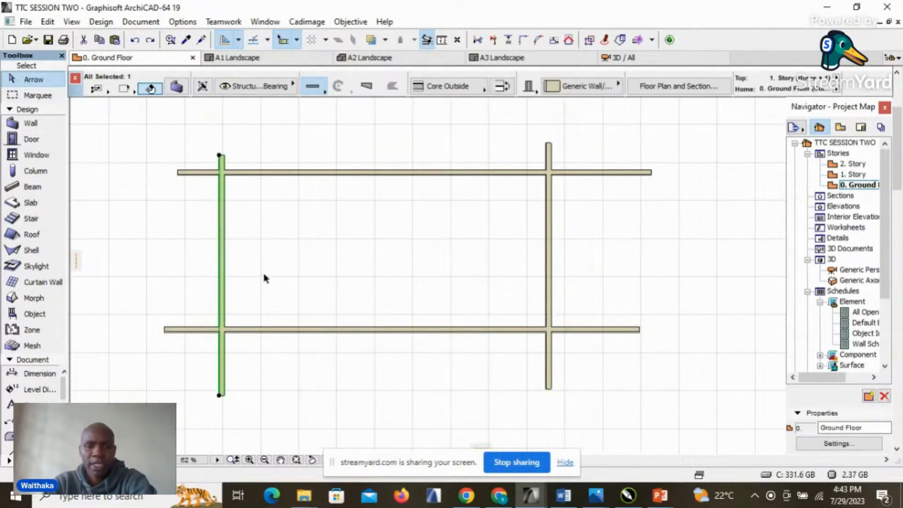
click(320, 246)
click(224, 233)
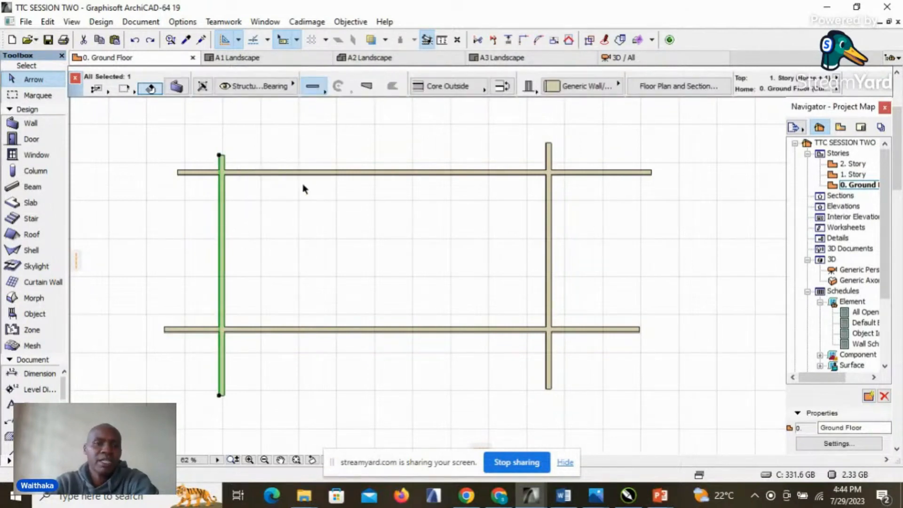
click(228, 202)
click(246, 174)
click(302, 231)
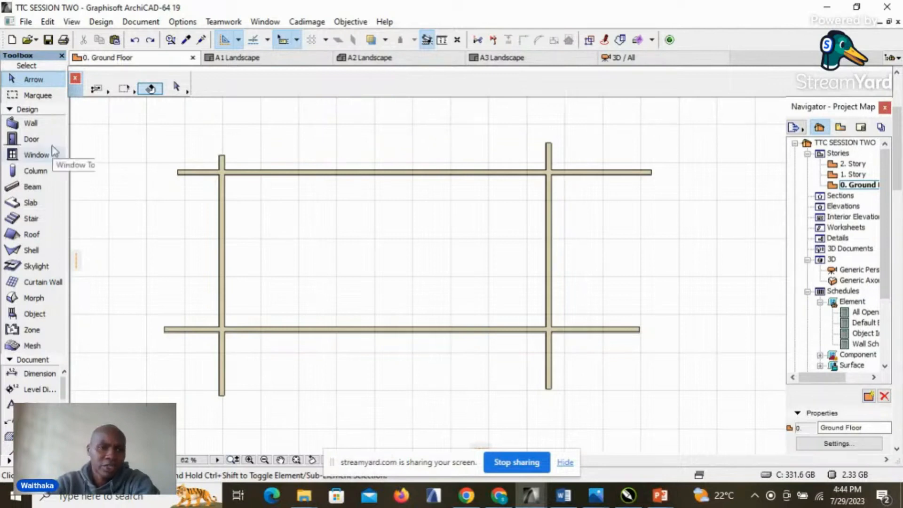
- Activate the Door tool, return to the Arrow tool and select the left vertical wall
click(31, 139)
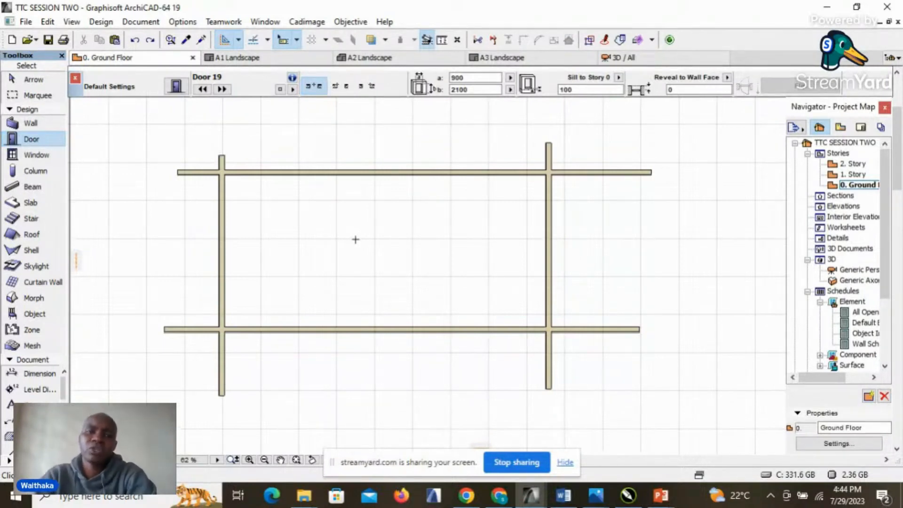
click(38, 81)
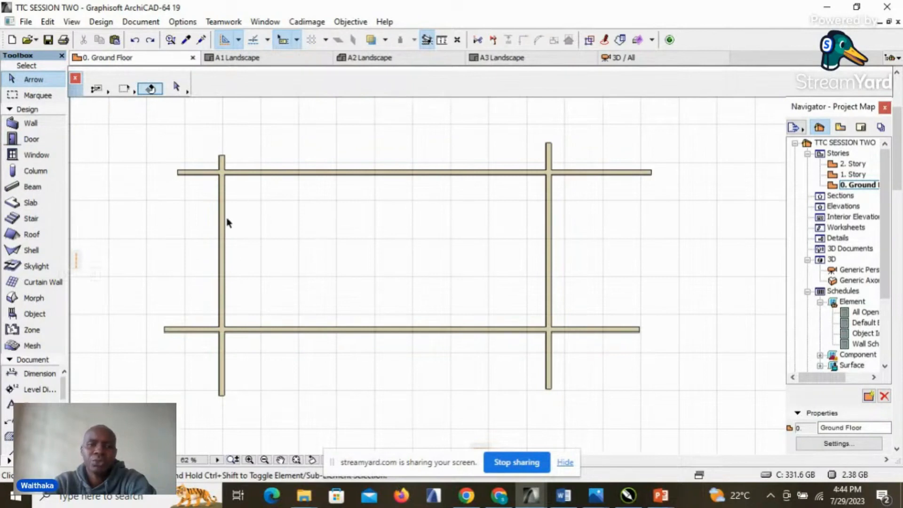
click(225, 246)
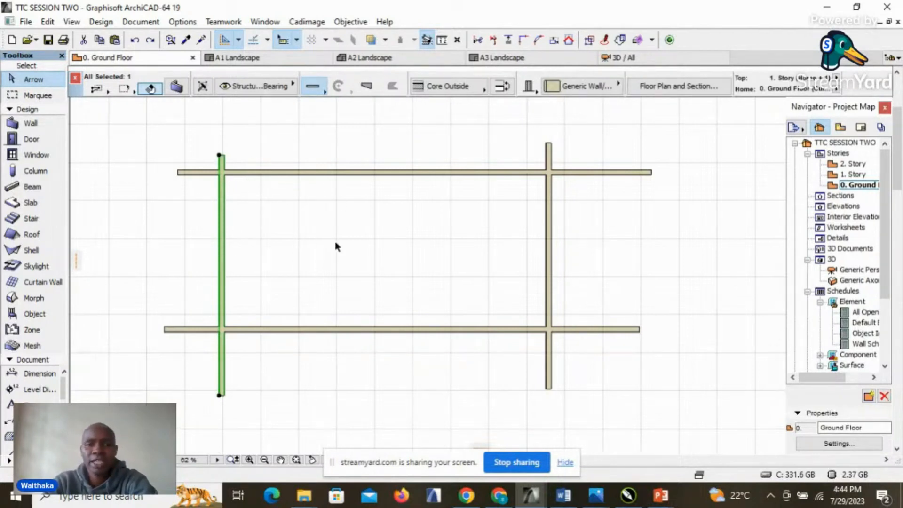
click(244, 157)
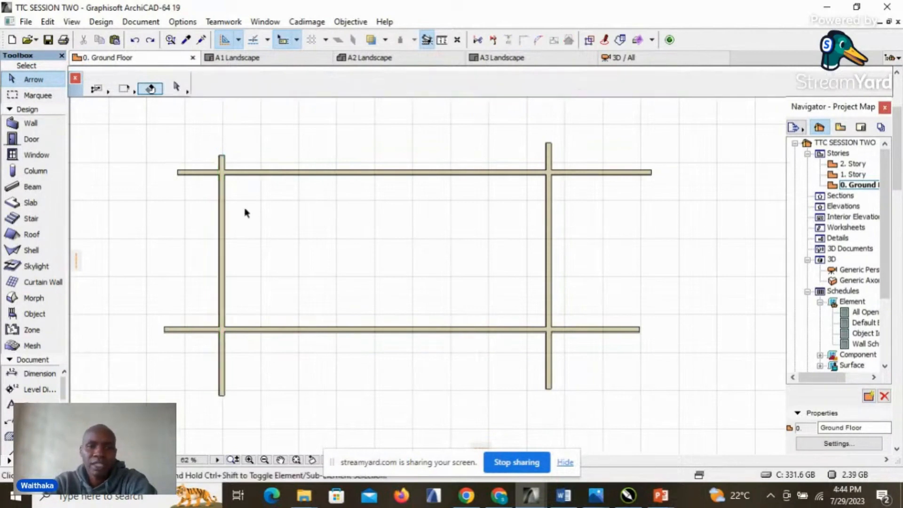
click(224, 259)
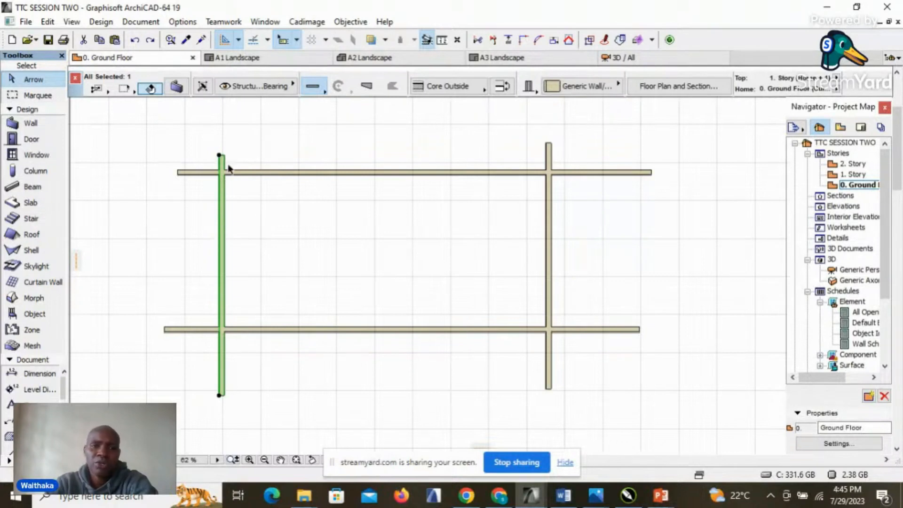
- Review the drag, rotate, mirror and multiply commands offered for moving the selected wall, without applying any
right_click(243, 214)
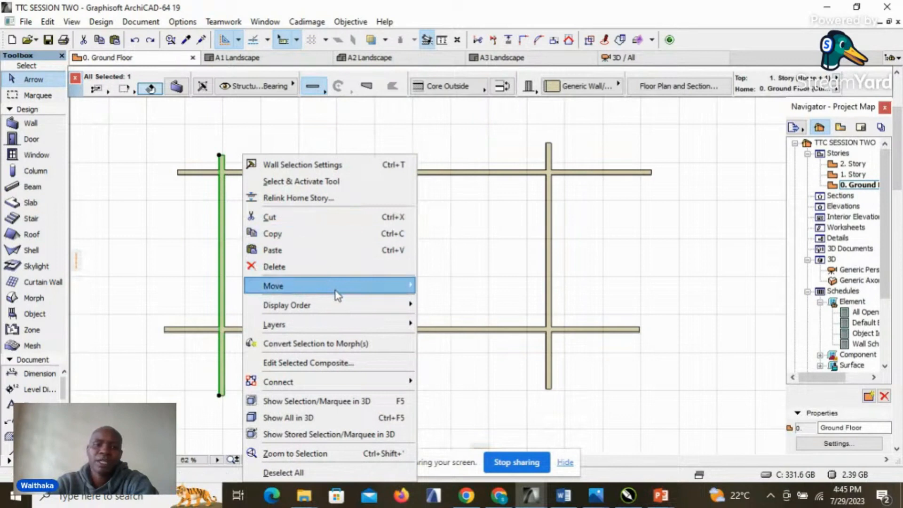
mouse_move(356, 288)
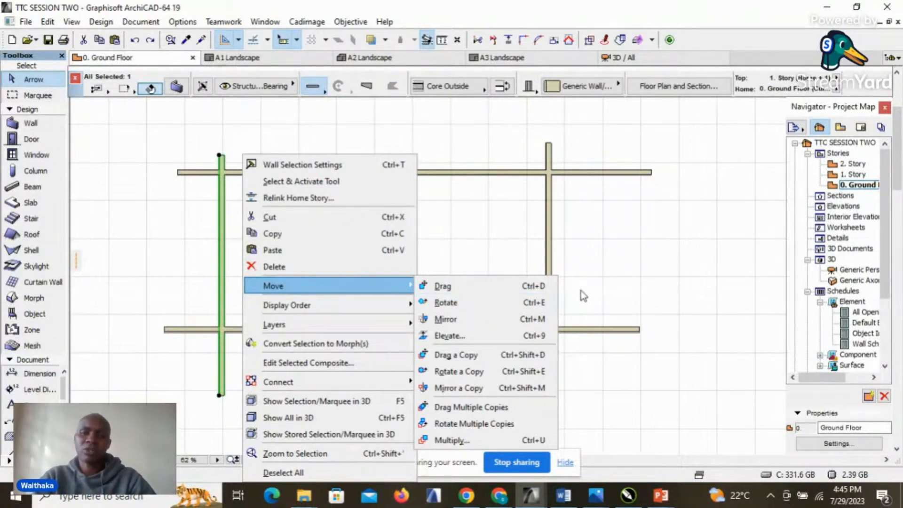
key(Escape)
key(Escape)
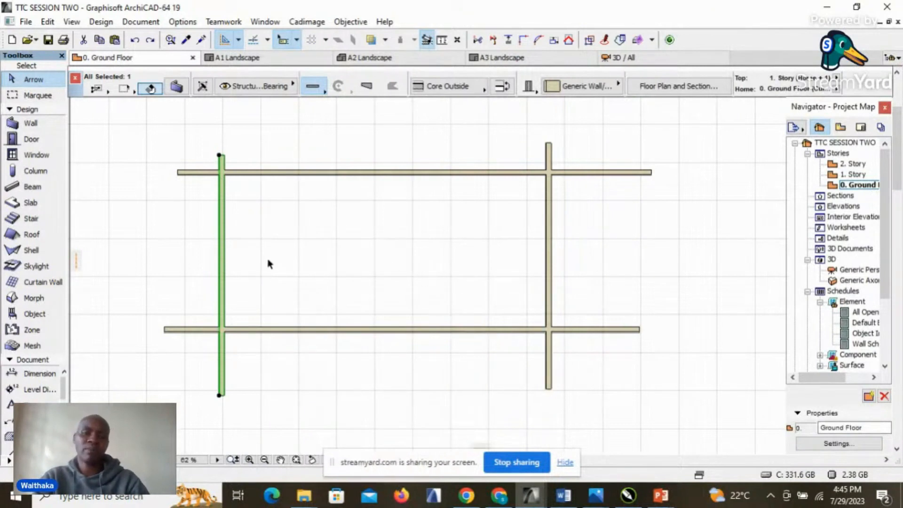
- Try rotating the left vertical wall 45° clockwise about a point along its length, undo the rotation and clear the selection
click(307, 270)
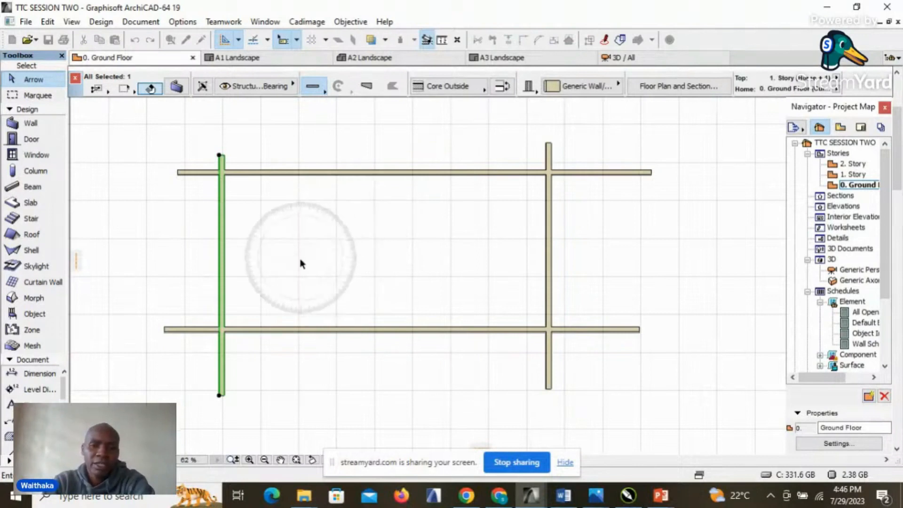
scroll(324, 247, up, 3)
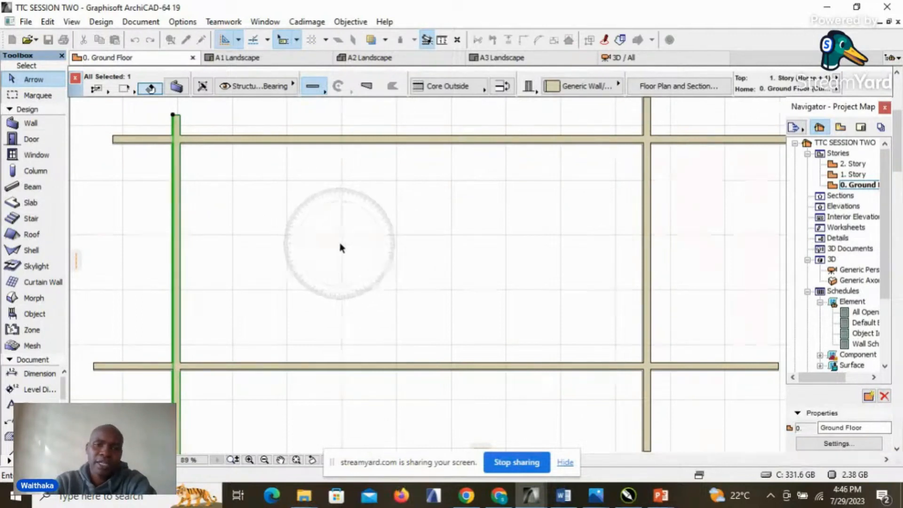
scroll(394, 250, down, 1)
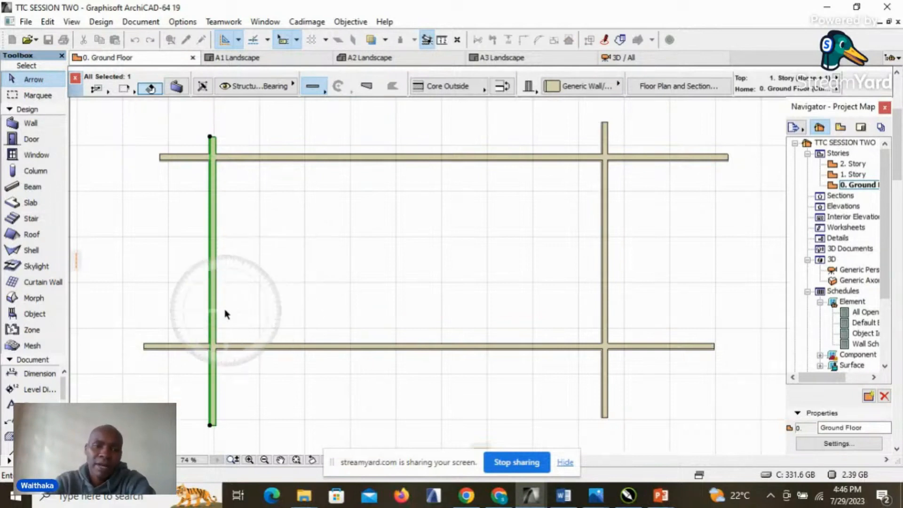
click(211, 281)
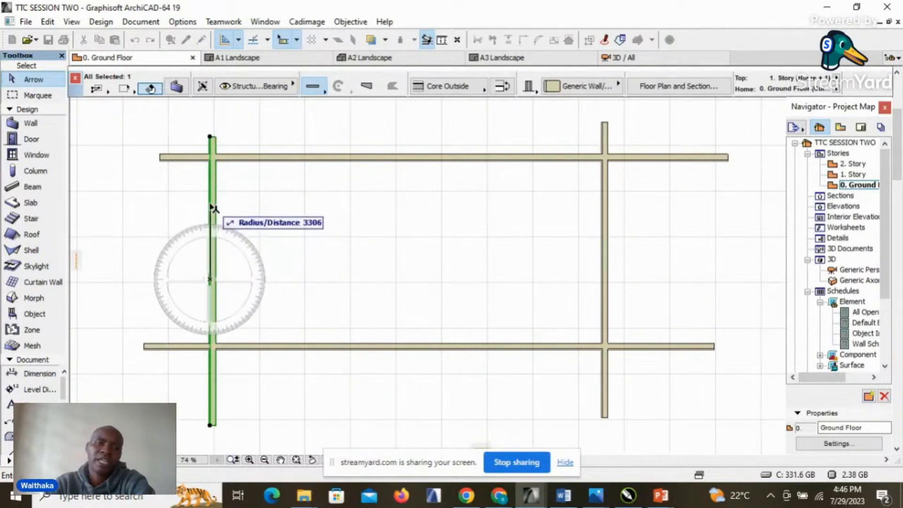
click(210, 279)
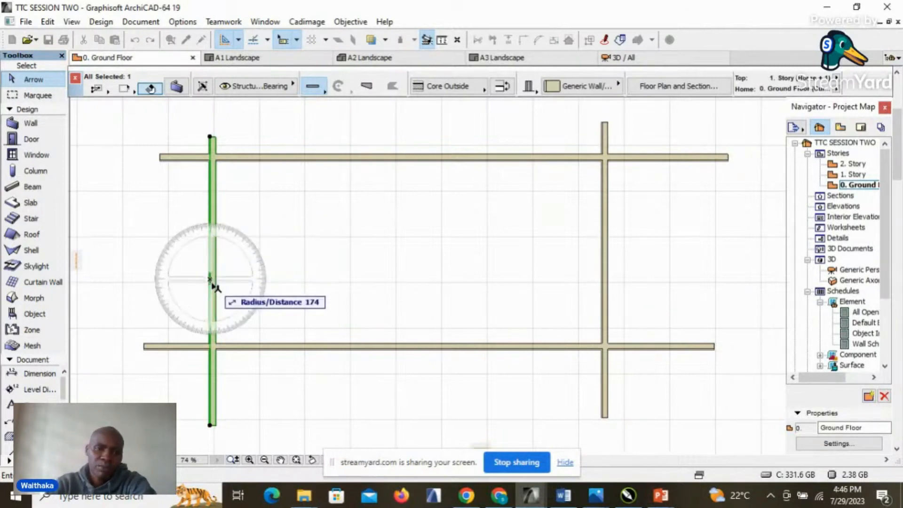
click(213, 217)
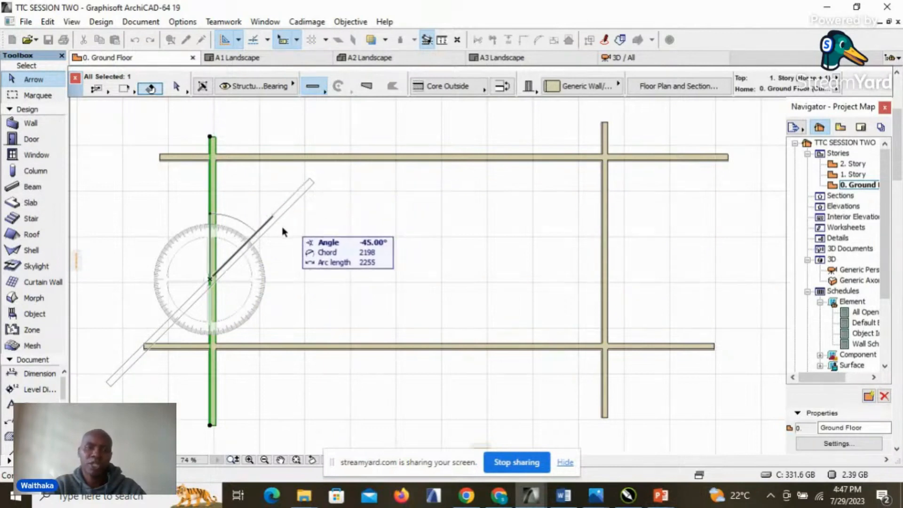
click(321, 202)
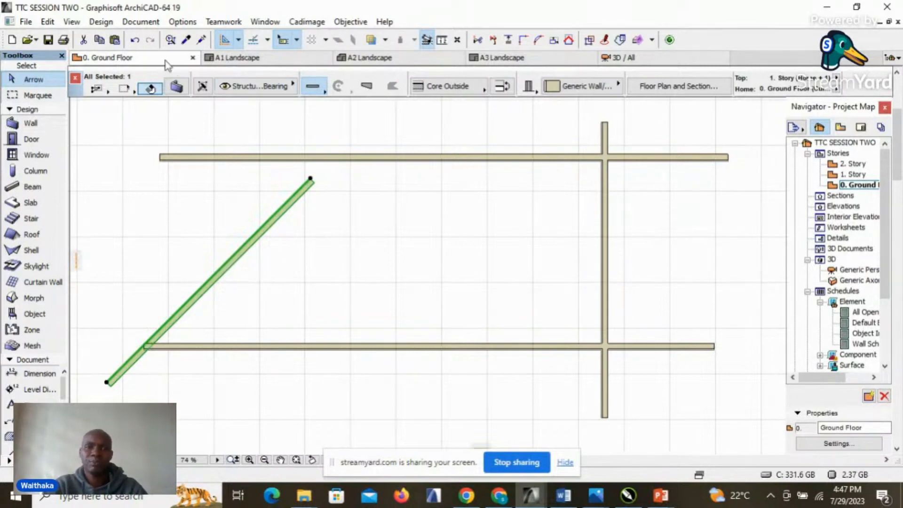
click(135, 40)
click(268, 244)
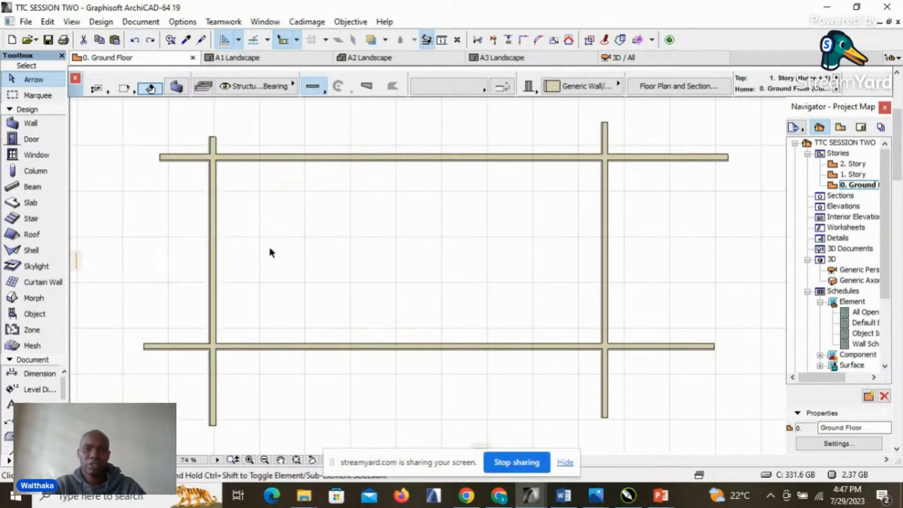
- Try rotating the left vertical wall 90° clockwise about a point along its length, and undo the rotation
click(218, 259)
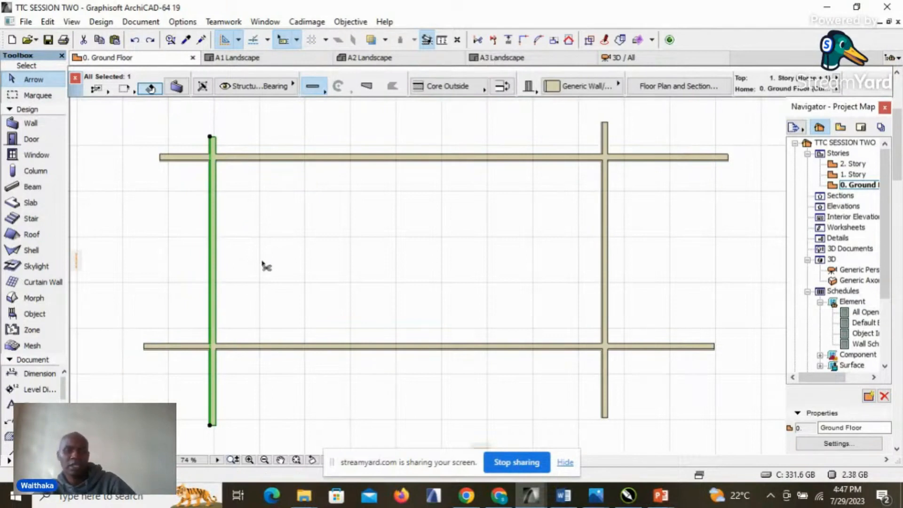
key(ctrl+e)
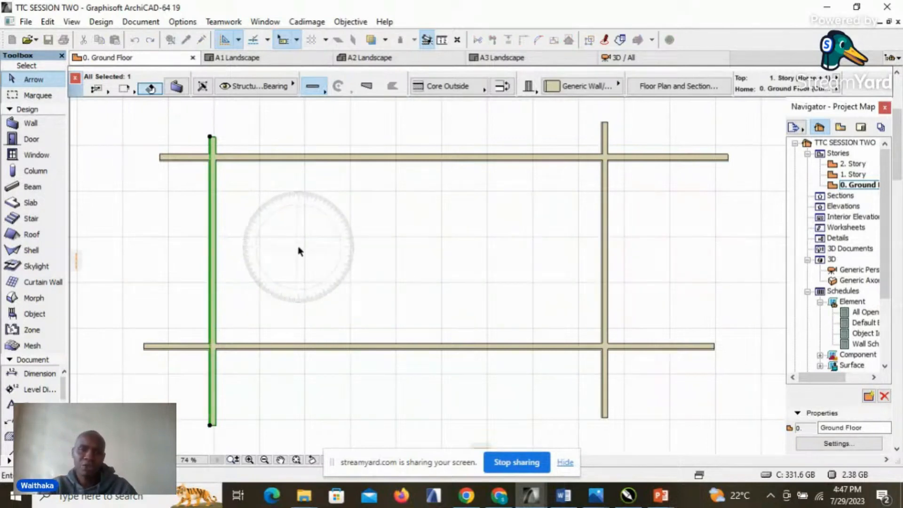
click(213, 290)
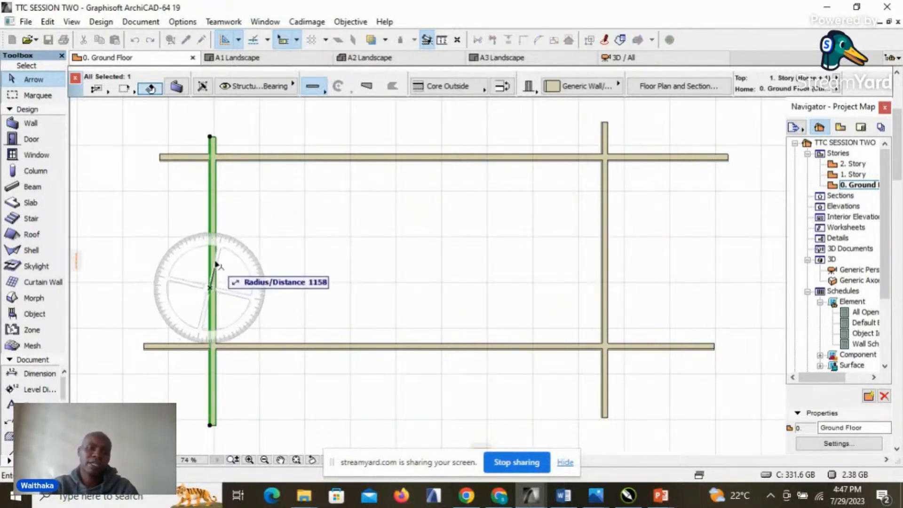
click(212, 214)
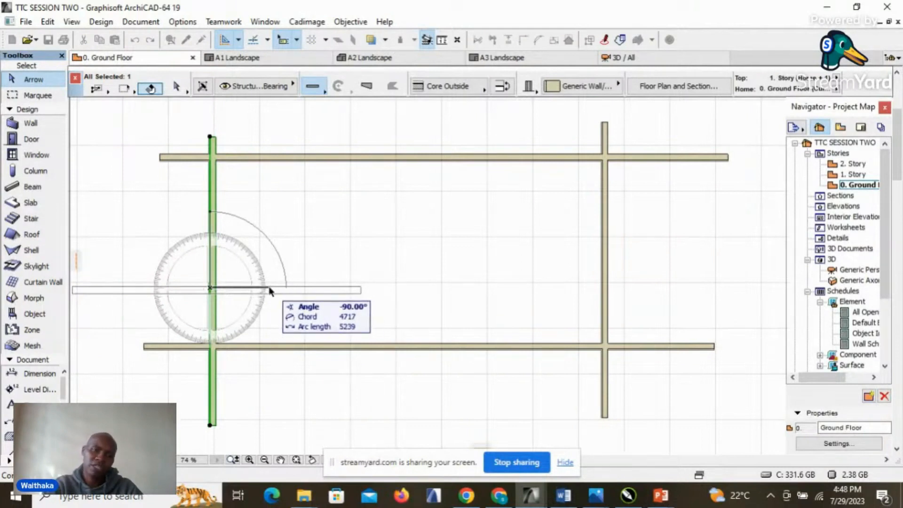
click(270, 290)
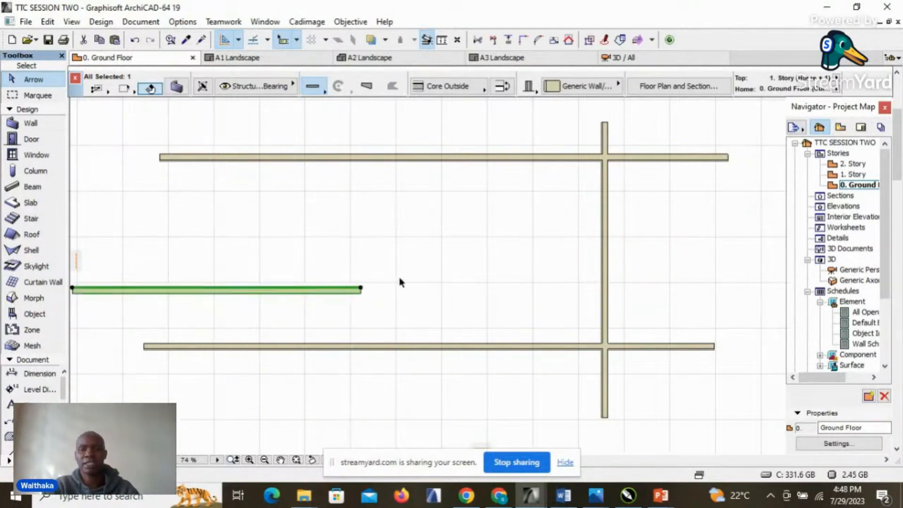
scroll(472, 264, down, 2)
scroll(295, 301, up, 3)
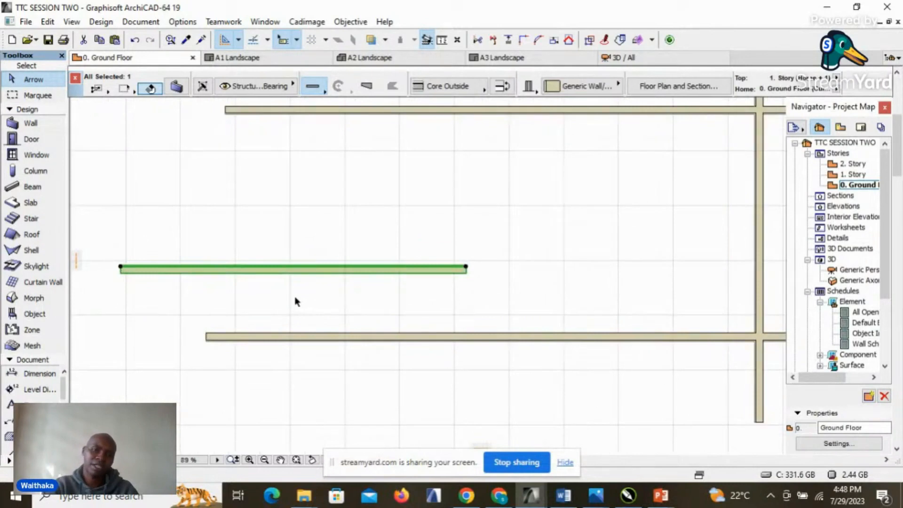
click(134, 40)
scroll(196, 247, down, 2)
scroll(197, 247, down, 2)
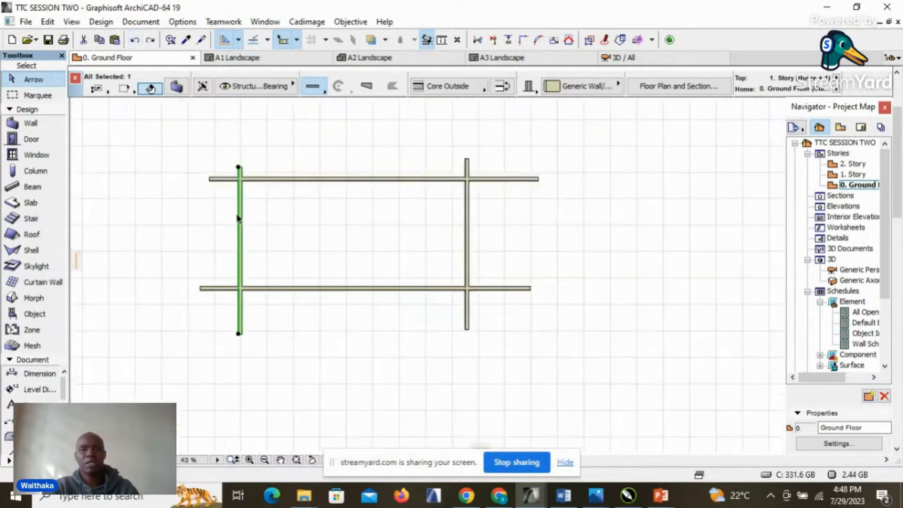
scroll(240, 219, up, 2)
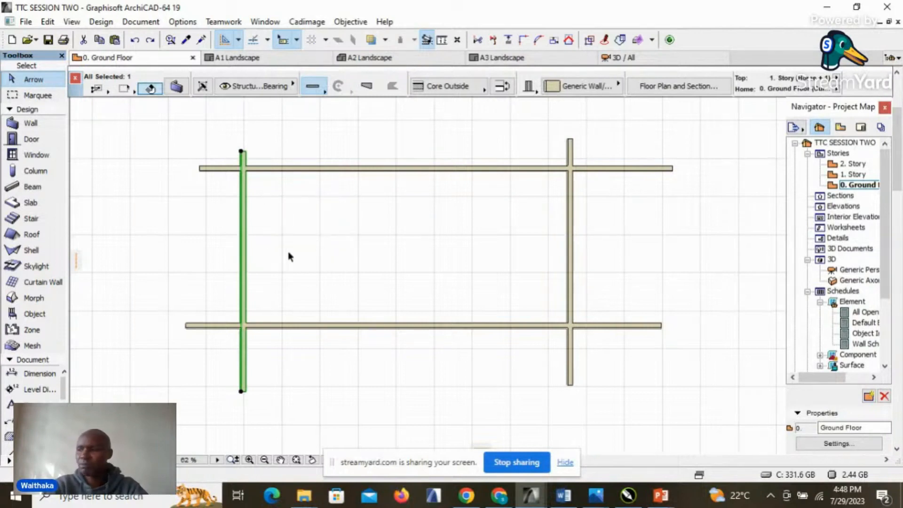
- Try Rotate a Copy on the left vertical wall, turning the copy 90° clockwise about a point on the wall
right_click(284, 220)
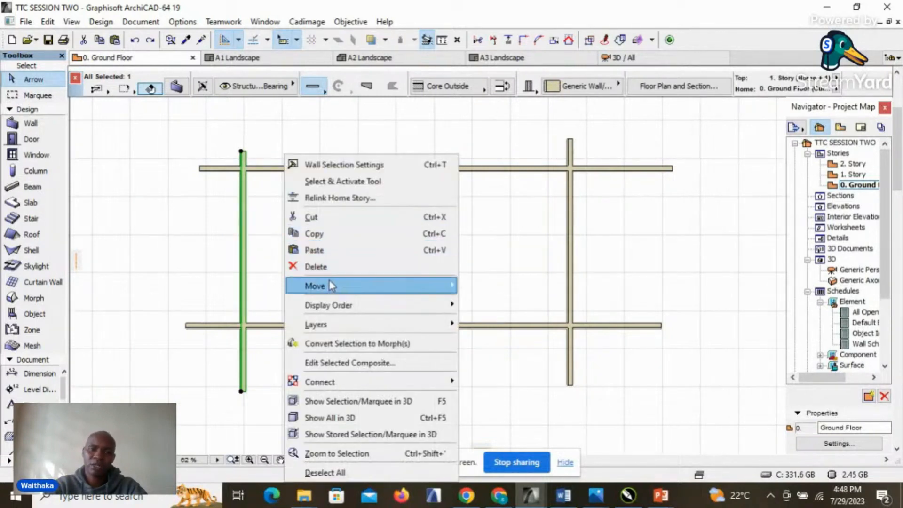
mouse_move(349, 288)
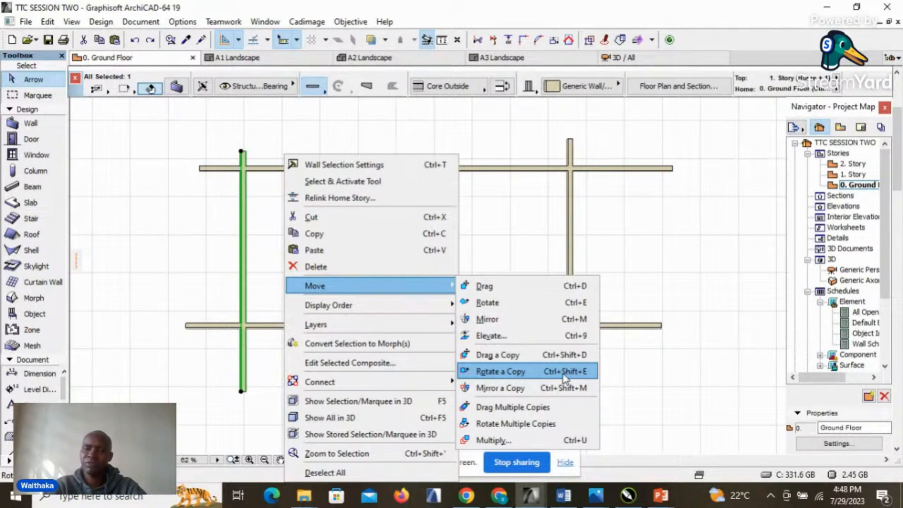
click(523, 237)
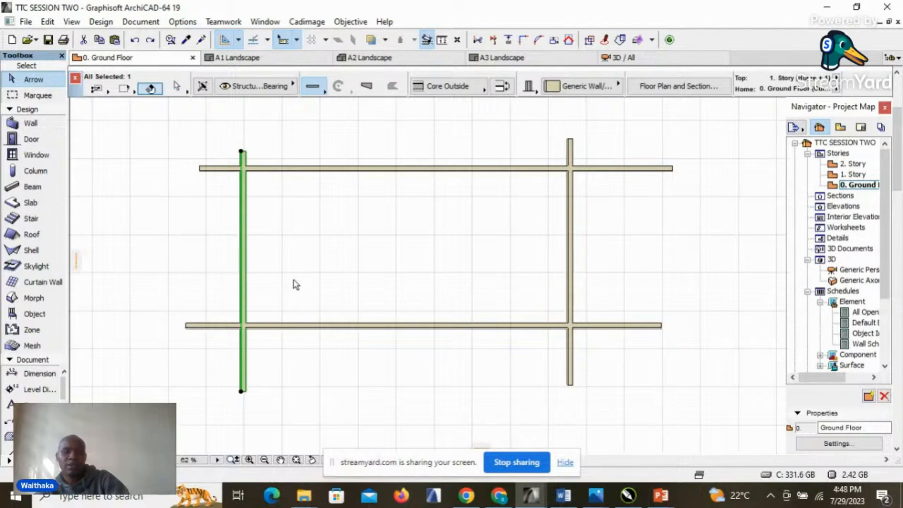
click(295, 284)
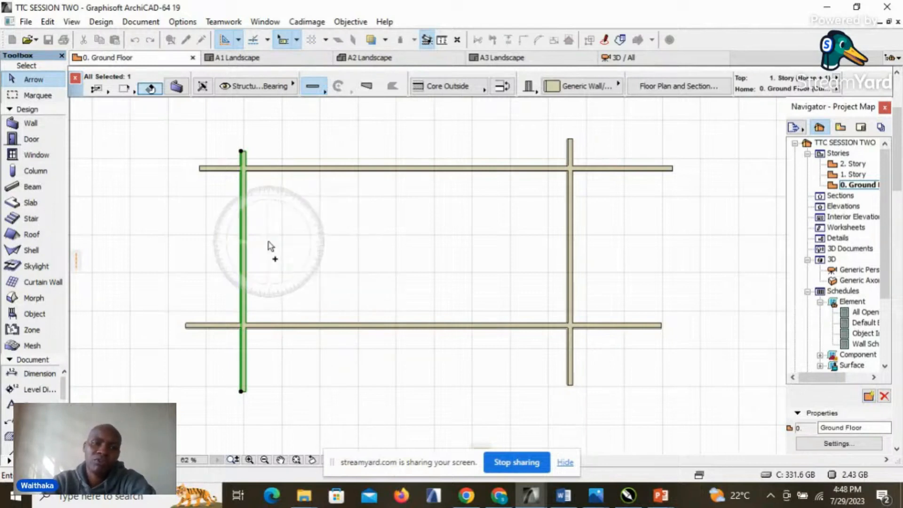
scroll(254, 183, up, 3)
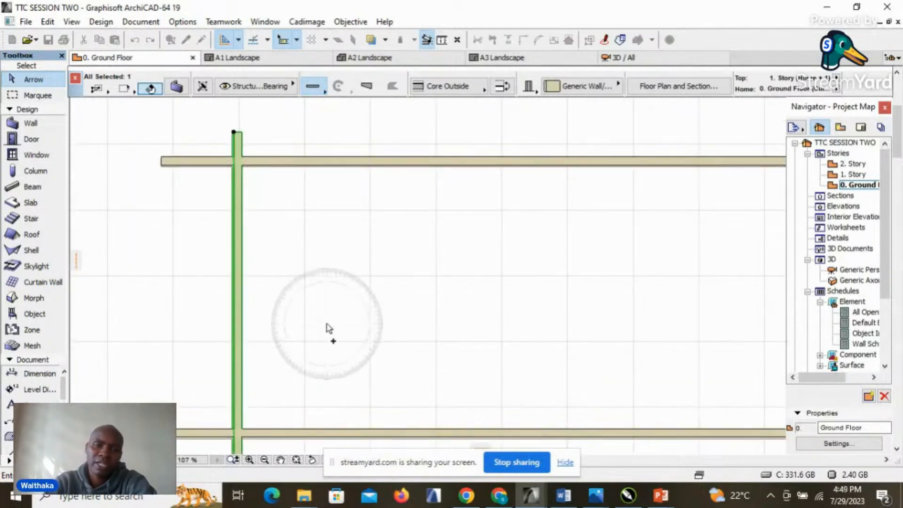
click(239, 363)
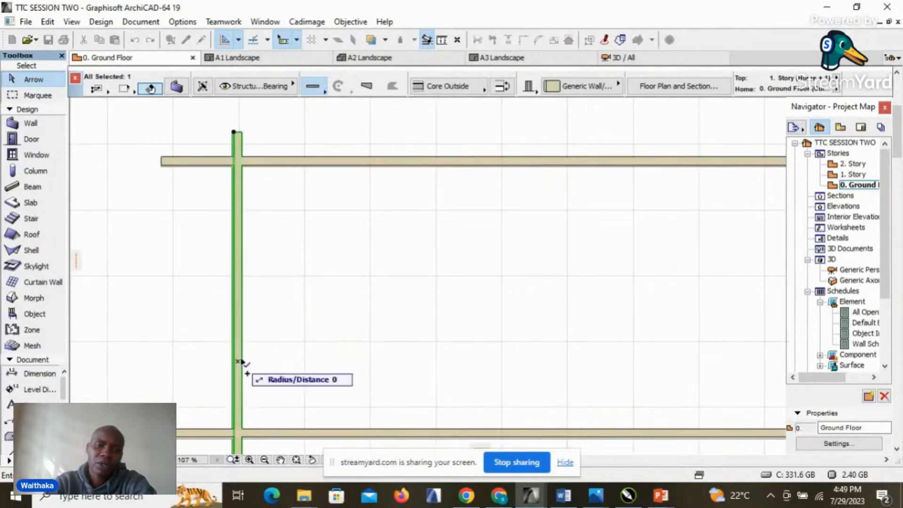
click(238, 255)
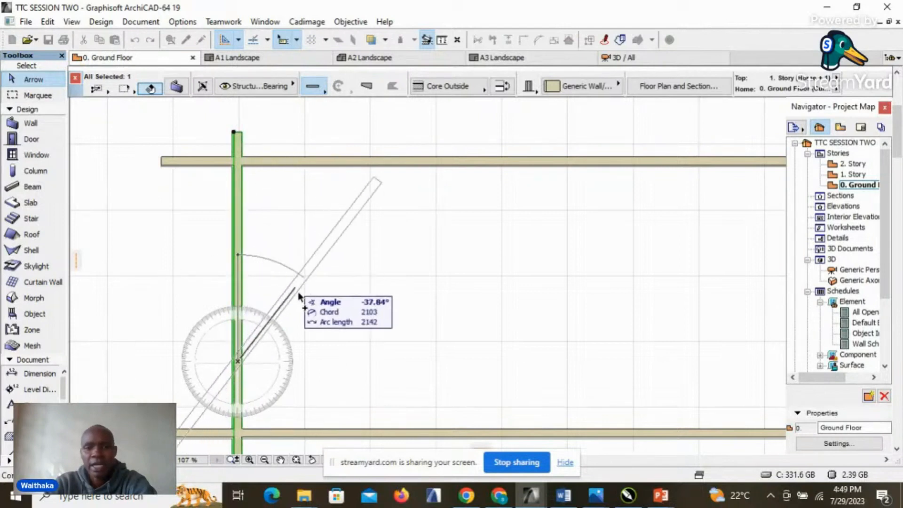
click(317, 346)
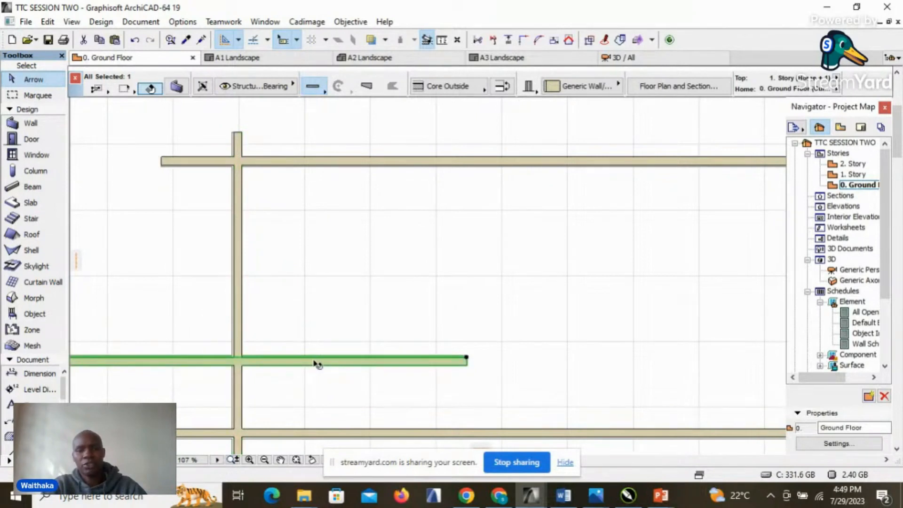
scroll(403, 278, down, 3)
scroll(329, 340, up, 2)
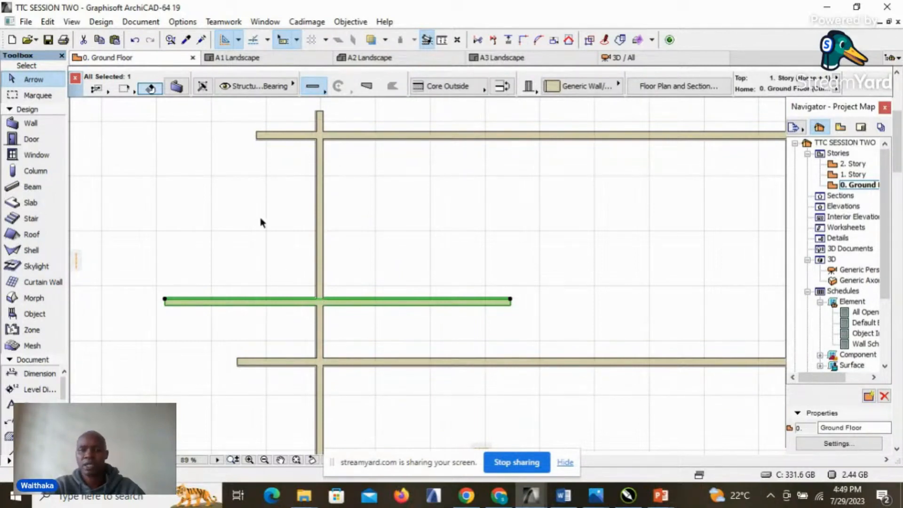
- Clear the selection and undo the rotated copy of the left vertical wall
scroll(260, 221, down, 2)
click(358, 291)
scroll(271, 282, up, 2)
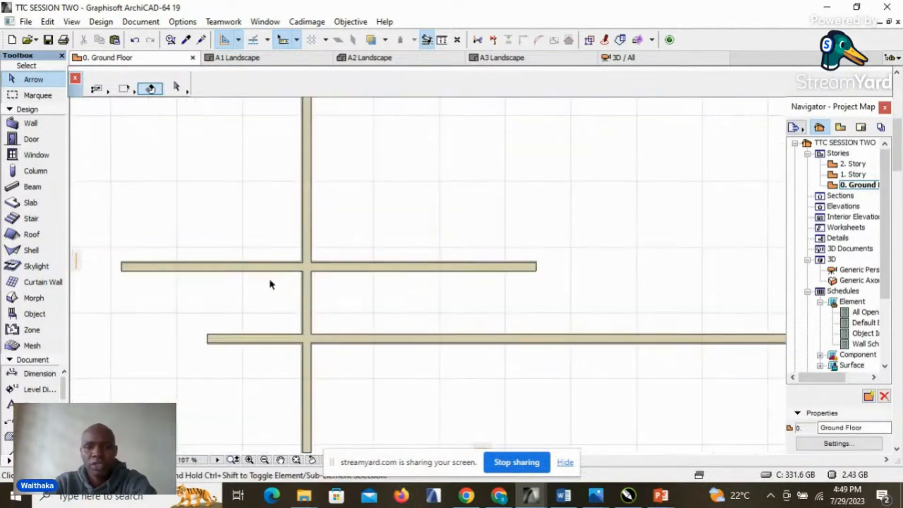
scroll(262, 278, down, 2)
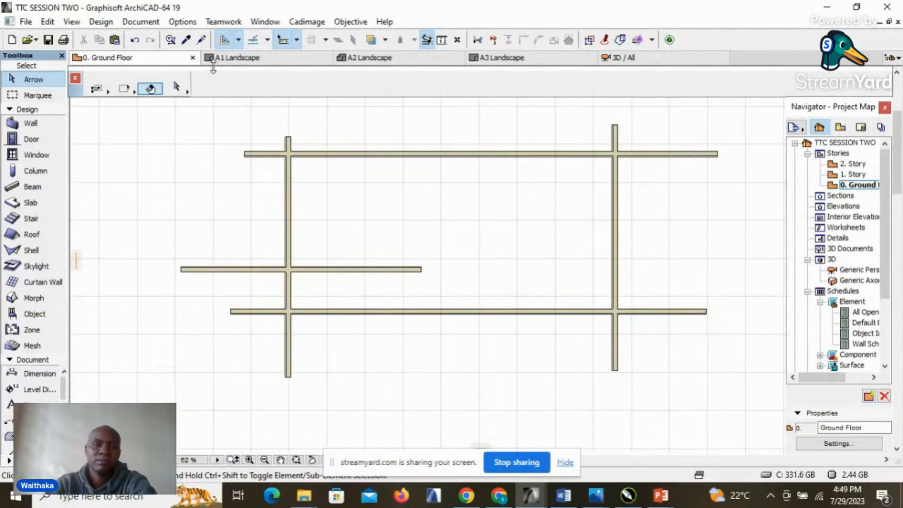
click(135, 40)
scroll(292, 238, up, 2)
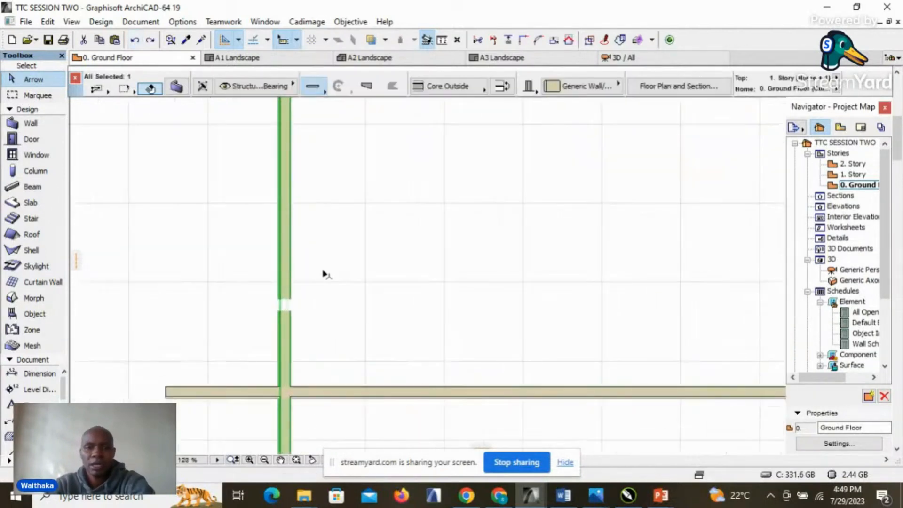
scroll(329, 288, down, 2)
scroll(333, 281, up, 1)
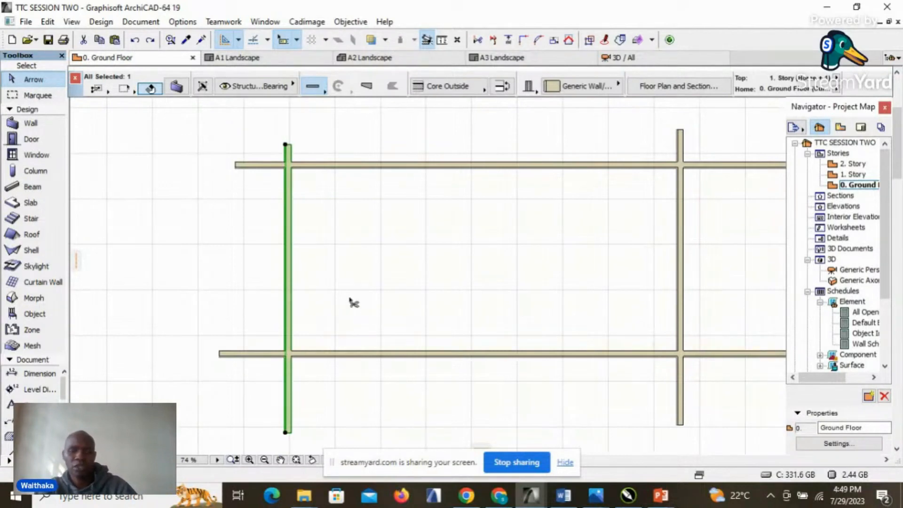
- Rotate a copy of the left vertical wall 90° clockwise to make a horizontal wall crossing it above the lower wall
key(ctrl+e)
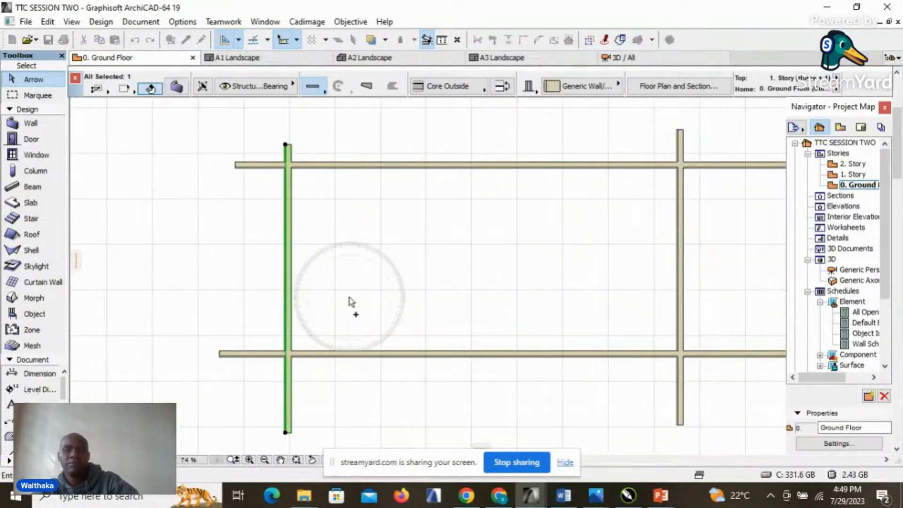
click(285, 295)
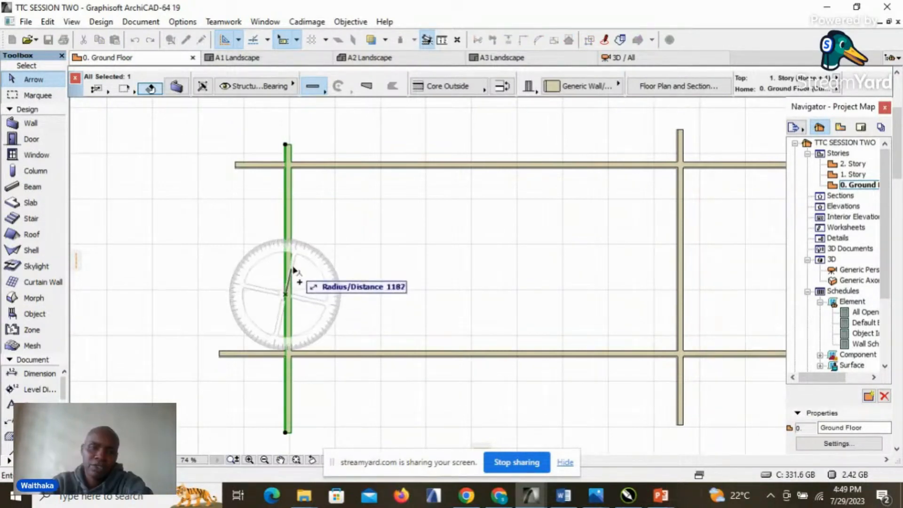
click(286, 222)
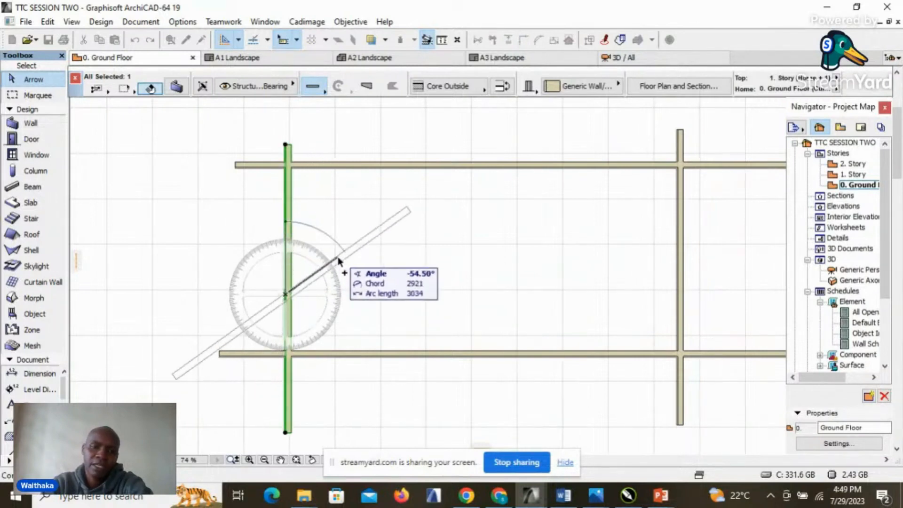
click(354, 295)
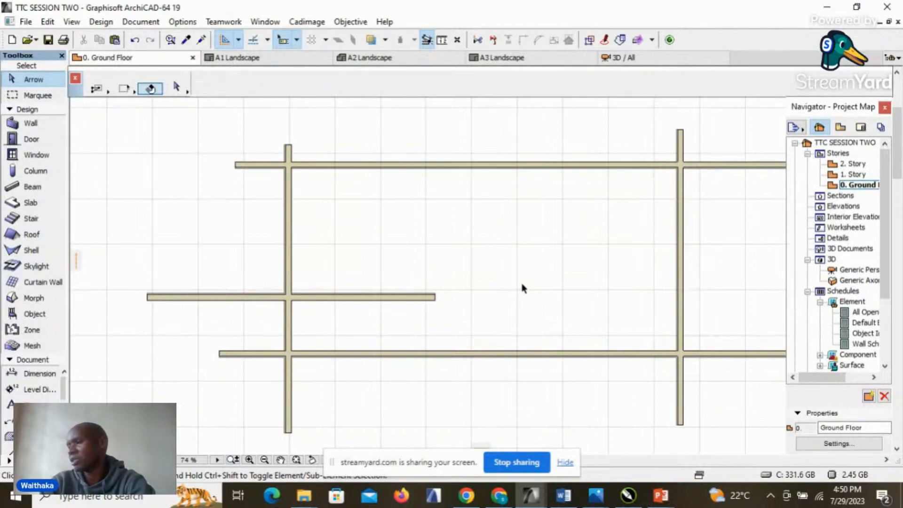
- Select the horizontal wall copy that crosses the left vertical wall
click(486, 262)
right_click(486, 262)
click(524, 296)
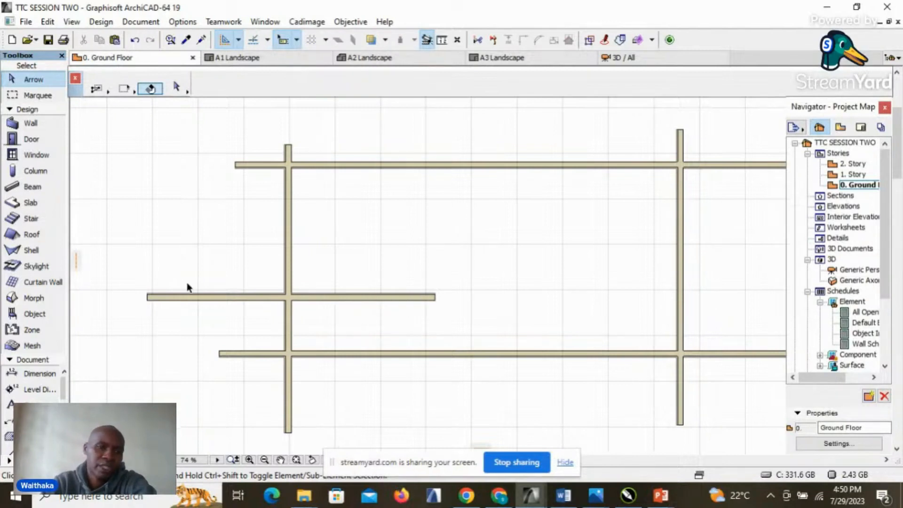
click(197, 299)
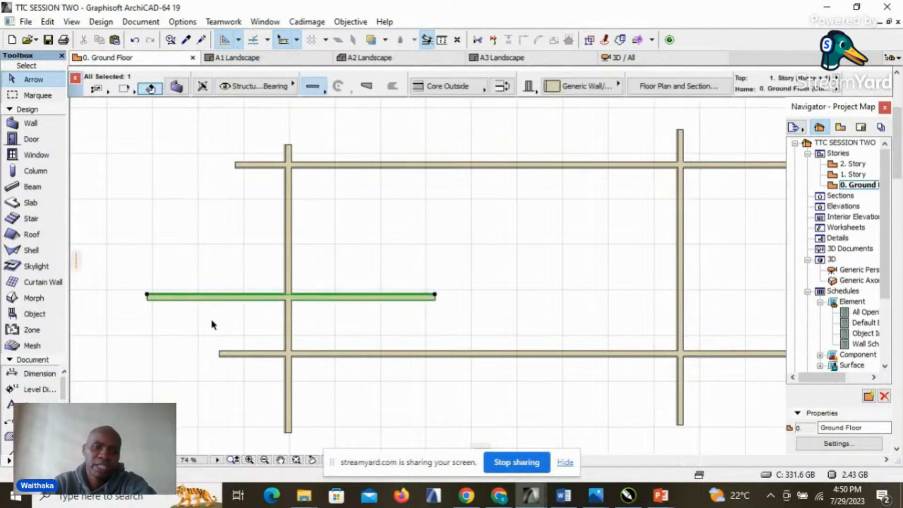
- Deselect the wall and set the Object tool to Designer Sofa 02 19 from the Couches and Sofas 19 library folder
click(194, 254)
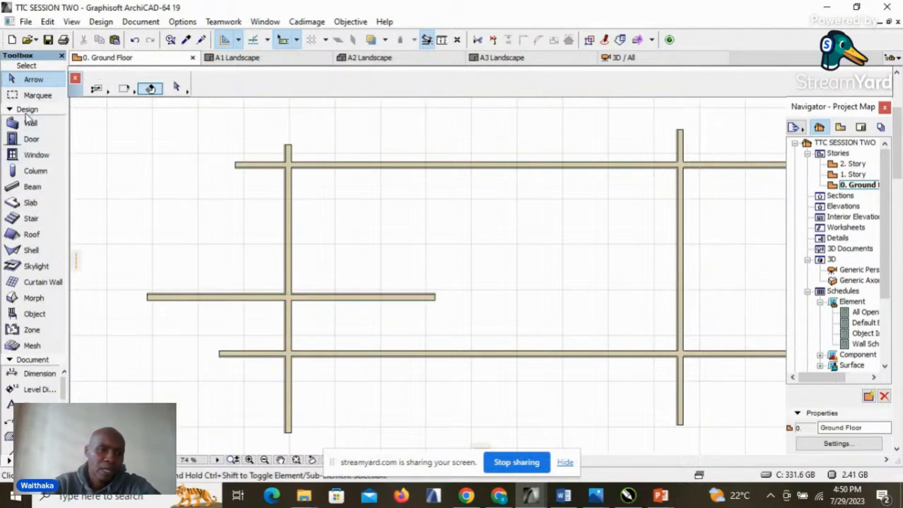
click(34, 316)
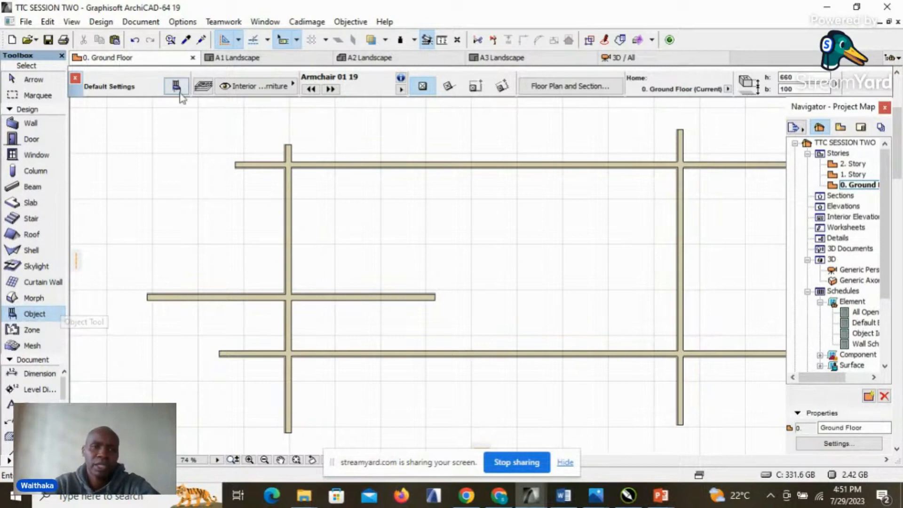
click(177, 86)
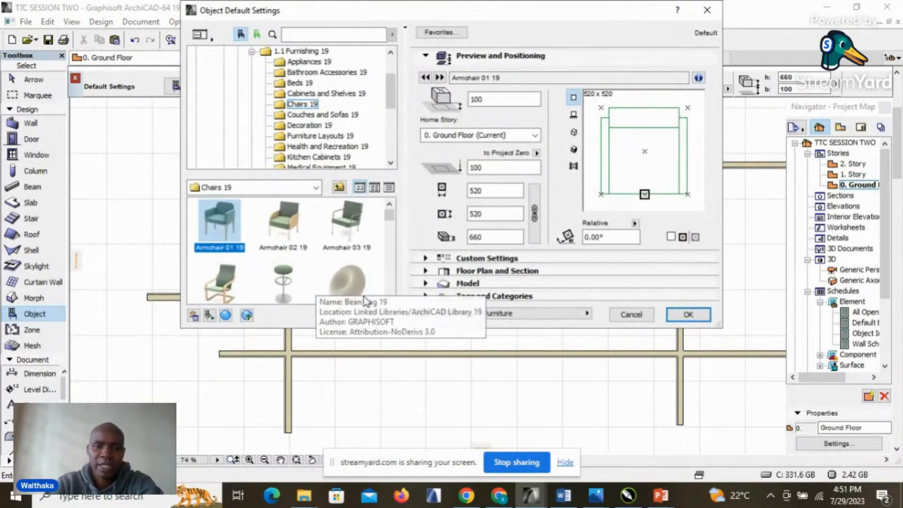
scroll(264, 255, down, 2)
scroll(263, 255, down, 5)
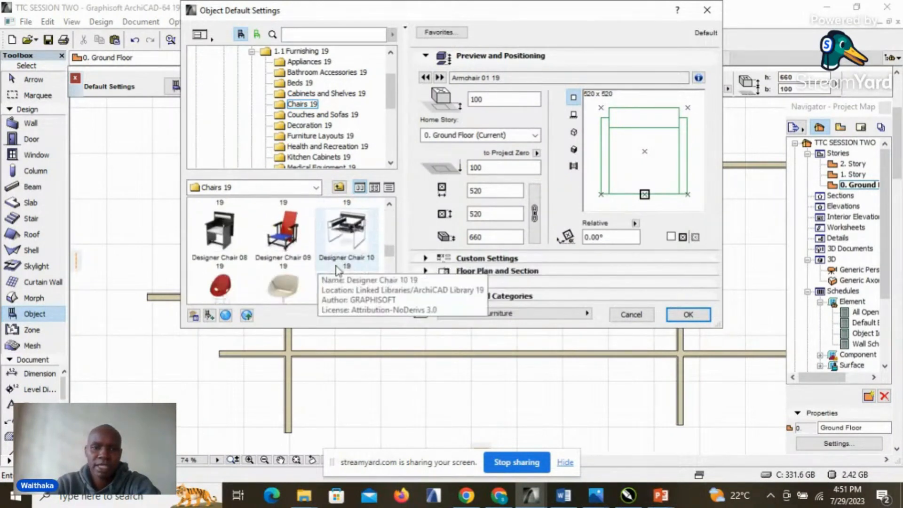
scroll(336, 270, down, 2)
scroll(291, 258, up, 4)
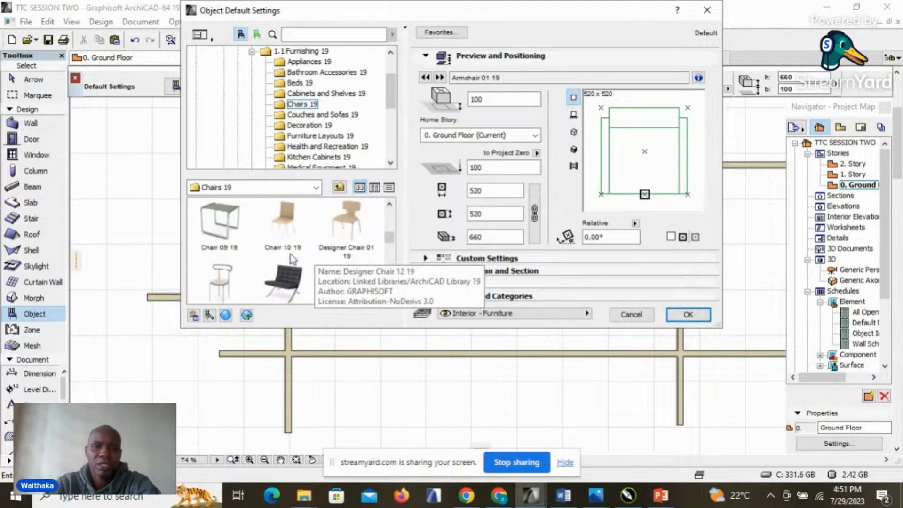
scroll(290, 258, up, 3)
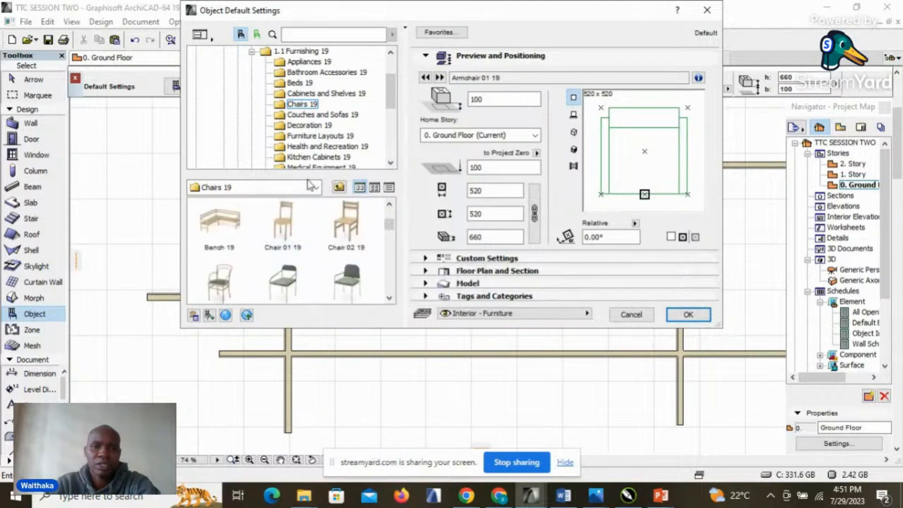
click(314, 114)
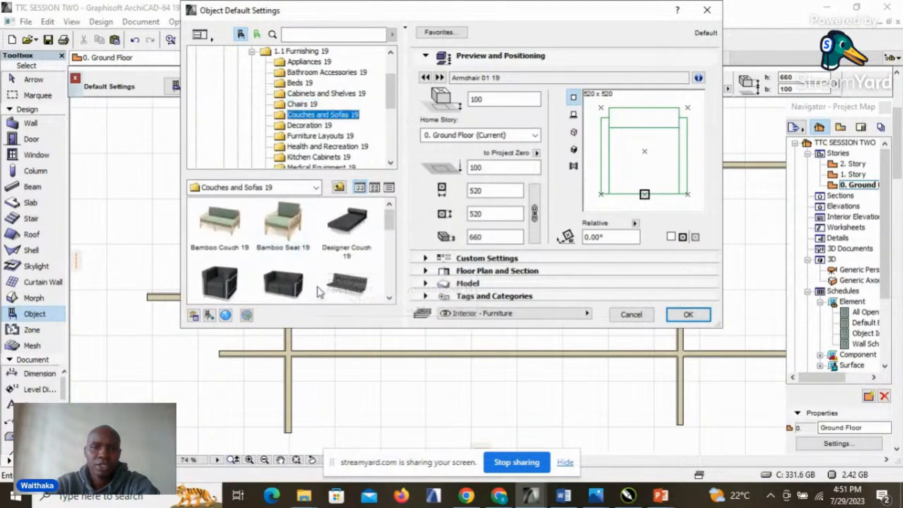
double_click(314, 285)
- Place three two-seat sofas in a row in the upper part of the room, between the two long vertical walls
scroll(472, 240, up, 3)
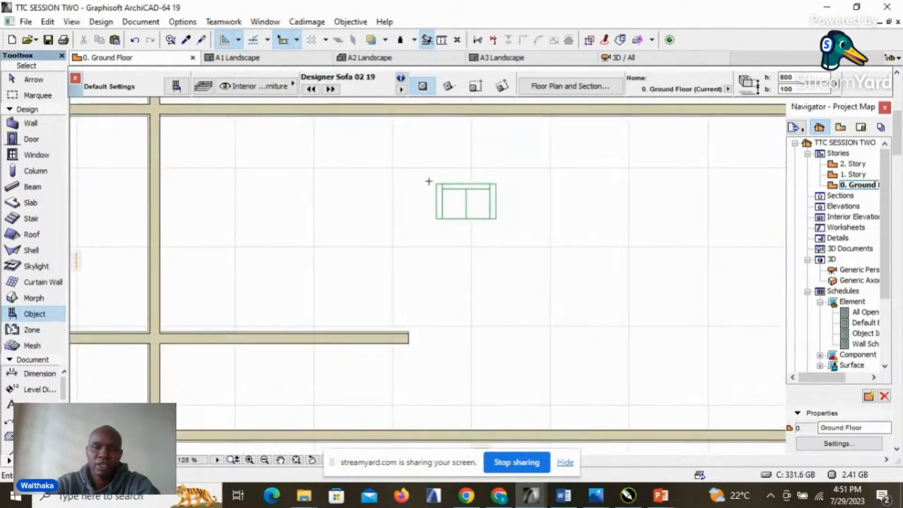
scroll(484, 185, down, 2)
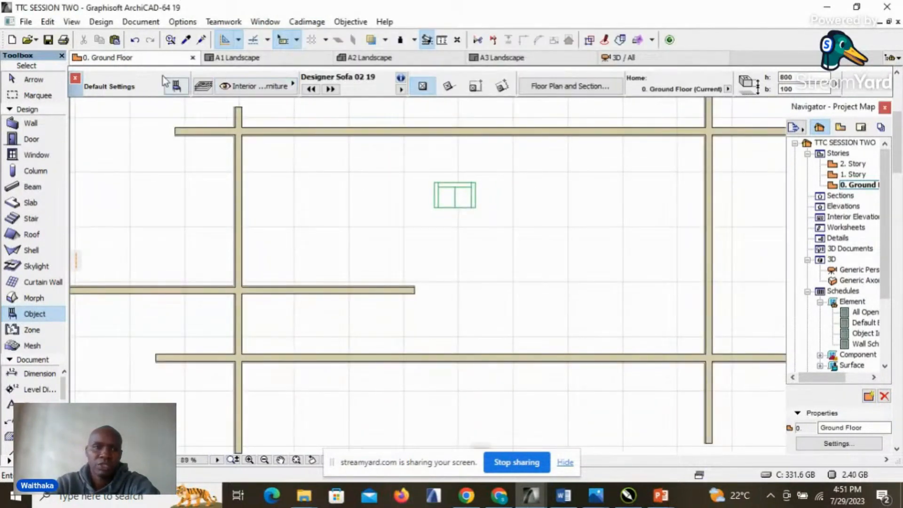
click(514, 208)
click(598, 198)
scroll(598, 199, up, 2)
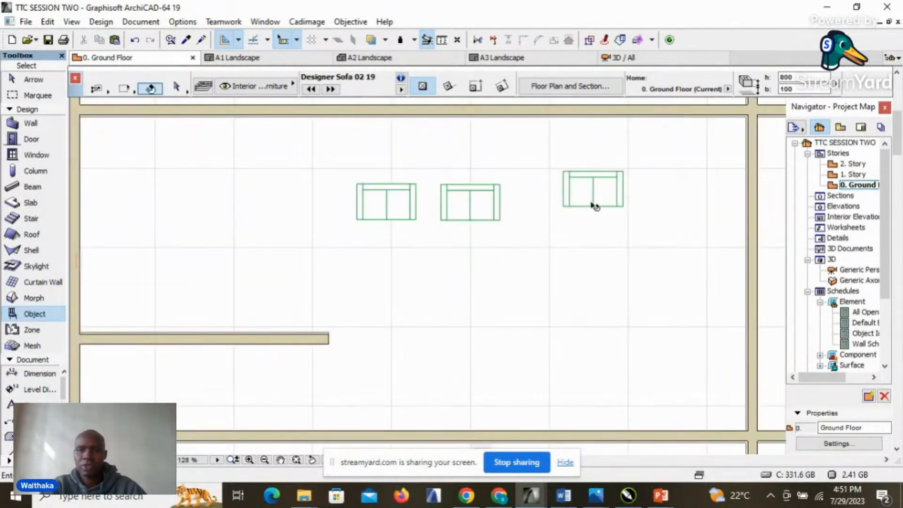
- Move the rightmost sofa just below and to the right of the middle one, and select it with the Arrow tool
drag(579, 212, 518, 284)
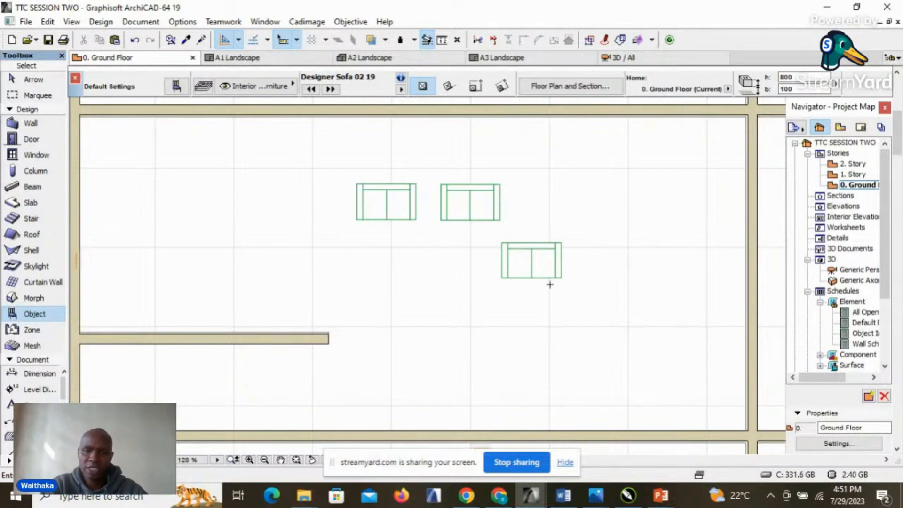
click(548, 272)
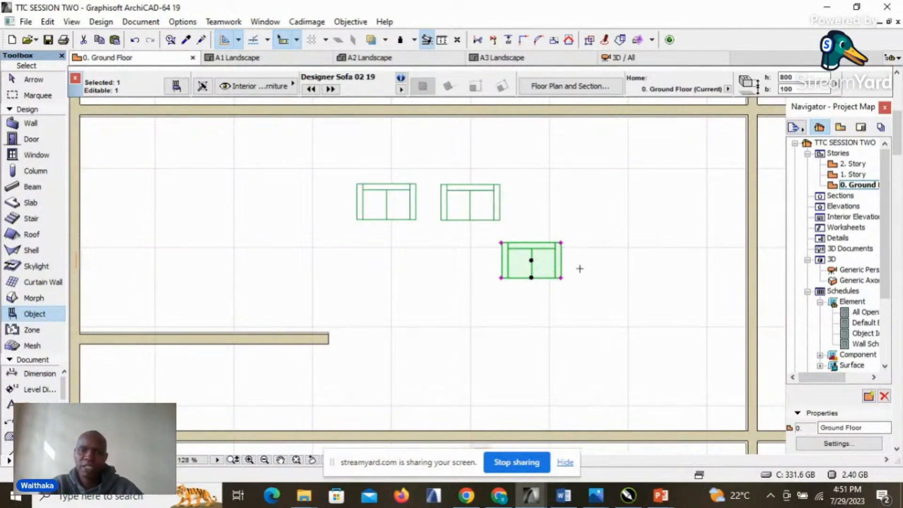
click(33, 79)
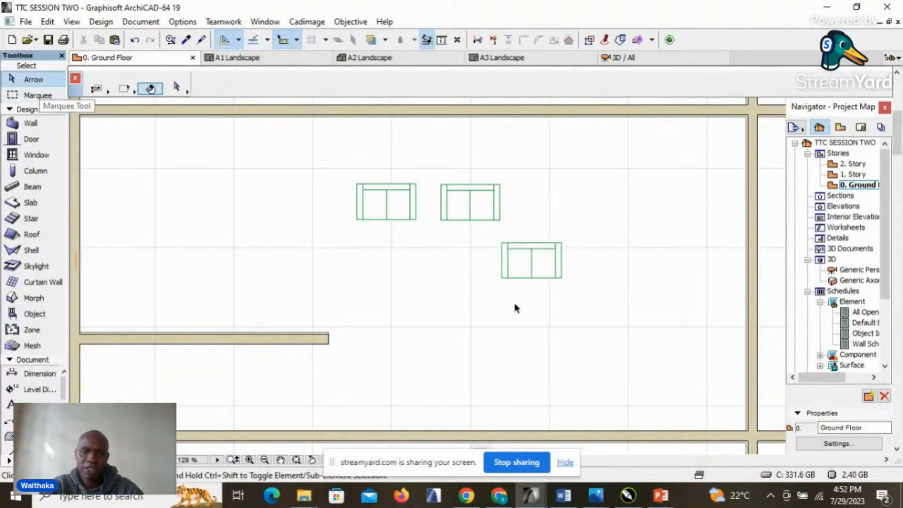
click(542, 275)
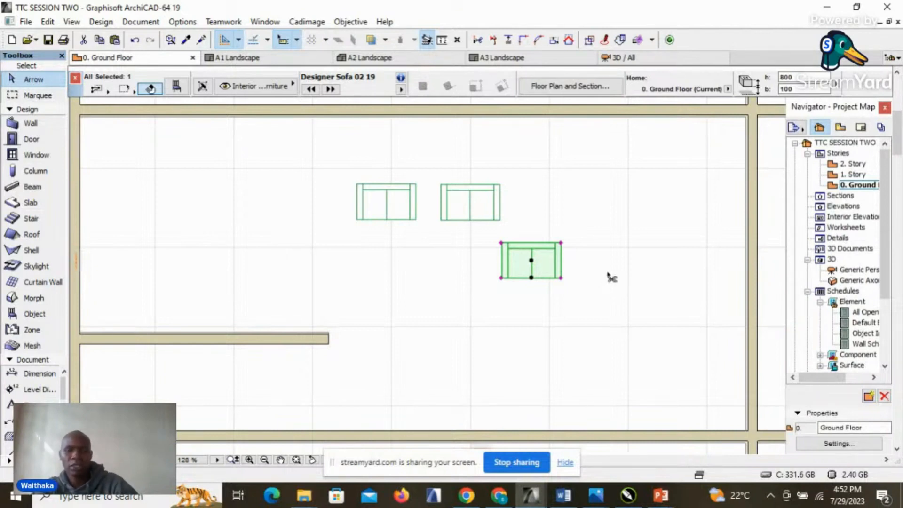
click(555, 278)
click(532, 260)
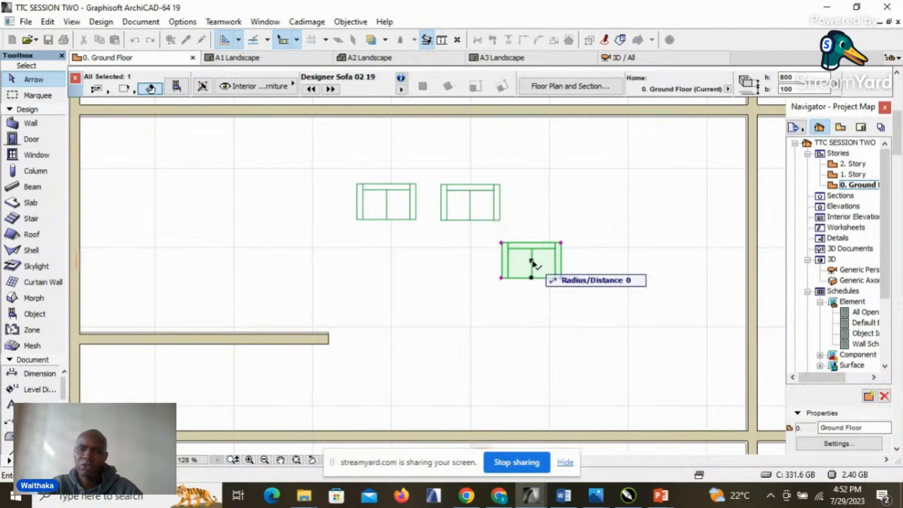
click(588, 261)
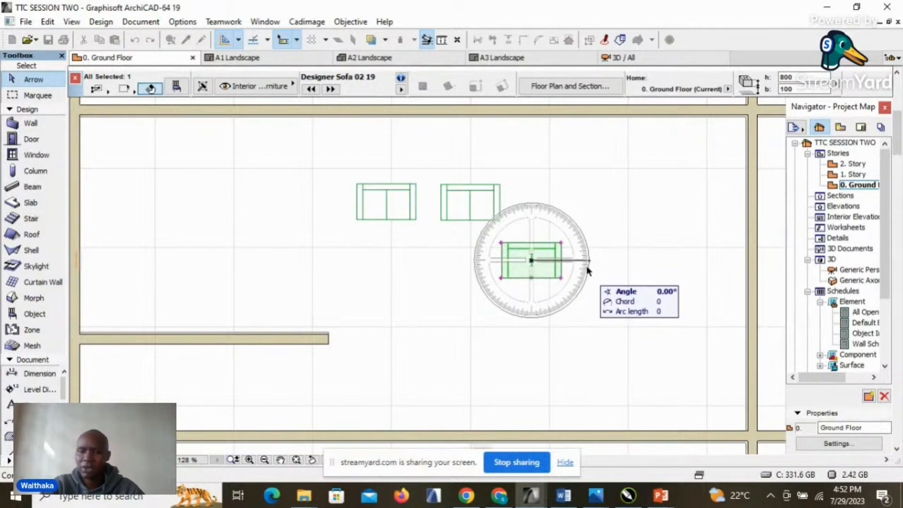
key(Escape)
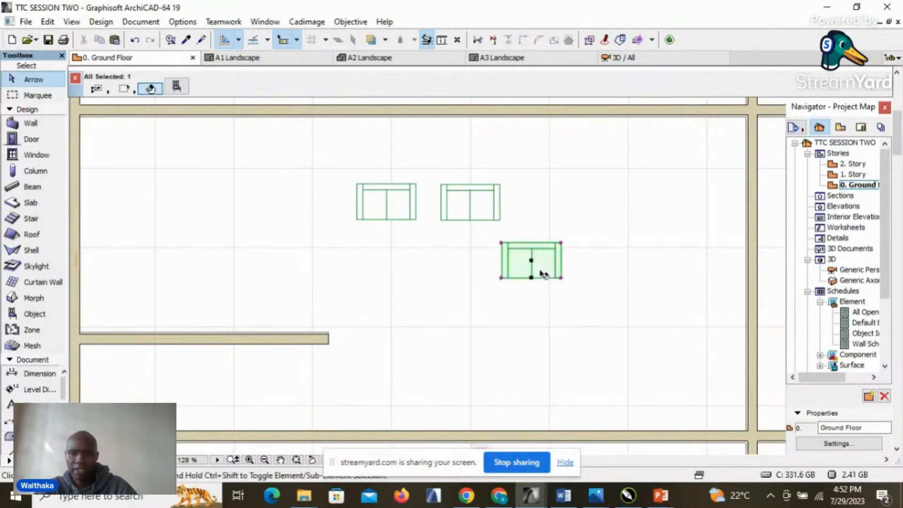
- Rotate the lower sofa 90° clockwise about its centre so its back faces right
key(ctrl+e)
click(532, 260)
click(590, 265)
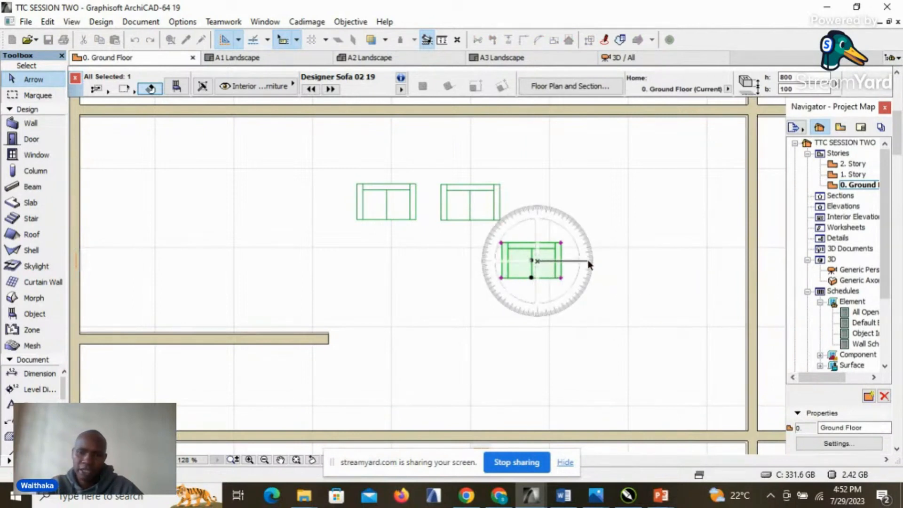
click(539, 309)
- Drag the rotated sofa slightly down and left below the middle sofa, and clear the selection
key(ctrl+d)
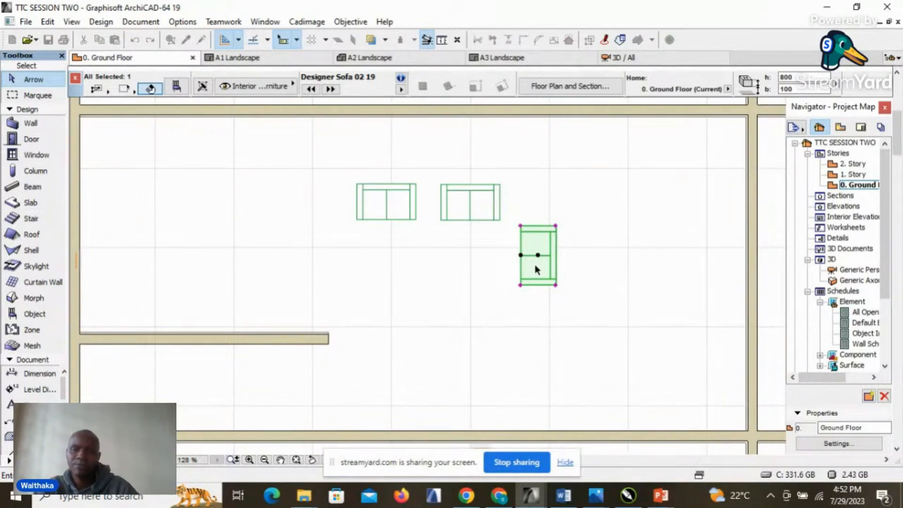
drag(543, 260, 511, 280)
click(578, 287)
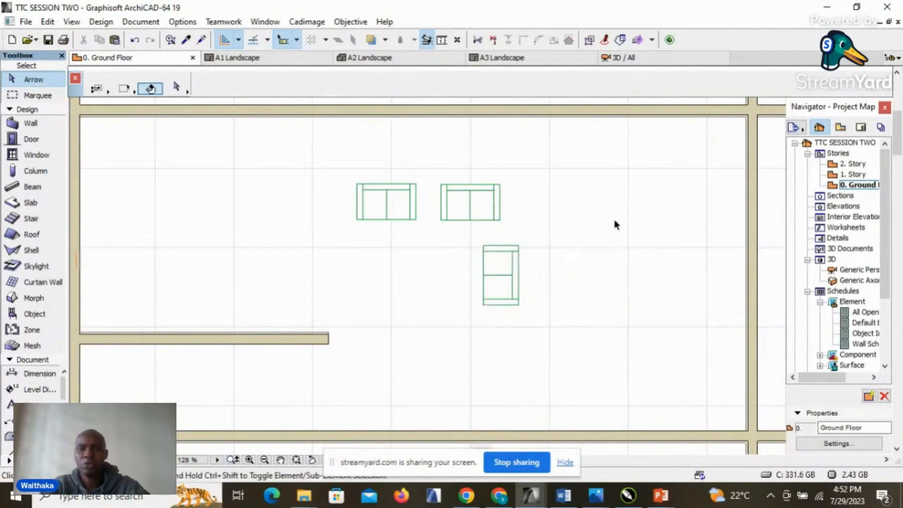
- Try mirroring the rotated sofa across its right vertical back edge without making a copy, and undo the mirroring
scroll(621, 207, down, 3)
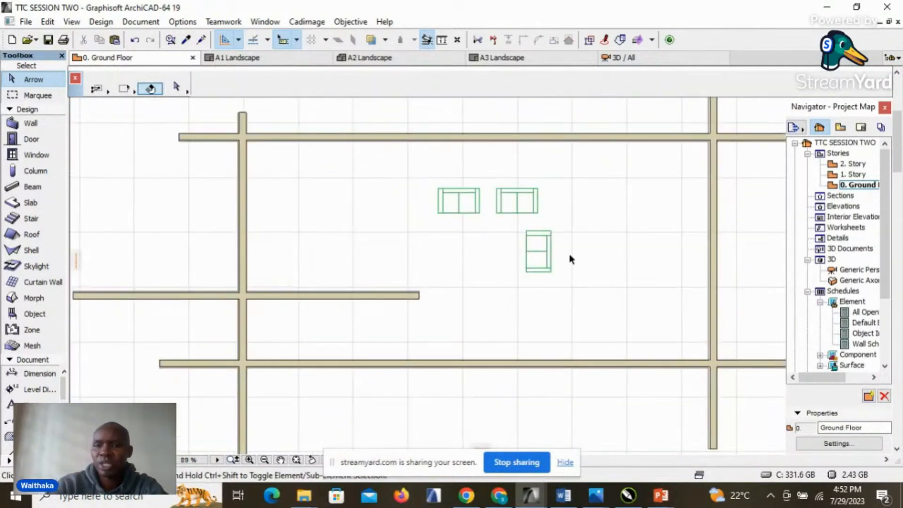
scroll(523, 193, up, 3)
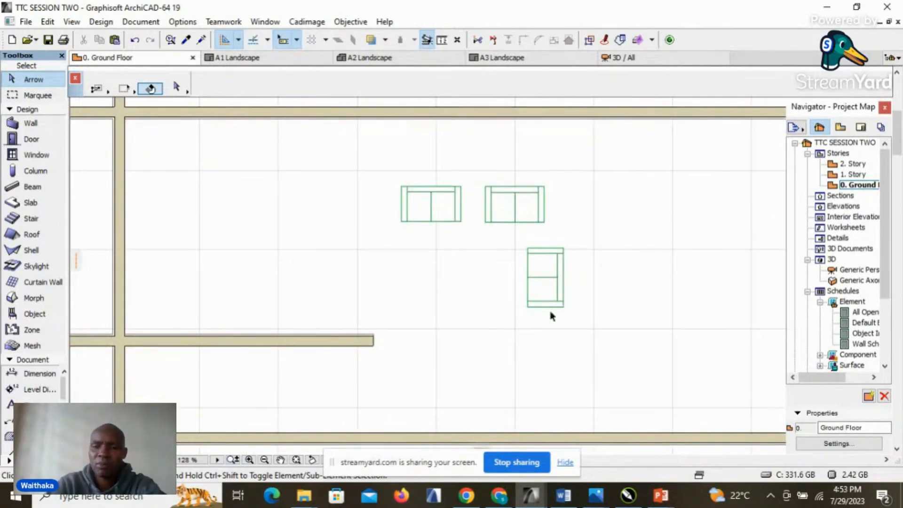
scroll(552, 316, up, 2)
click(570, 304)
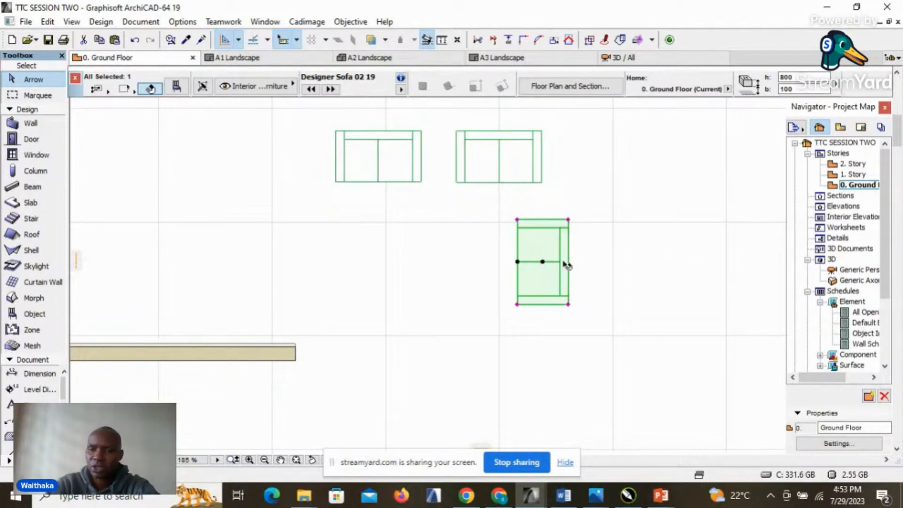
right_click(612, 210)
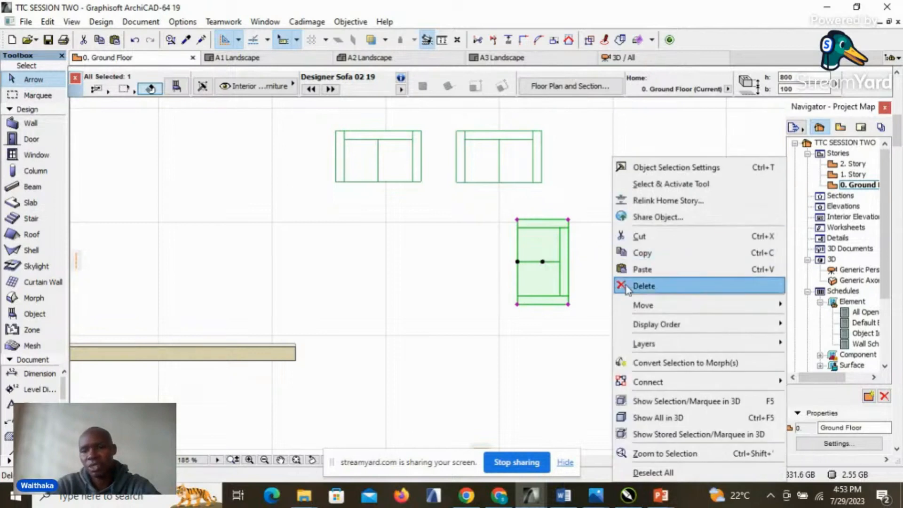
mouse_move(647, 304)
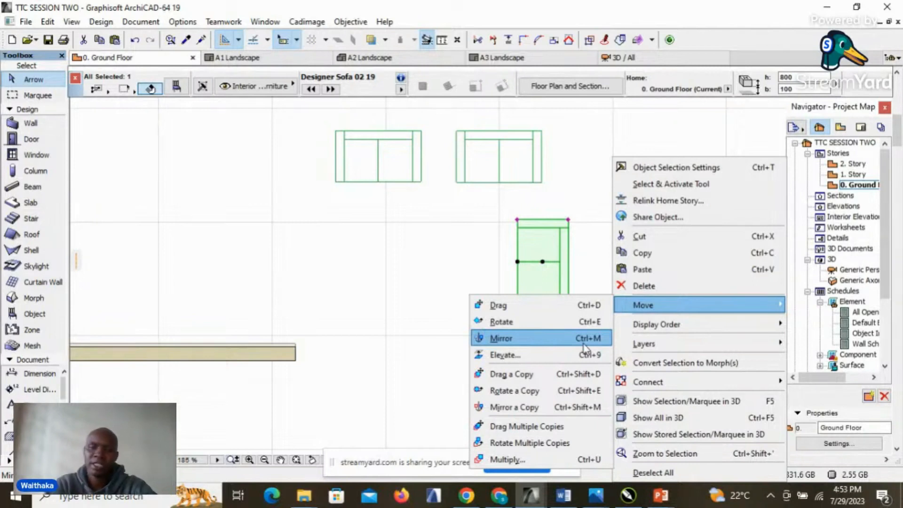
mouse_move(621, 344)
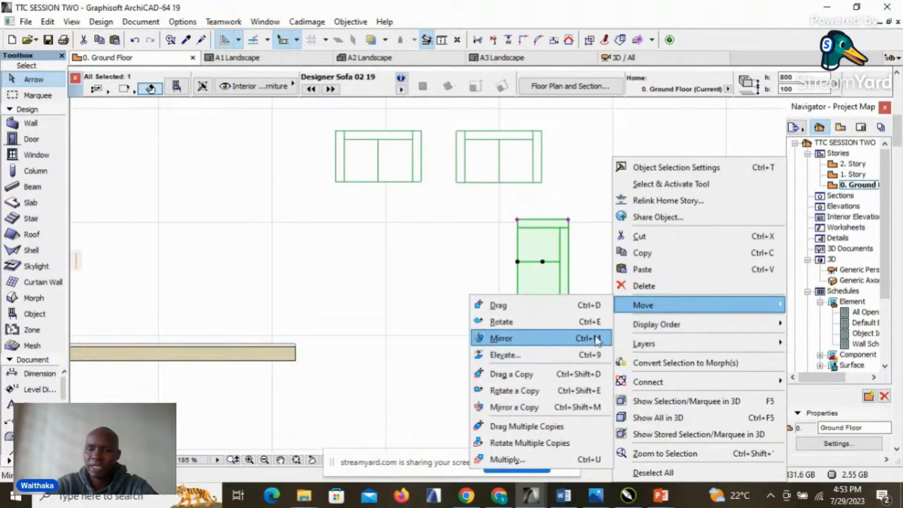
click(559, 341)
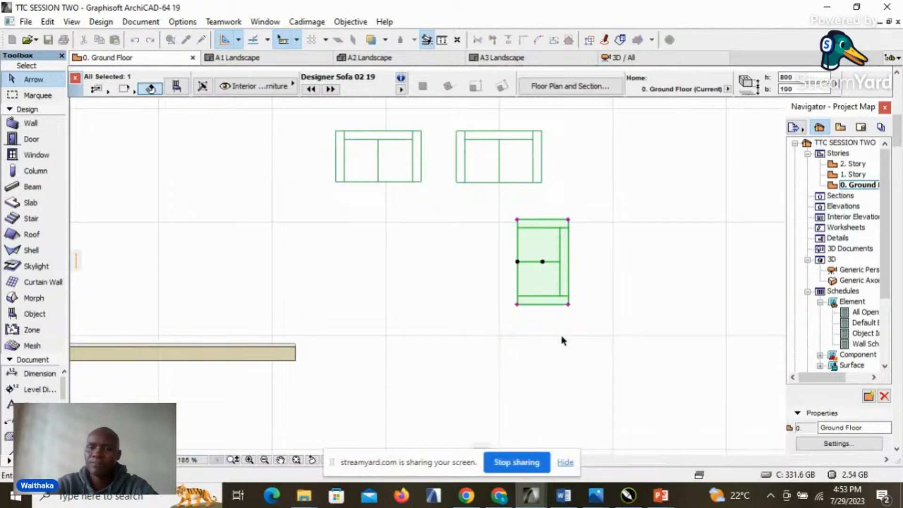
click(569, 220)
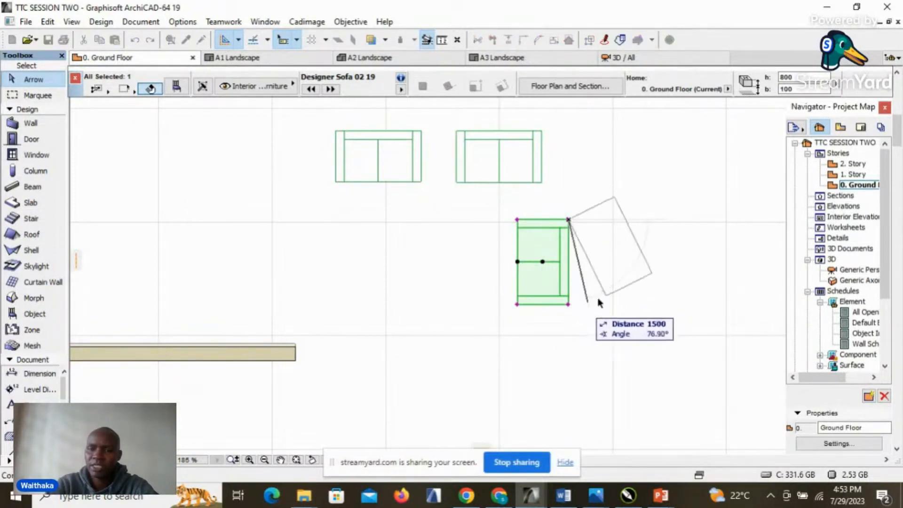
click(569, 305)
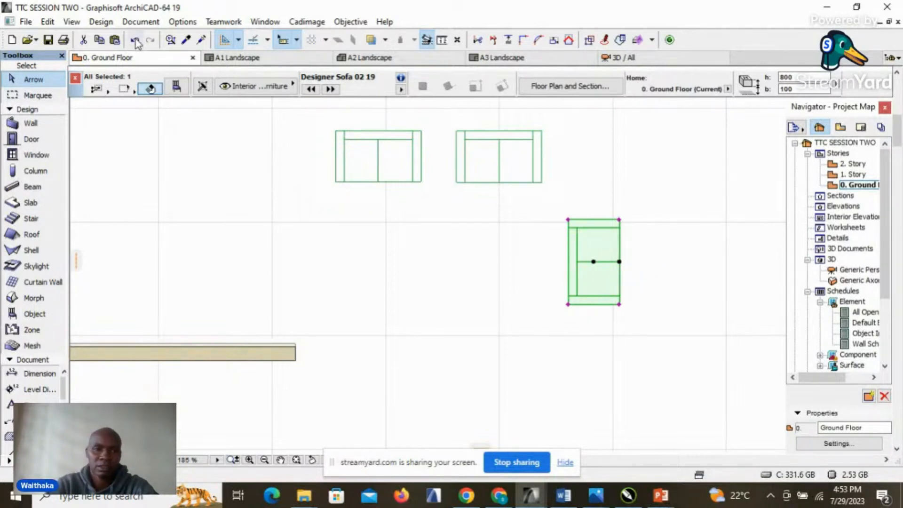
click(135, 40)
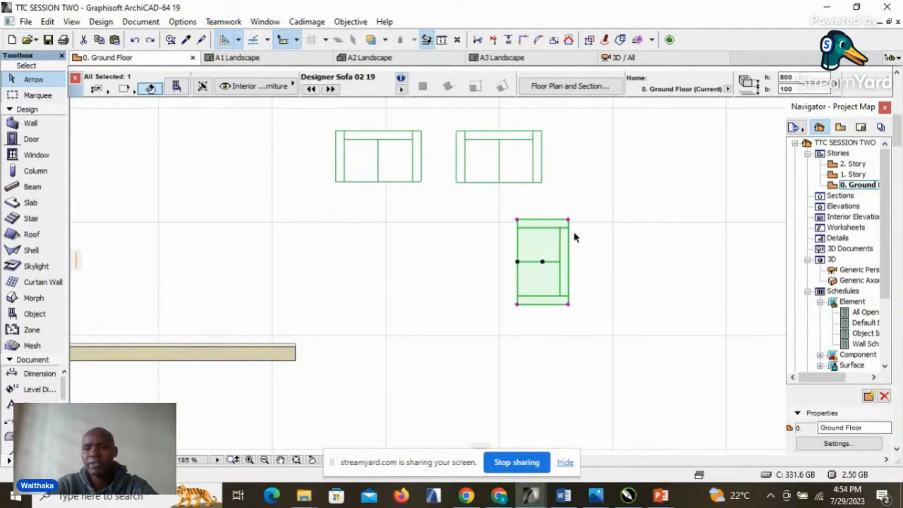
- Reselect the rotated sofa and mirror it across its back edge, using the two right-hand corners as the mirror axis
click(629, 269)
click(555, 281)
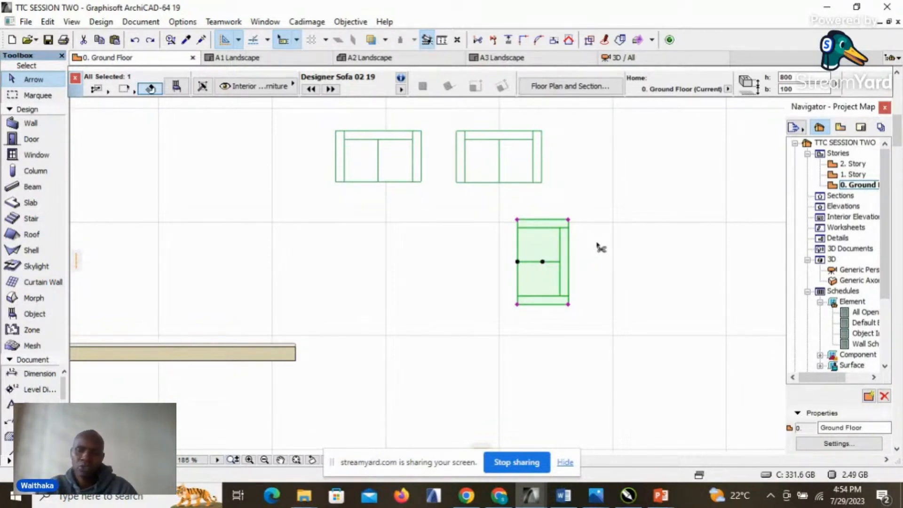
key(ctrl+d)
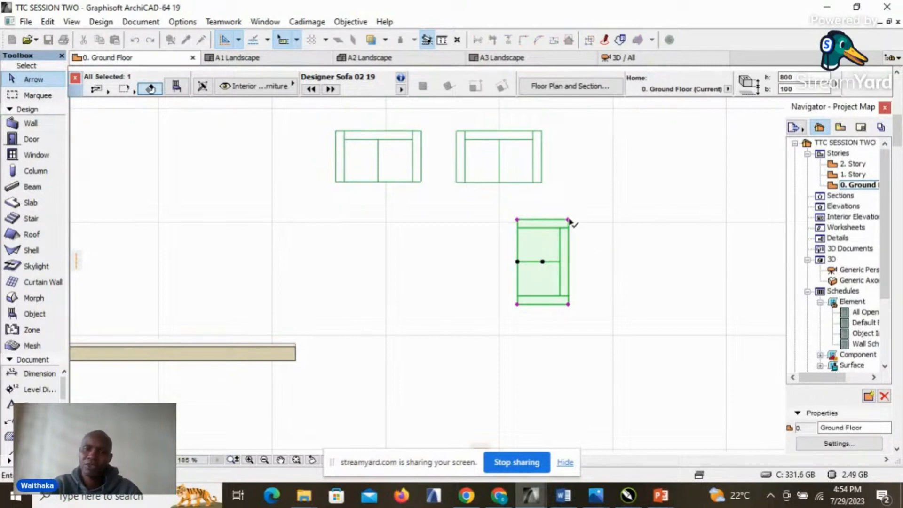
click(569, 220)
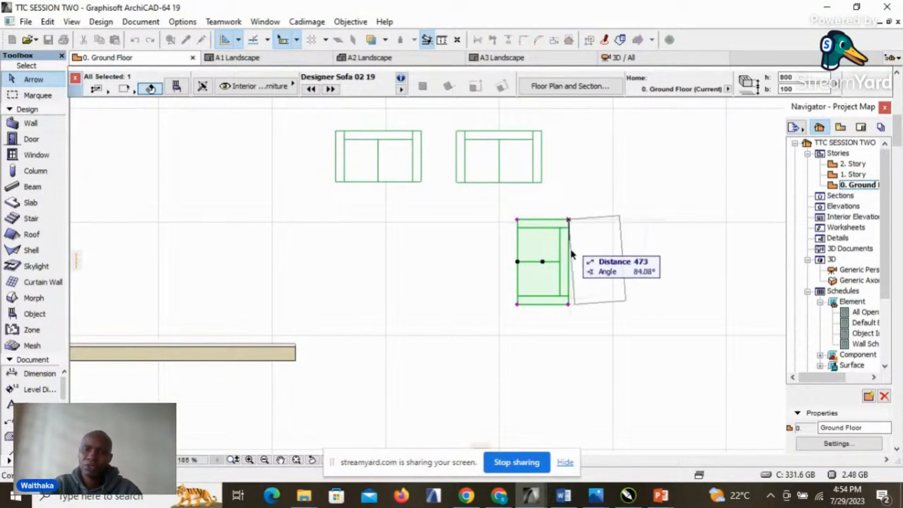
click(571, 310)
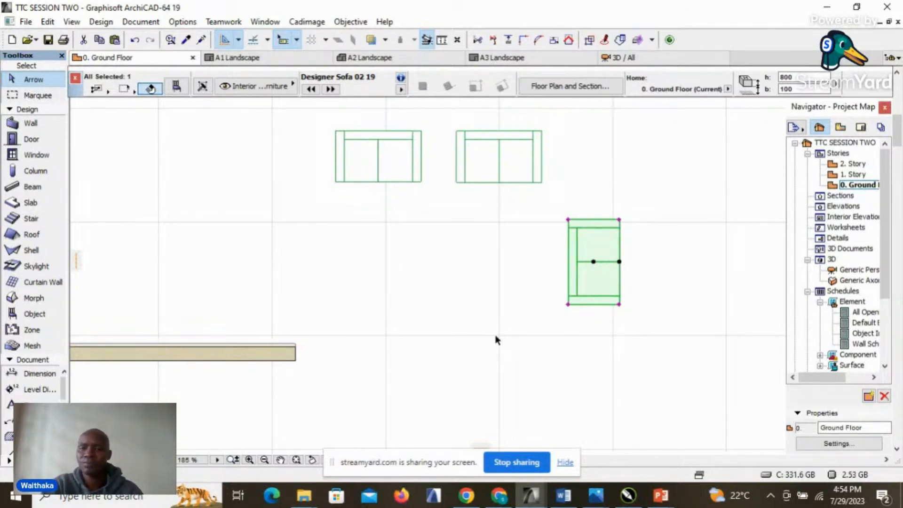
- Try mirroring a copy of the selected sofa across its left vertical back edge, and undo the copy
right_click(647, 240)
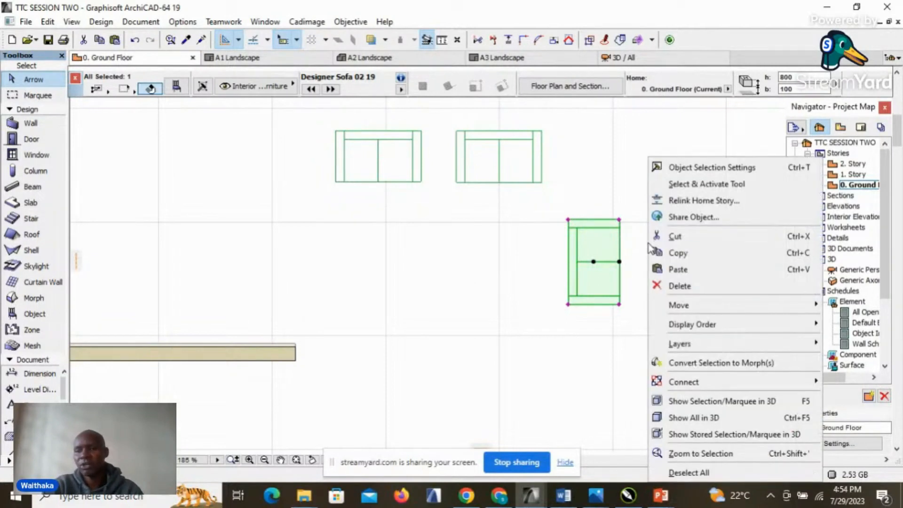
mouse_move(699, 308)
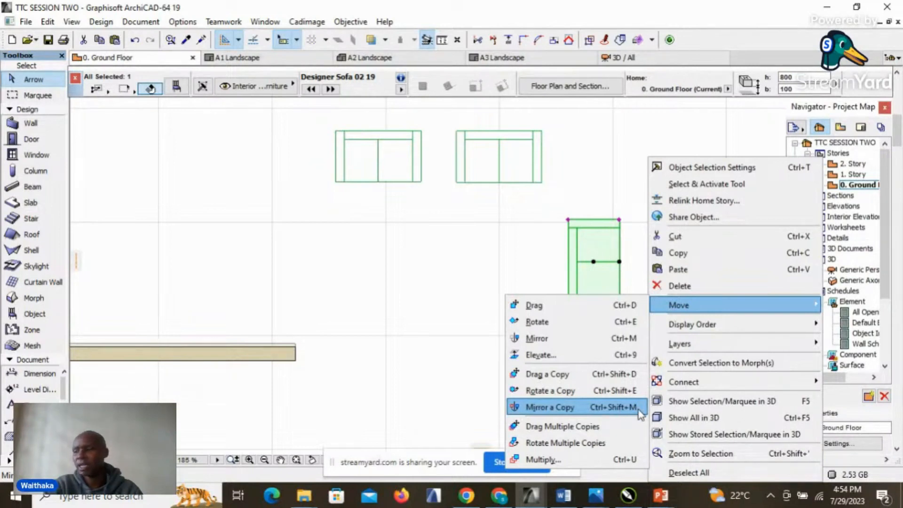
click(626, 144)
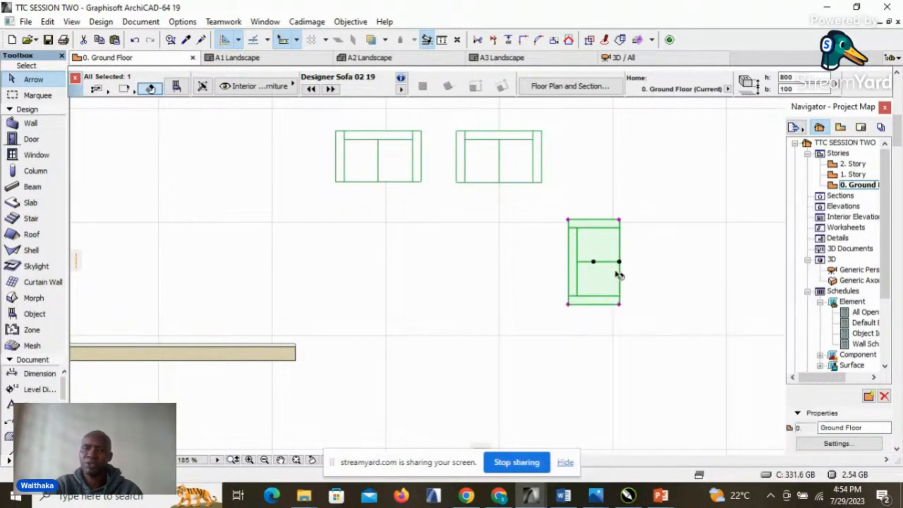
click(677, 298)
click(619, 305)
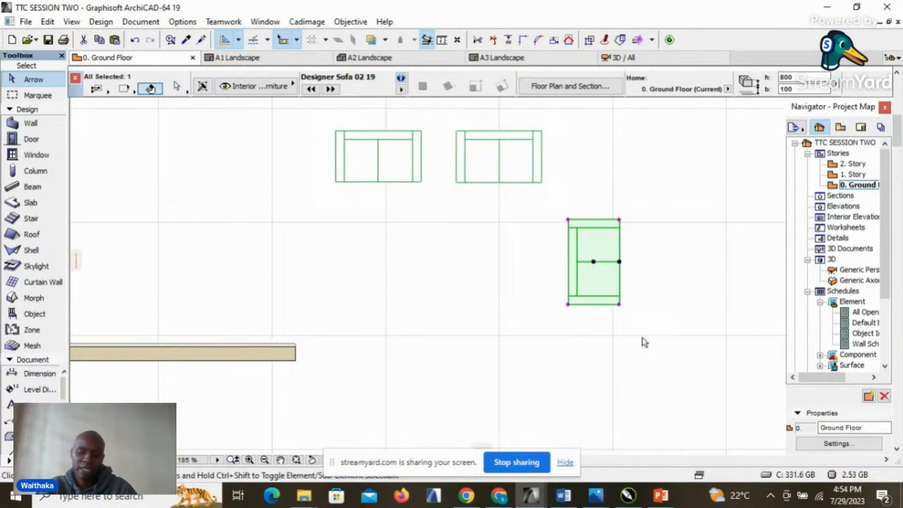
key(ctrl+shift+m)
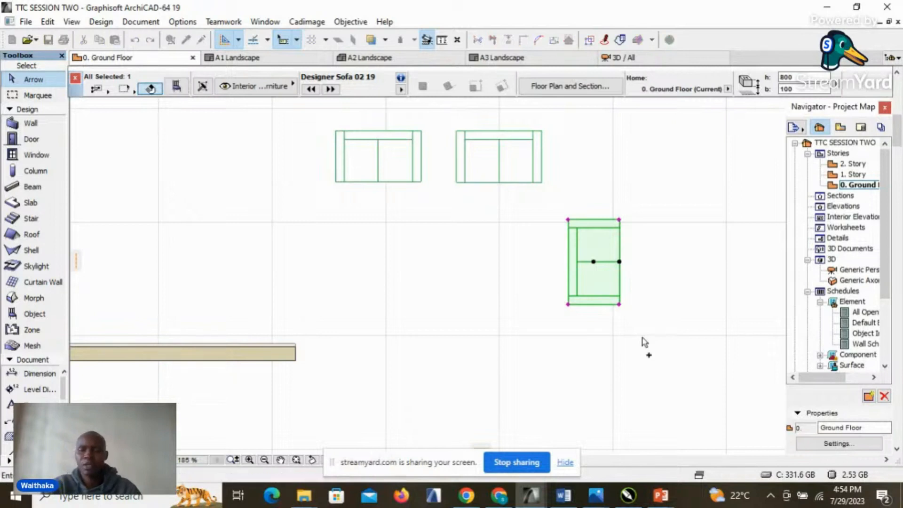
click(568, 219)
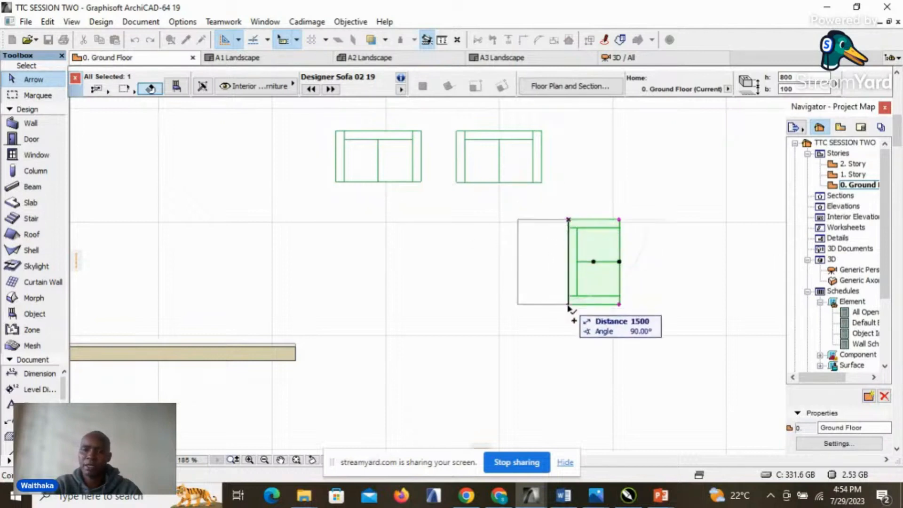
click(568, 320)
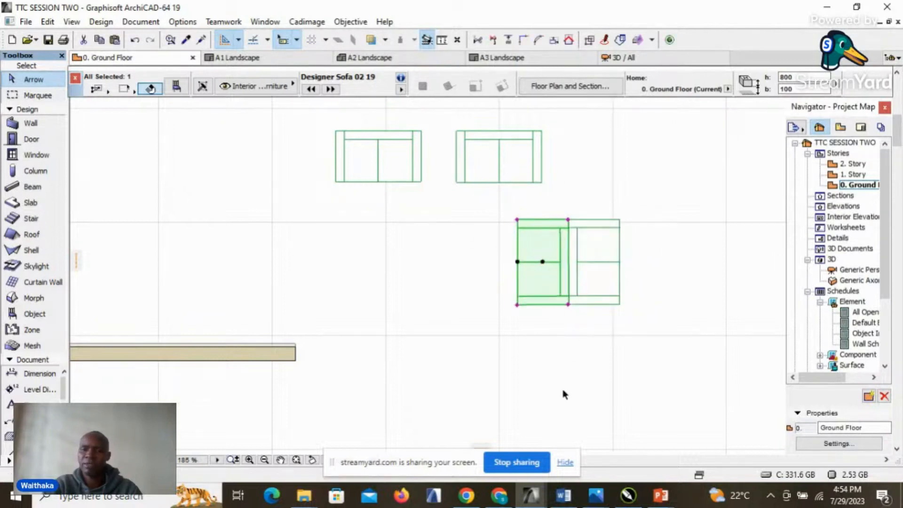
click(612, 280)
click(547, 295)
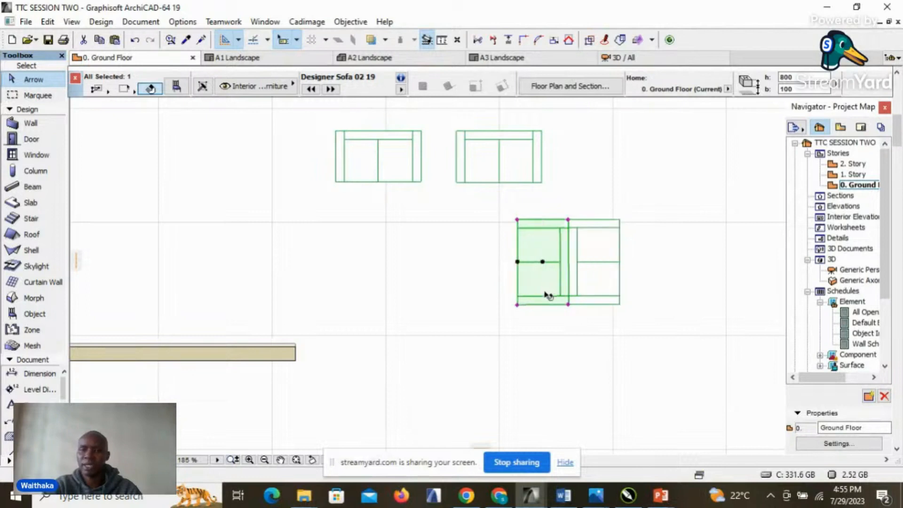
click(136, 40)
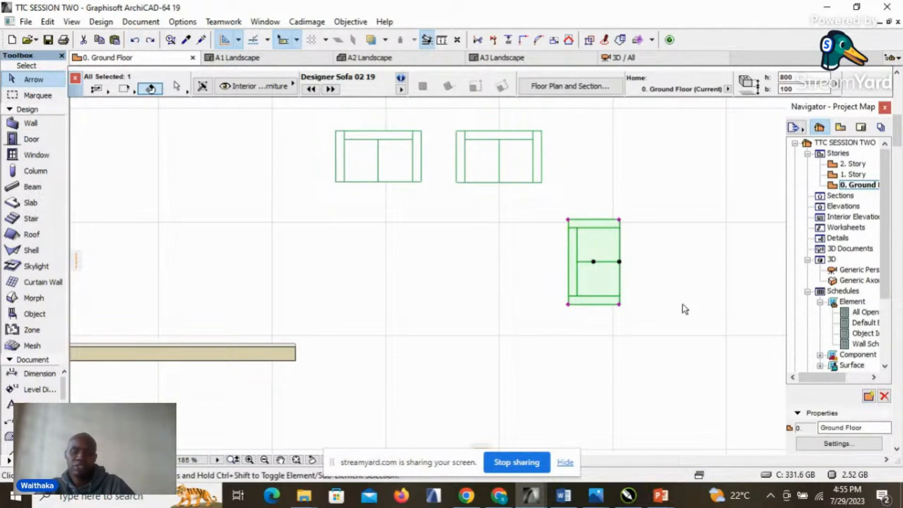
- Mirror a copy of the sofa across a vertical axis set a short distance outside its left back edge, and clear the selection
click(569, 221)
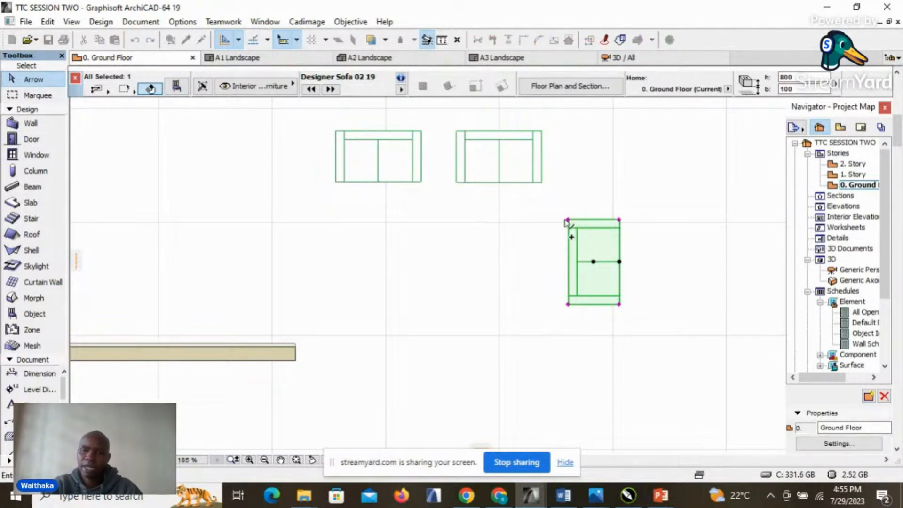
click(538, 219)
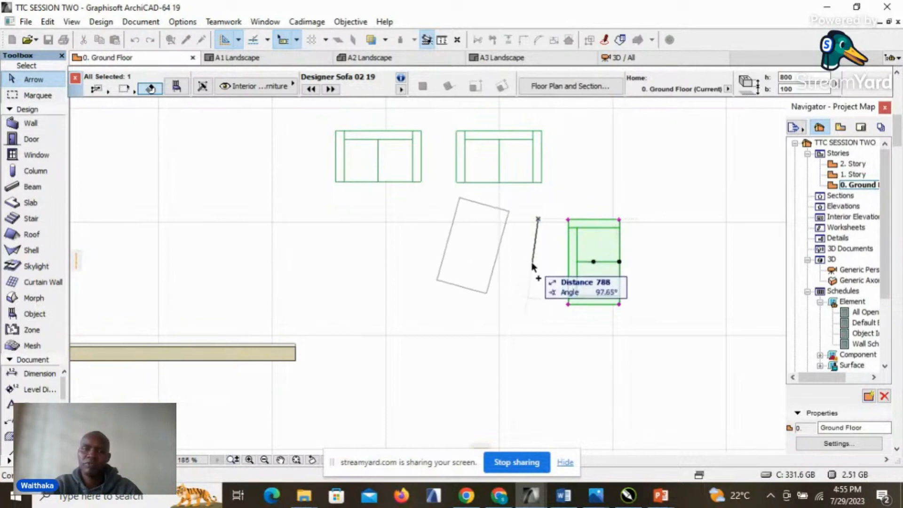
click(540, 306)
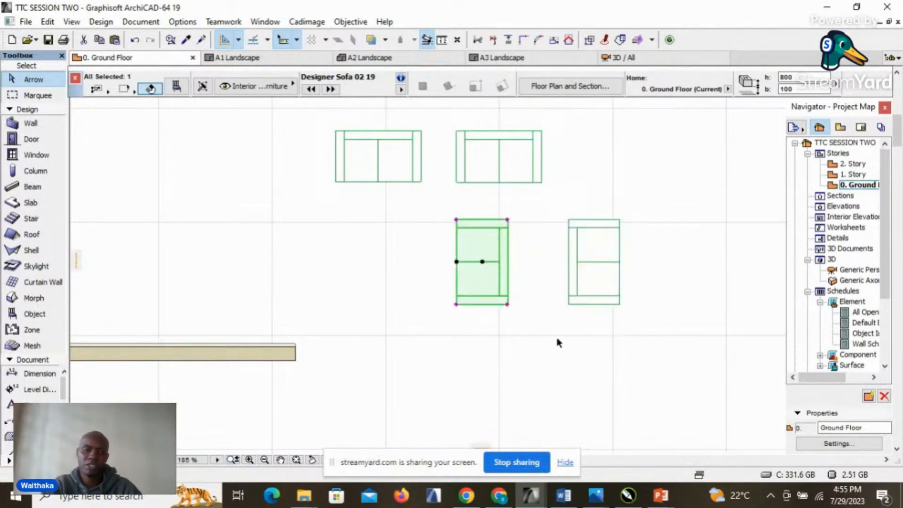
shift+click(577, 288)
click(591, 324)
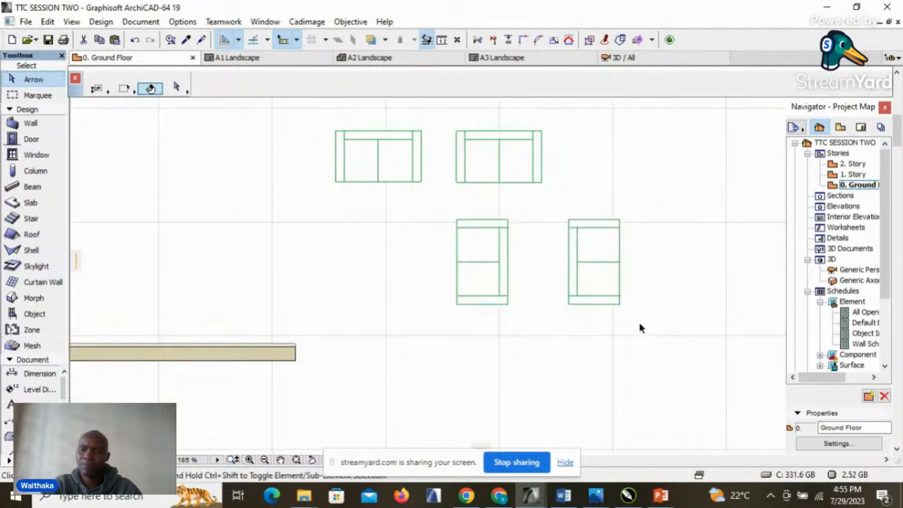
- Try deleting the original right-hand sofa of the mirrored pair, and undo the deletion
click(608, 300)
click(700, 239)
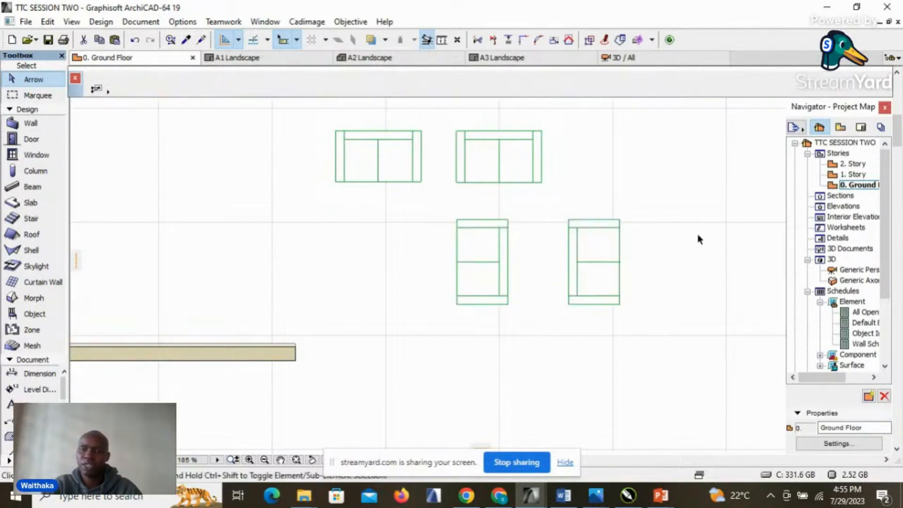
click(591, 300)
right_click(673, 240)
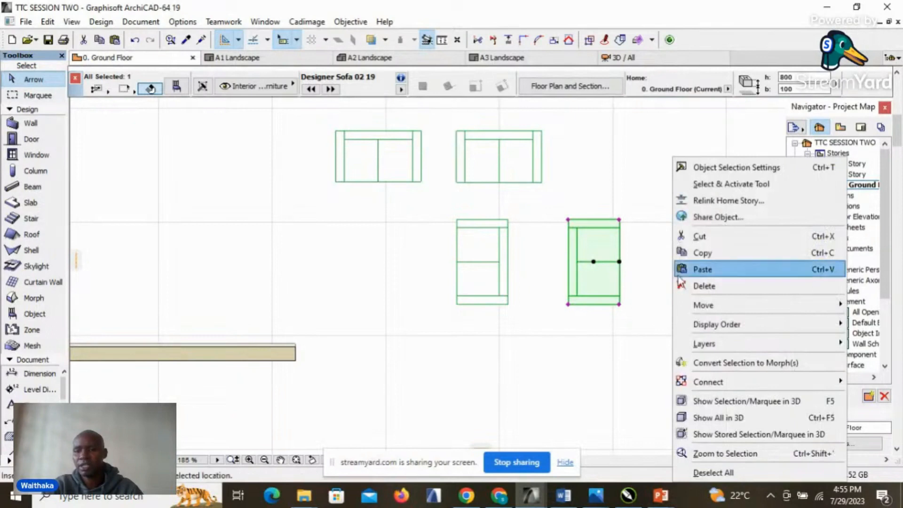
click(711, 287)
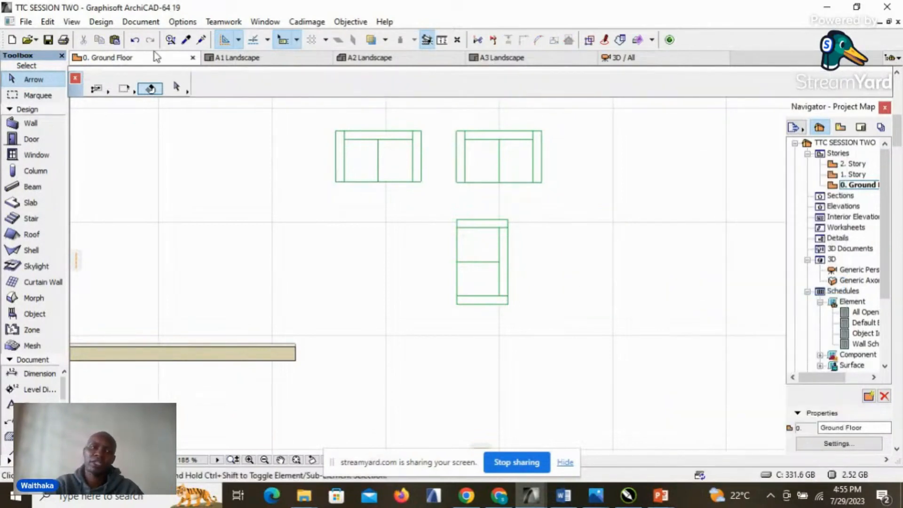
click(138, 41)
- Reselect the right-hand sofa of the mirrored pair and delete it
click(656, 258)
click(617, 297)
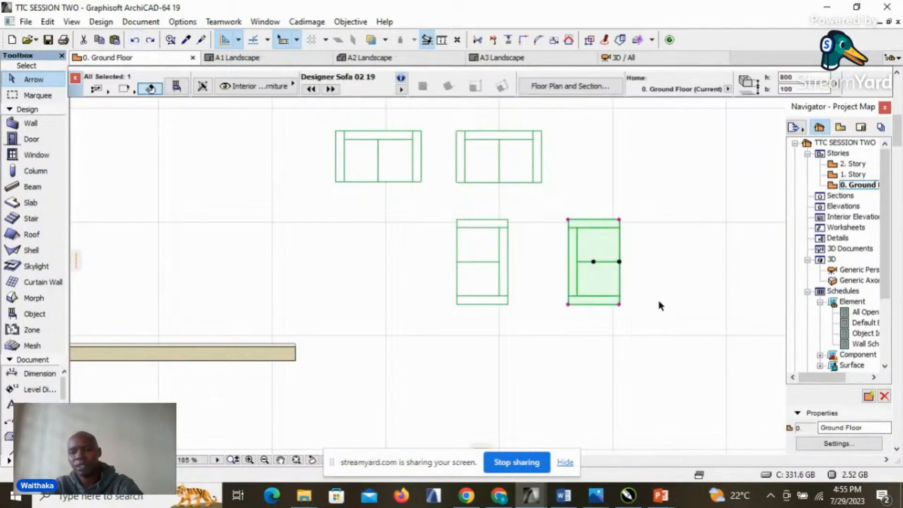
key(Delete)
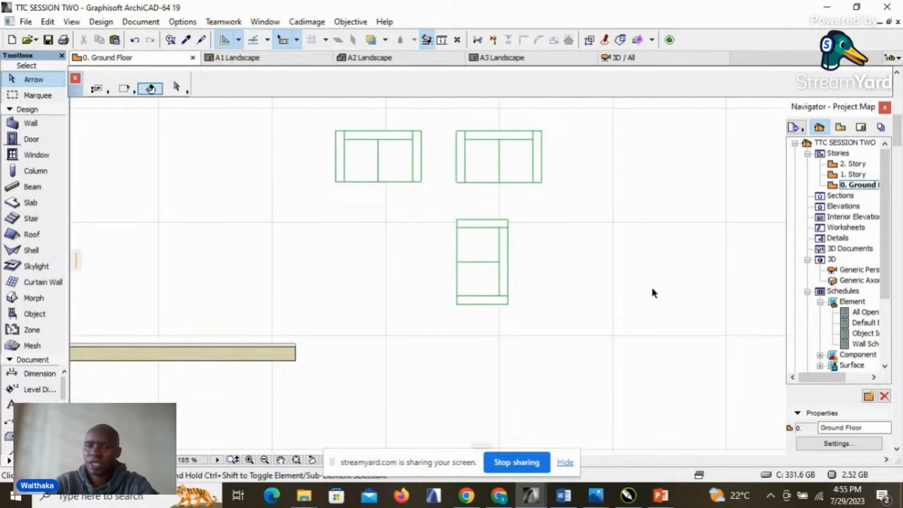
- Move the remaining vertical sofa right so its back roughly lines up with the right end of the sofa above, and deselect it
click(485, 304)
drag(509, 284, 546, 287)
click(615, 285)
- Trim off the end of the left vertical wall that projects below the lower horizontal wall
scroll(609, 282, down, 3)
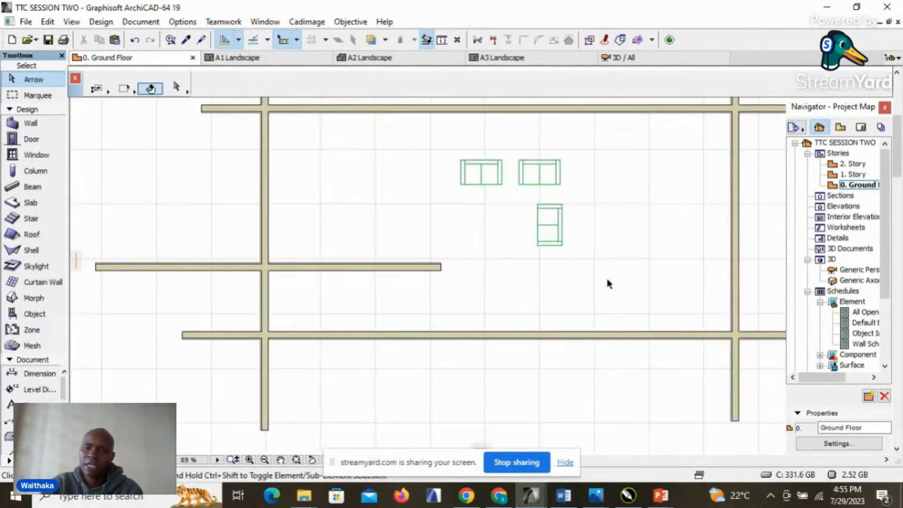
scroll(394, 302, down, 2)
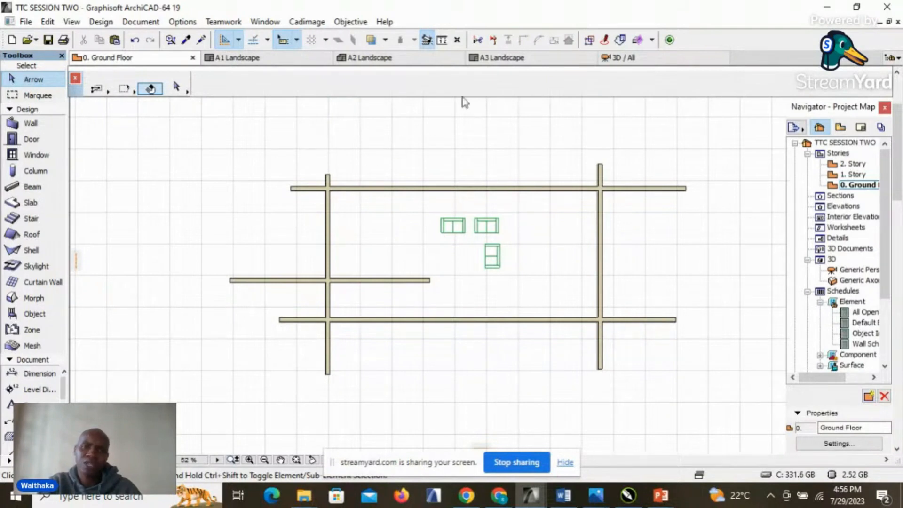
click(478, 41)
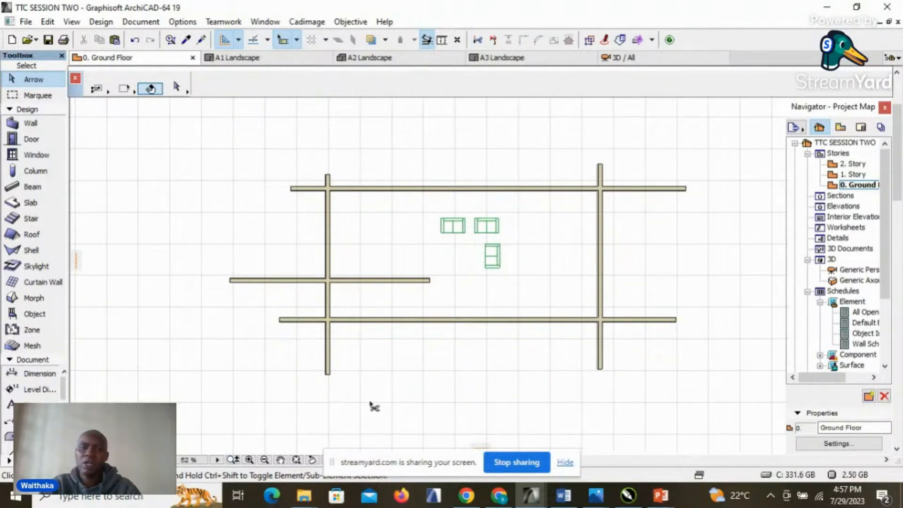
click(329, 361)
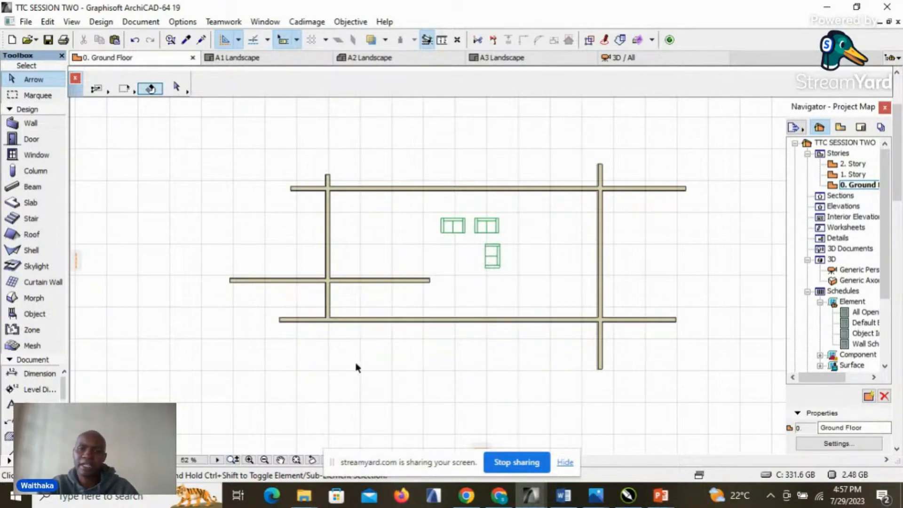
- Draw a vertical line about 4680 mm long across the left projection of the middle horizontal wall and set its pen to red 20
click(9, 452)
click(263, 245)
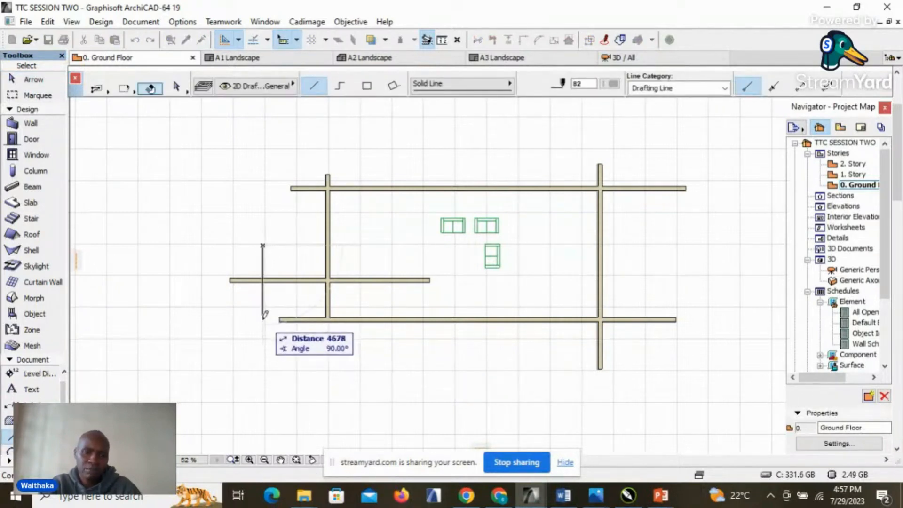
click(263, 319)
scroll(264, 289, up, 3)
shift+click(261, 309)
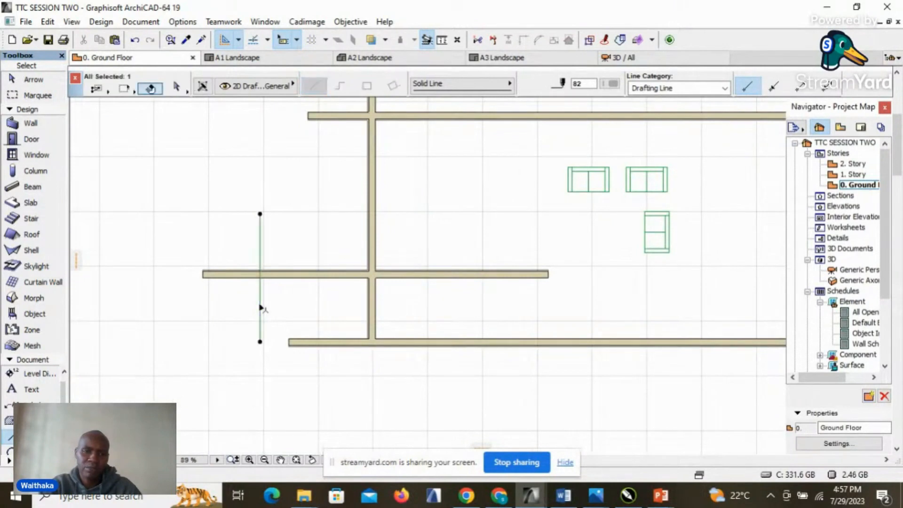
click(611, 83)
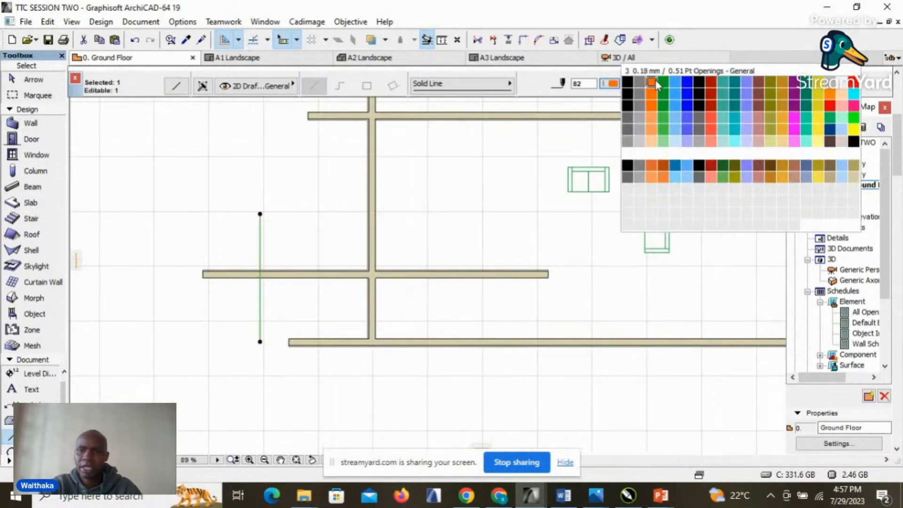
click(853, 84)
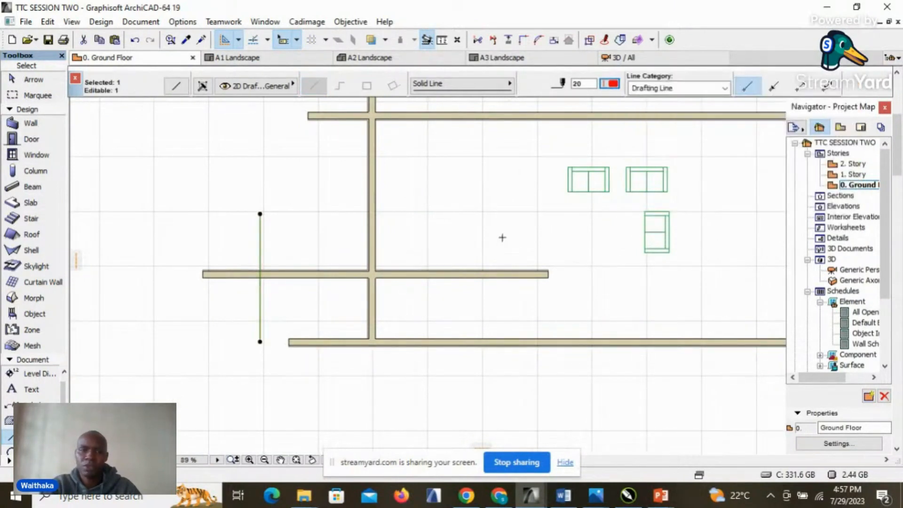
key(Escape)
- Try trimming the middle wall's segment between the red line and the left vertical wall, and undo the trim
scroll(504, 363, down, 3)
scroll(410, 376, up, 3)
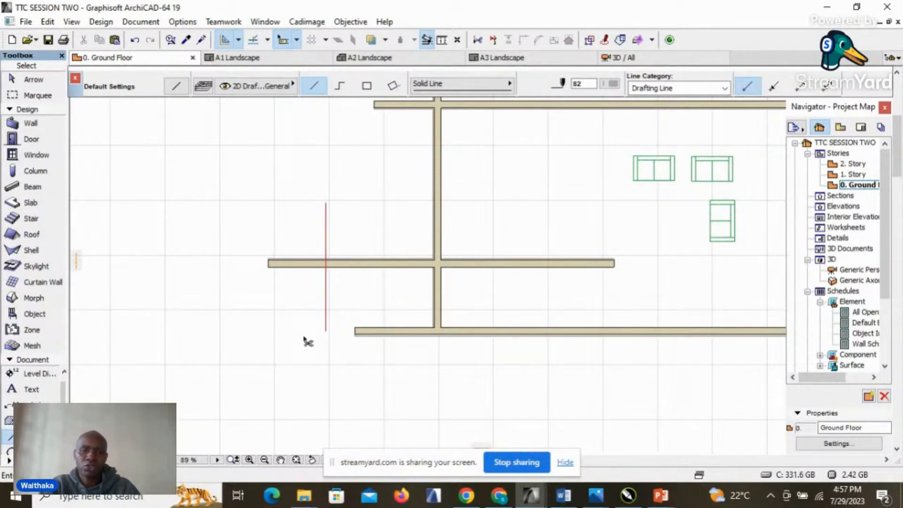
ctrl+click(387, 265)
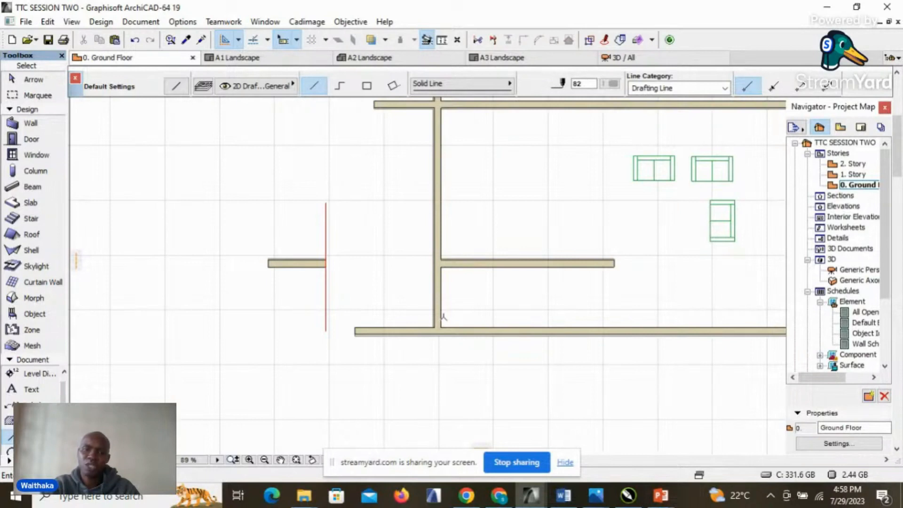
key(ctrl+z)
key(Escape)
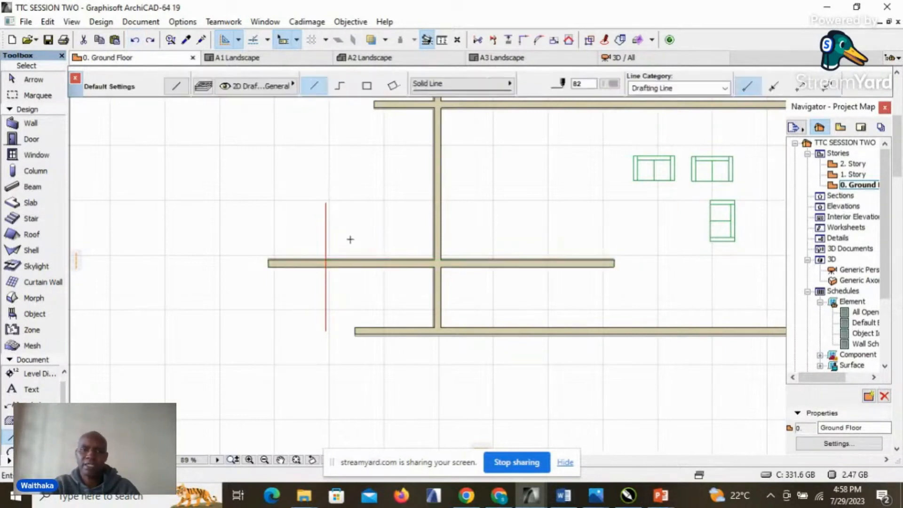
- Trim the projecting wall ends at the room's two right corners and its upper left corner
scroll(222, 258, down, 3)
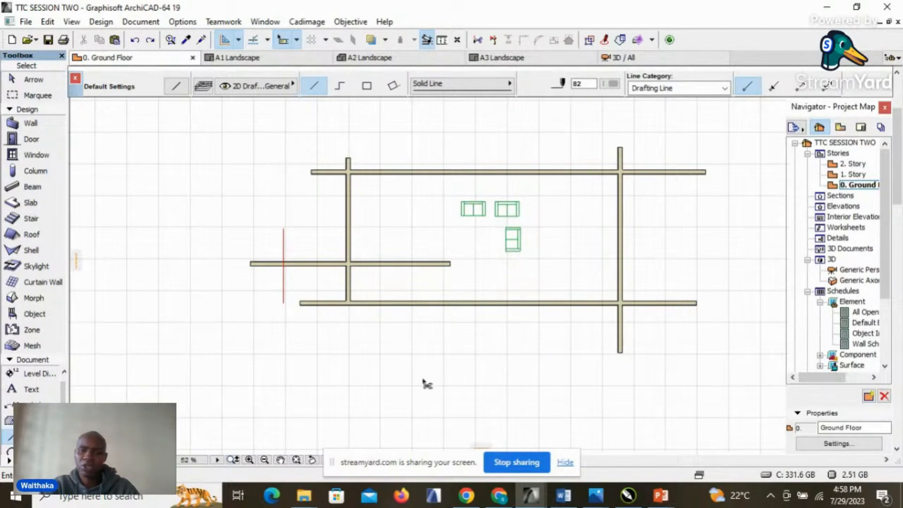
ctrl+click(620, 337)
ctrl+click(651, 303)
ctrl+click(677, 172)
ctrl+click(621, 160)
ctrl+click(348, 162)
ctrl+click(337, 173)
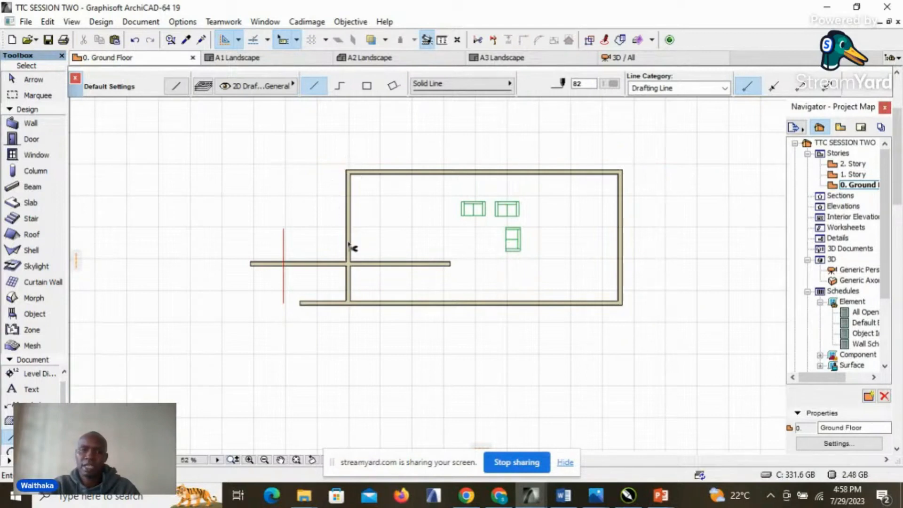
- Trim the middle wall inside the room and up to the red line, plus the lower wall's left projection
ctrl+click(399, 265)
ctrl+click(331, 264)
ctrl+click(331, 304)
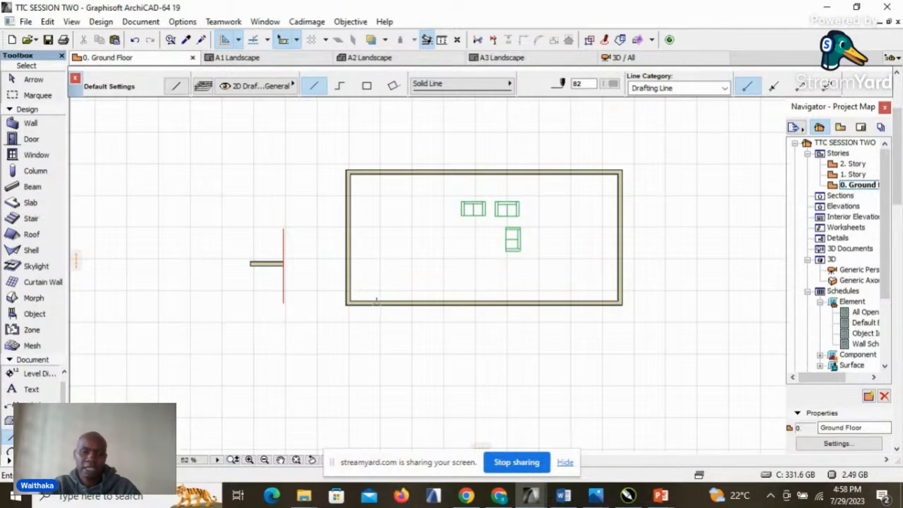
- Draw a horizontal wall about 5000 mm long inside the room, detached from the left wall and below the sofas
key(w)
click(368, 263)
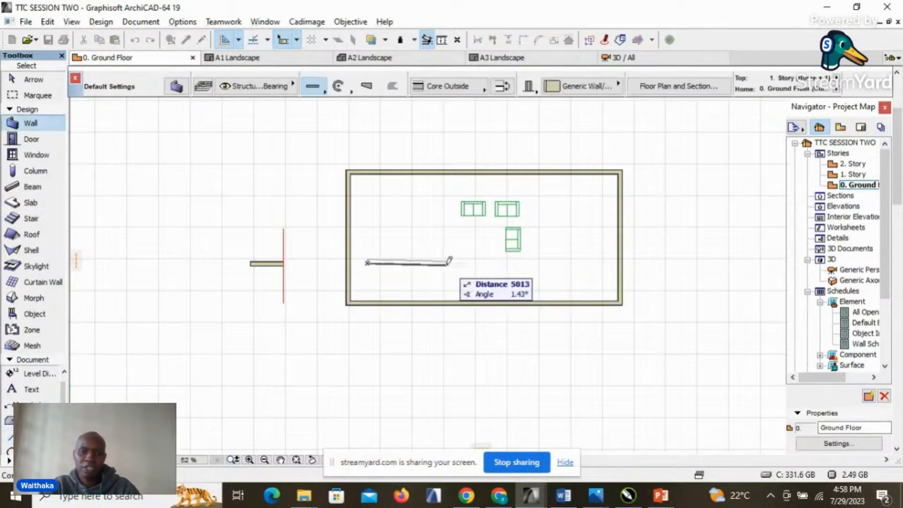
click(448, 261)
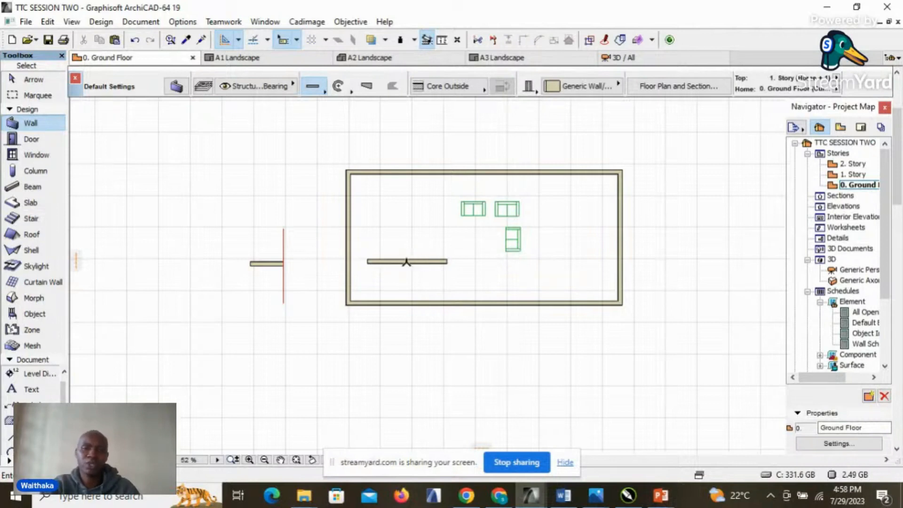
scroll(423, 250, up, 2)
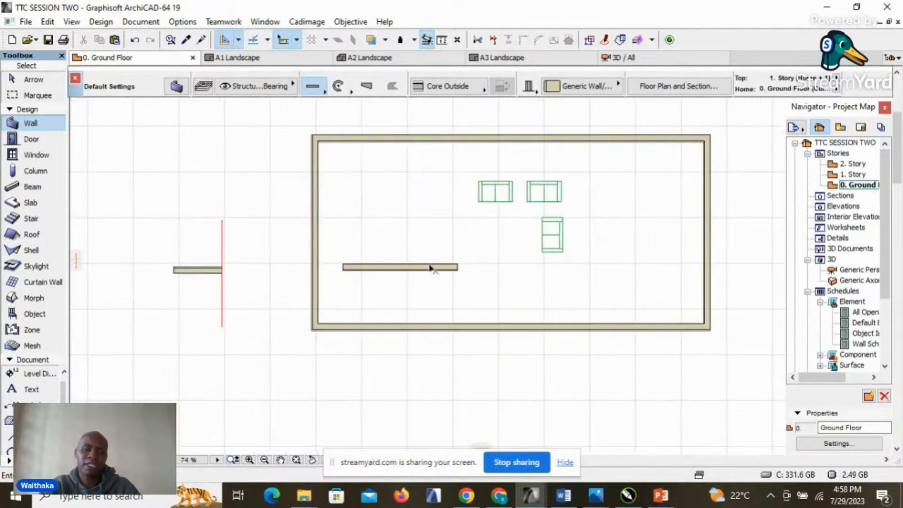
- Delete the detached horizontal wall inside the room and the short wall left of the red line
shift+click(430, 267)
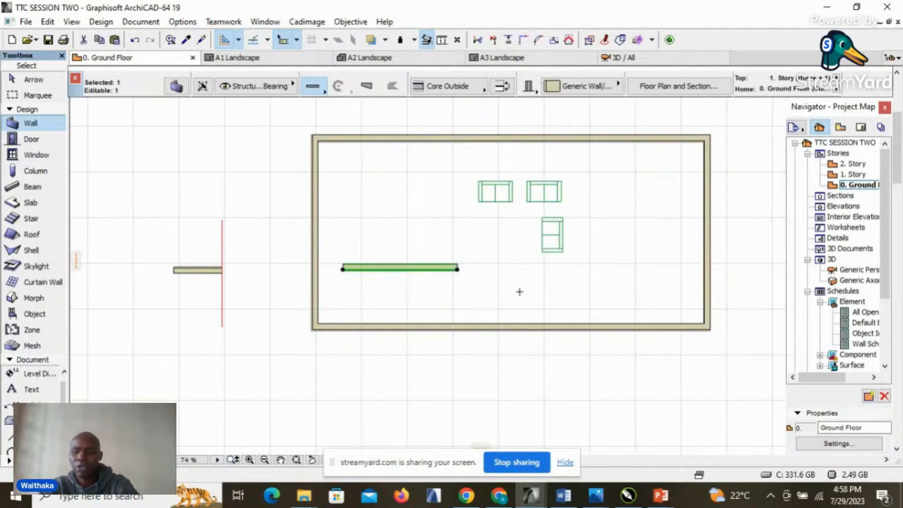
key(Delete)
shift+click(191, 270)
key(Delete)
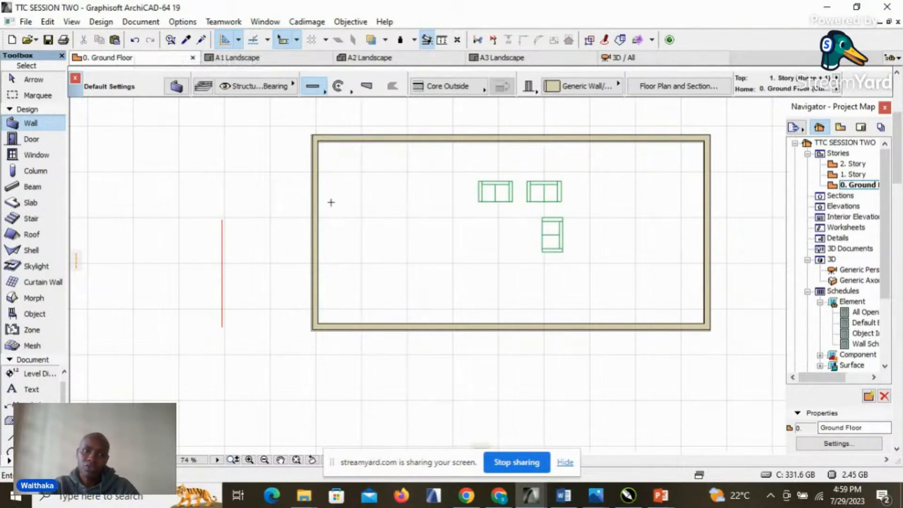
- Stretch the right end of the room's lower wall horizontally outward past the right wall
scroll(373, 272, down, 1)
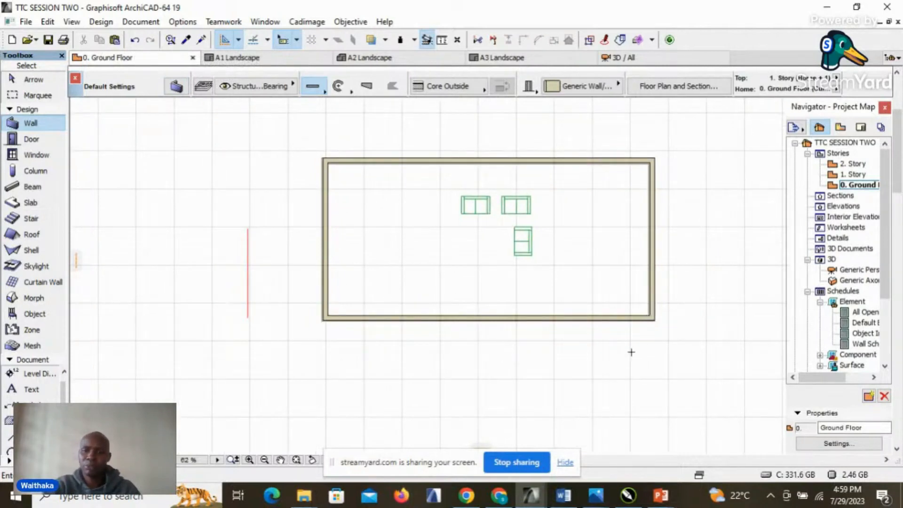
scroll(666, 161, up, 1)
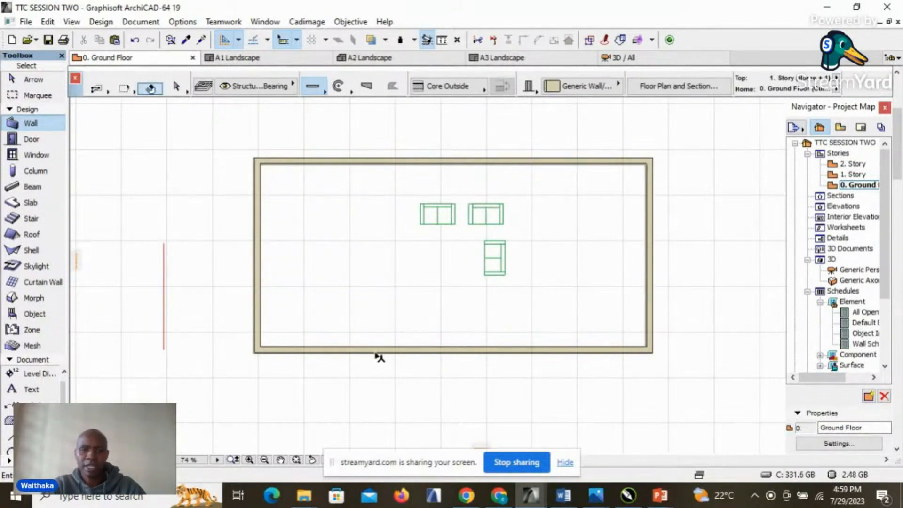
shift+click(452, 364)
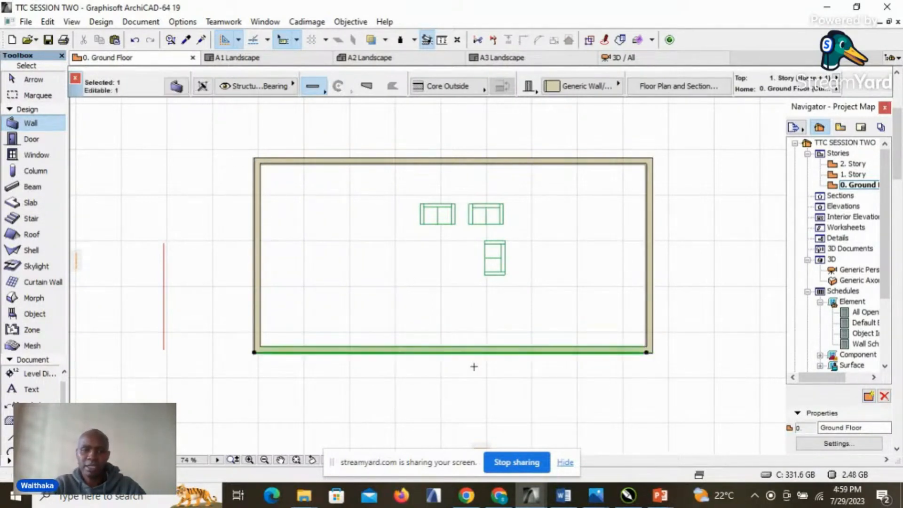
click(649, 350)
click(744, 351)
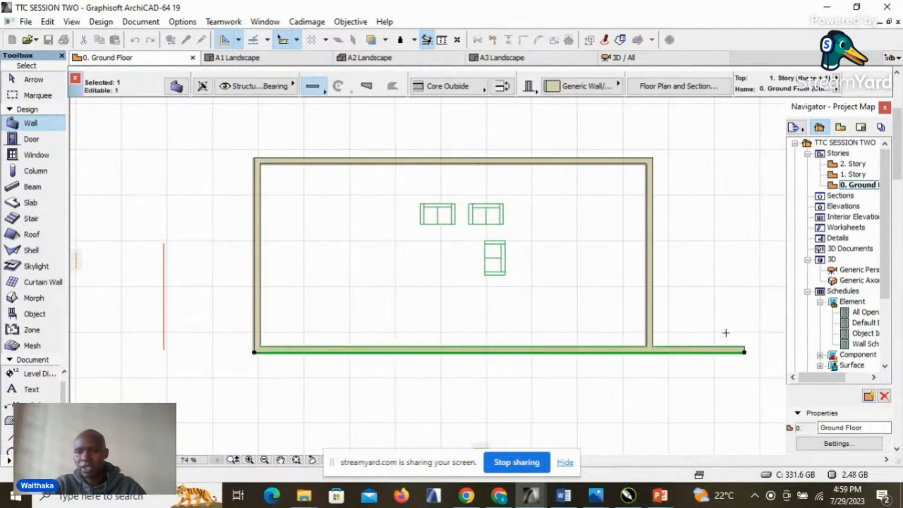
key(Escape)
- Stretch the lower end of the room's right wall straight down past the lower wall so the two walls cross
shift+click(650, 339)
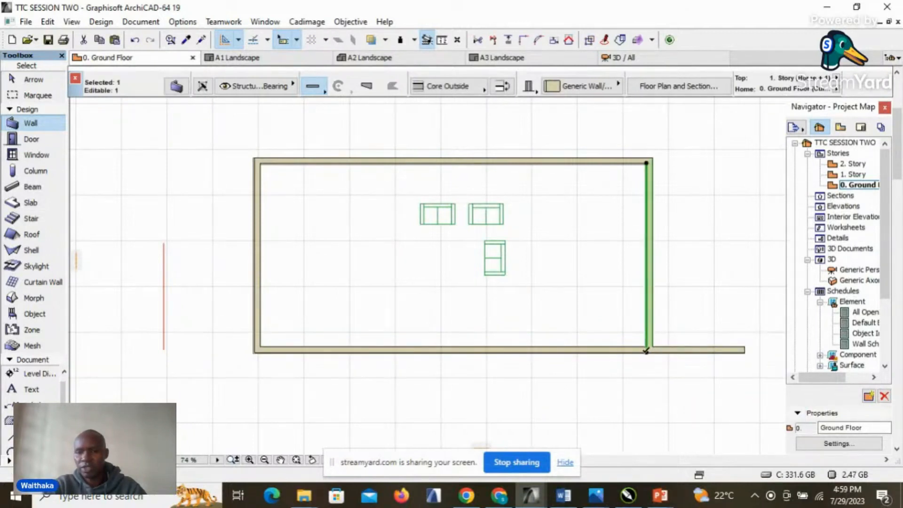
click(646, 351)
click(649, 431)
key(Escape)
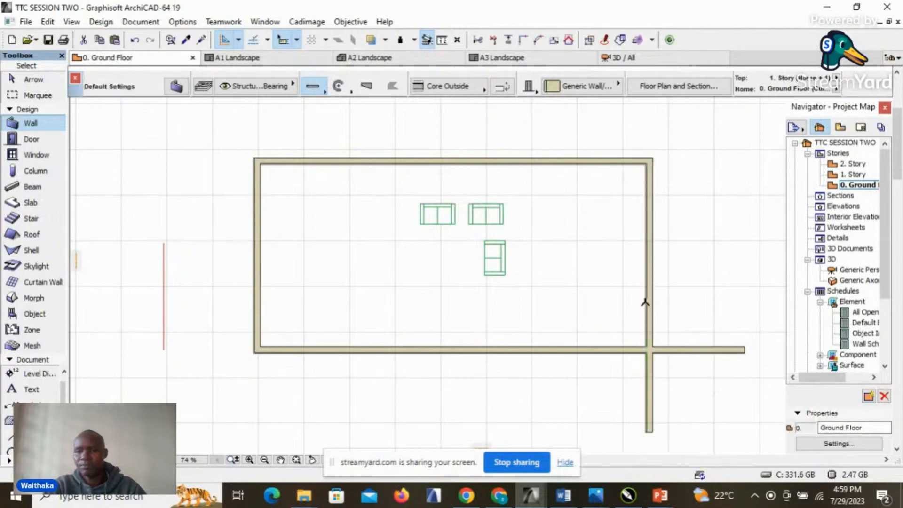
- Split the lower wall where it crosses the right wall and delete the piece projecting to the right
scroll(529, 268, down, 3)
scroll(530, 268, up, 3)
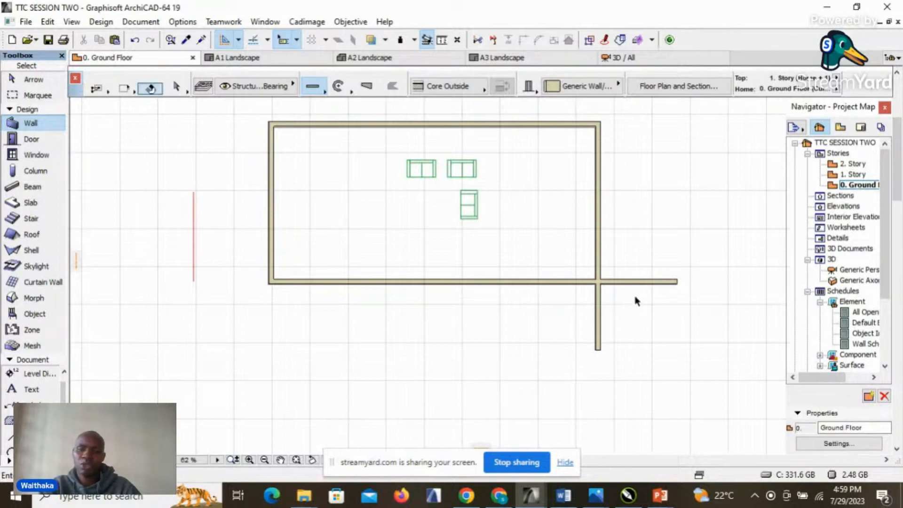
shift+click(640, 284)
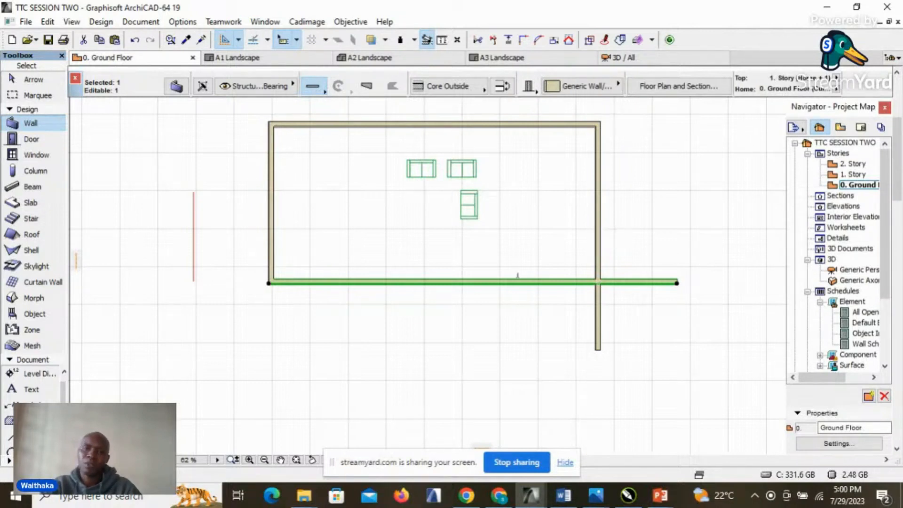
click(494, 44)
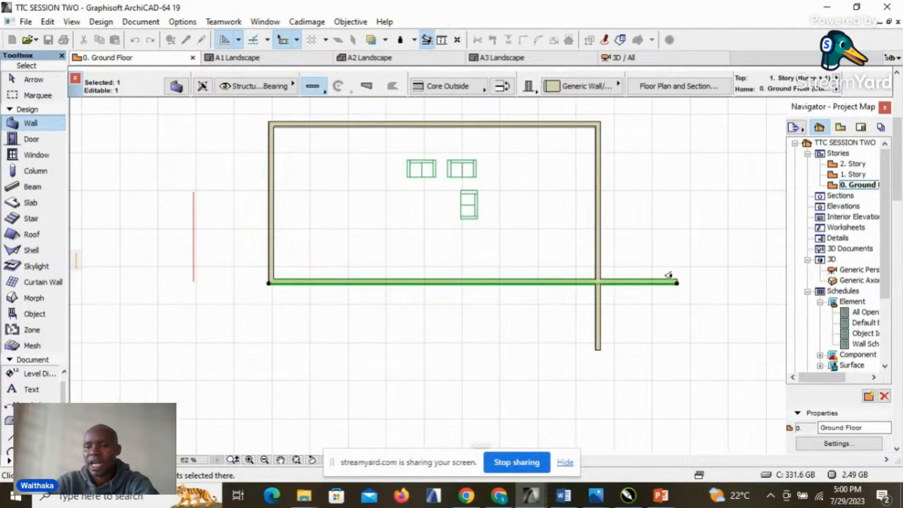
click(644, 240)
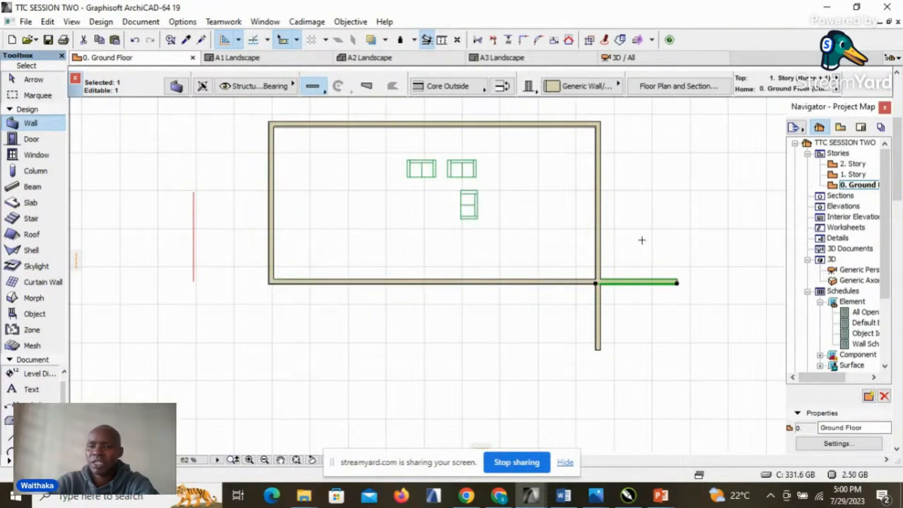
scroll(611, 289, up, 4)
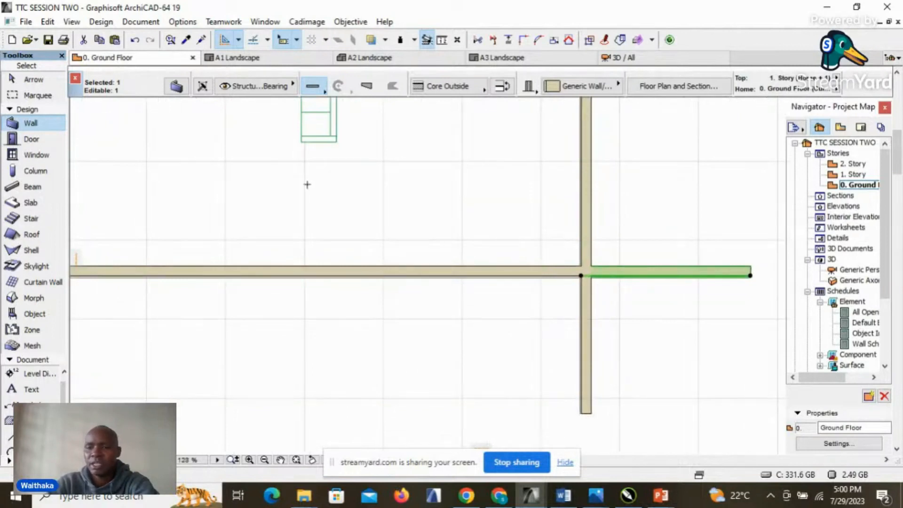
scroll(445, 275, down, 2)
scroll(498, 266, up, 4)
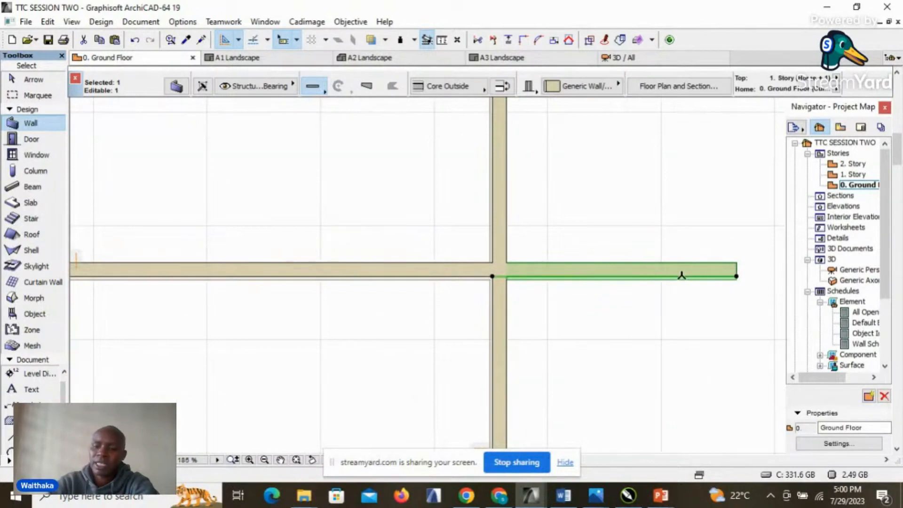
key(Delete)
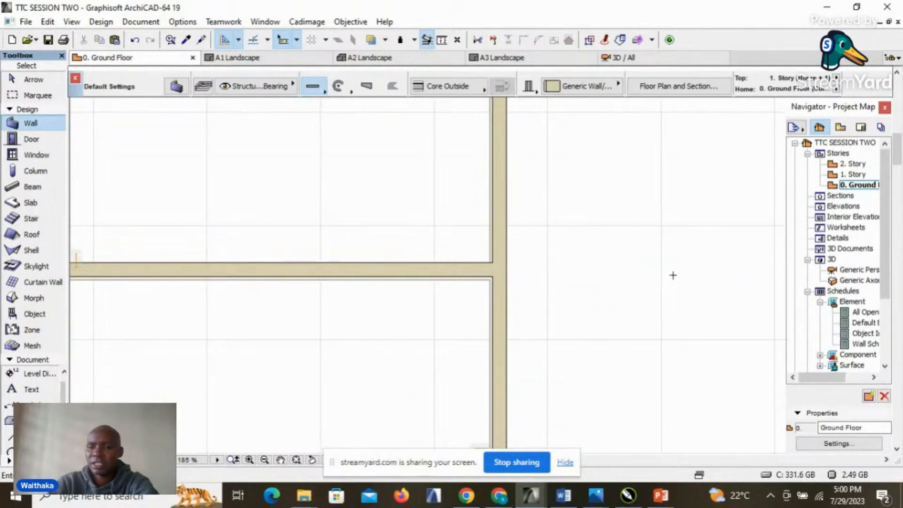
- Split the right wall along the lower wall's upper edge and delete the piece projecting below the room
scroll(612, 242, down, 4)
scroll(602, 235, up, 2)
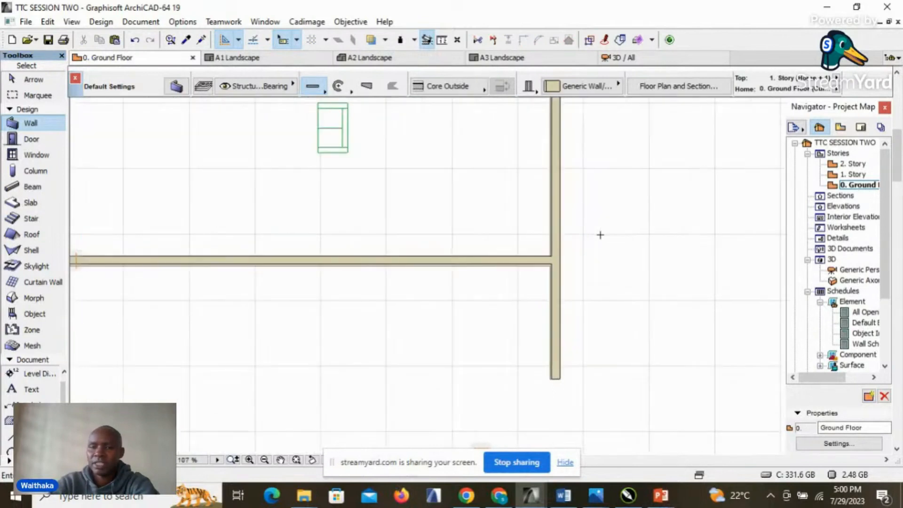
click(557, 336)
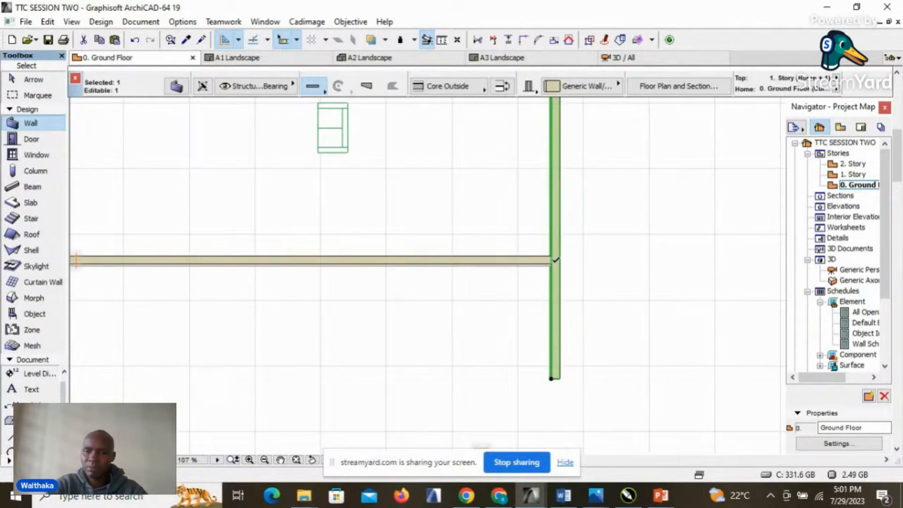
scroll(521, 329, down, 3)
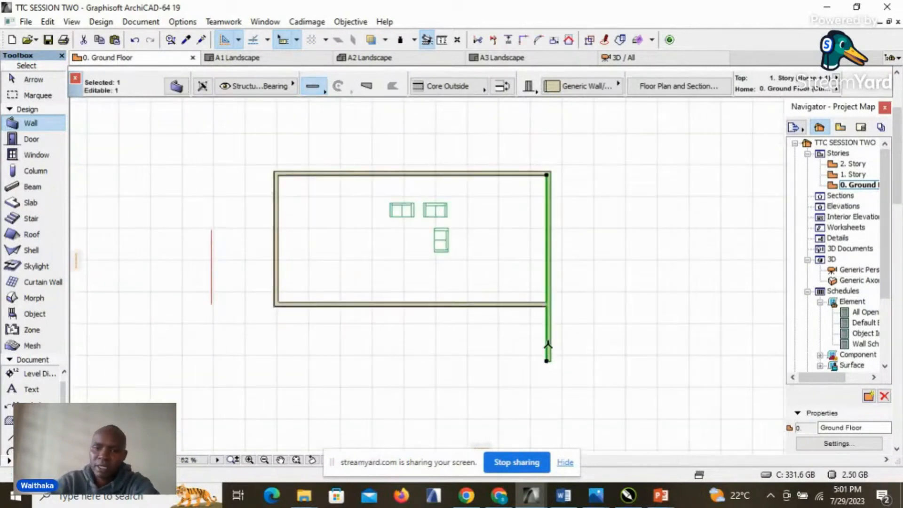
scroll(548, 282, up, 4)
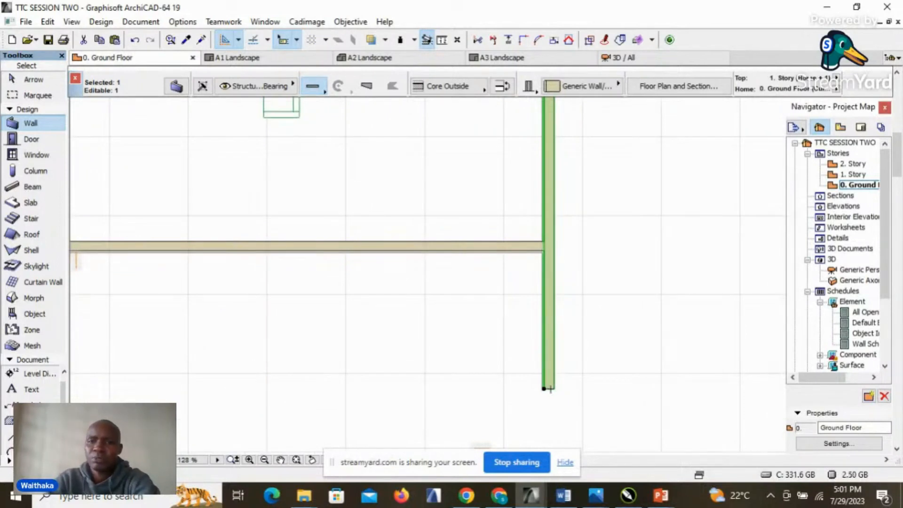
click(494, 41)
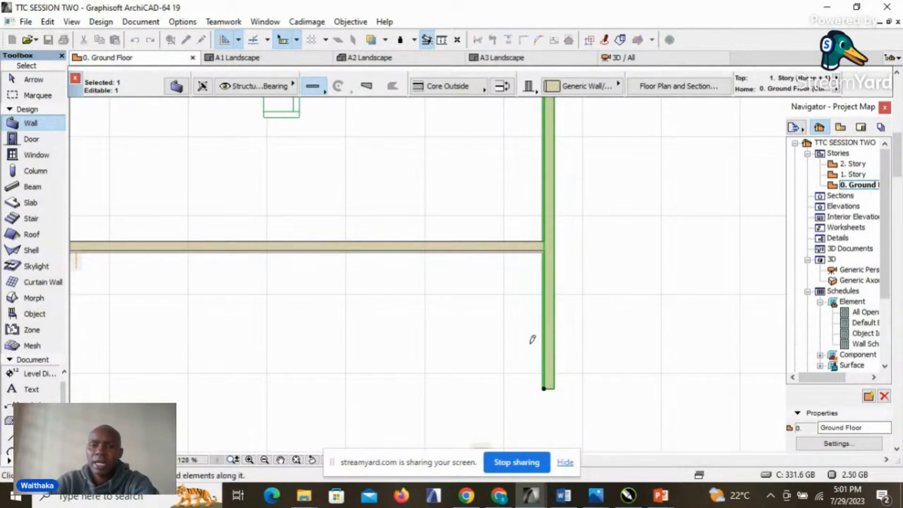
click(520, 243)
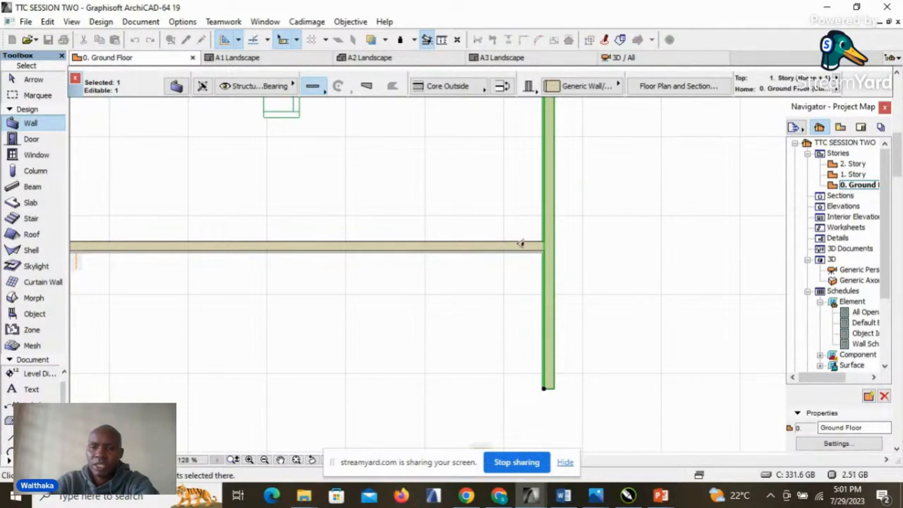
click(501, 307)
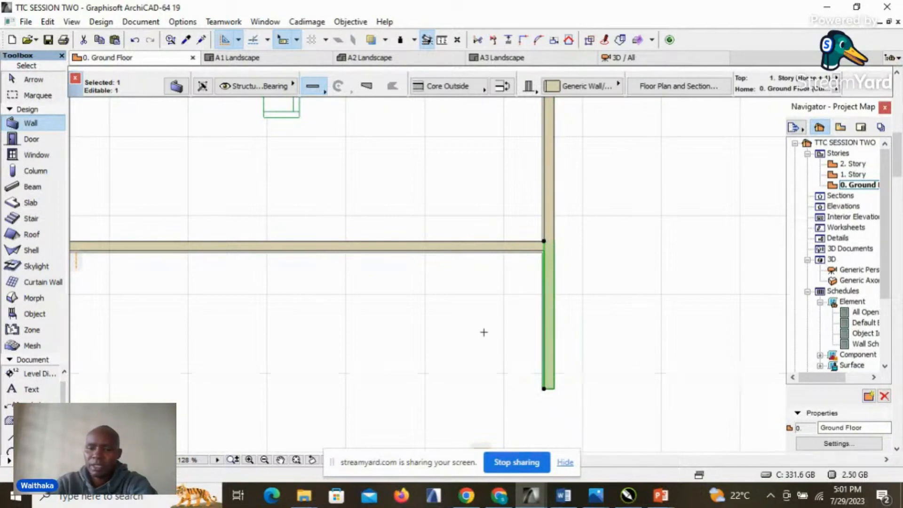
key(Delete)
scroll(634, 267, down, 3)
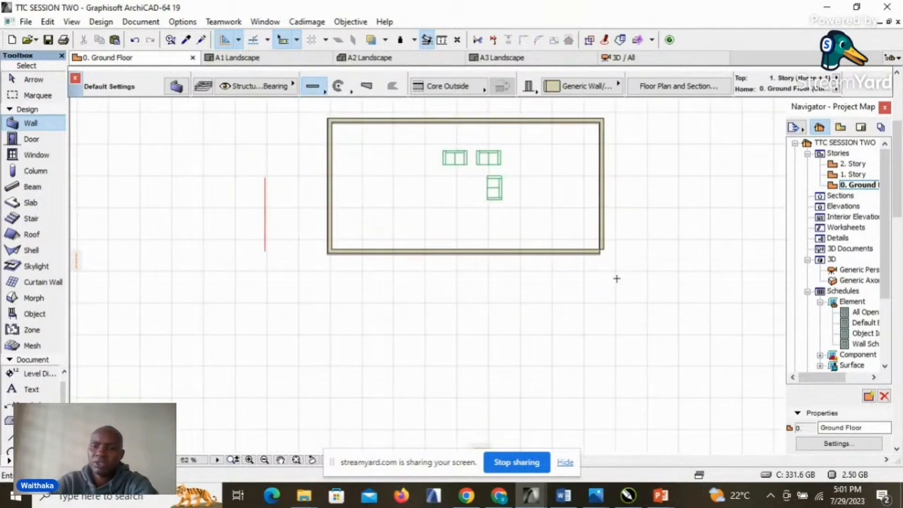
scroll(628, 261, up, 2)
scroll(628, 261, down, 2)
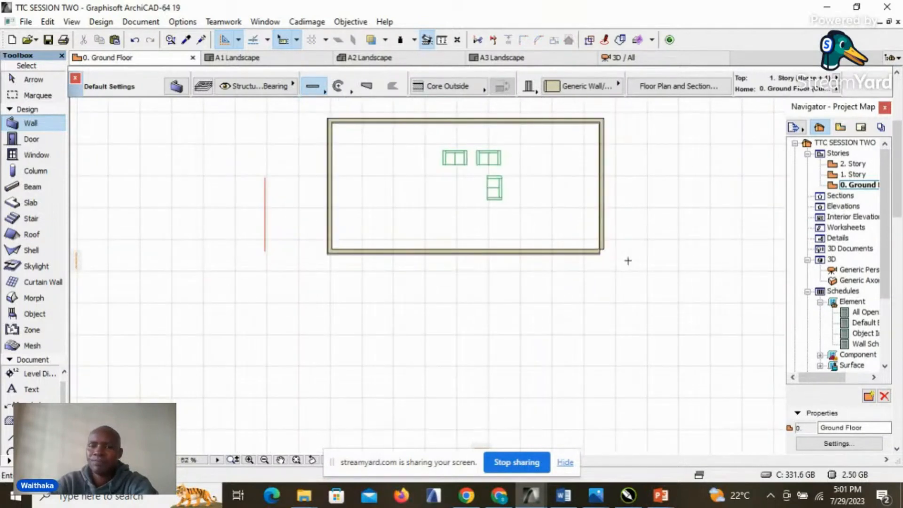
- Undo the right wall's split and the deletion of both projecting wall pieces at the room's lower right corner
key(ctrl+z)
key(Escape)
scroll(613, 254, up, 3)
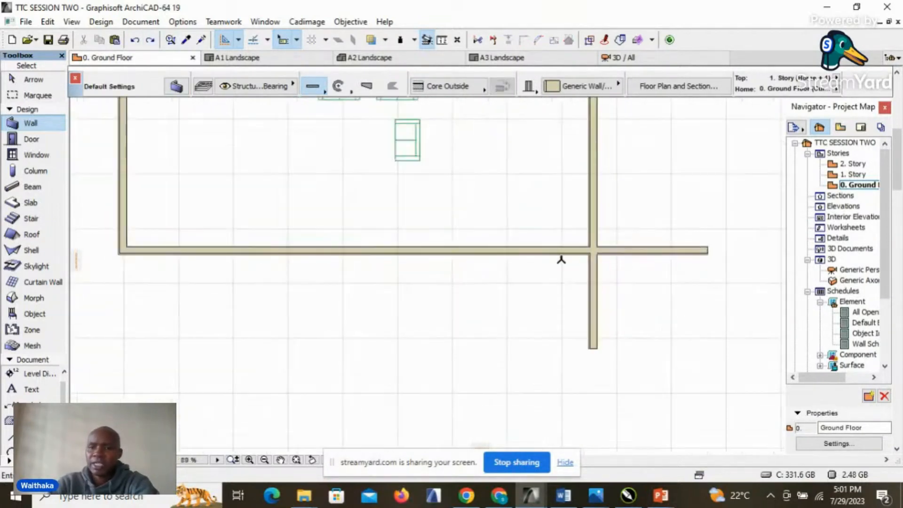
scroll(646, 316, down, 3)
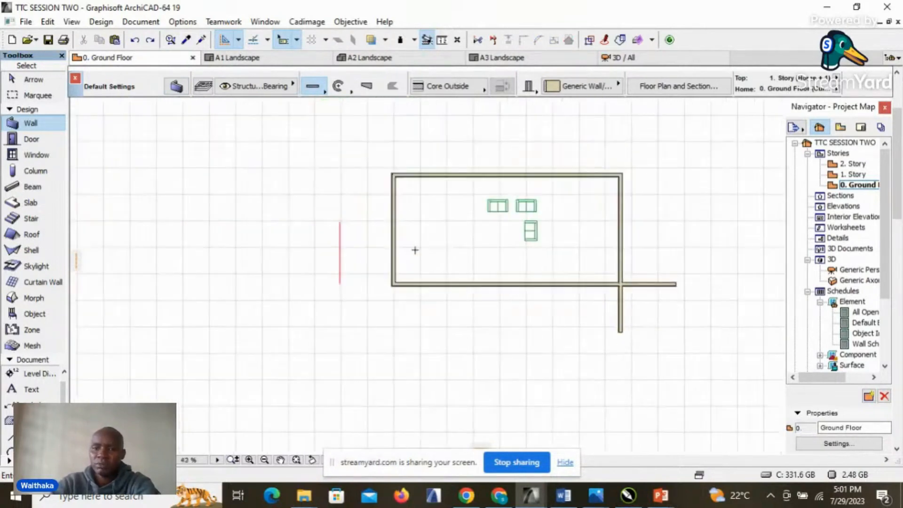
scroll(402, 182, up, 3)
scroll(371, 207, down, 3)
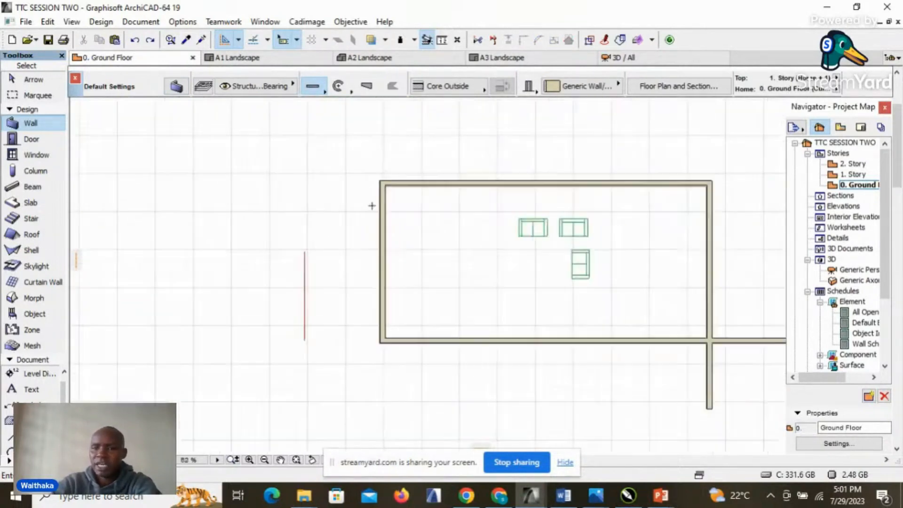
- Stretch the left end of the room's lower wall horizontally past the left wall, stopping short of the red line
scroll(384, 327, up, 3)
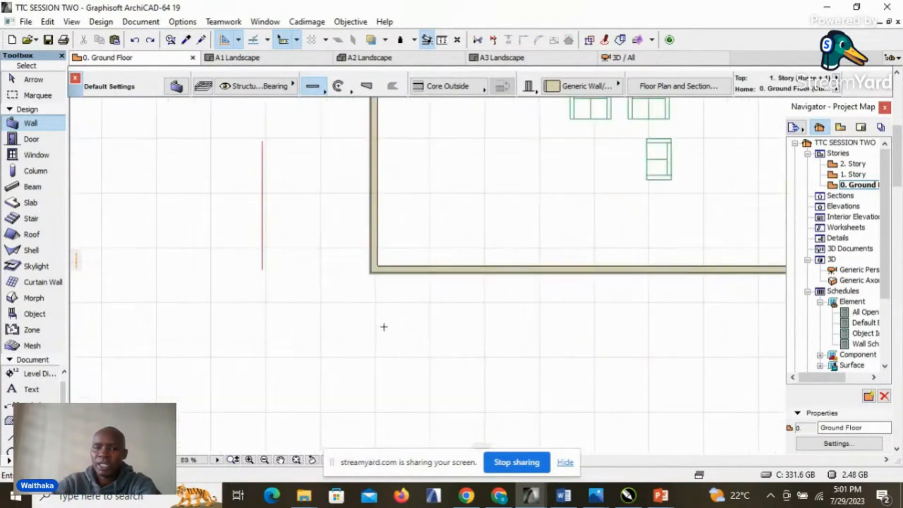
shift+click(426, 272)
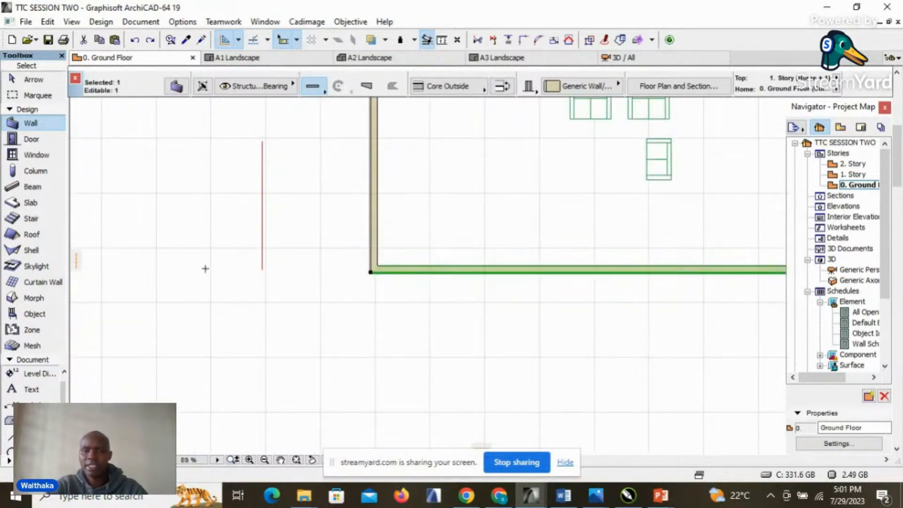
scroll(490, 231, down, 3)
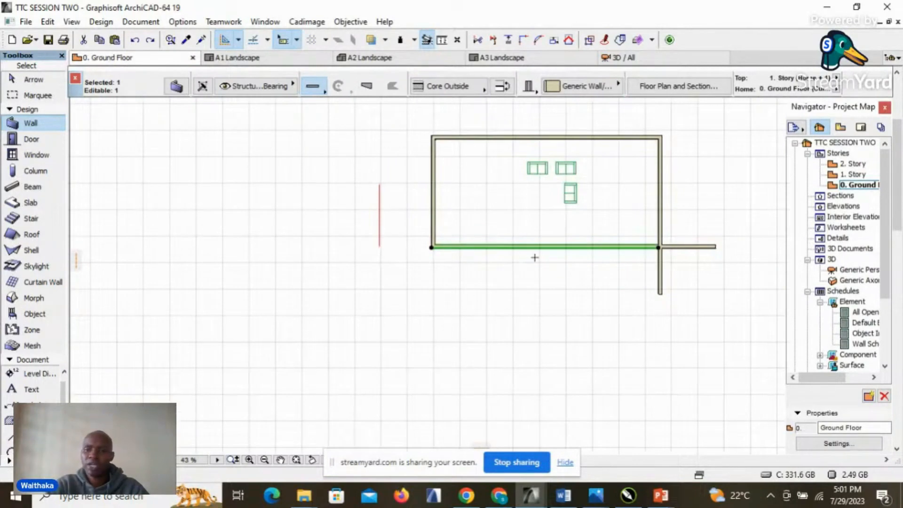
scroll(509, 236, up, 4)
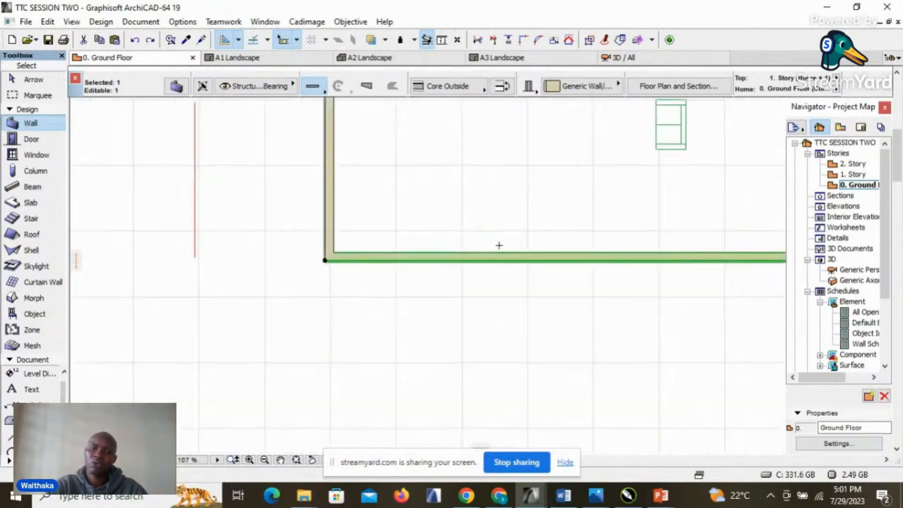
click(31, 80)
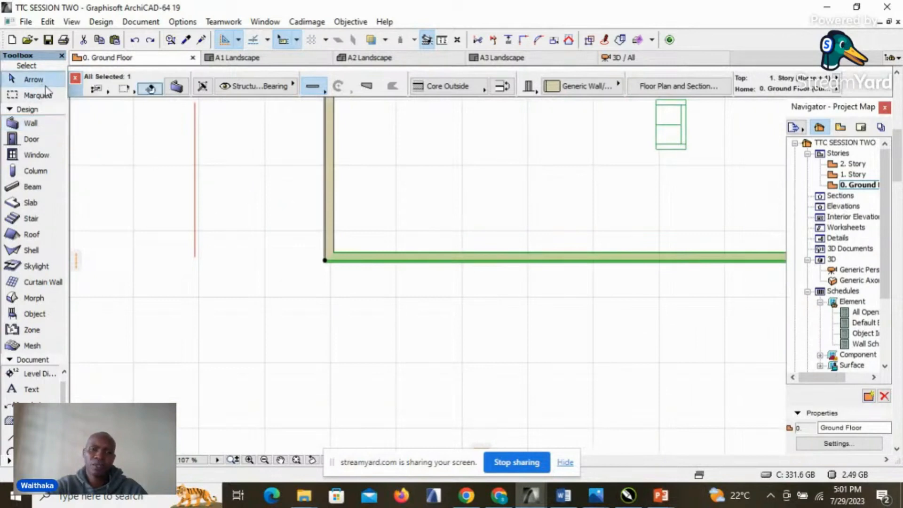
click(326, 262)
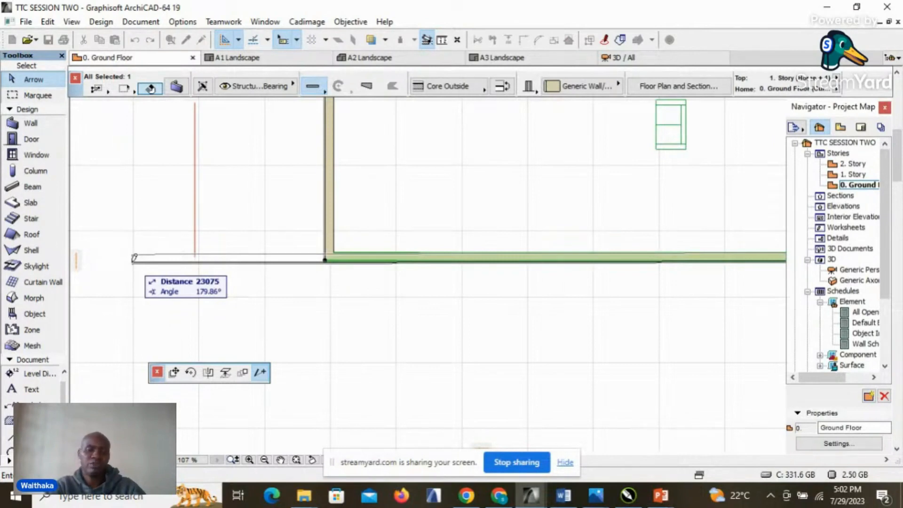
key(shift)
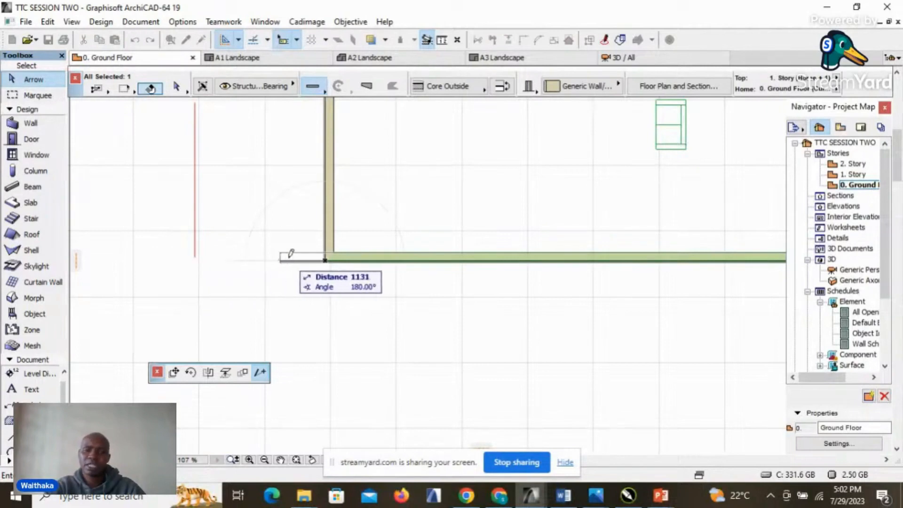
click(220, 257)
click(349, 314)
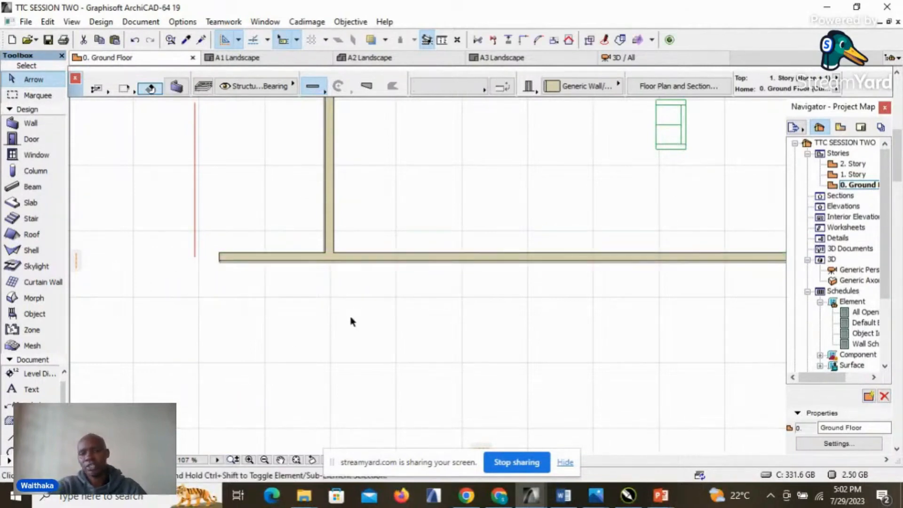
- Extend the room's left wall down past the lower wall with Adjust, up to a horizontal boundary line drawn below the room
scroll(327, 327, down, 4)
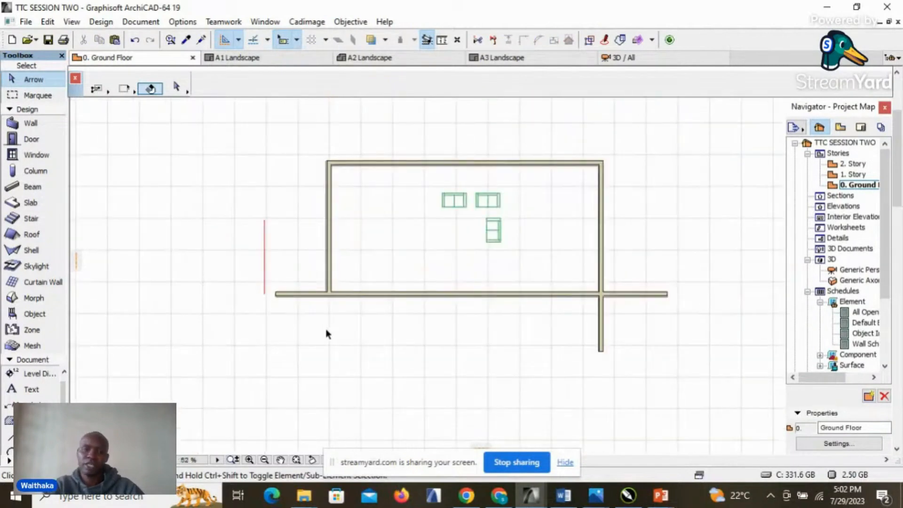
click(329, 246)
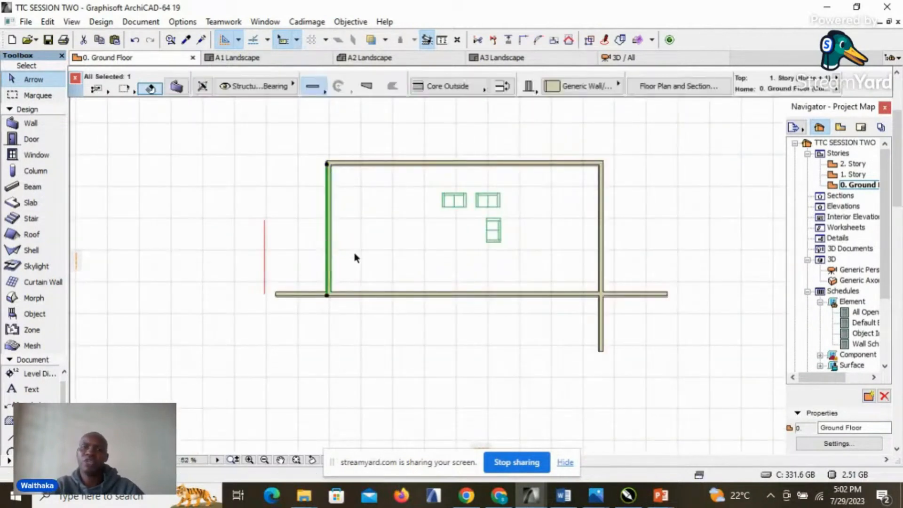
click(513, 44)
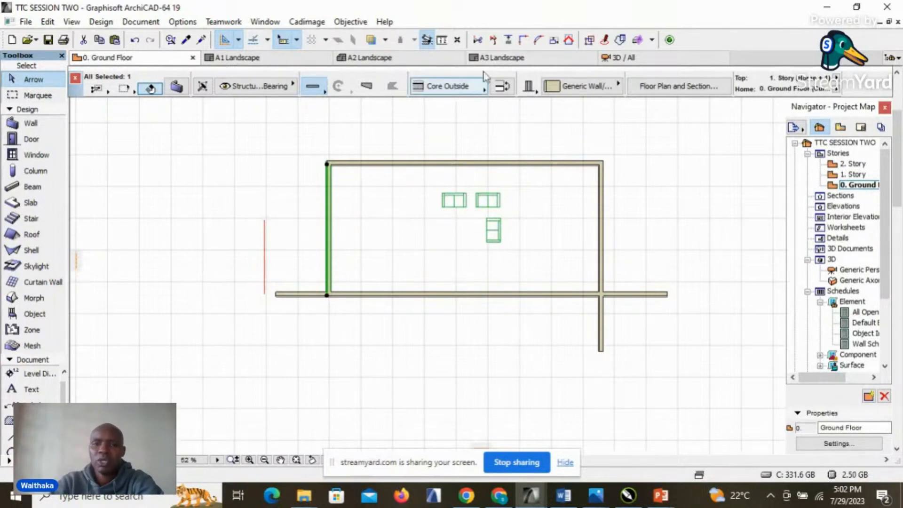
click(510, 40)
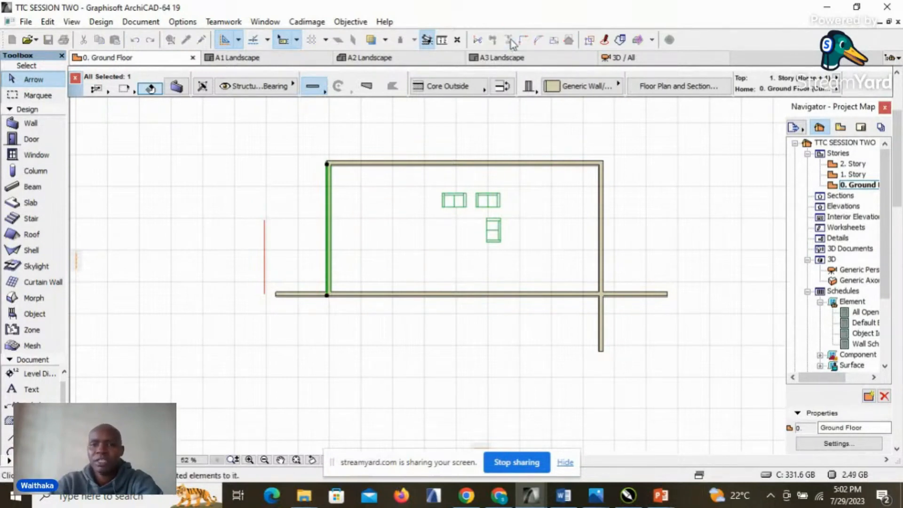
click(267, 395)
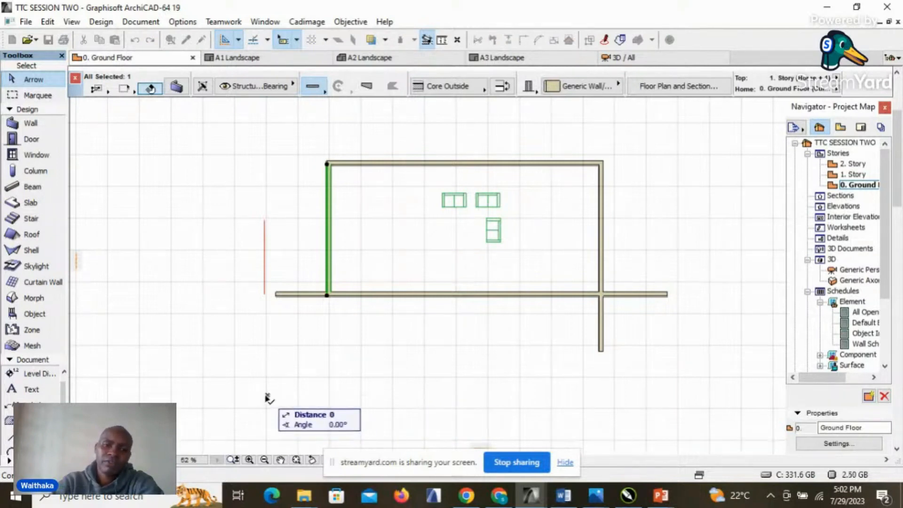
click(396, 398)
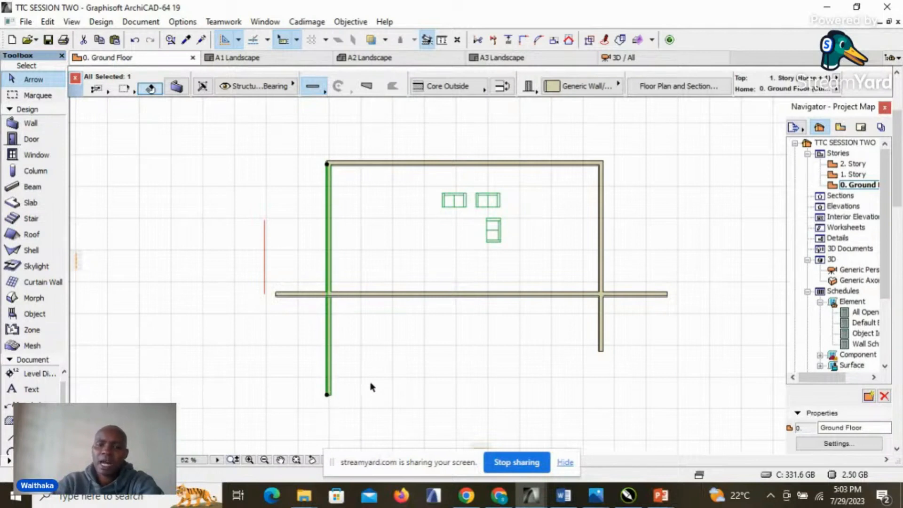
click(361, 393)
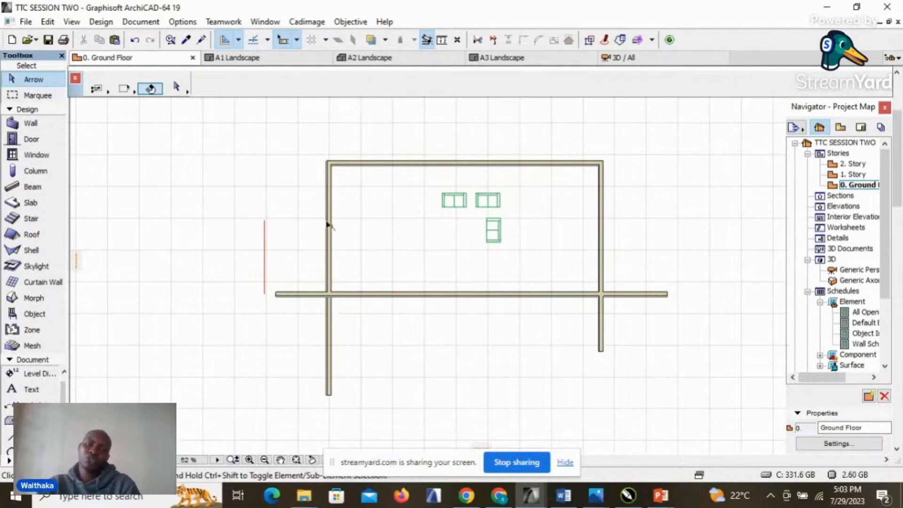
- Trim off the lower wall's end projecting beyond the left wall and the left wall's end projecting below the room
scroll(312, 275, down, 2)
scroll(312, 268, up, 4)
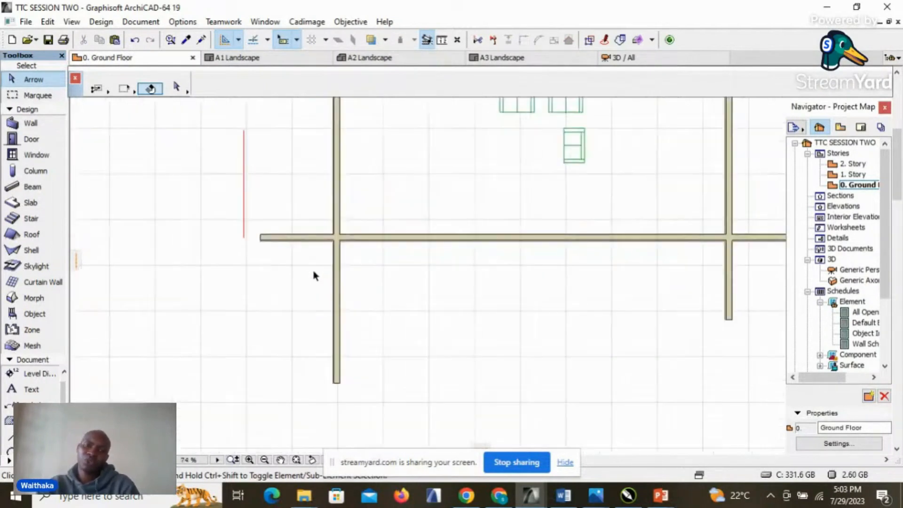
ctrl+click(296, 242)
ctrl+click(338, 289)
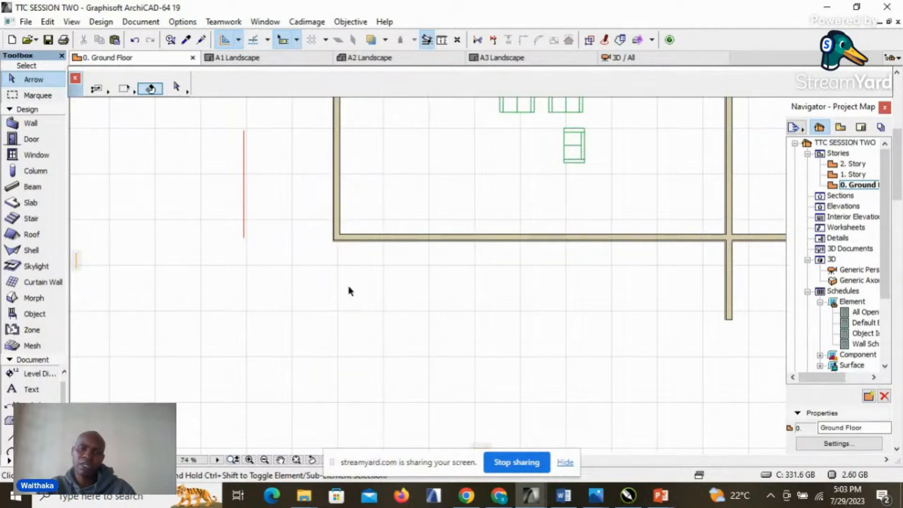
- Shorten the lower wall's left end so that a gap opens between it and the left wall at the corner
scroll(310, 315, down, 3)
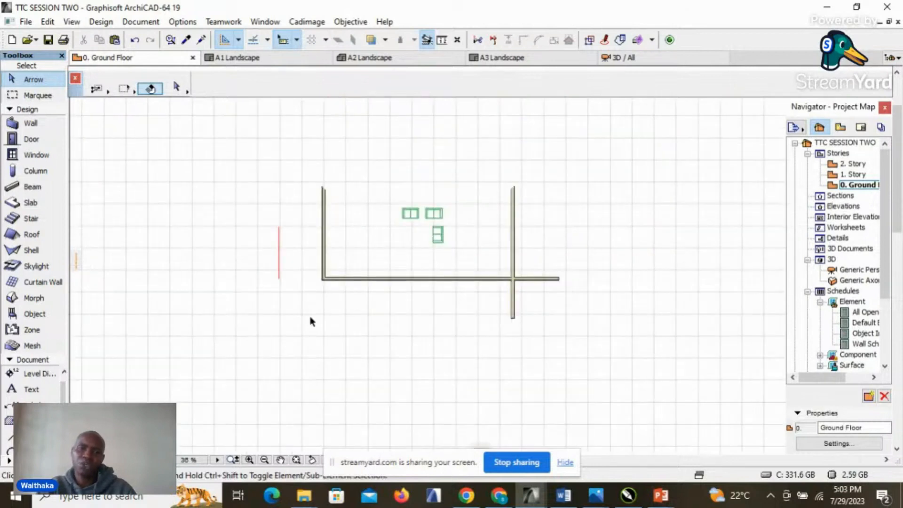
scroll(330, 215, up, 3)
ctrl+click(338, 353)
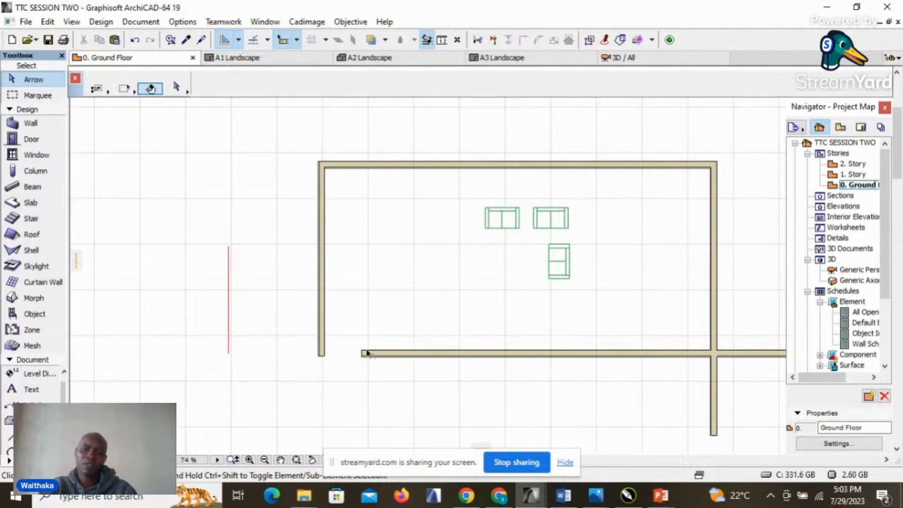
scroll(365, 261, down, 3)
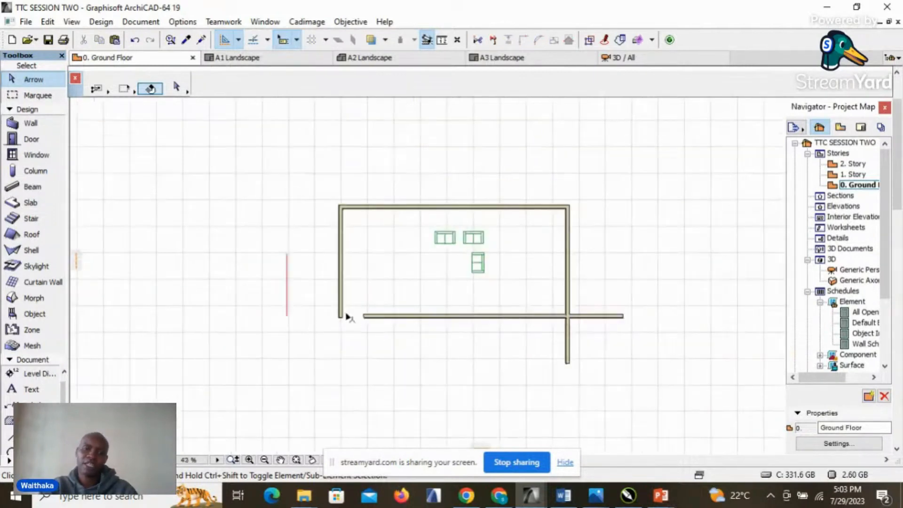
scroll(353, 314, up, 3)
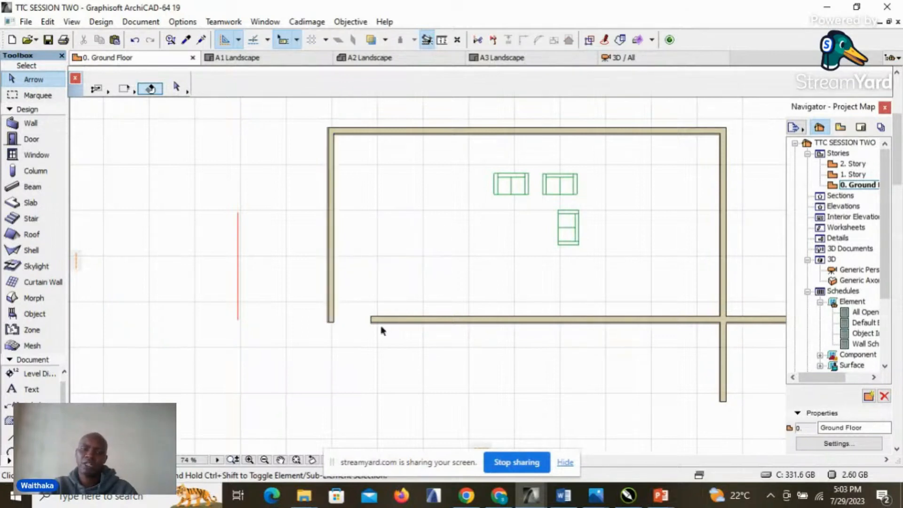
- Select the left wall, add the lower wall to the selection, and clear the selection
click(334, 257)
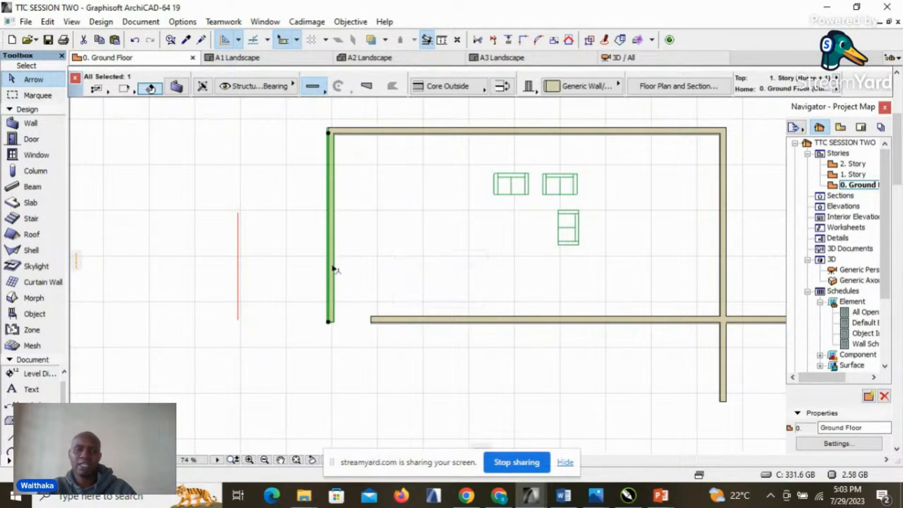
click(386, 275)
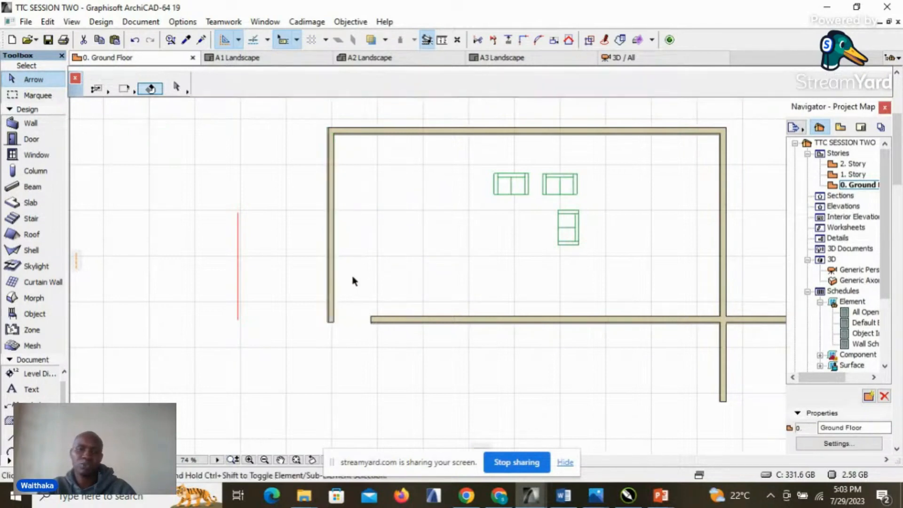
click(332, 299)
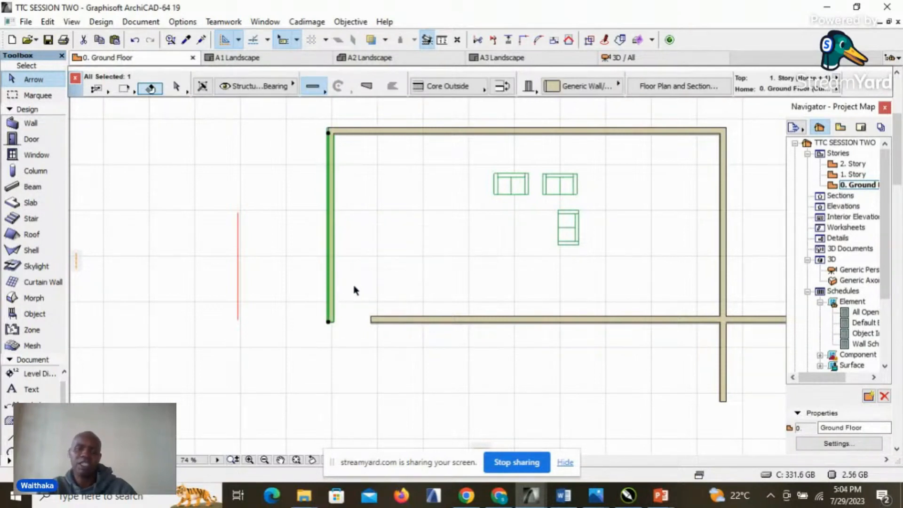
shift+click(386, 322)
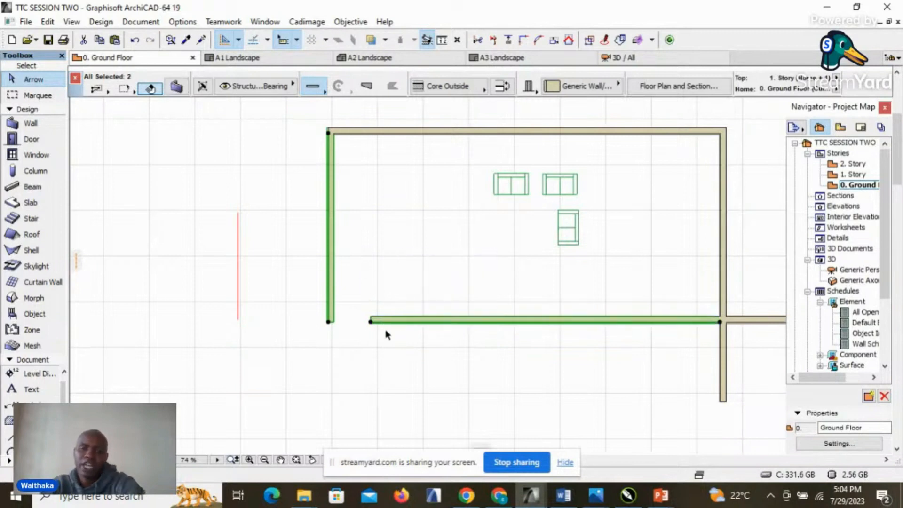
click(404, 264)
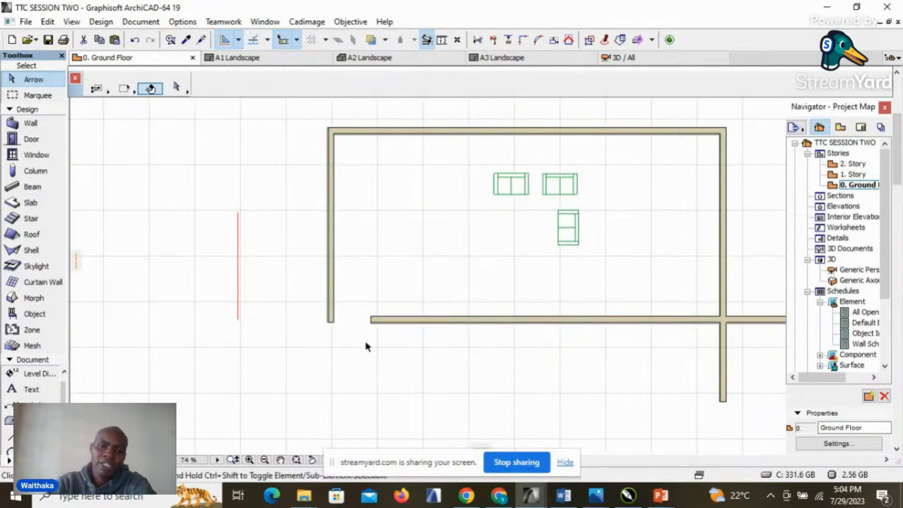
- Select the left and lower walls with a selection rectangle around their open corner, and deselect them
click(276, 254)
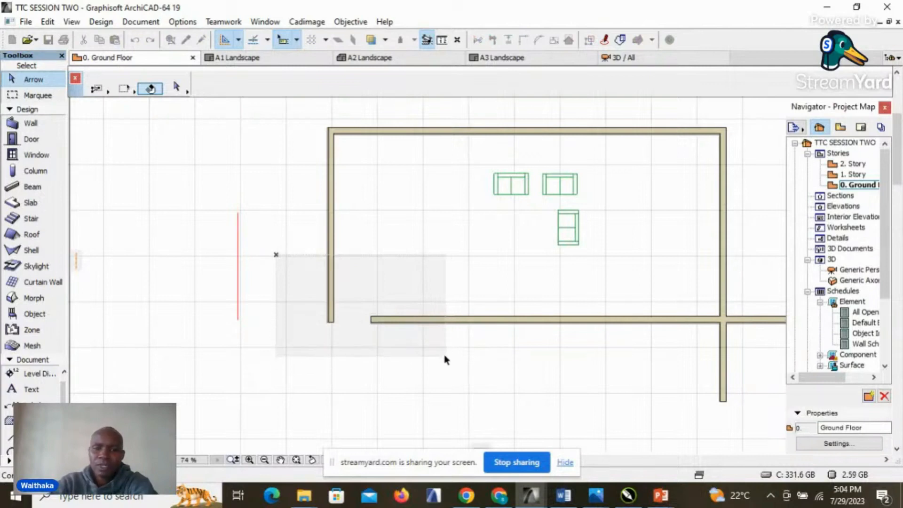
scroll(437, 361, up, 2)
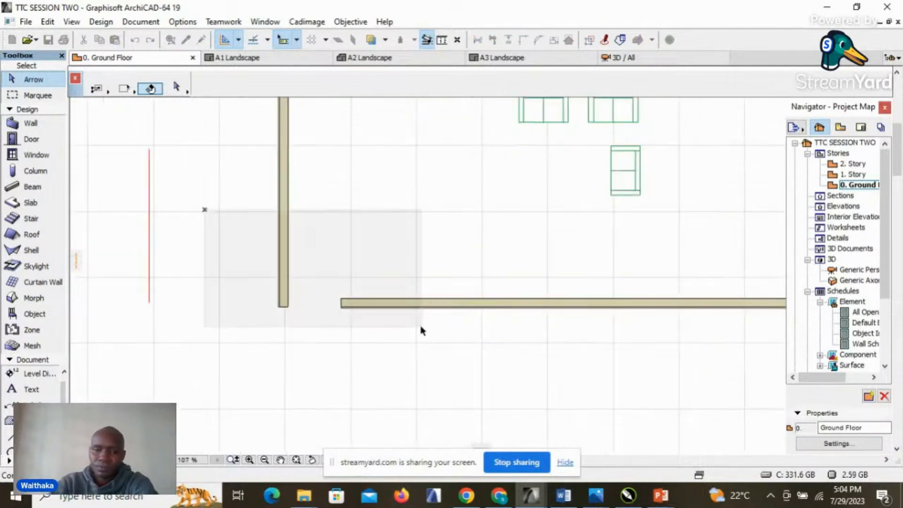
click(422, 359)
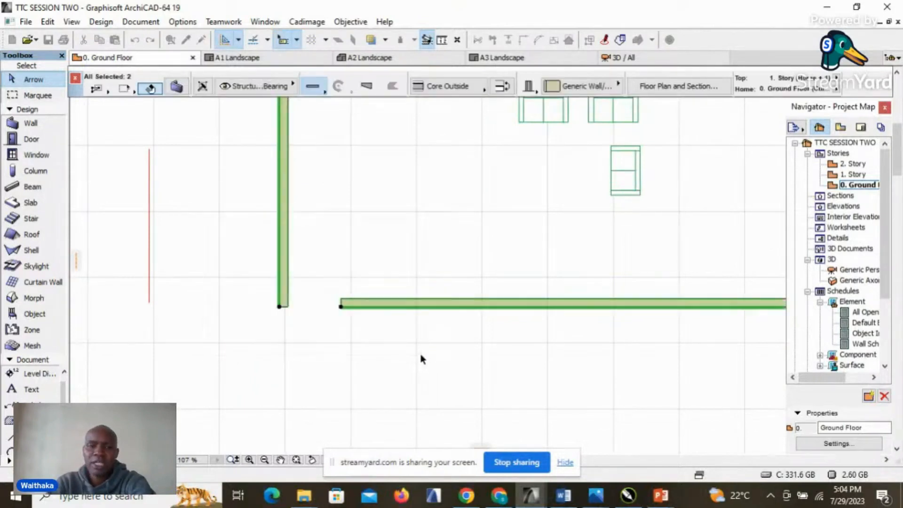
click(408, 233)
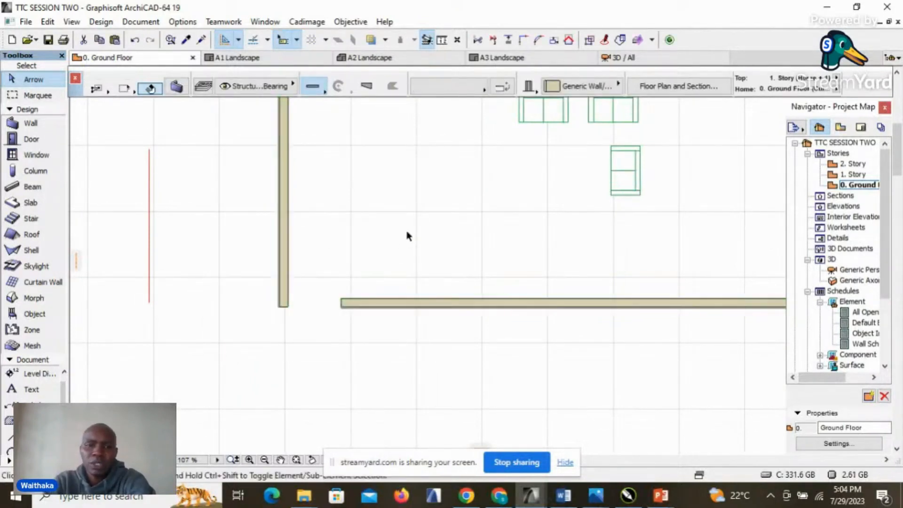
- Select the left and lower walls around the open corner and join them with Intersect
click(219, 209)
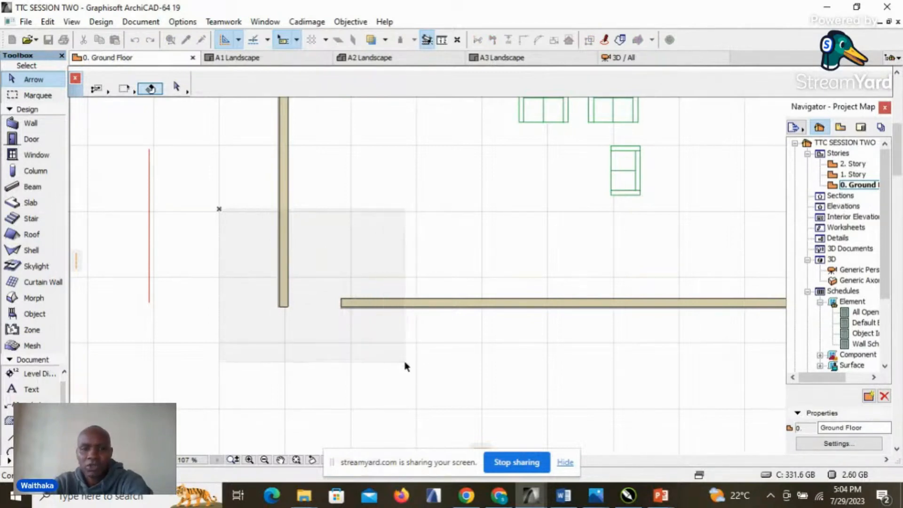
click(411, 379)
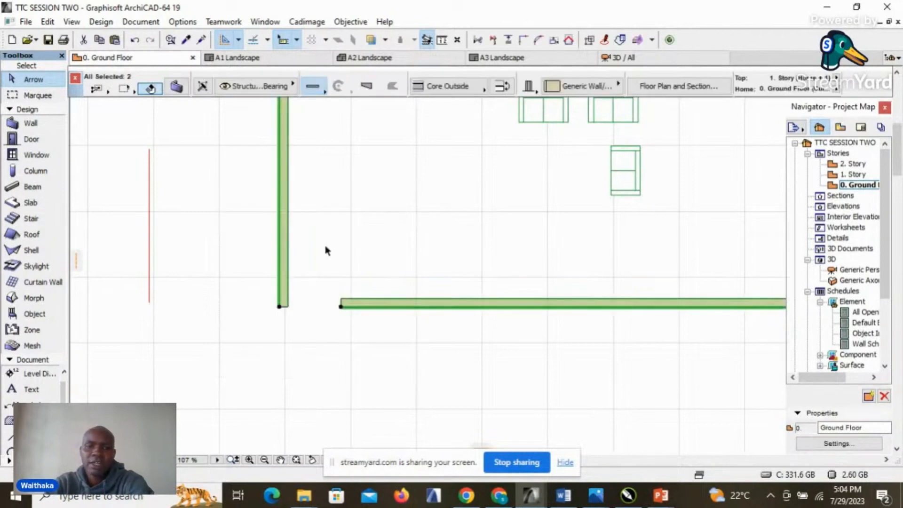
scroll(313, 331, down, 1)
scroll(312, 331, down, 1)
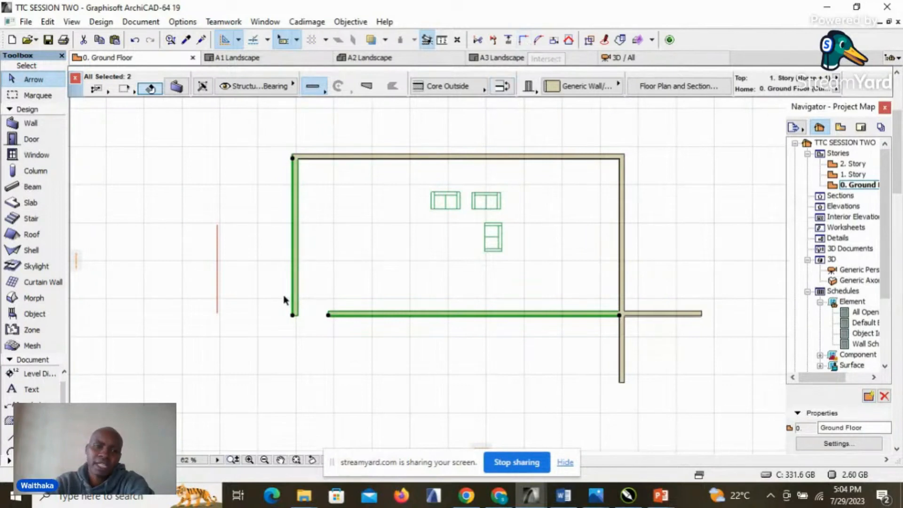
click(523, 40)
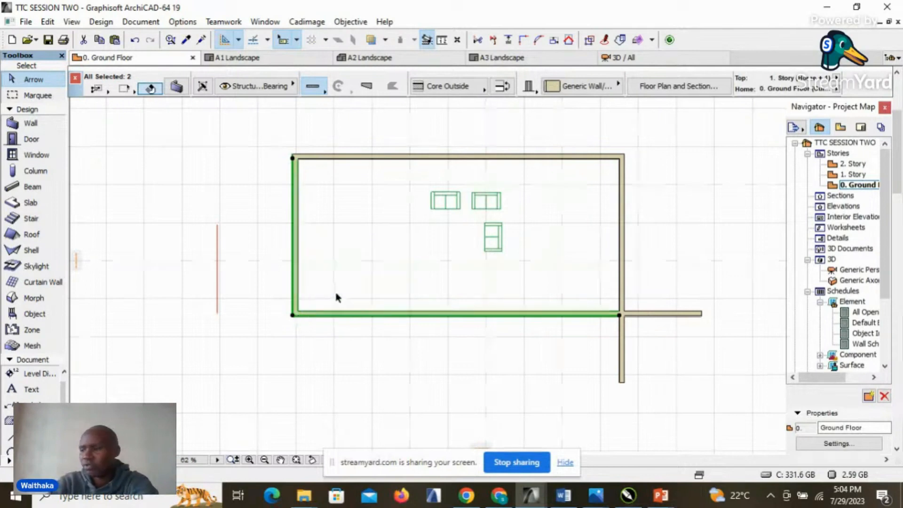
click(366, 281)
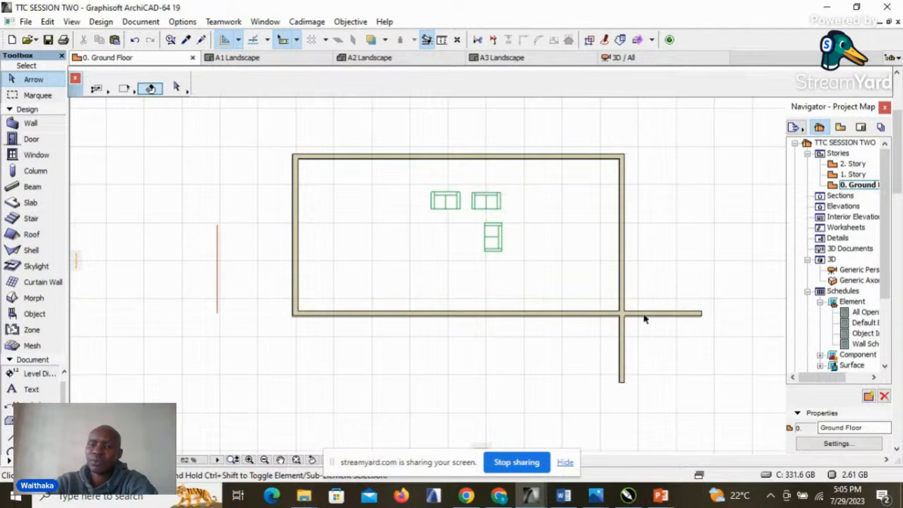
- Delete the wall piece projecting to the right of the room at the lower right corner
scroll(625, 342, up, 3)
click(620, 330)
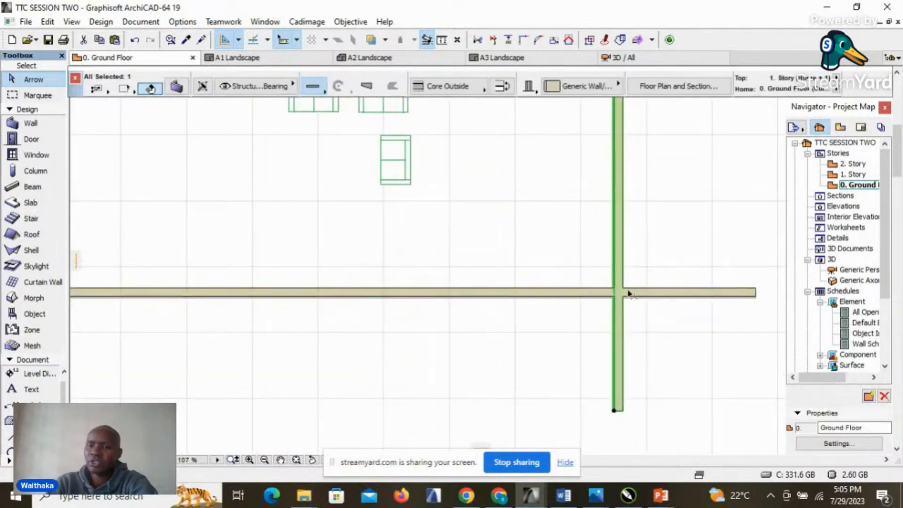
click(670, 296)
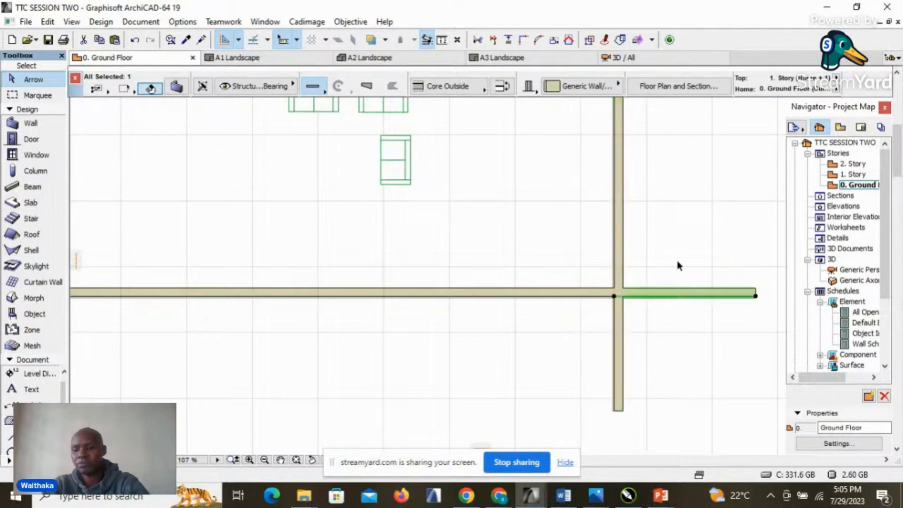
key(Delete)
- Select the lower and right walls and use Intersect to join them into a clean lower right corner
scroll(575, 264, down, 5)
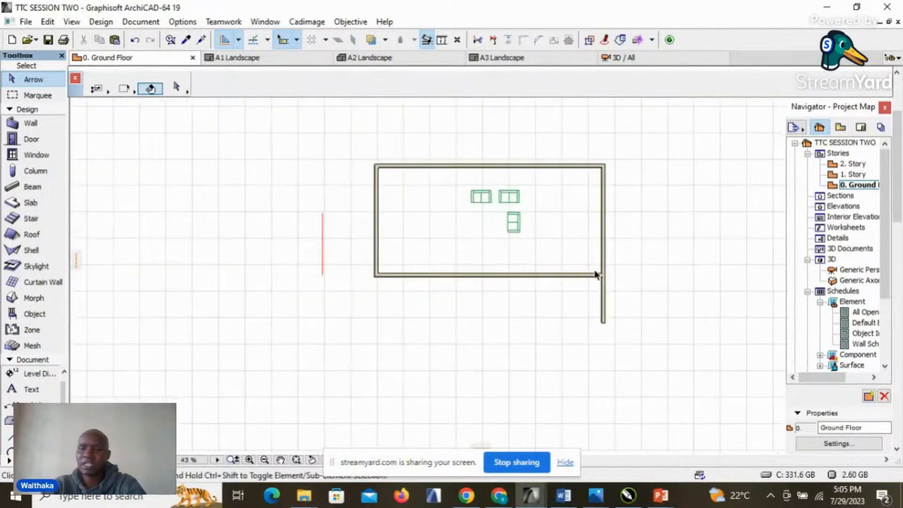
drag(570, 254, 628, 311)
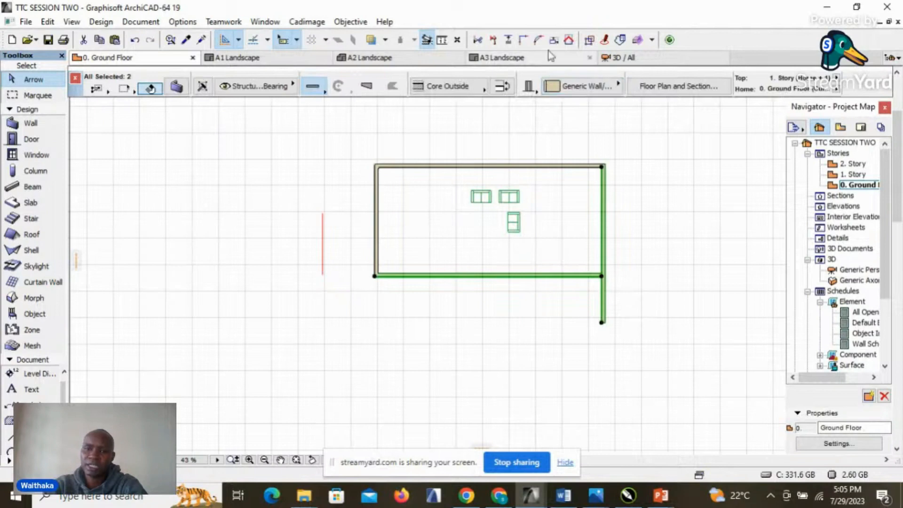
click(523, 41)
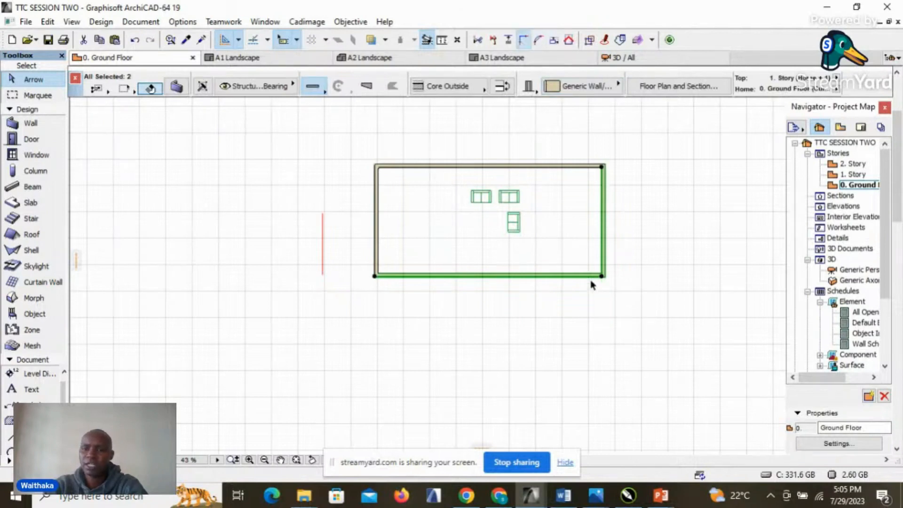
click(647, 272)
- Select the three sofas inside the room and move them horizontally to the empty area right of the room
scroll(581, 218, up, 3)
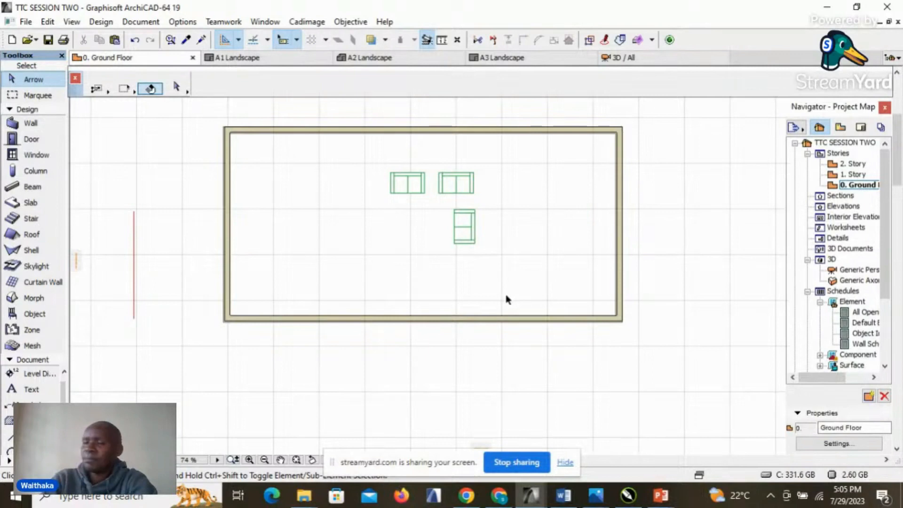
drag(365, 158, 509, 263)
scroll(510, 258, down, 3)
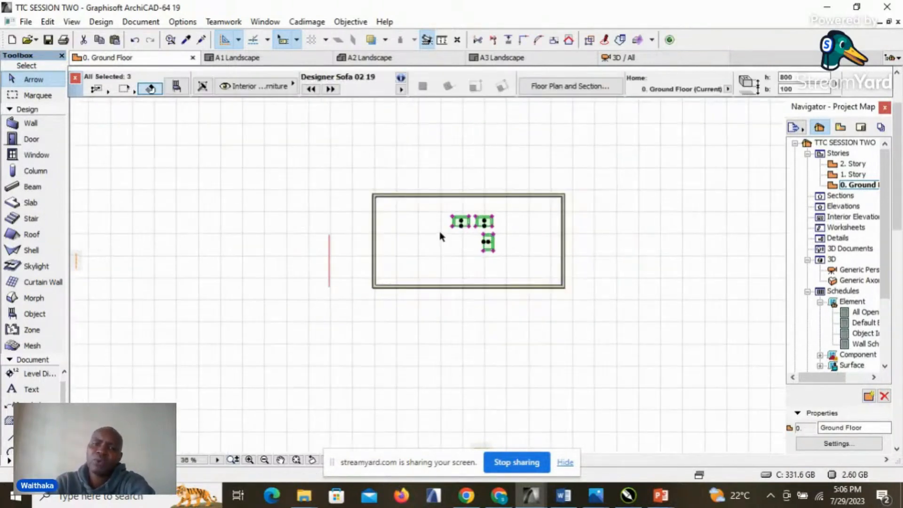
scroll(439, 254, up, 2)
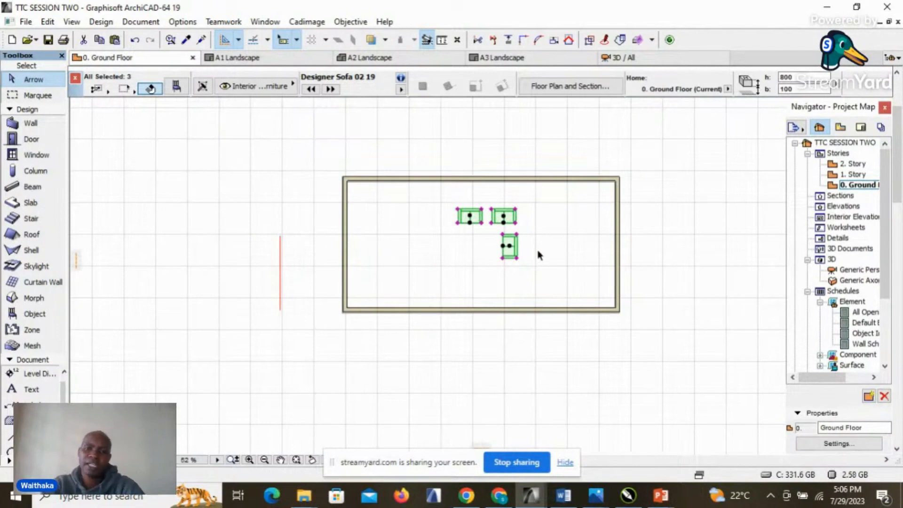
key(ctrl+d)
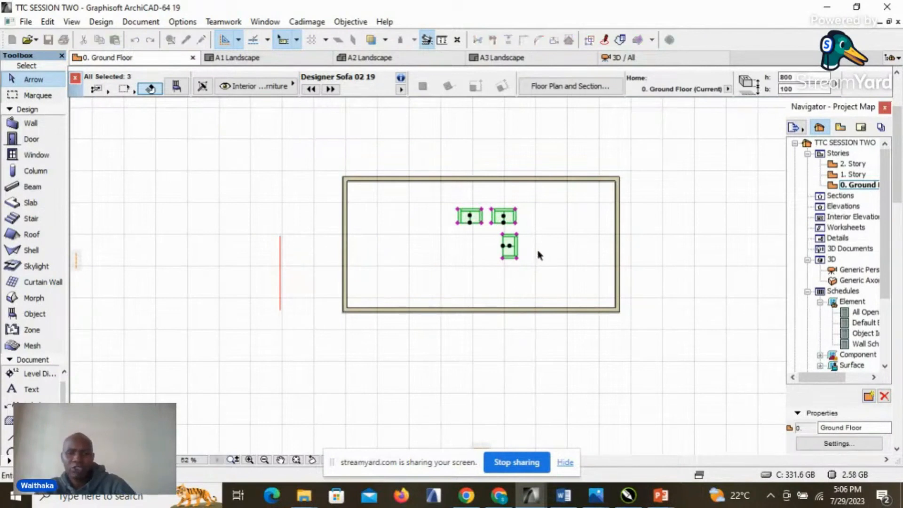
click(508, 245)
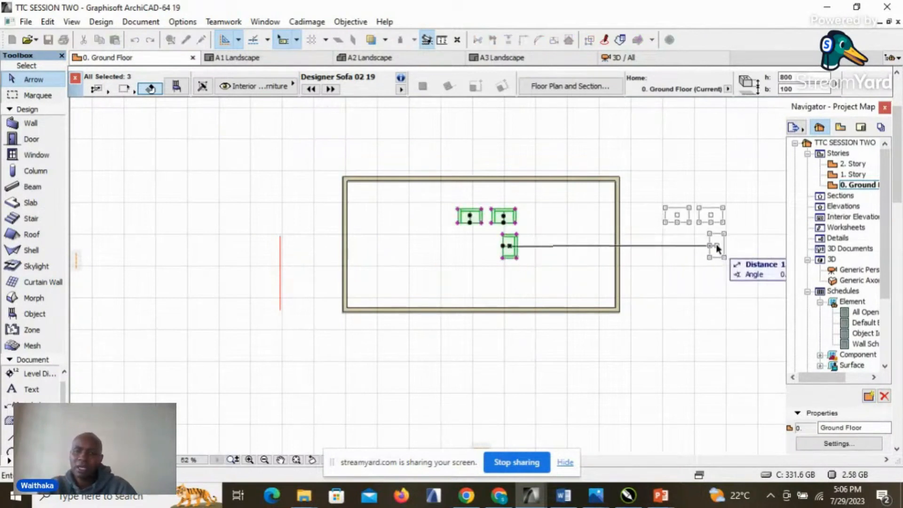
click(716, 246)
click(643, 264)
scroll(633, 233, up, 2)
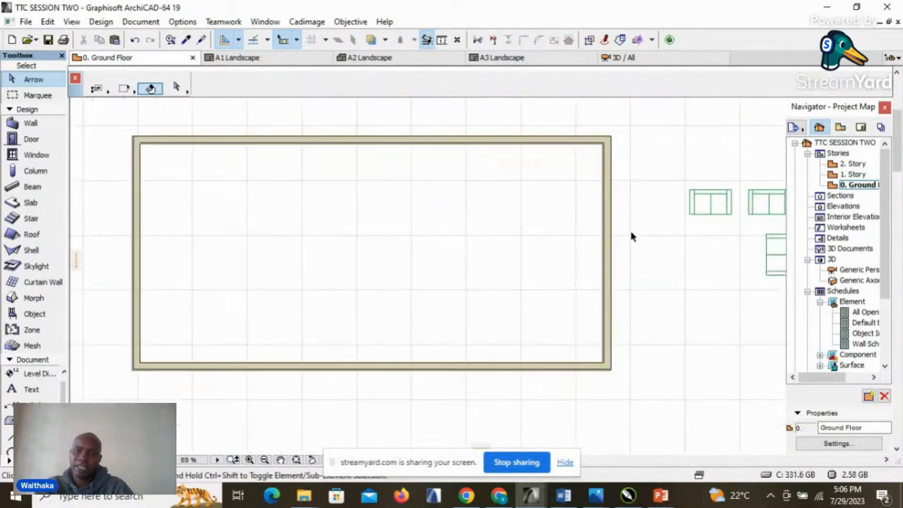
scroll(630, 247, down, 1)
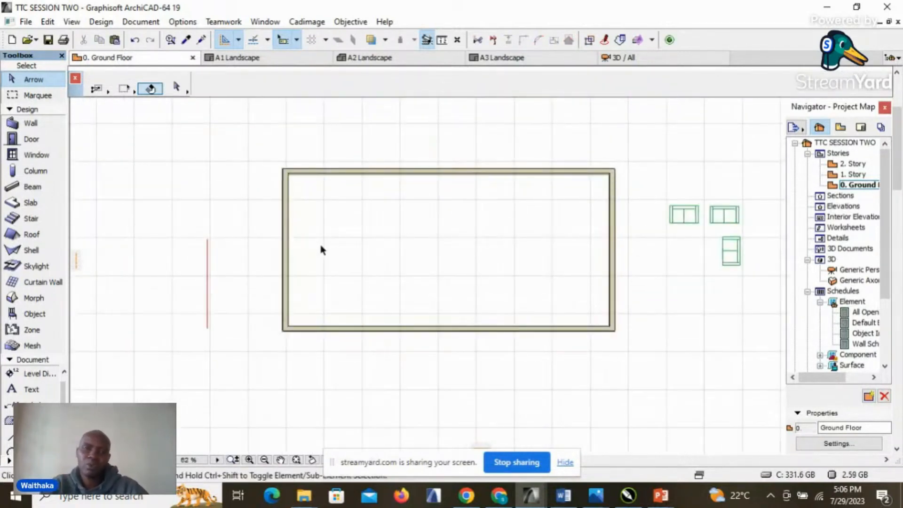
- Copy the room's left wall 3200 mm horizontally to the right as an interior partition
click(284, 226)
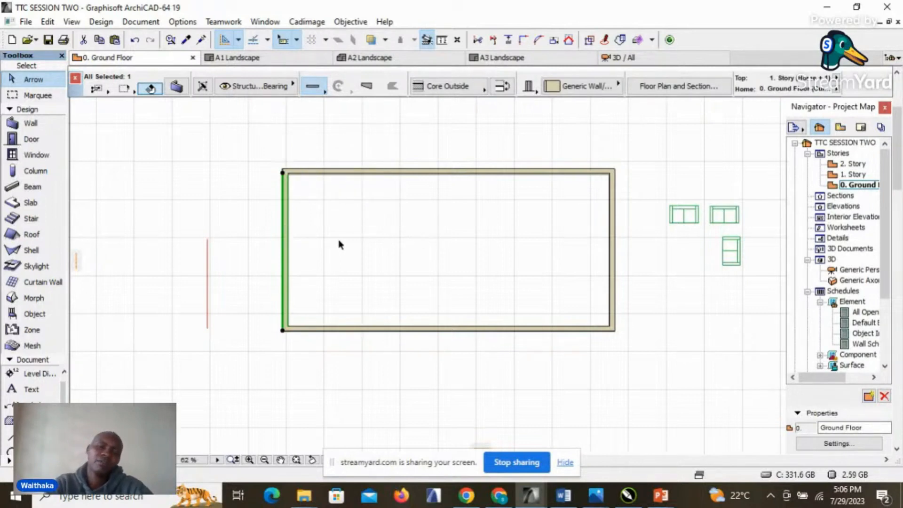
click(372, 247)
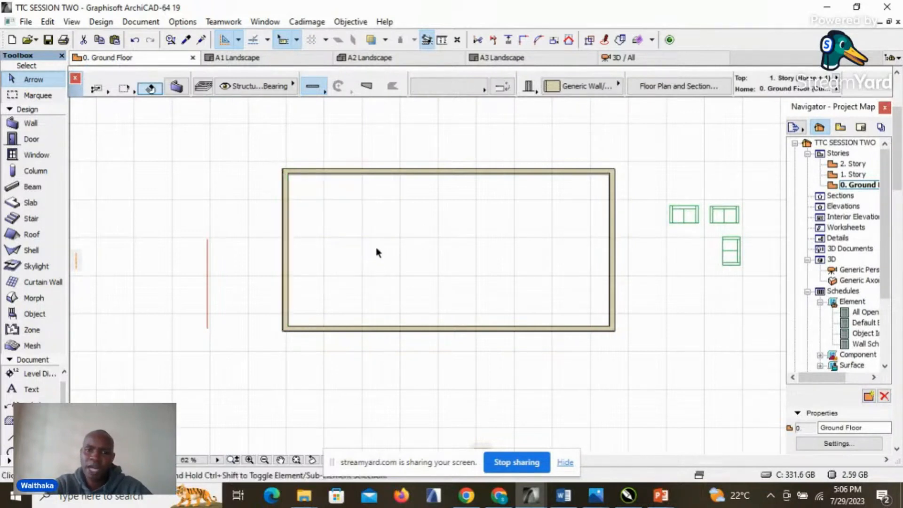
click(288, 263)
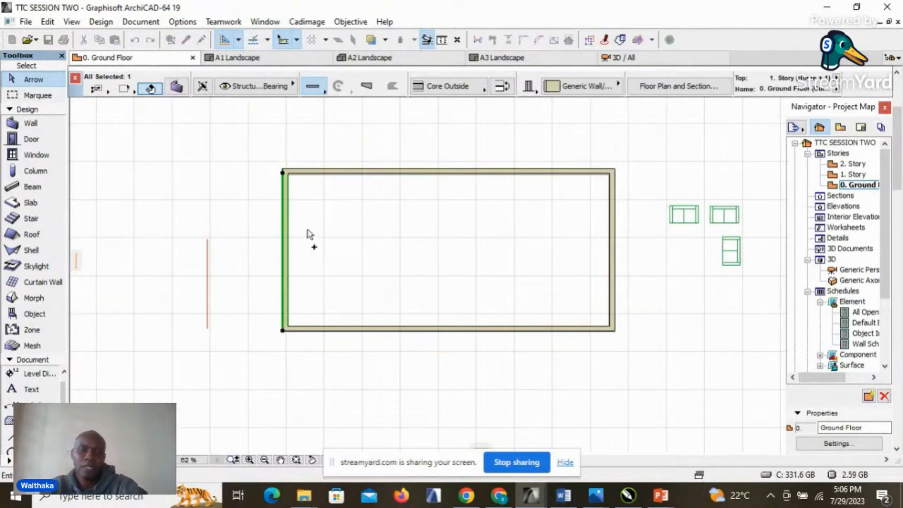
click(286, 235)
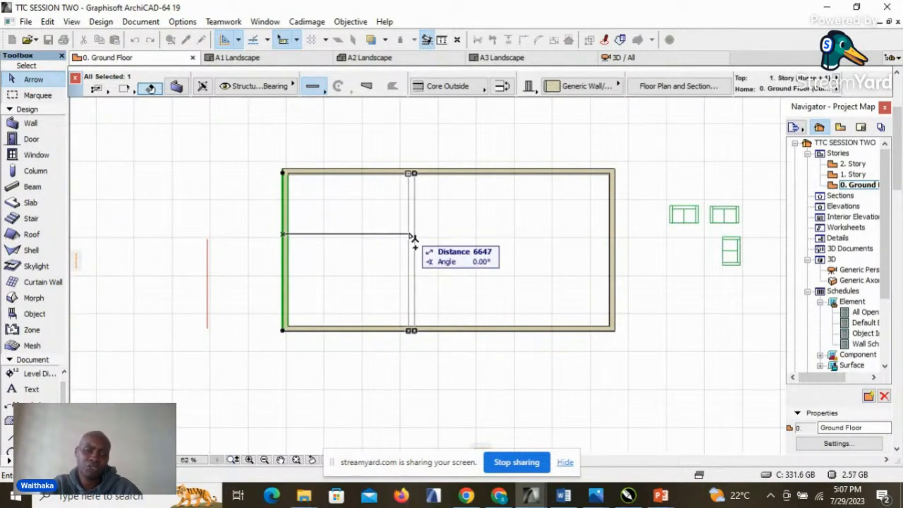
key(Tab)
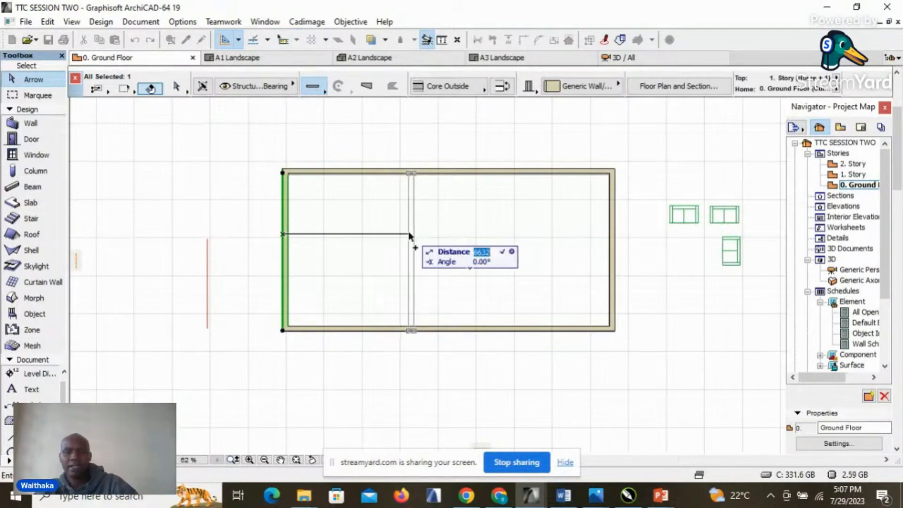
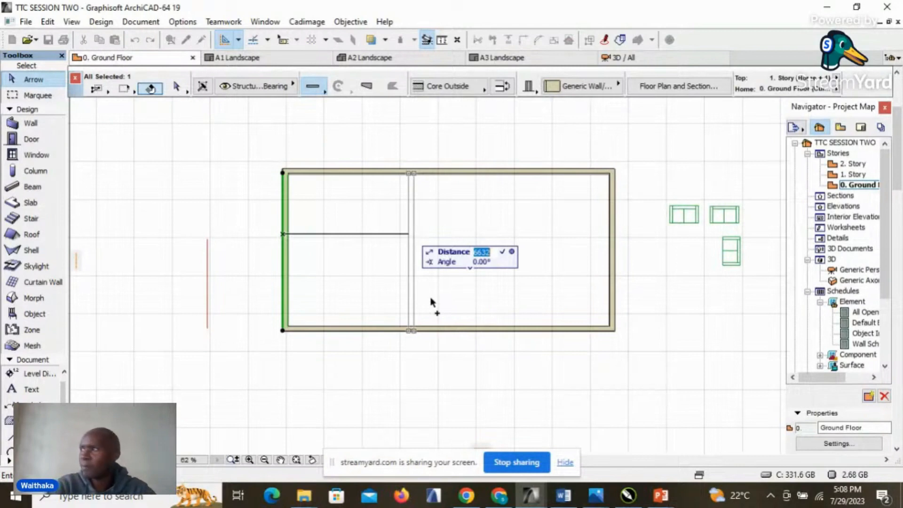
text(3200)
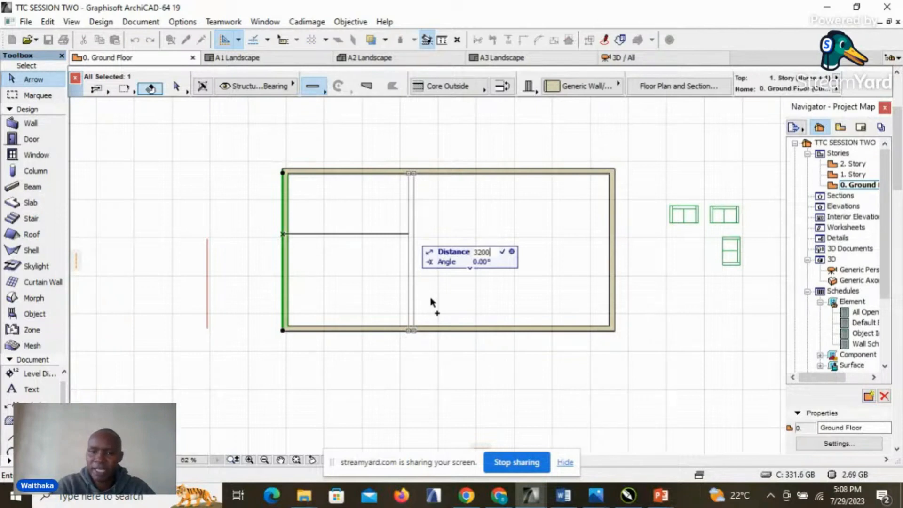
key(Return)
scroll(324, 219, up, 4)
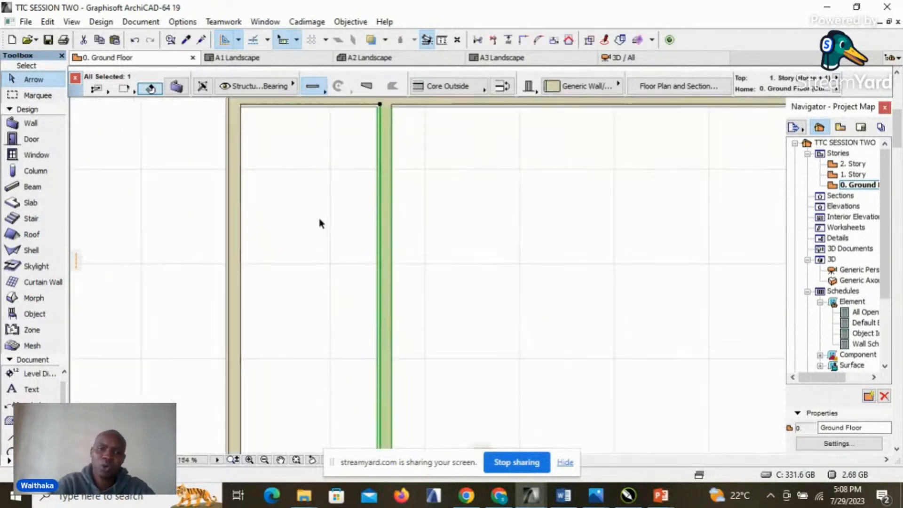
- Examine the original left wall, the copied partition and their junctions with the upper wall up close
click(241, 270)
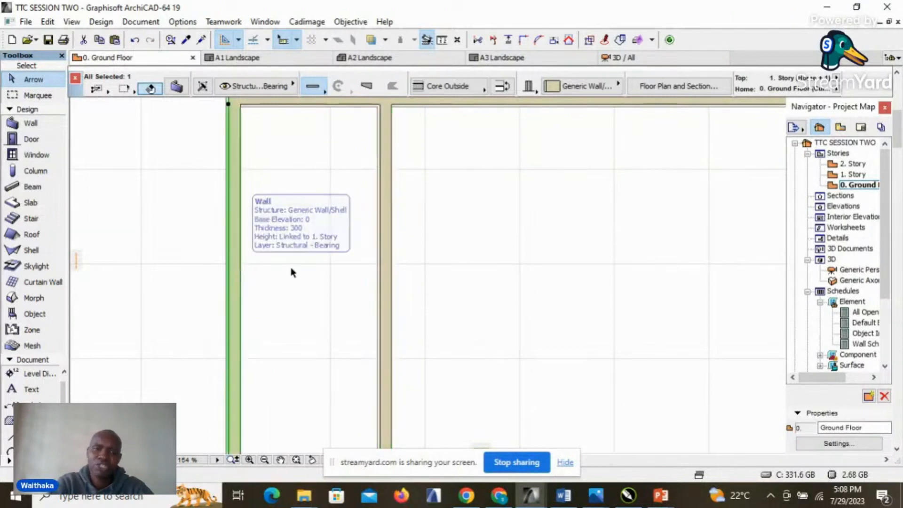
scroll(292, 272, down, 2)
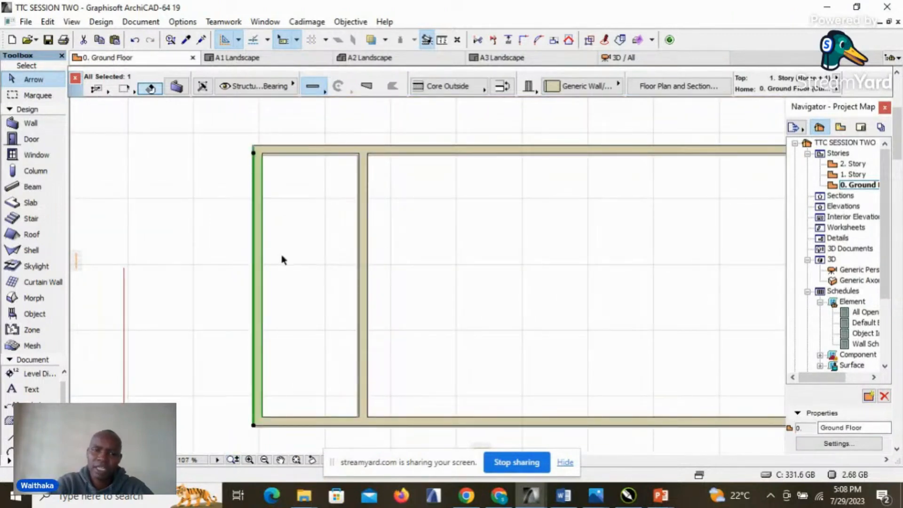
scroll(305, 150, up, 4)
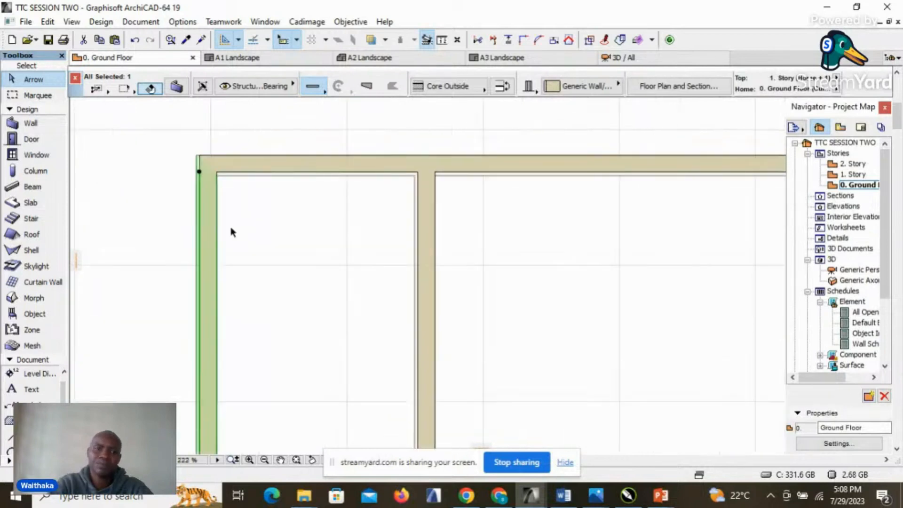
scroll(203, 206, up, 2)
scroll(266, 265, down, 2)
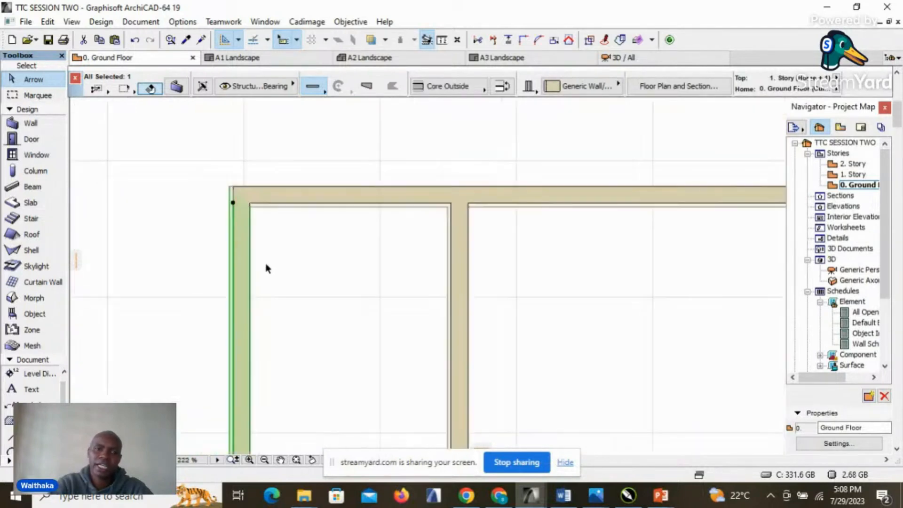
scroll(282, 176, down, 3)
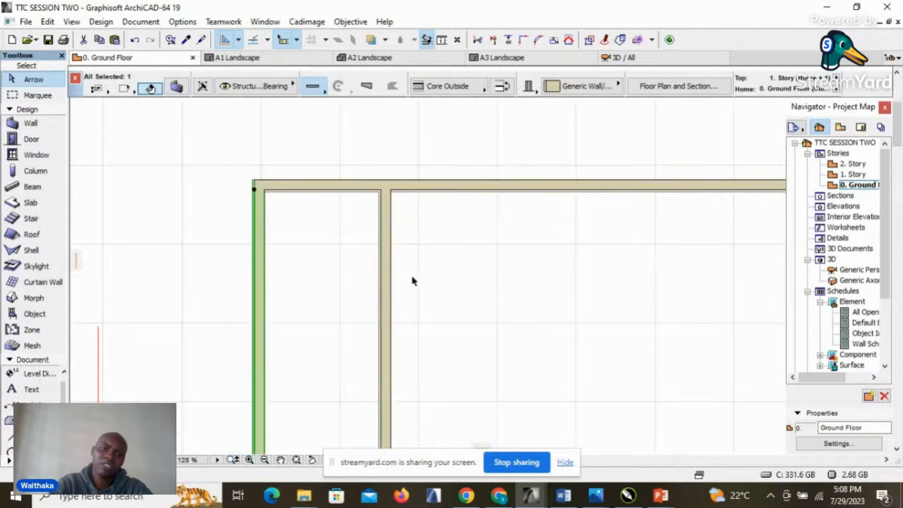
scroll(338, 225, down, 2)
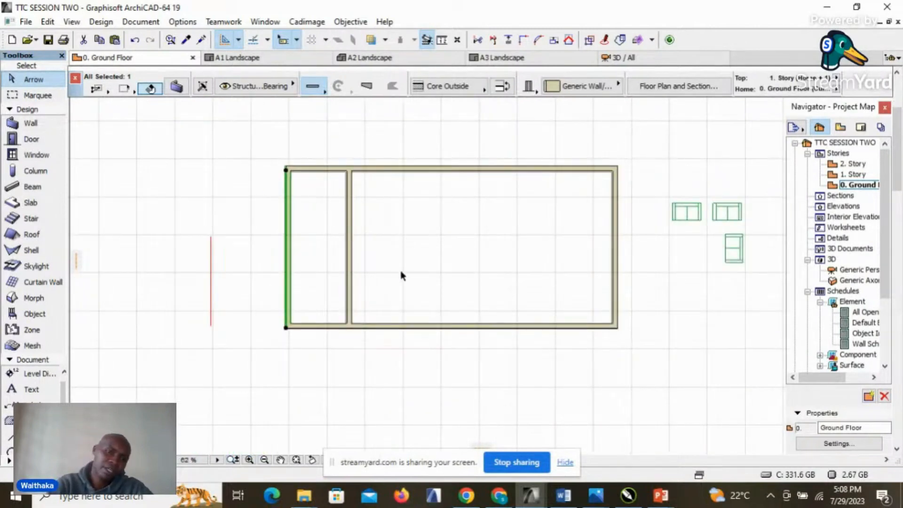
scroll(308, 146, up, 2)
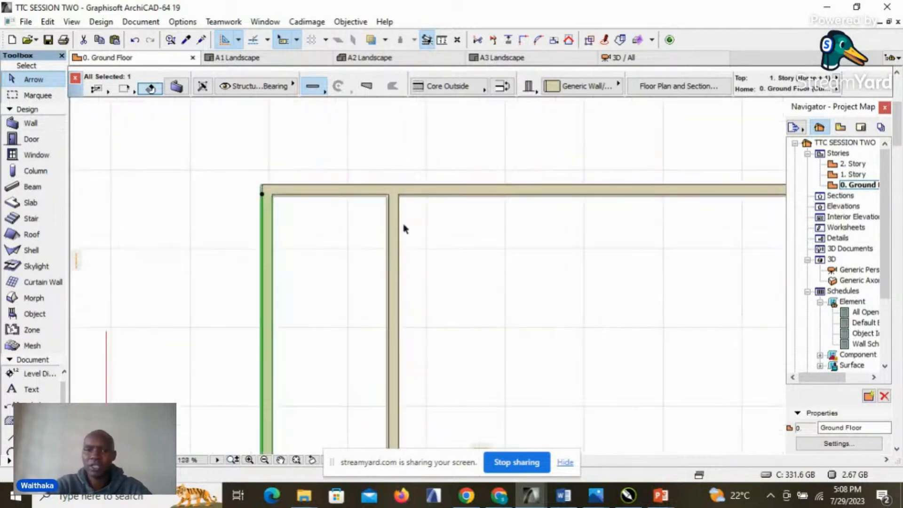
click(435, 240)
scroll(355, 179, down, 2)
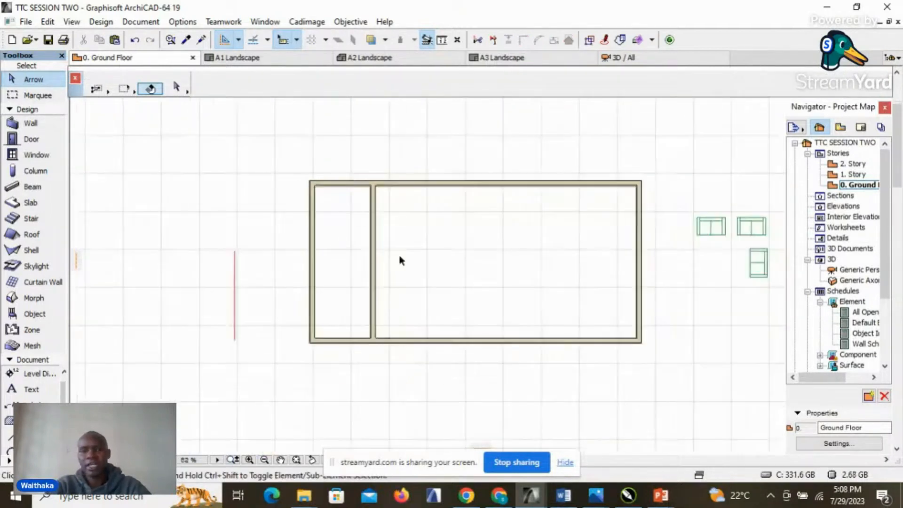
- Copy the interior partition wall 5000 mm horizontally to the right
scroll(434, 265, up, 2)
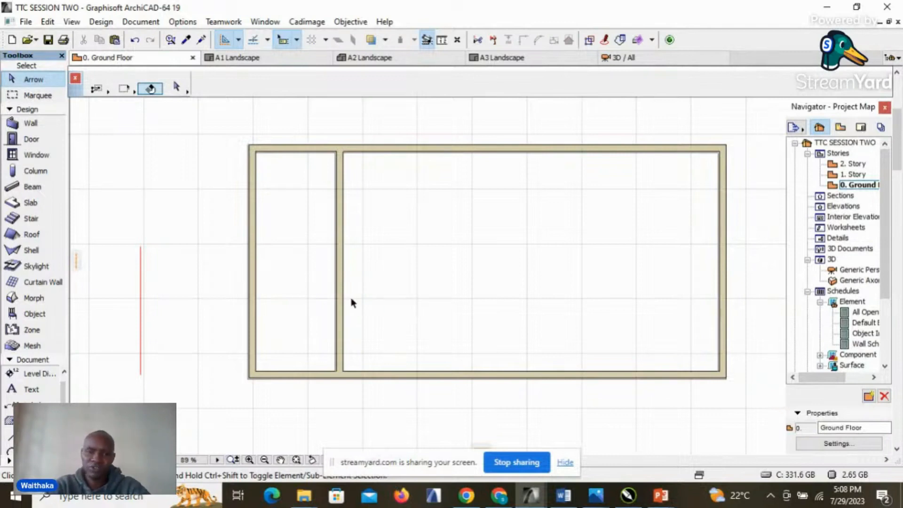
click(341, 285)
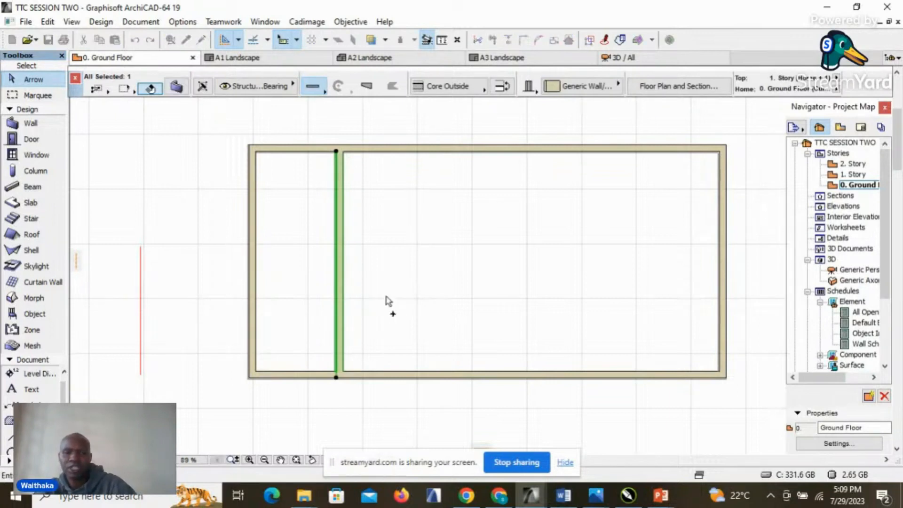
click(349, 253)
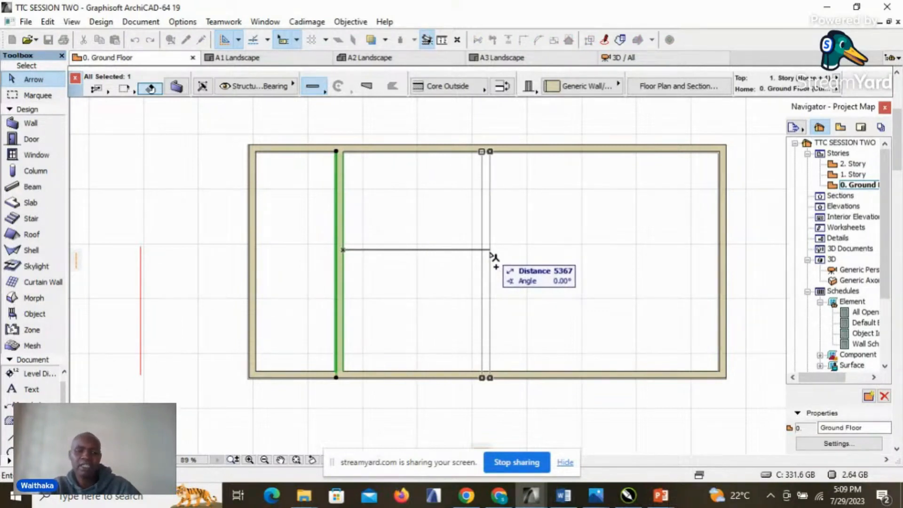
key(Tab)
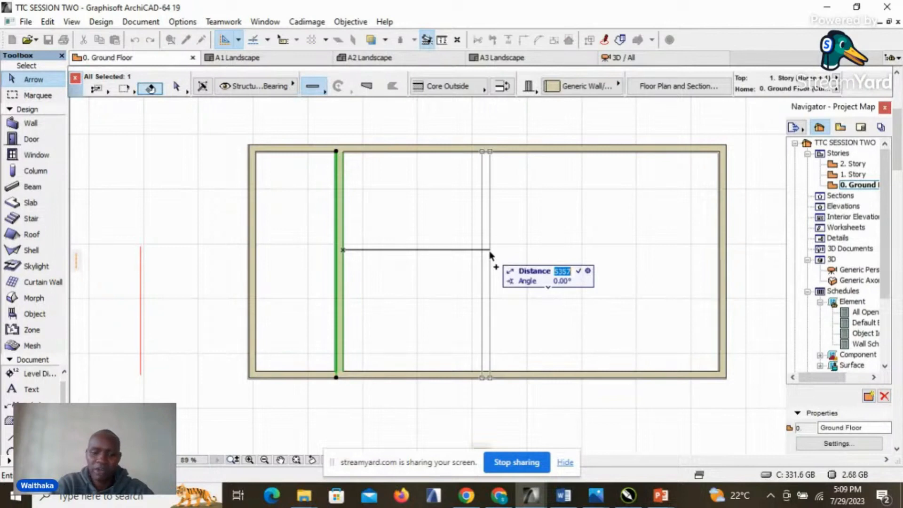
text(5000)
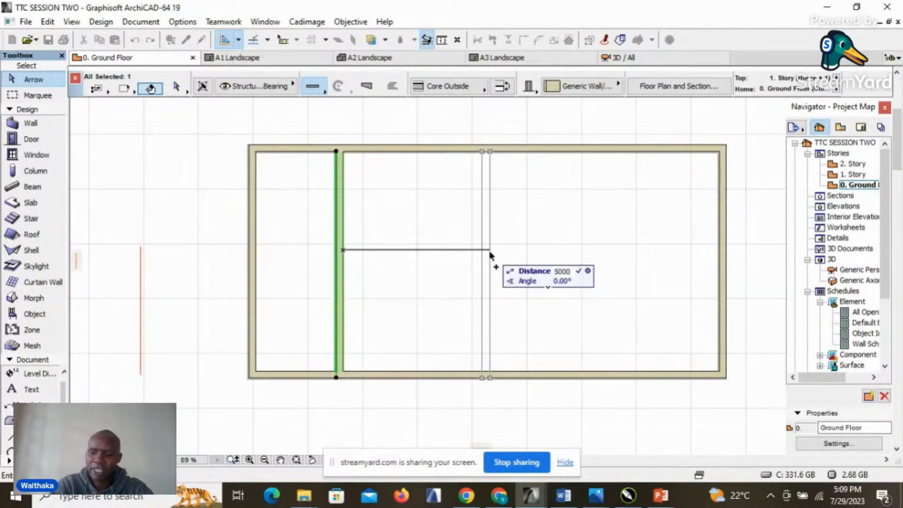
key(Return)
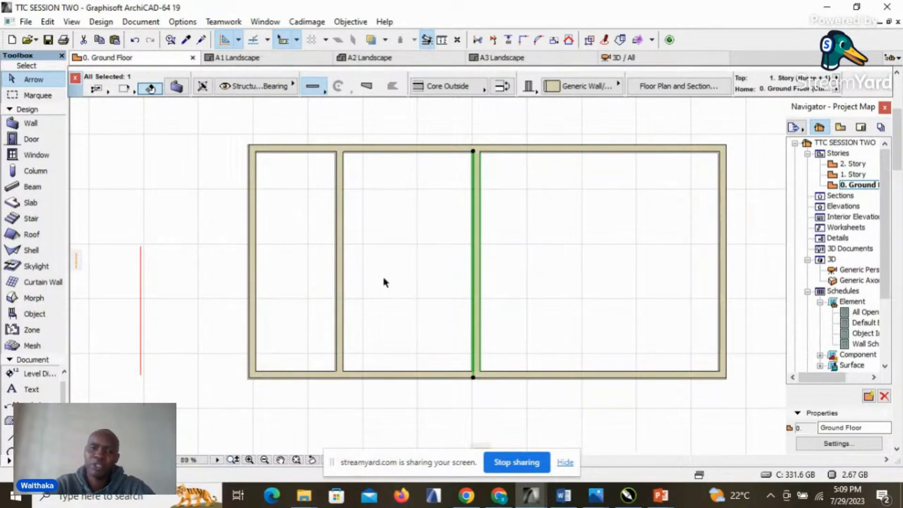
- Copy the upper-row sofa nearest the empty area outside the room 4000 mm horizontally to the right
scroll(339, 248, down, 3)
scroll(596, 252, up, 3)
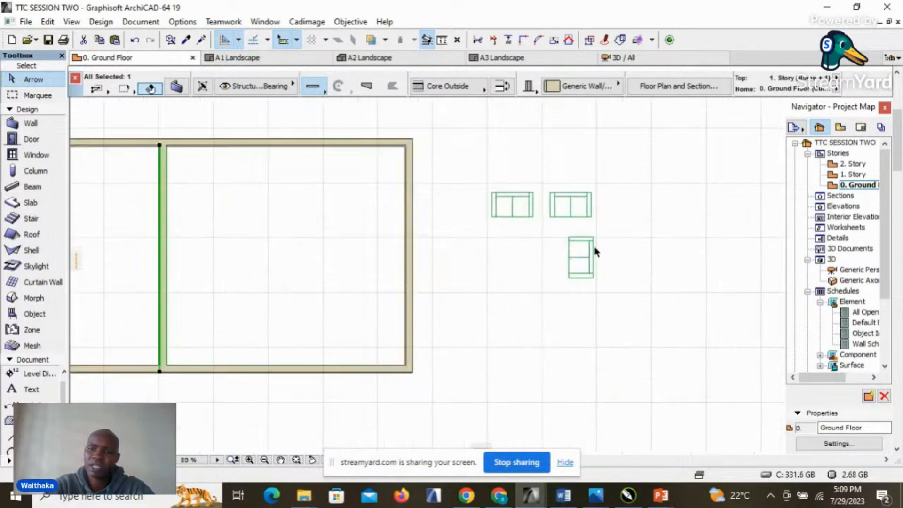
click(577, 211)
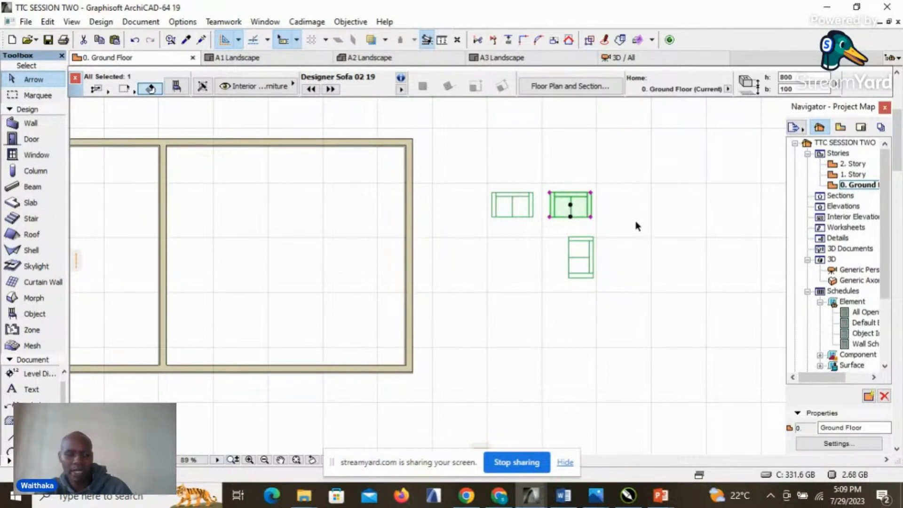
key(ctrl+shift+d)
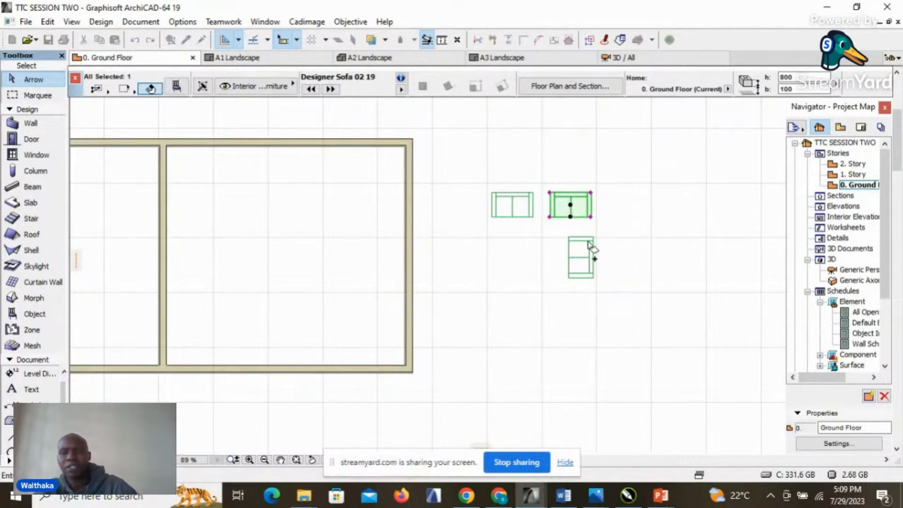
click(570, 205)
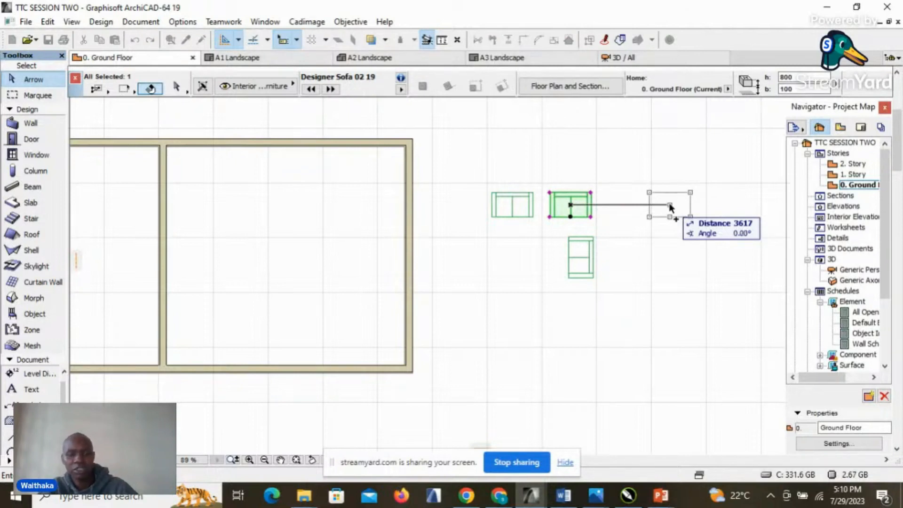
key(Tab)
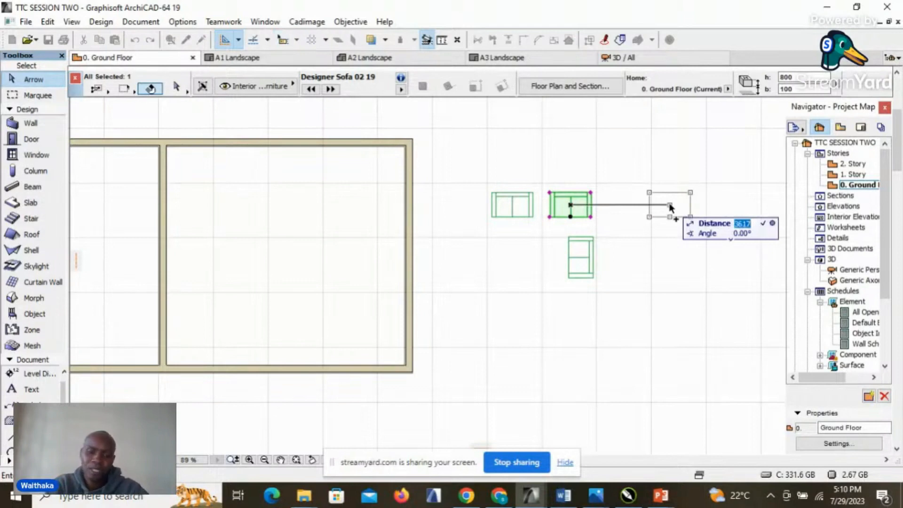
text(4000)
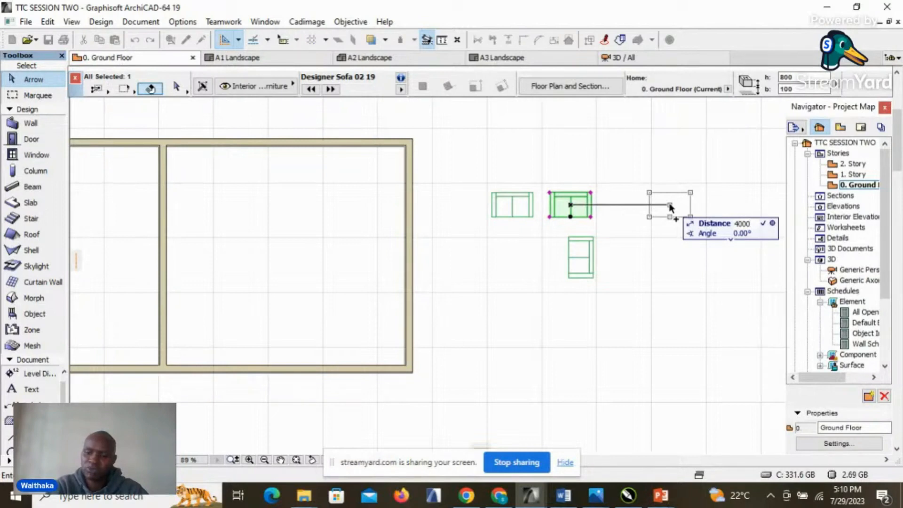
key(Return)
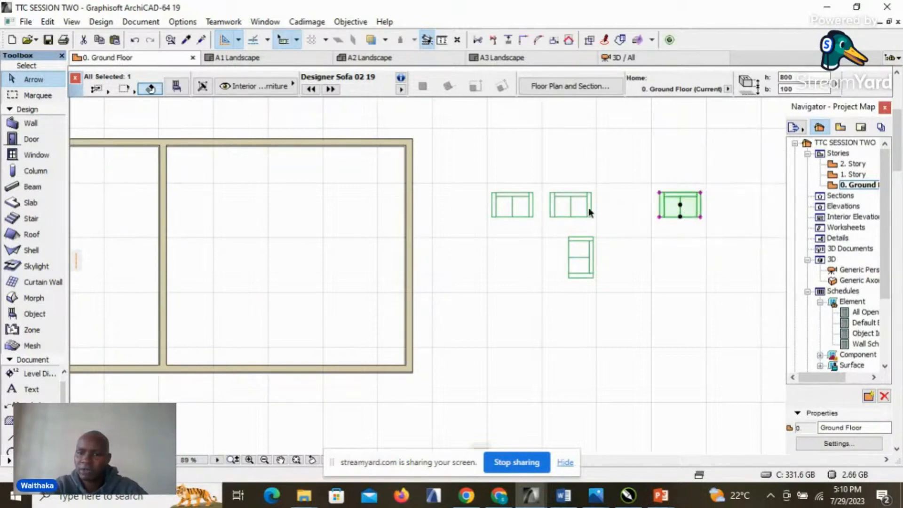
- Dimension the horizontal gap between the original sofa and its copy, placing the dimension line just above them
scroll(709, 206, up, 3)
click(551, 228)
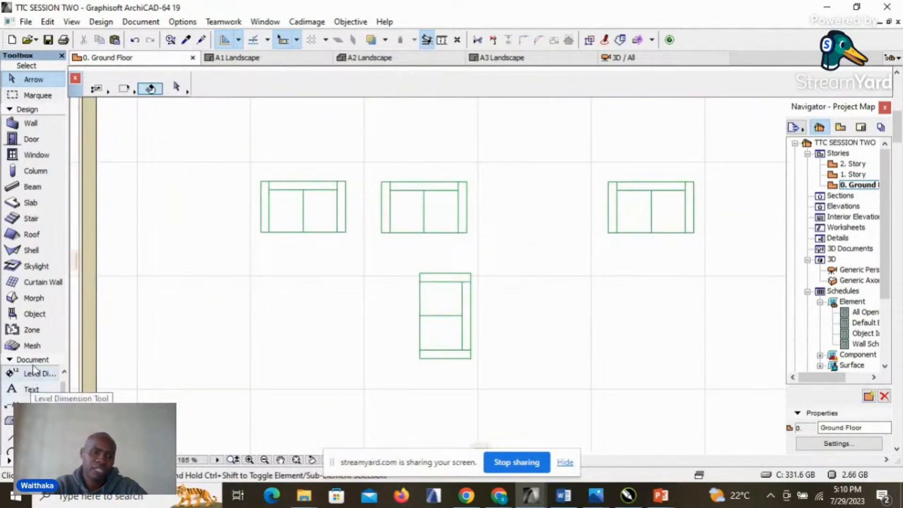
click(64, 372)
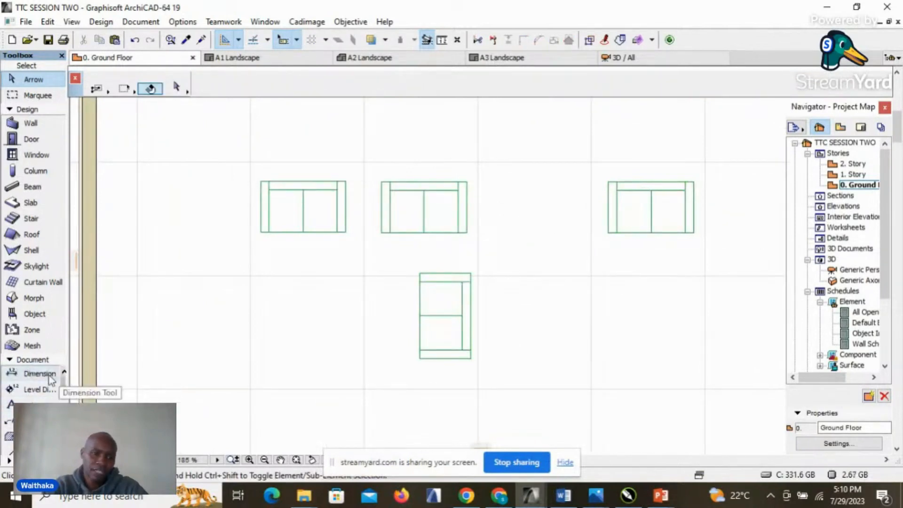
click(50, 377)
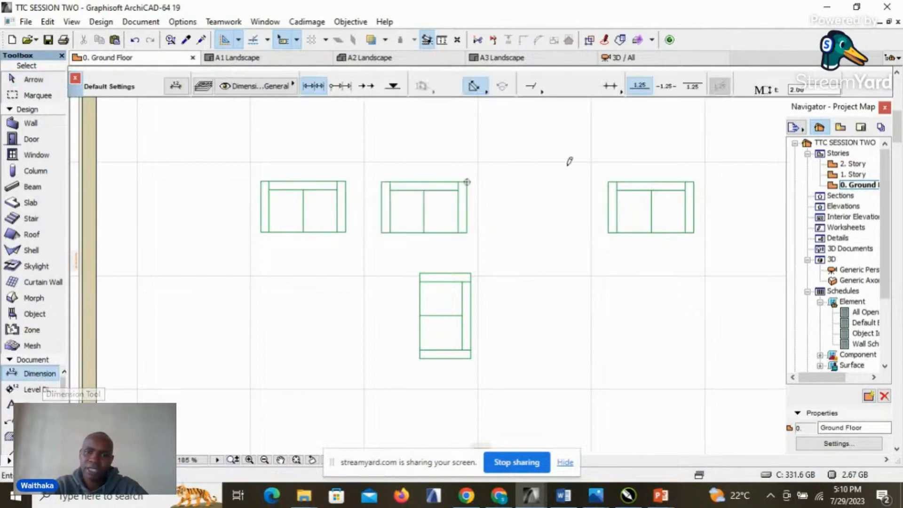
click(609, 183)
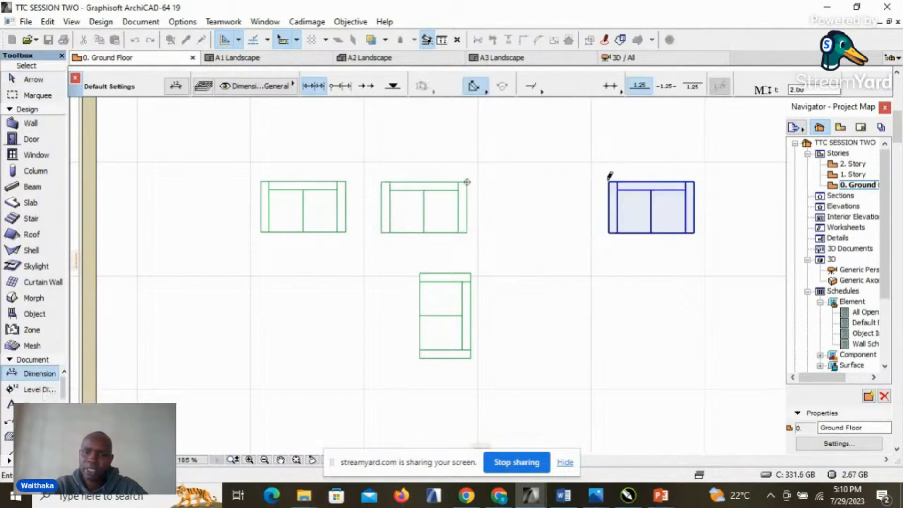
click(558, 168)
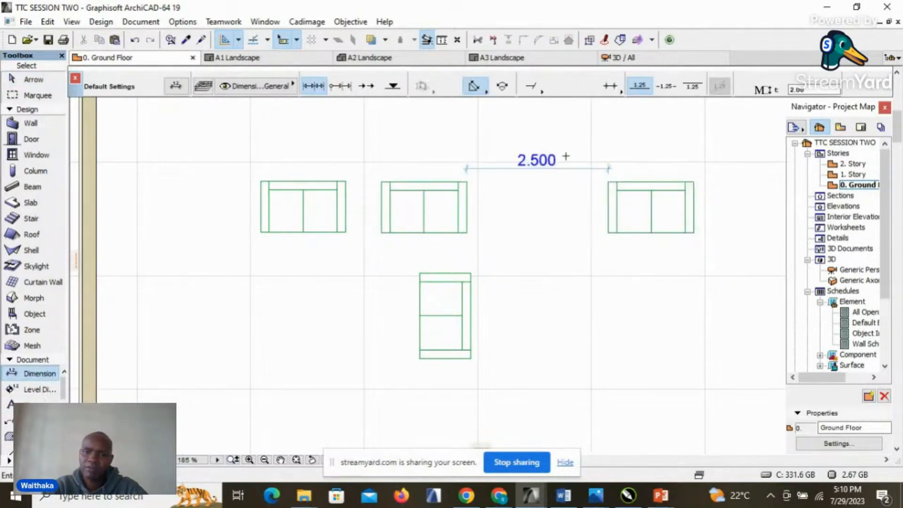
scroll(566, 156, up, 3)
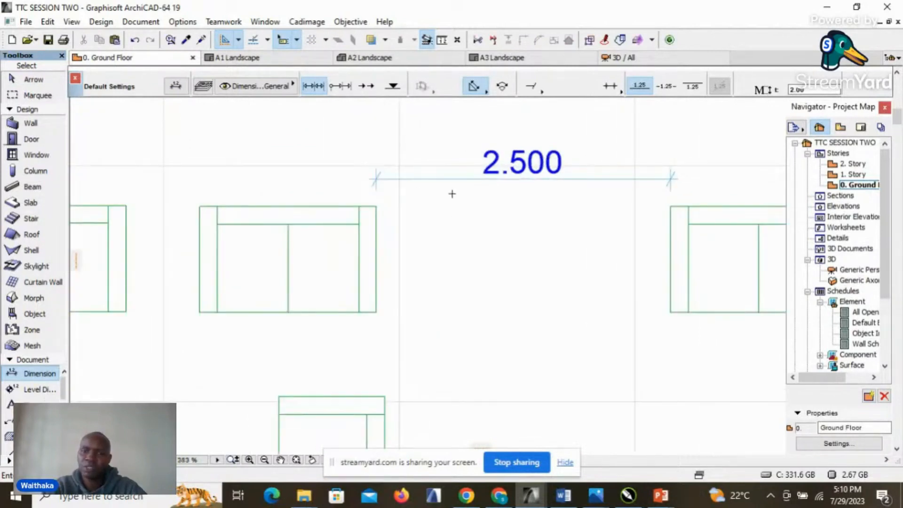
scroll(452, 194, down, 2)
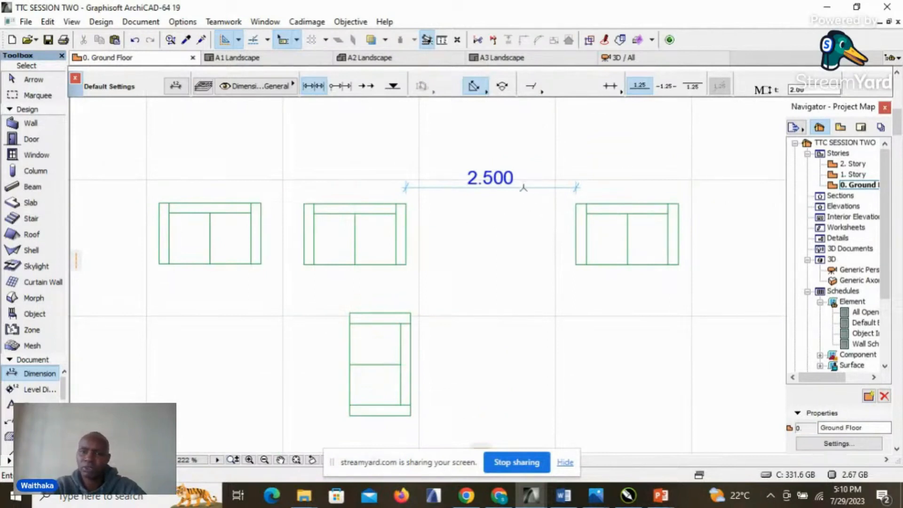
scroll(605, 264, down, 2)
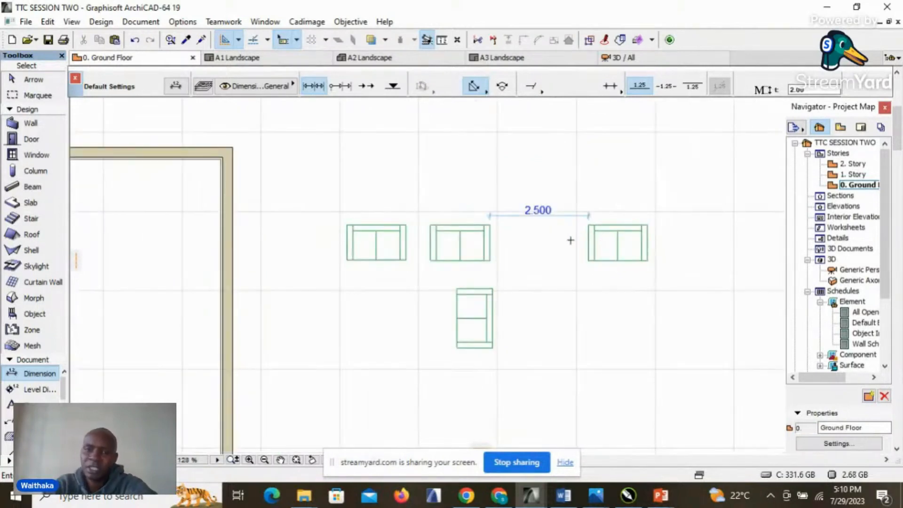
scroll(567, 166, down, 3)
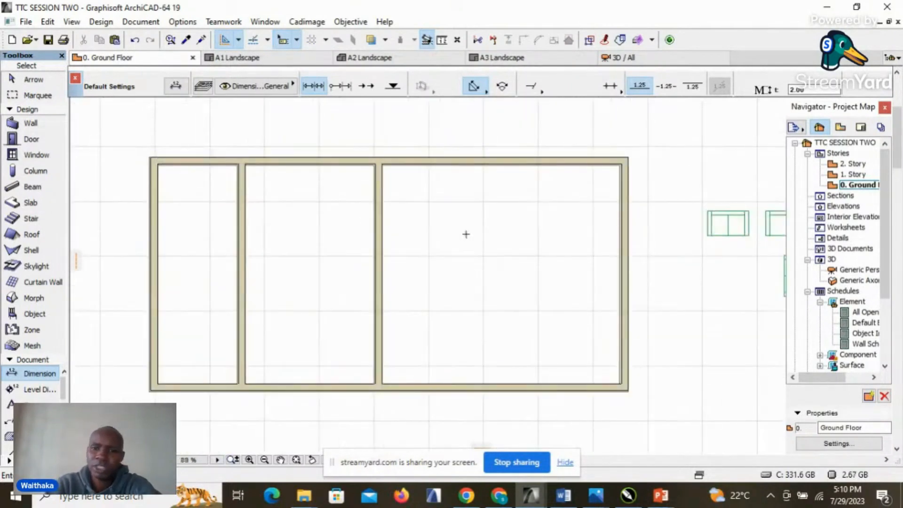
scroll(421, 238, down, 2)
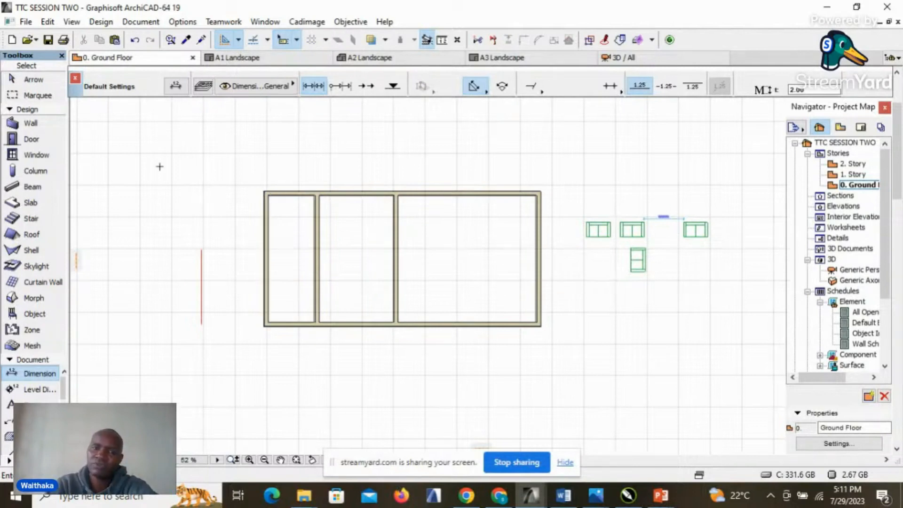
- Select all existing walls, furniture objects, the line and the dimension on the ground floor plan and delete them
click(33, 79)
drag(172, 138, 247, 340)
right_click(247, 345)
click(272, 375)
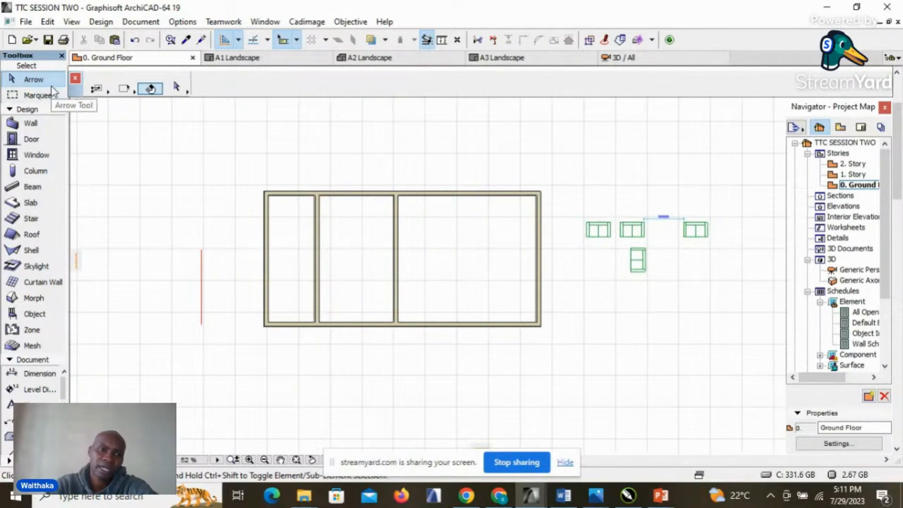
click(175, 142)
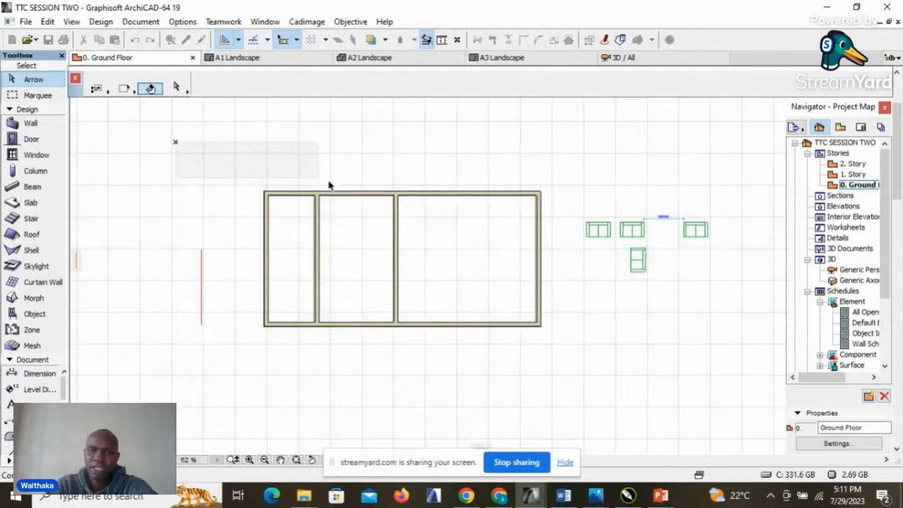
click(736, 366)
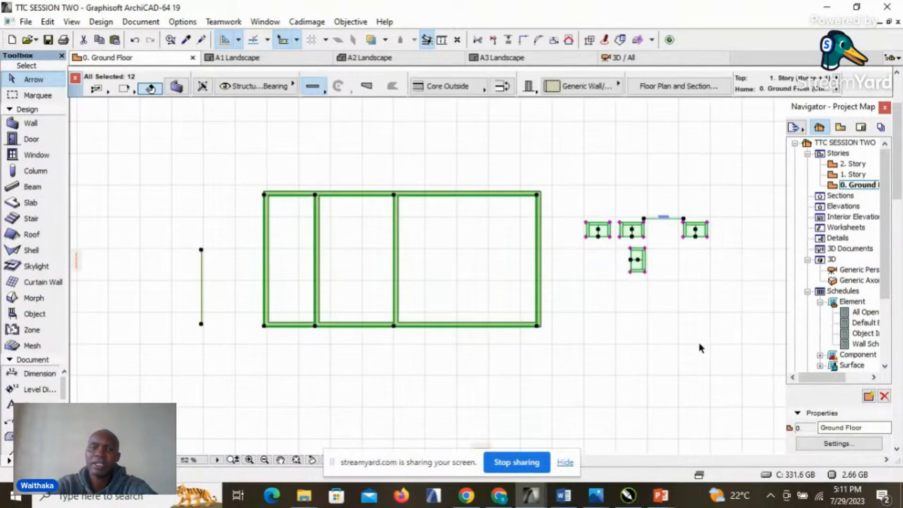
key(Delete)
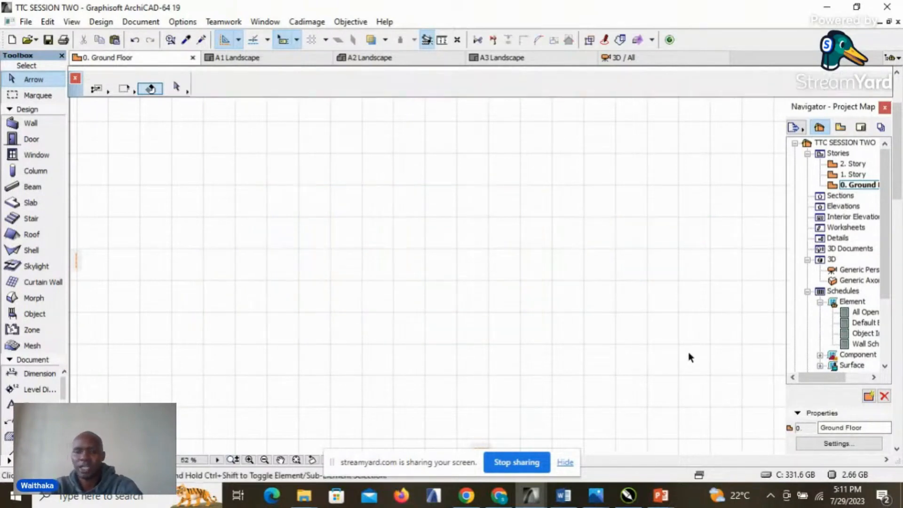
scroll(524, 247, down, 2)
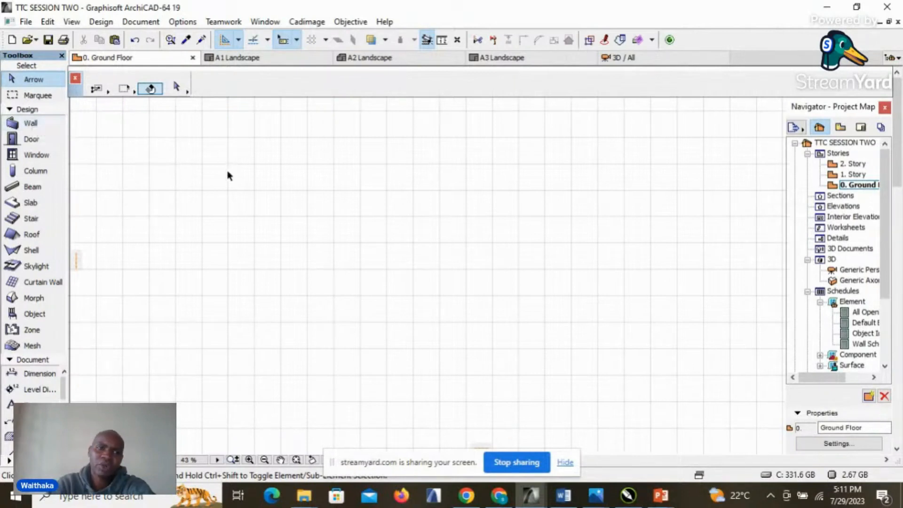
click(31, 124)
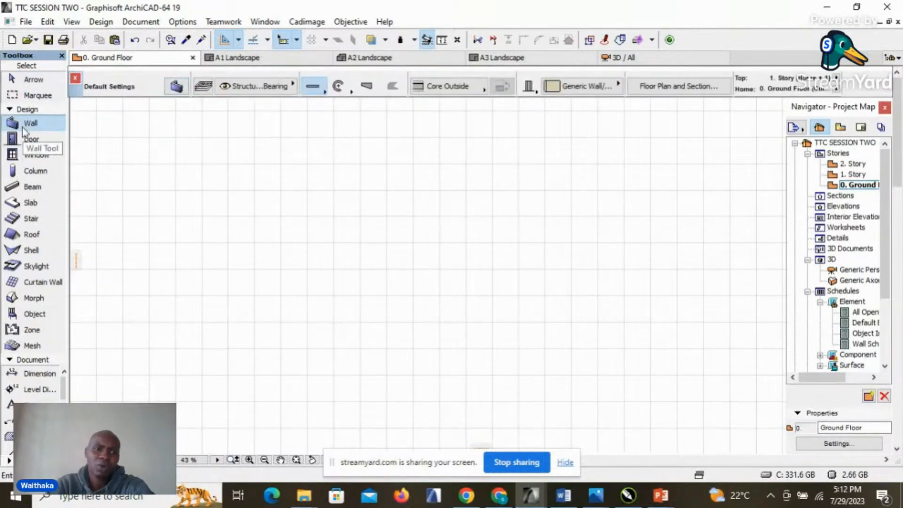
click(199, 89)
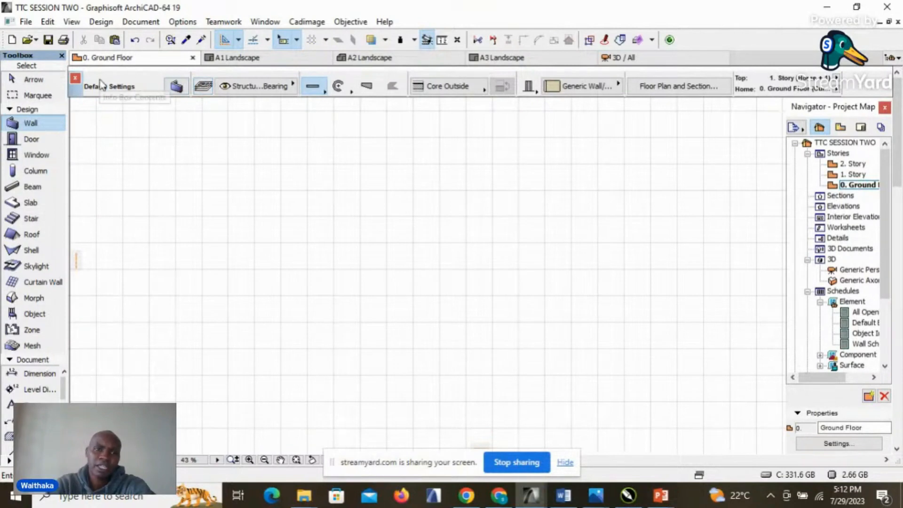
click(176, 87)
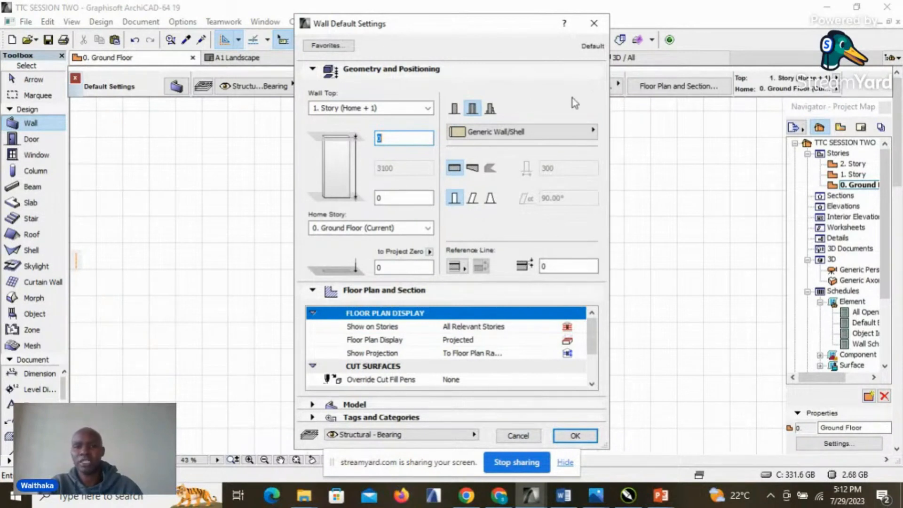
click(595, 23)
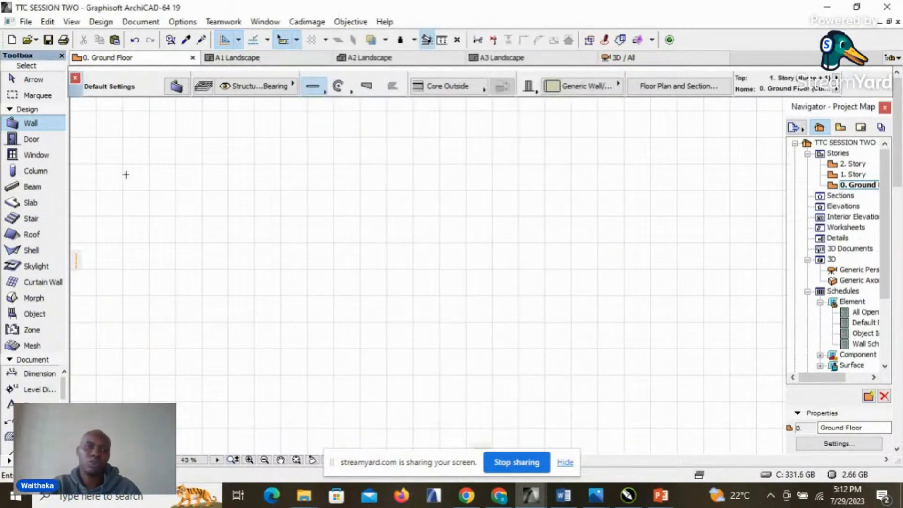
click(34, 155)
click(42, 139)
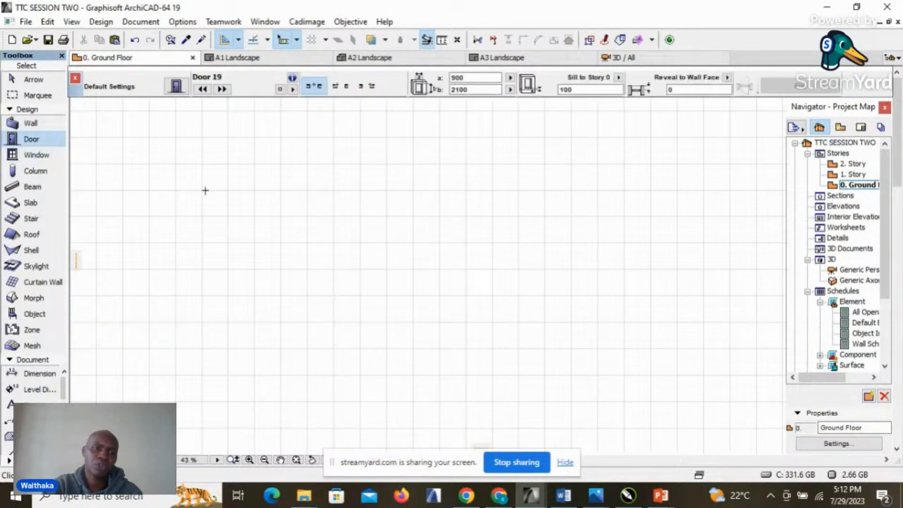
- Set the default wall top to Not Linked and the wall height to 2700
double_click(30, 125)
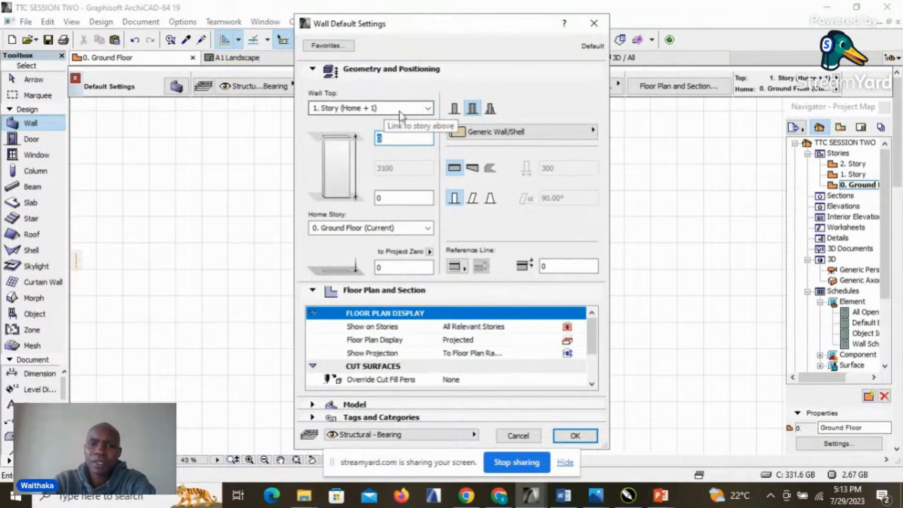
click(429, 110)
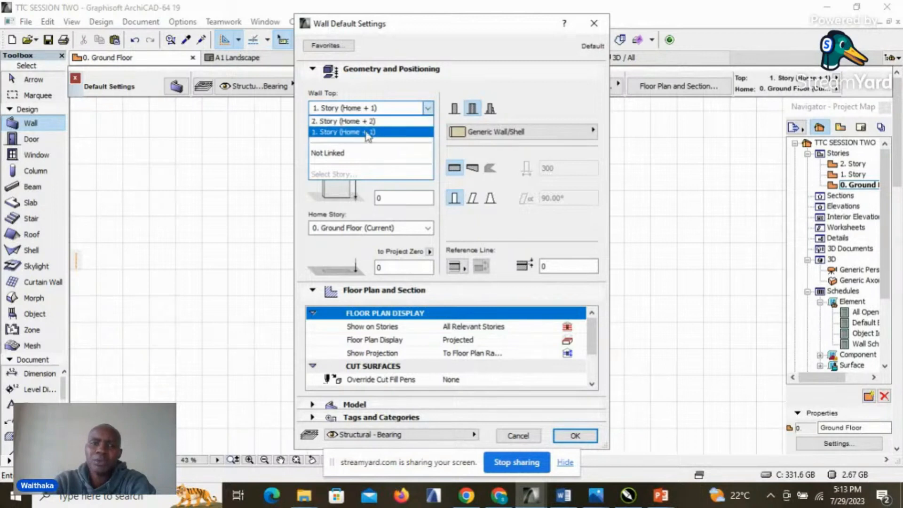
click(341, 158)
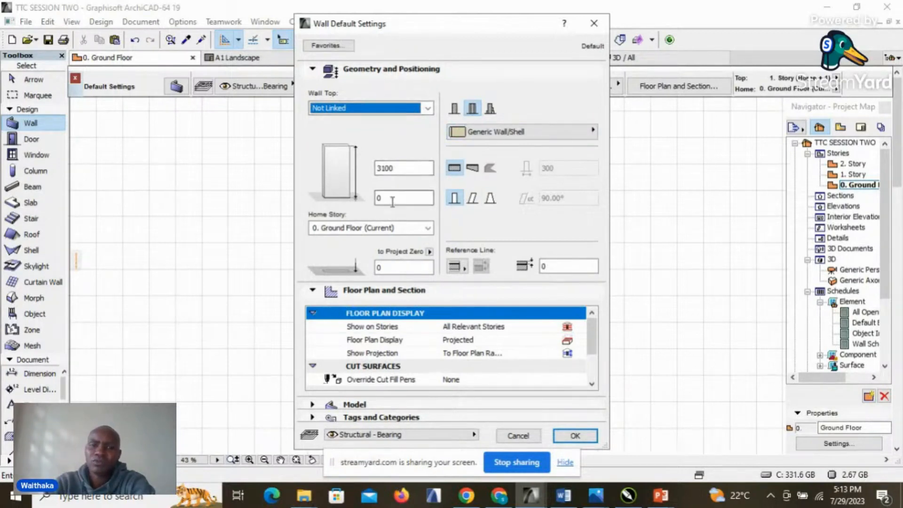
click(385, 169)
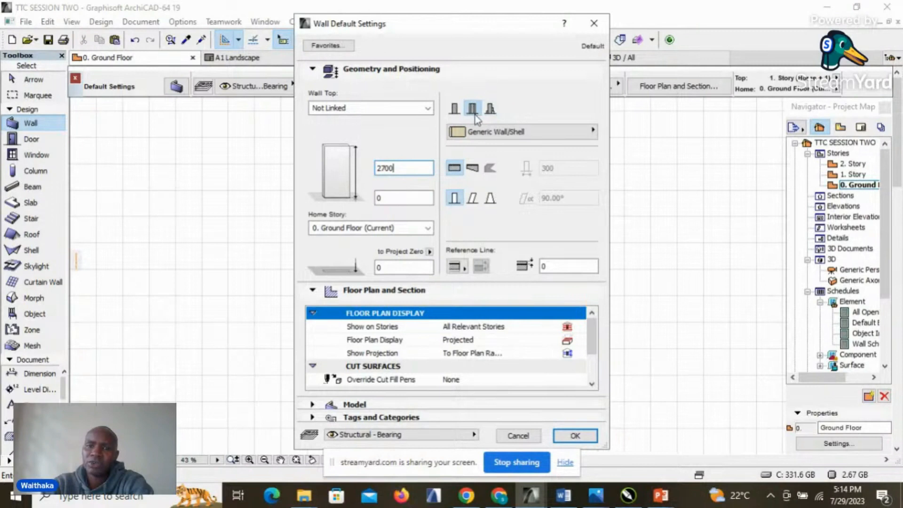
- Switch the default wall to the basic GENERIC - STRUCTURAL structure with a thickness of 200
click(455, 109)
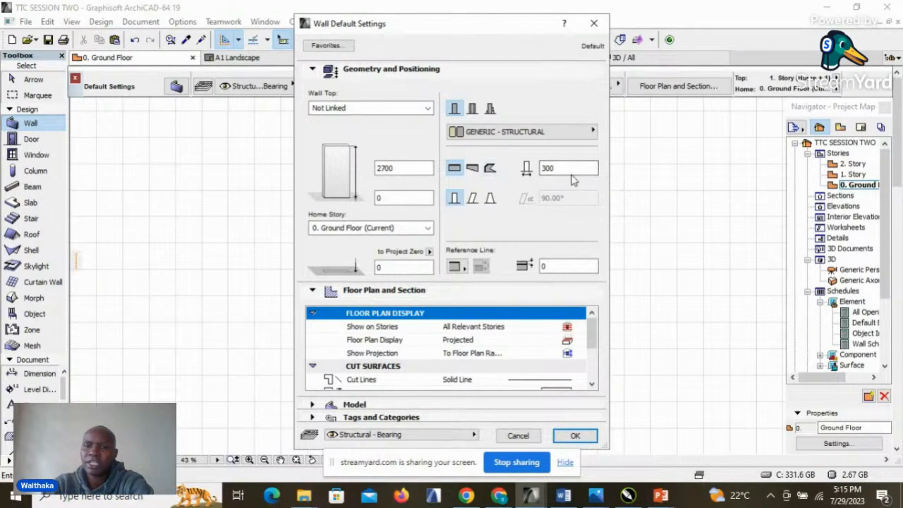
double_click(544, 173)
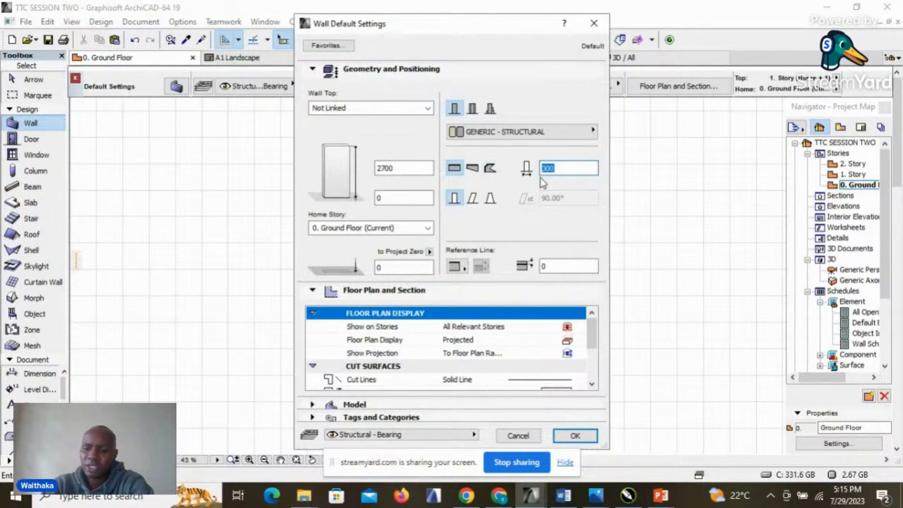
text(20)
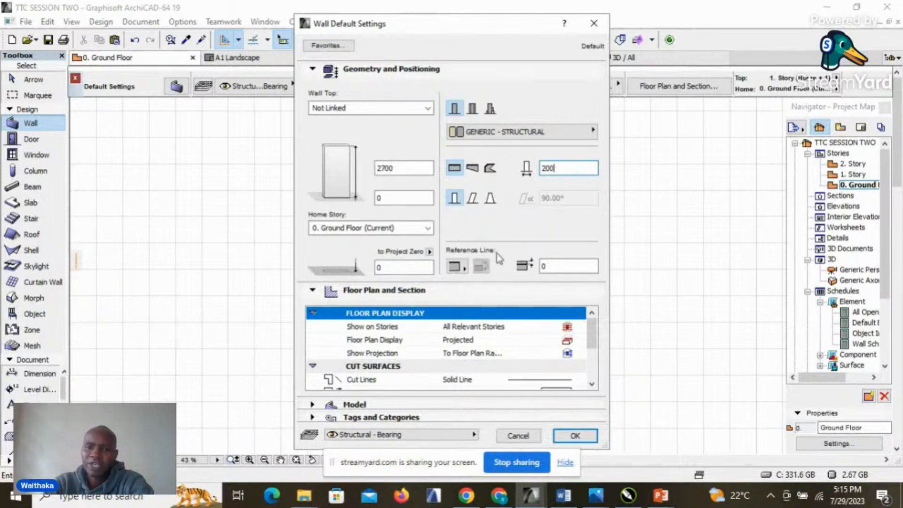
- Set the default wall's reference line to Center, review the floor plan and model settings, and apply the defaults
click(465, 269)
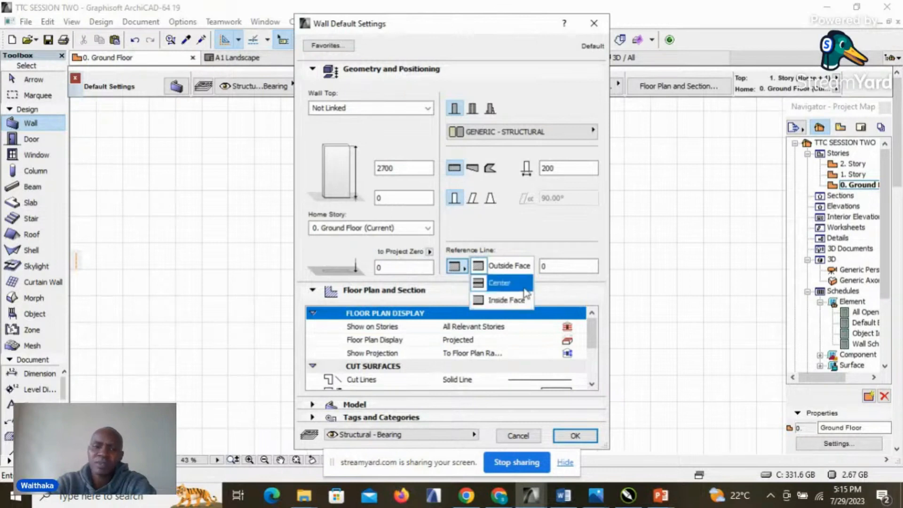
click(499, 286)
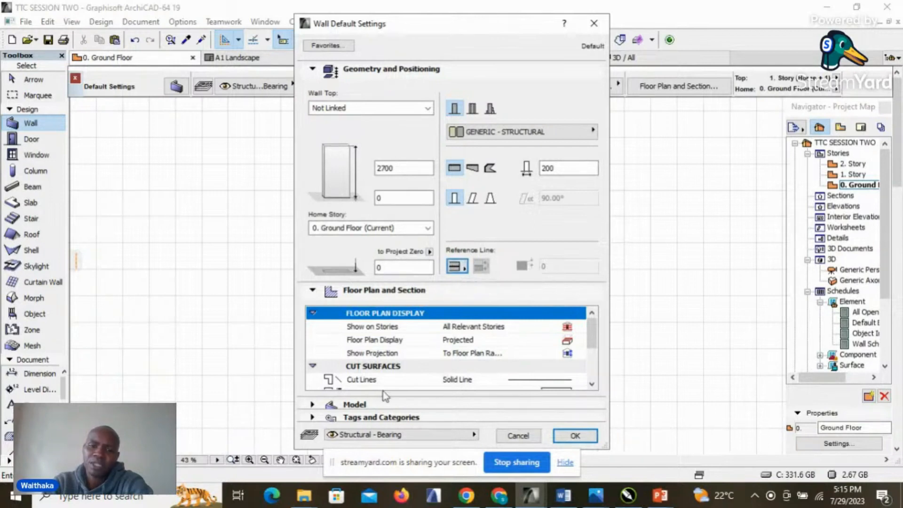
click(313, 406)
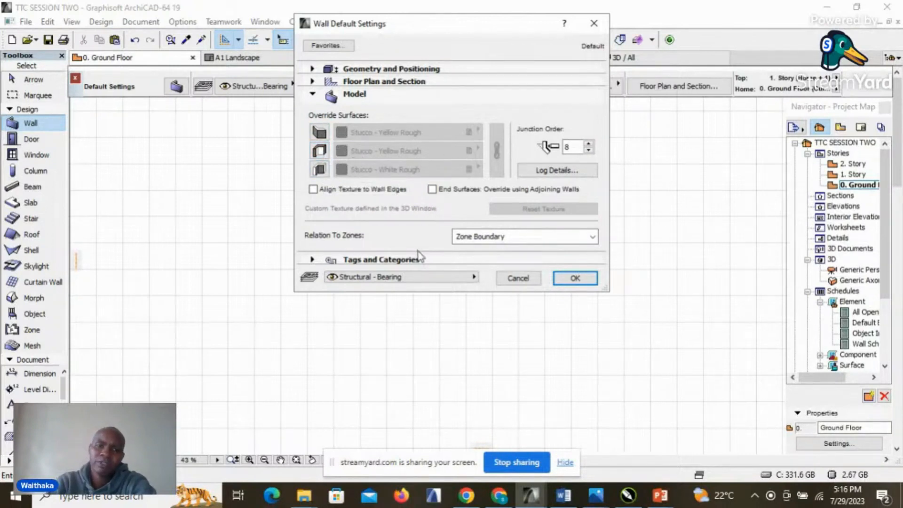
click(313, 81)
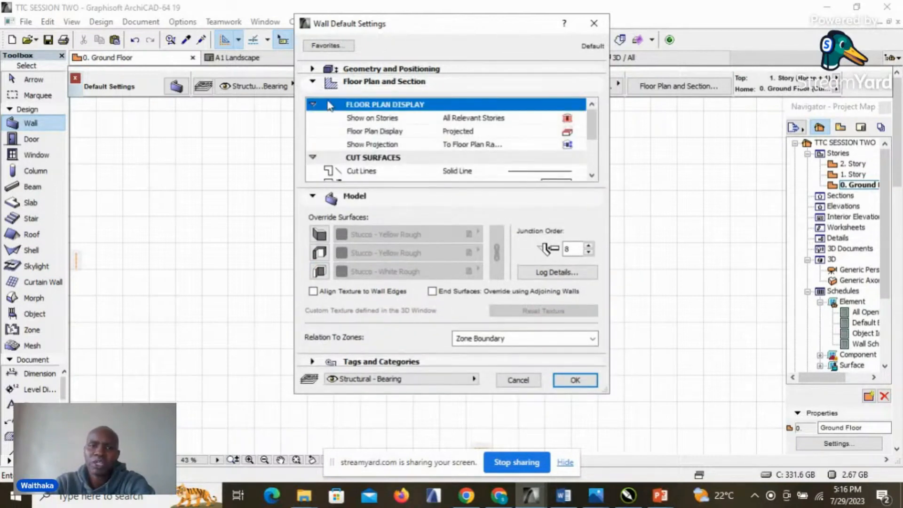
click(312, 69)
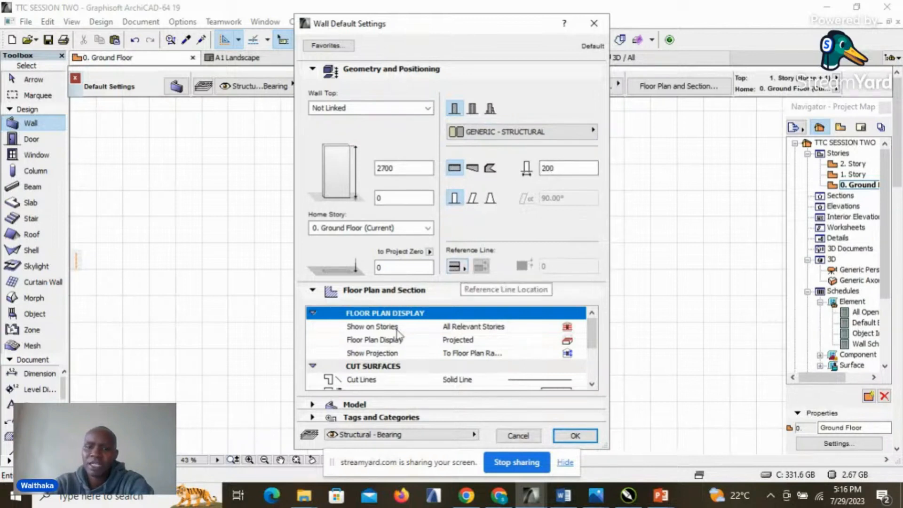
click(575, 437)
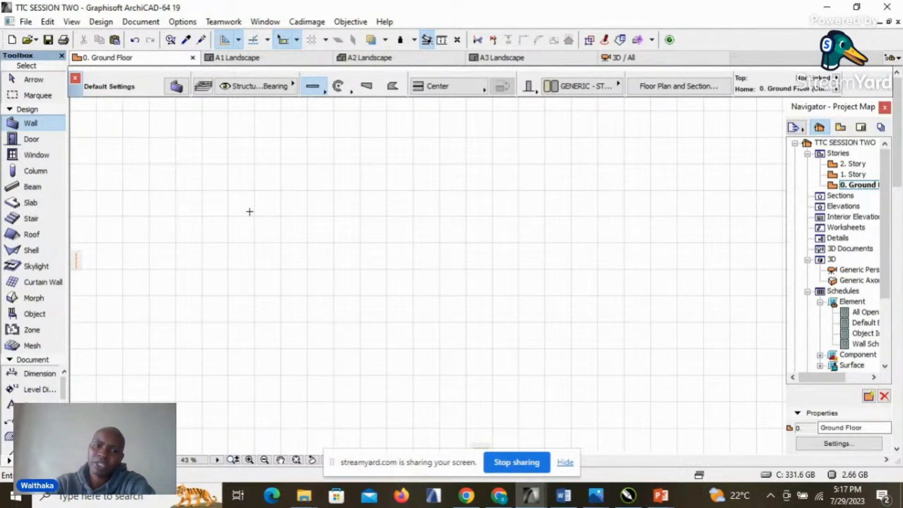
- Draw a straight vertical wall and a longer horizontal wall that crosses it near its lower end
scroll(272, 168, up, 4)
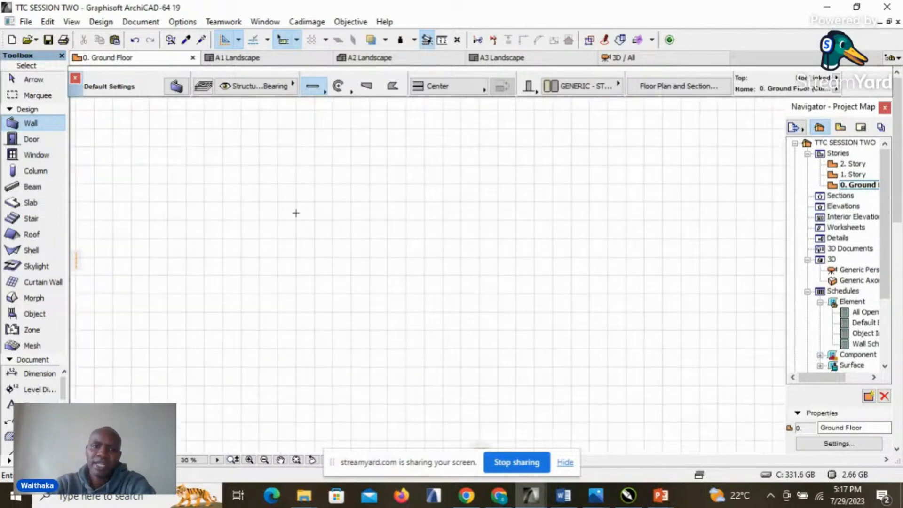
click(292, 177)
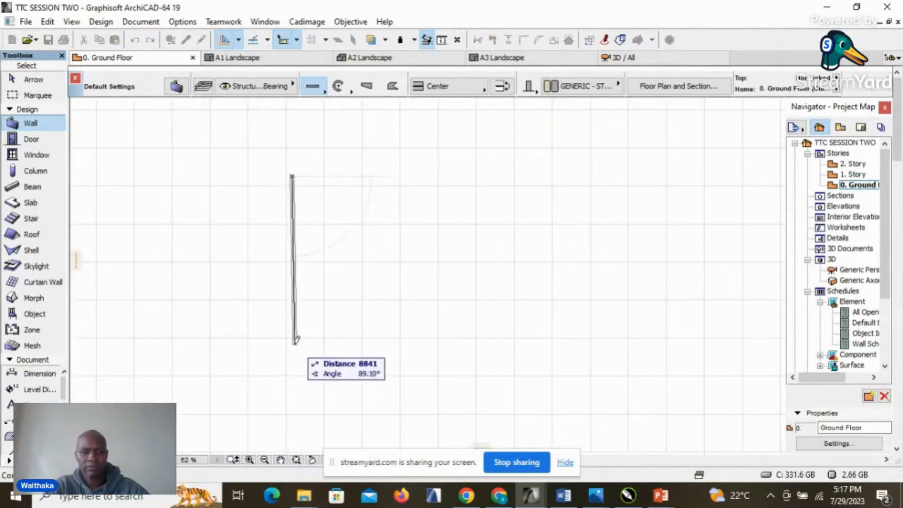
click(293, 367)
click(263, 346)
click(572, 346)
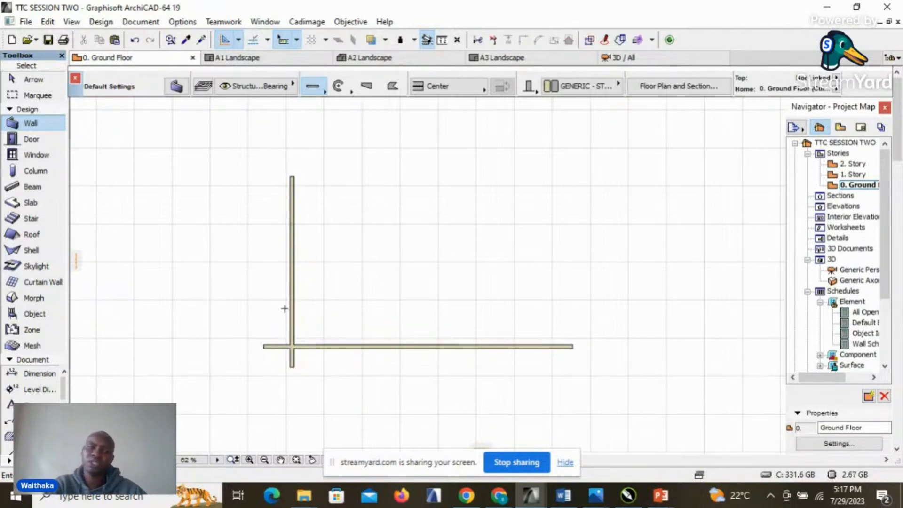
scroll(494, 309, down, 1)
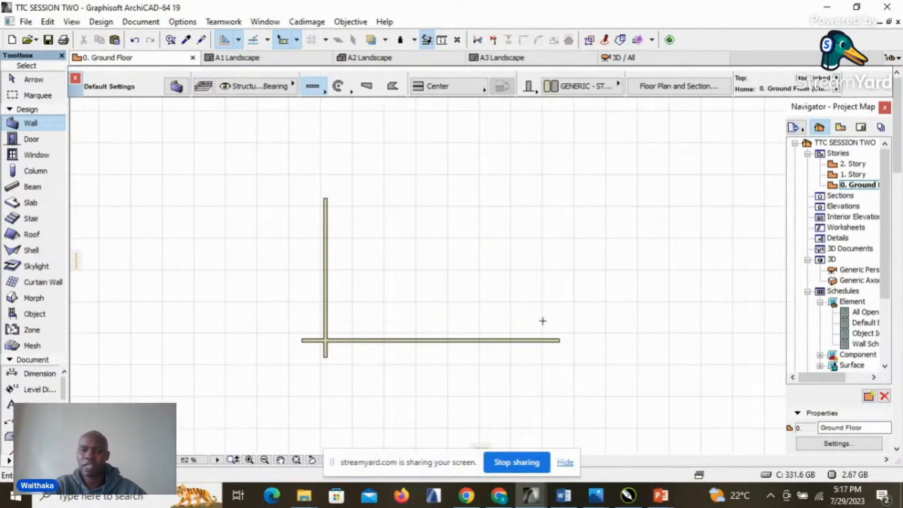
scroll(330, 310, up, 1)
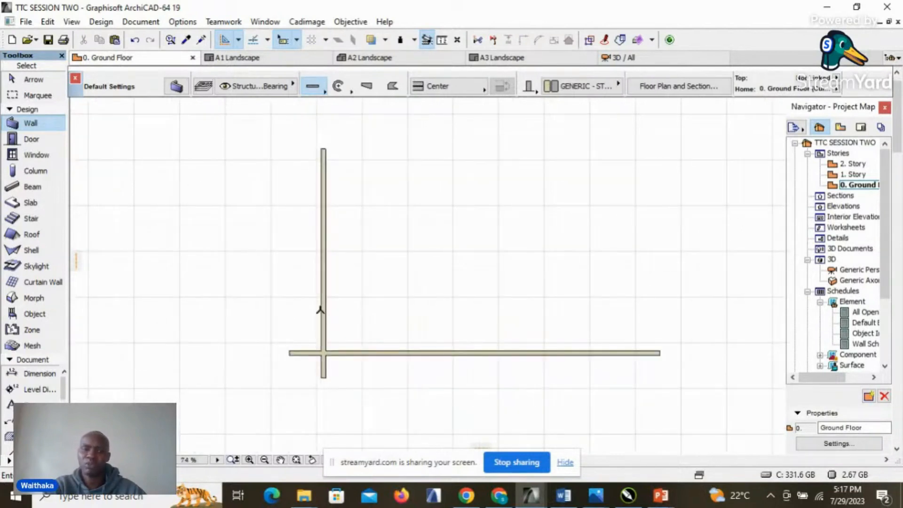
shift+click(514, 353)
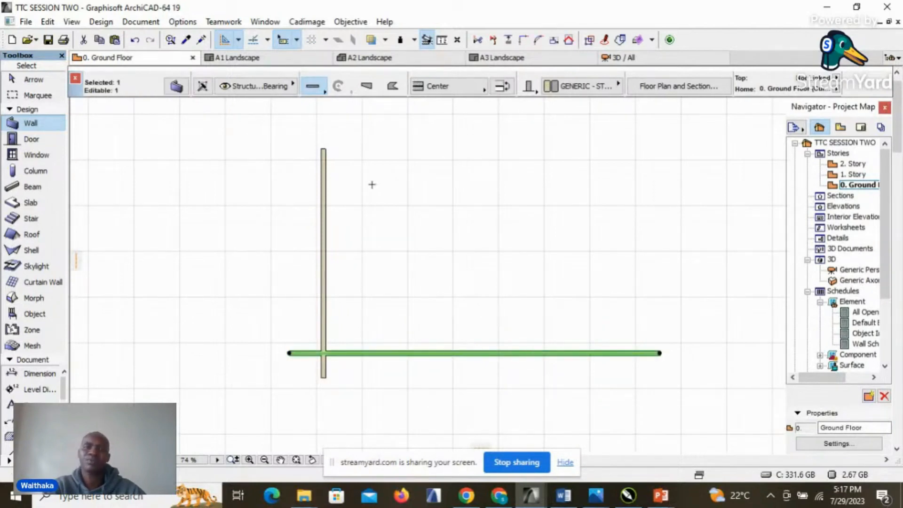
key(Escape)
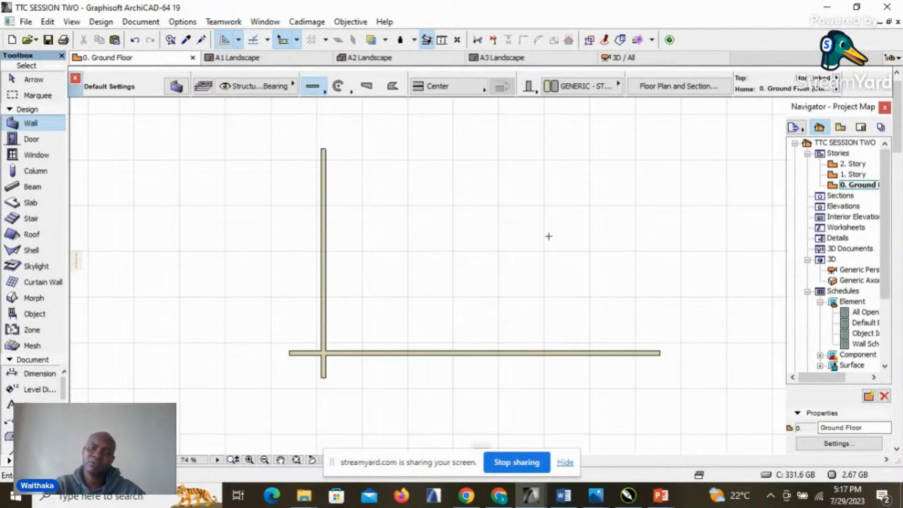
- Copy the vertical wall horizontally to its right at a distance of 6200
click(33, 79)
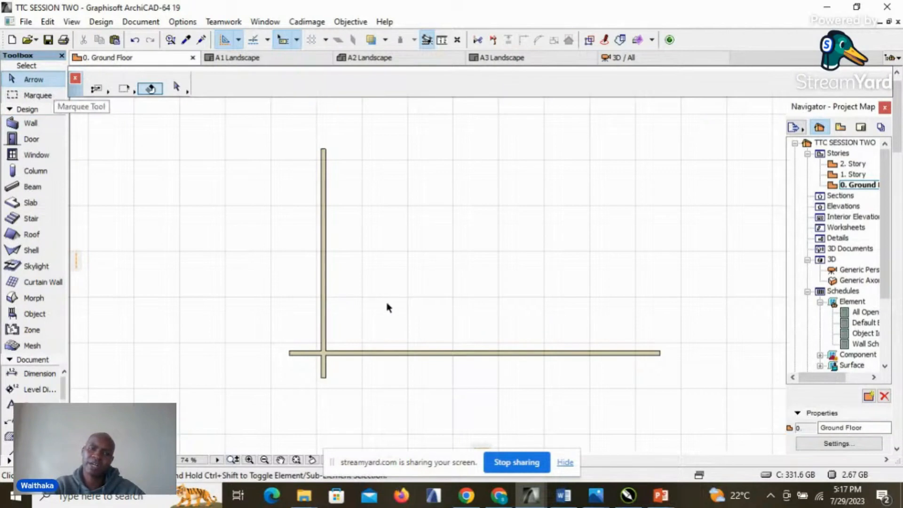
click(327, 284)
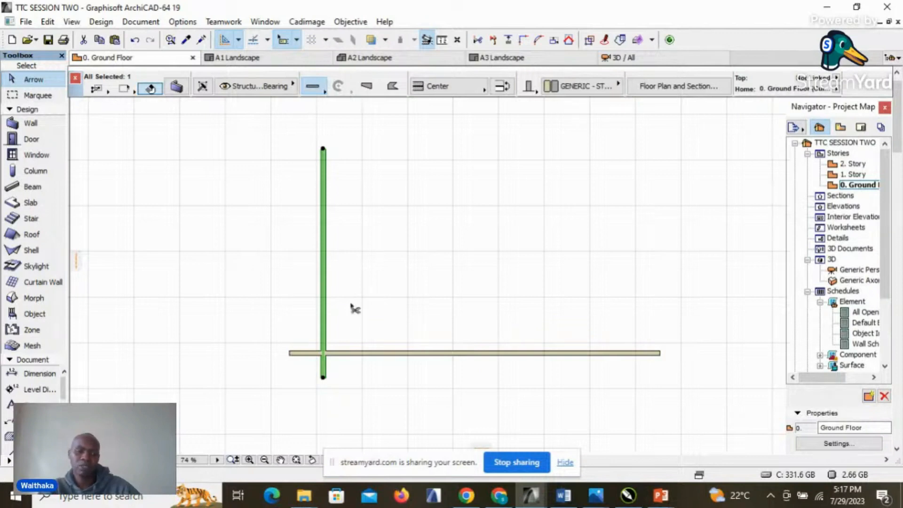
key(ctrl+shift+d)
click(323, 238)
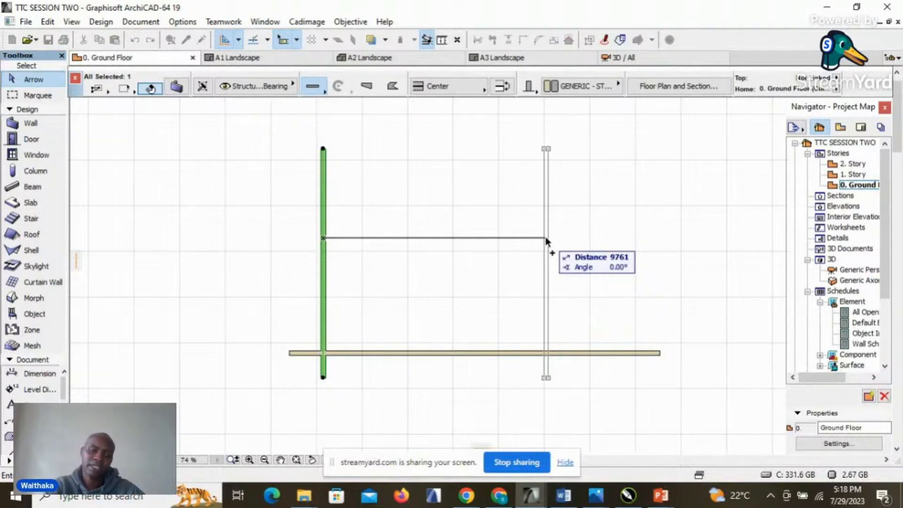
key(Tab)
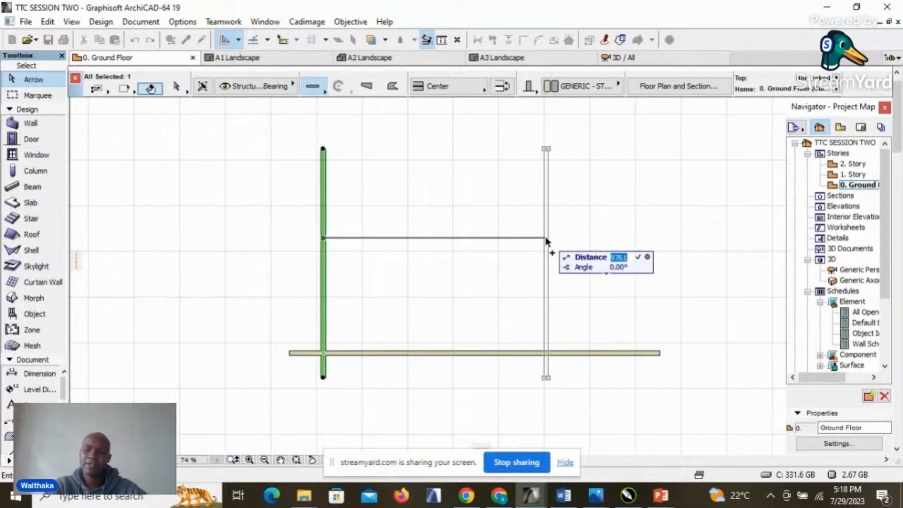
text(6200)
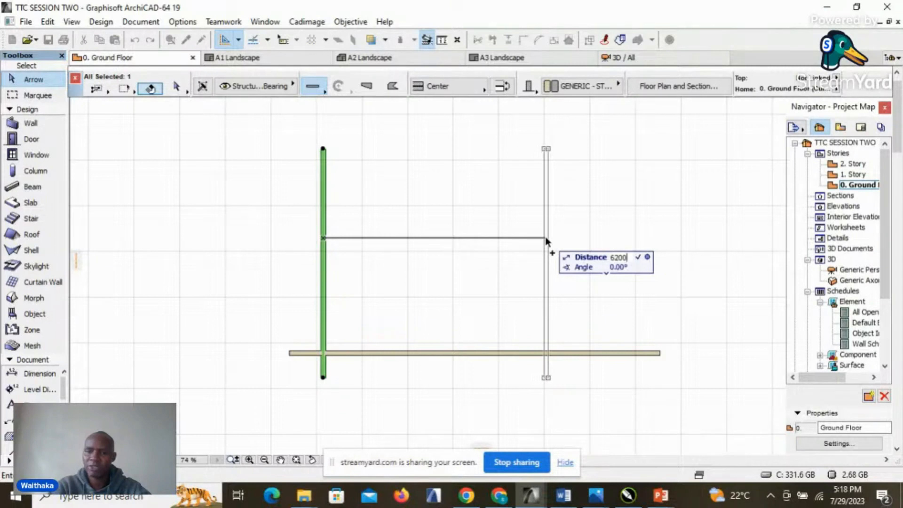
click(465, 242)
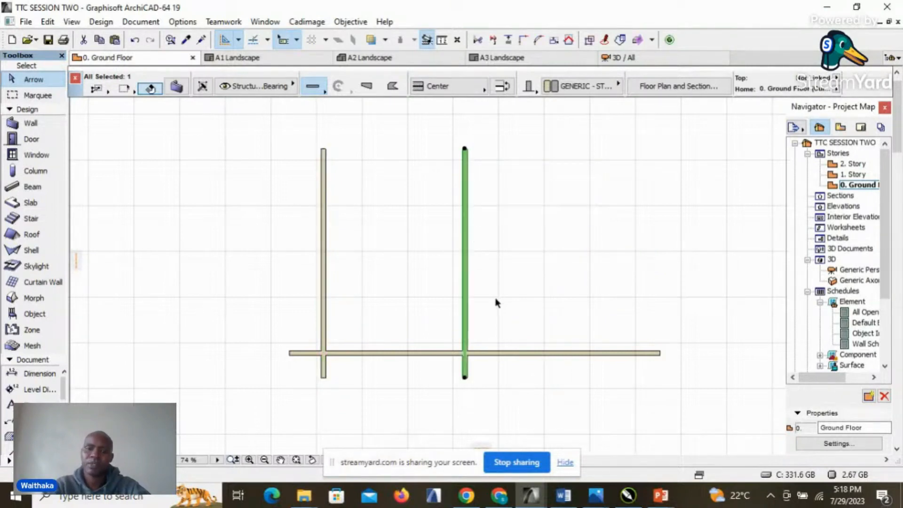
- Copy the horizontal wall straight up at a distance of 4200 and an angle of 90°
click(523, 354)
scroll(389, 339, up, 2)
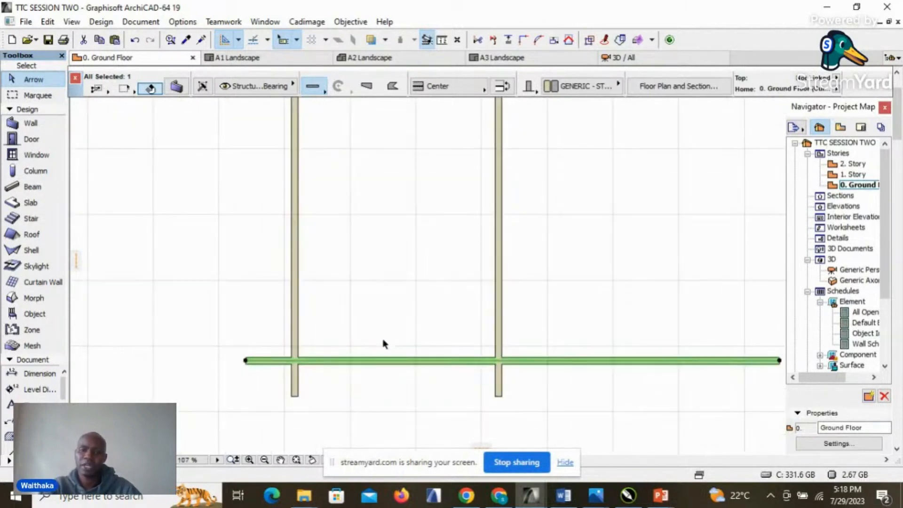
scroll(372, 358, down, 3)
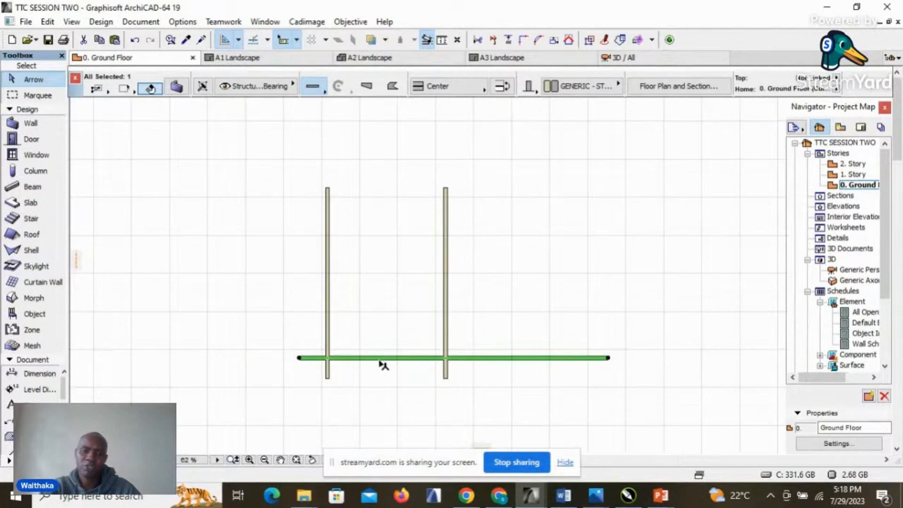
scroll(385, 362, up, 1)
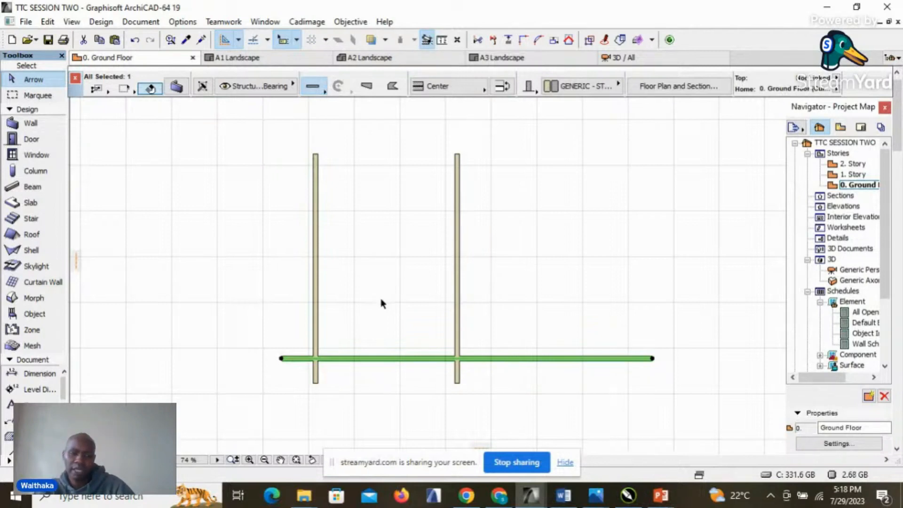
click(375, 380)
click(381, 360)
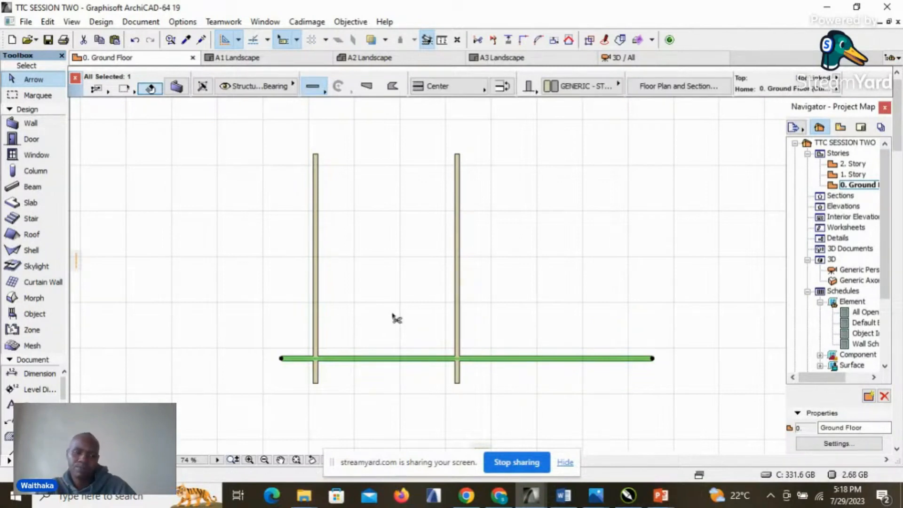
key(ctrl+shift+d)
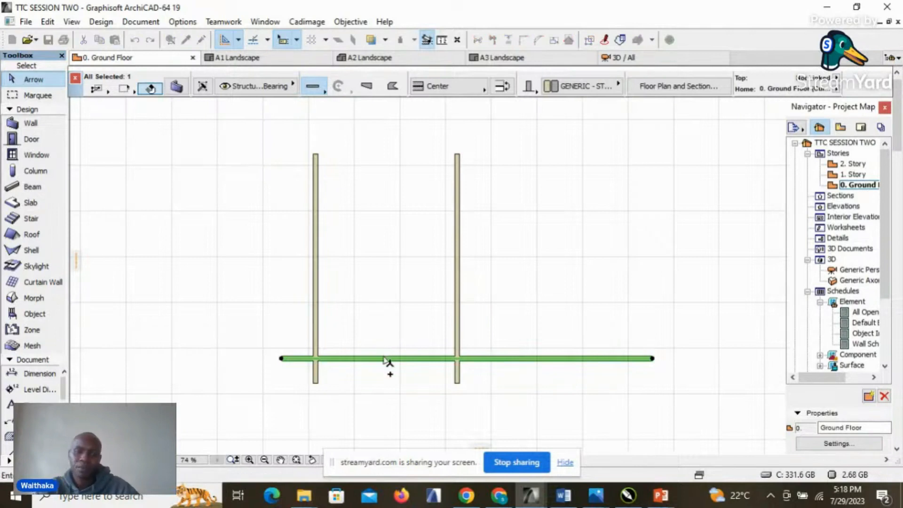
click(386, 359)
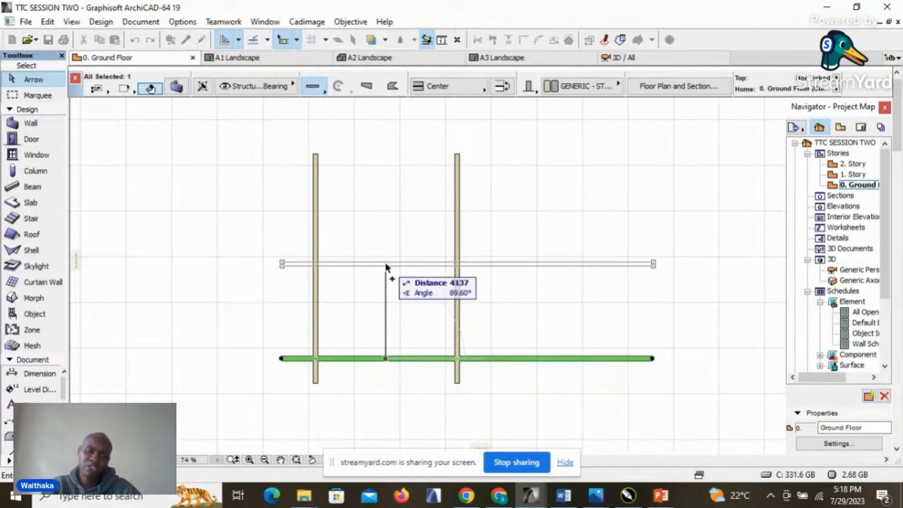
key(Tab)
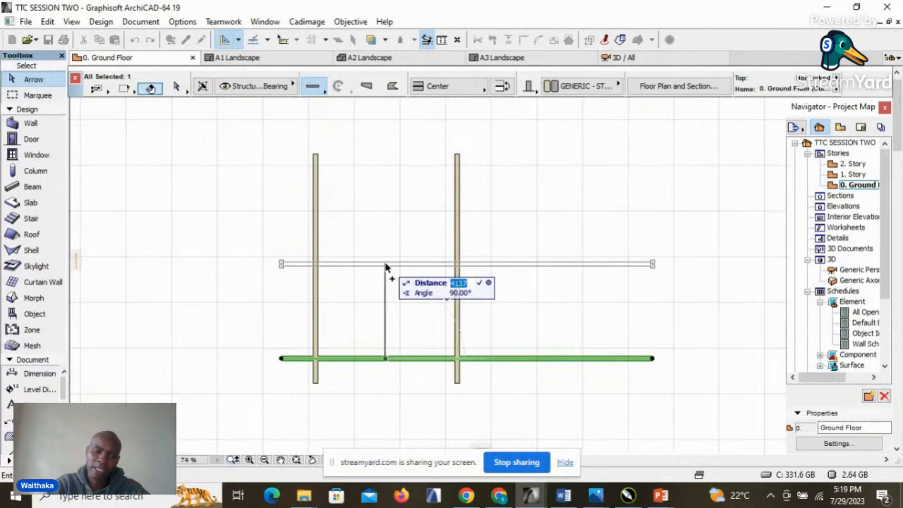
text(4)
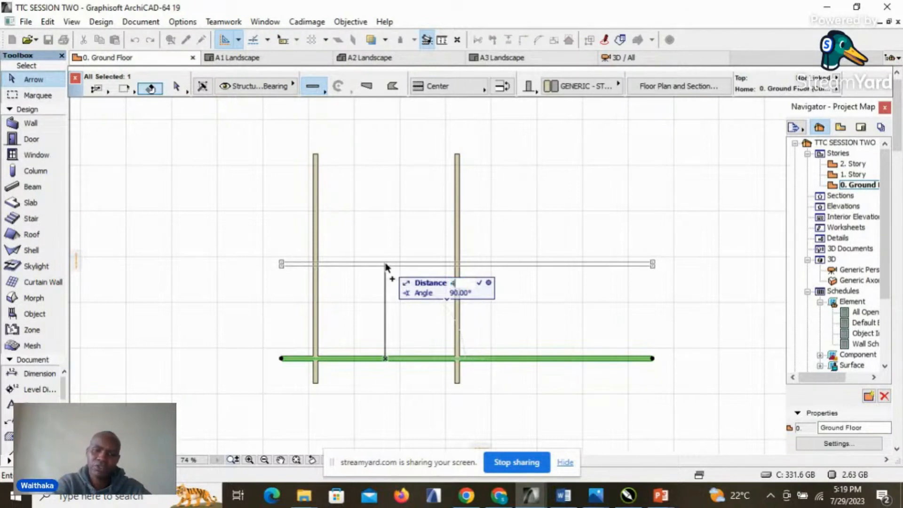
text(200)
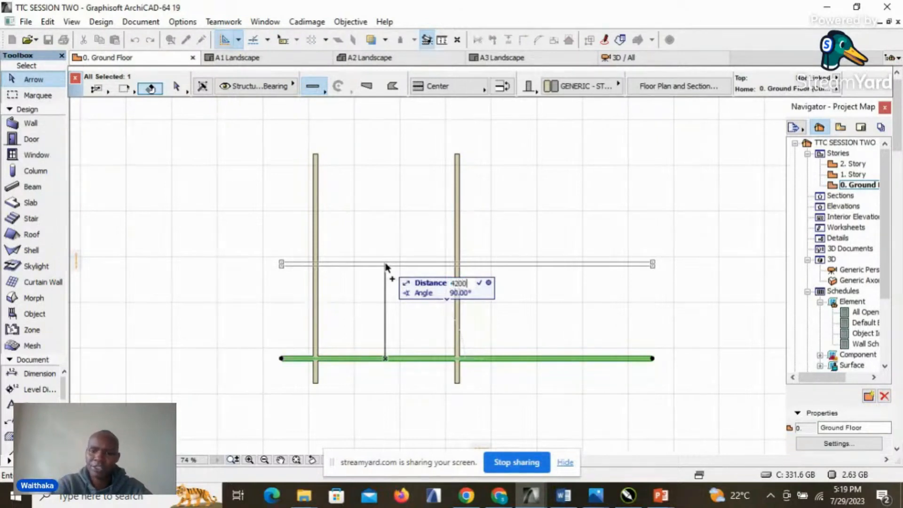
key(Return)
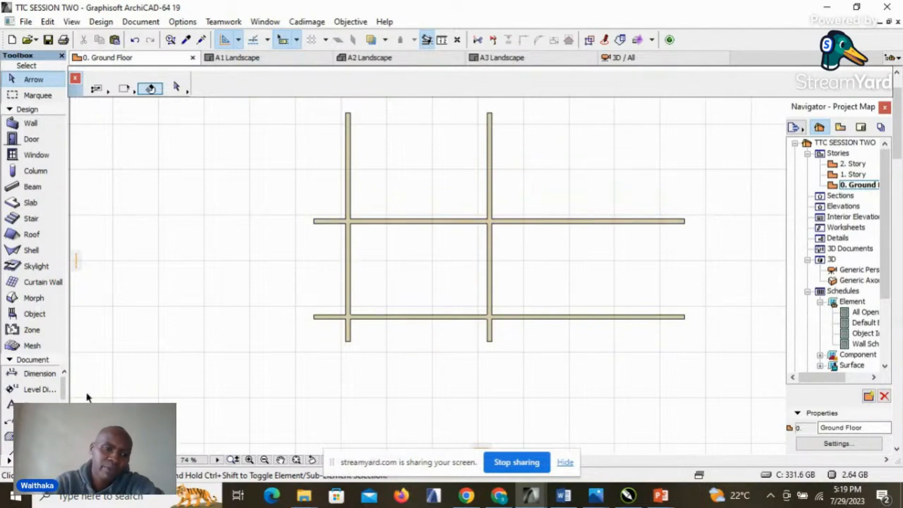
- Dimension the thicknesses and clear spacing of the two horizontal walls, placing the dimension line just left of their ends
click(35, 374)
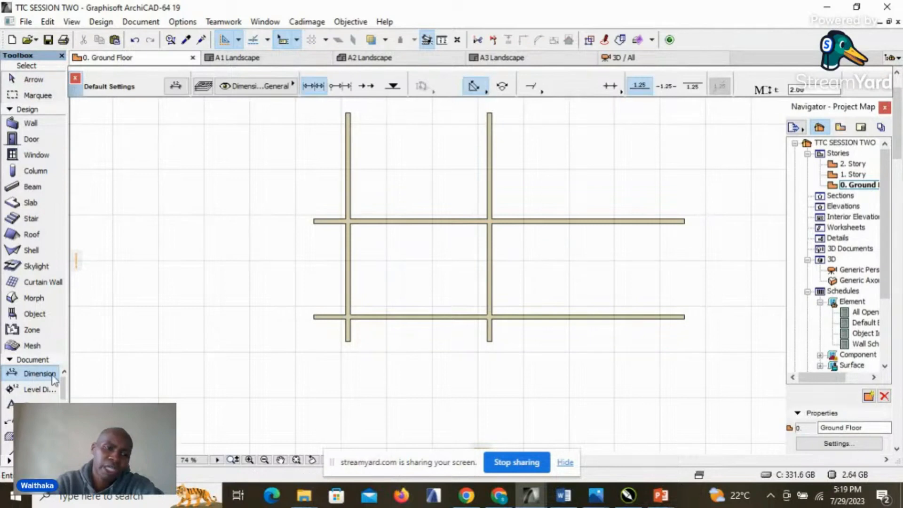
click(325, 317)
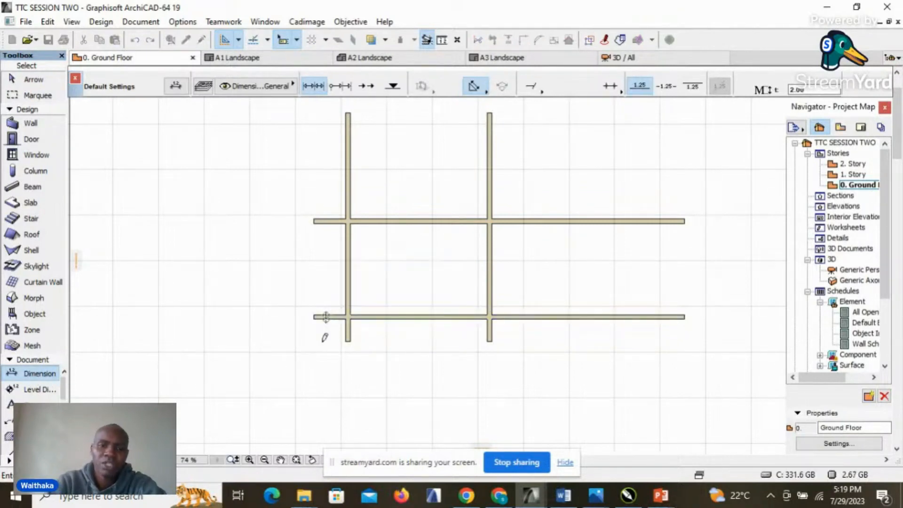
click(328, 221)
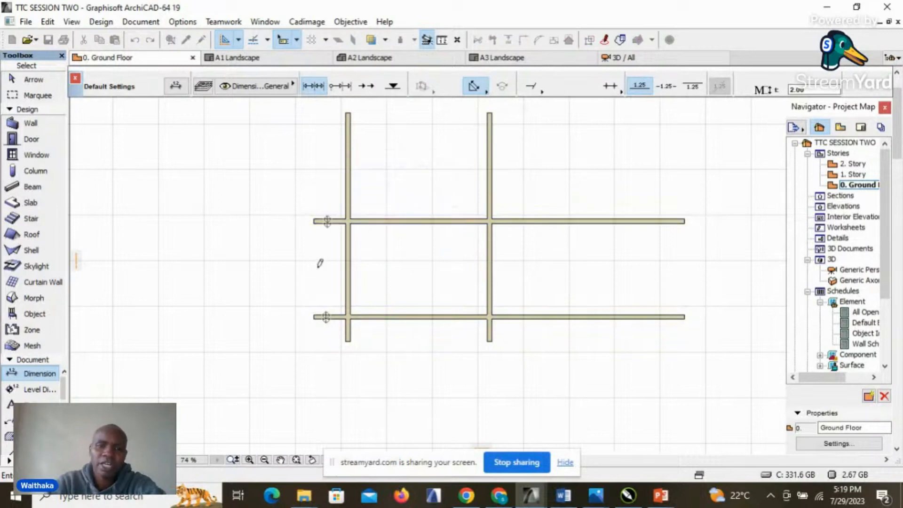
scroll(317, 278, up, 2)
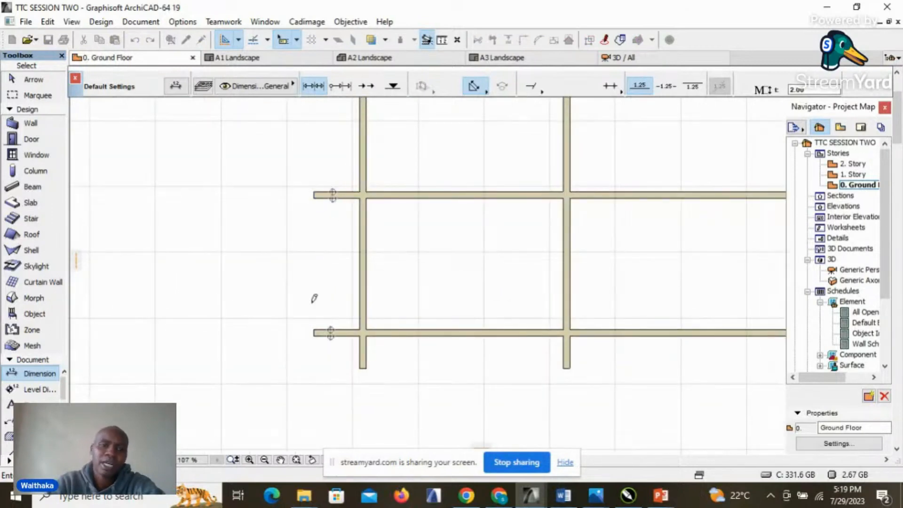
double_click(292, 254)
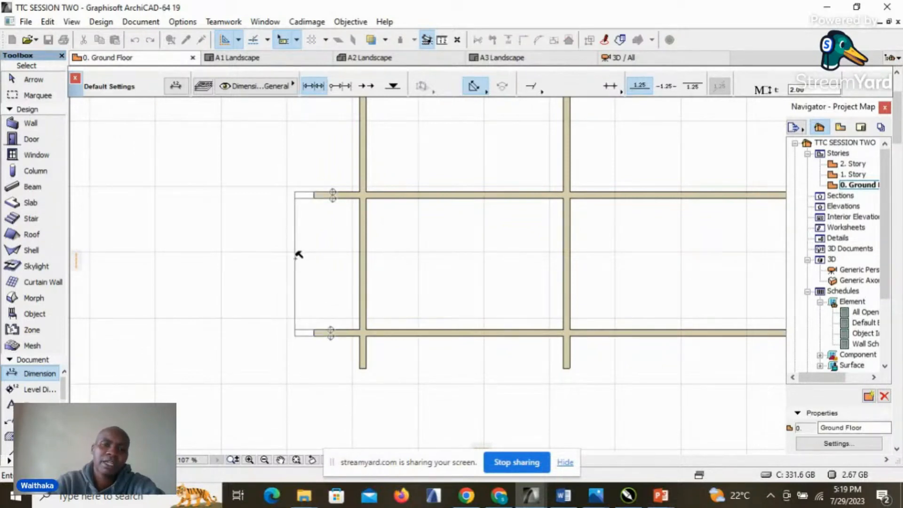
click(296, 255)
scroll(313, 292, up, 2)
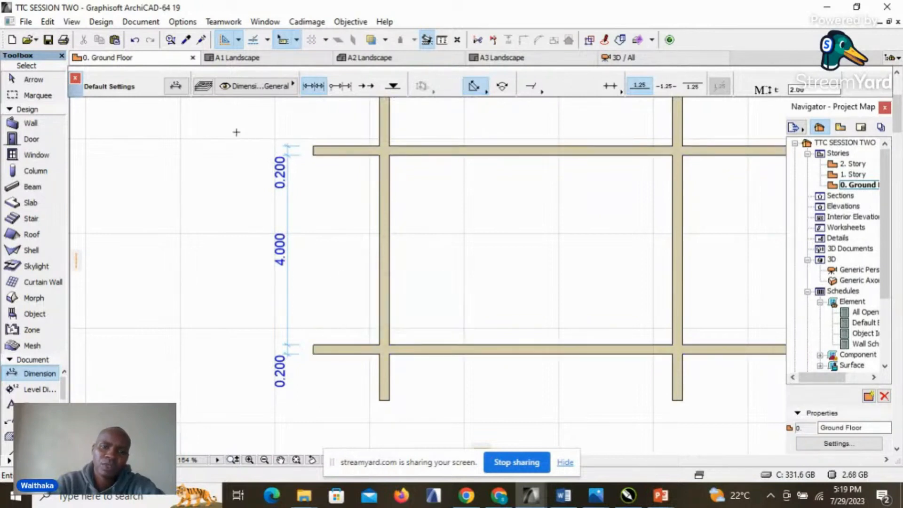
- Dimension the thicknesses and clear spacing of the two vertical walls, placing the dimension line just below their lower ends
scroll(236, 132, down, 2)
scroll(547, 315, up, 1)
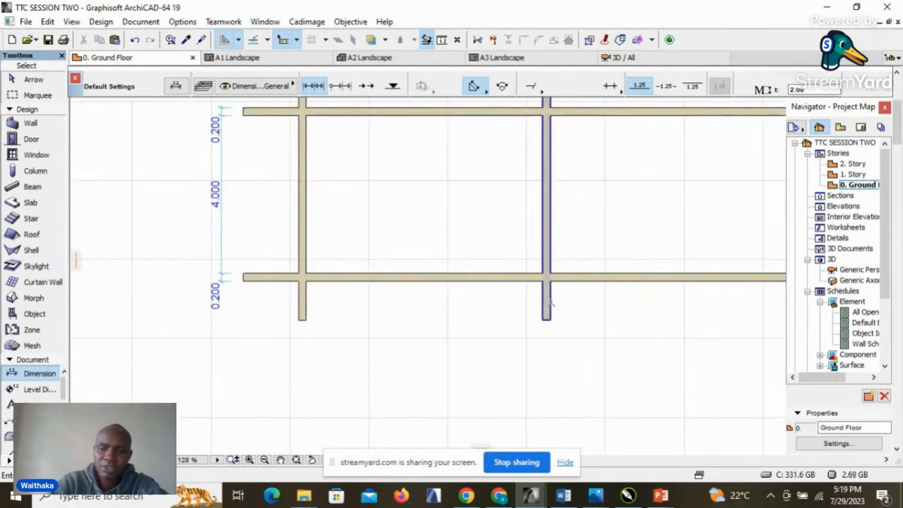
click(303, 303)
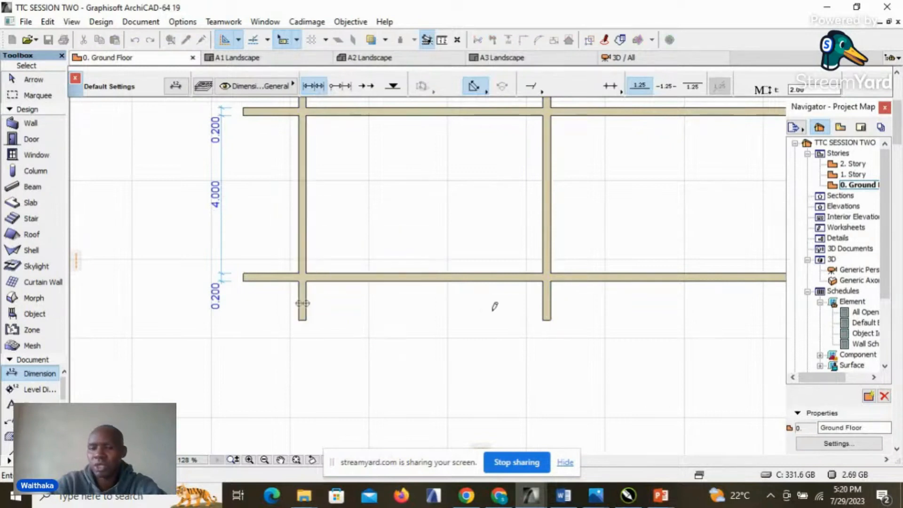
click(548, 304)
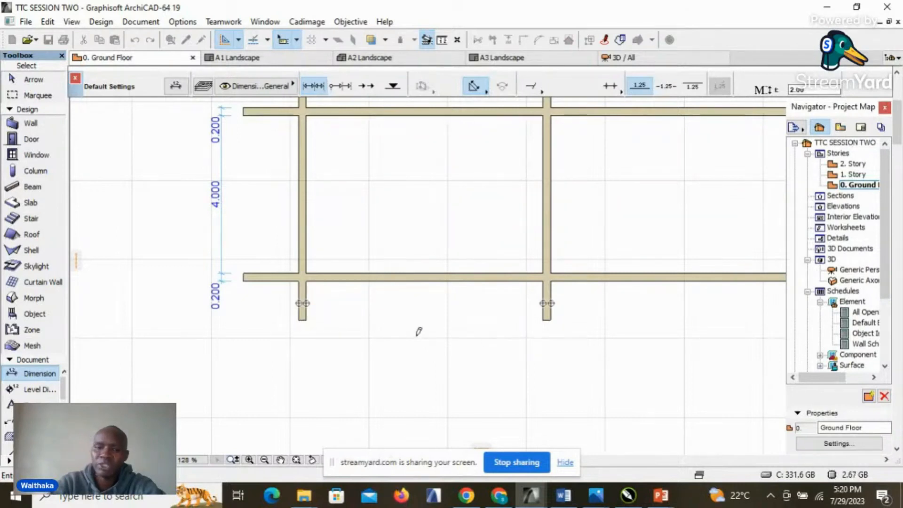
double_click(403, 329)
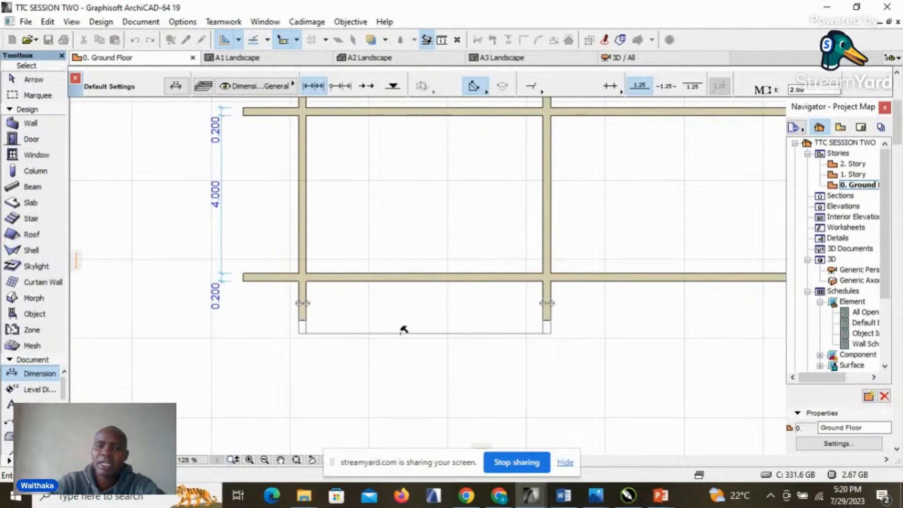
click(403, 329)
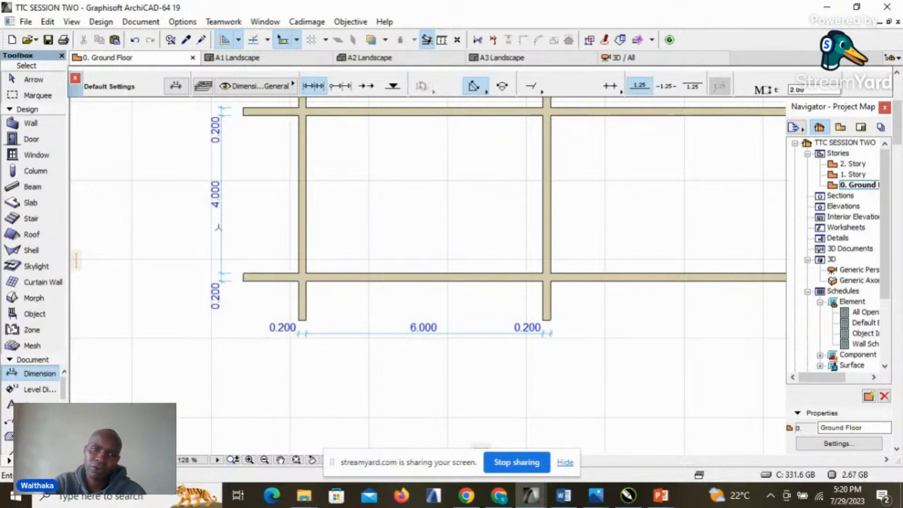
- Trim off all wall ends projecting past the four intersections so that only a closed rectangular room is left
scroll(332, 346, down, 3)
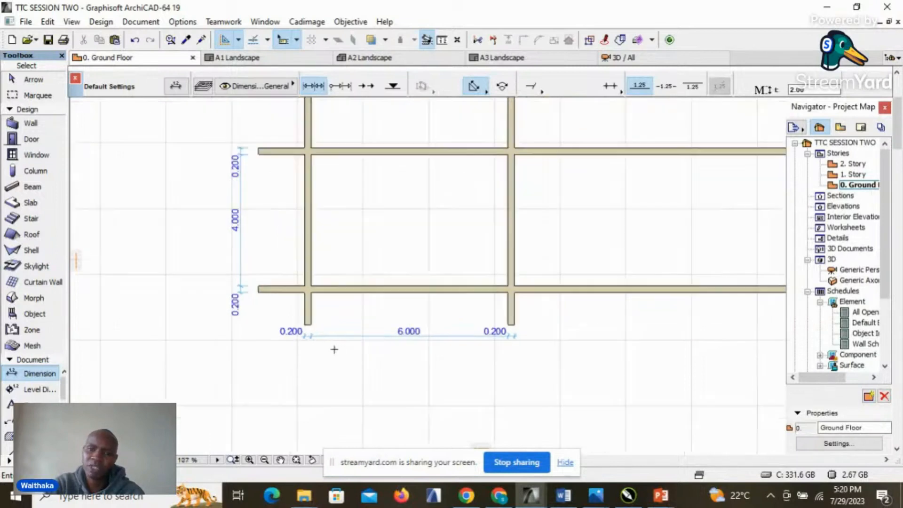
scroll(346, 391, down, 1)
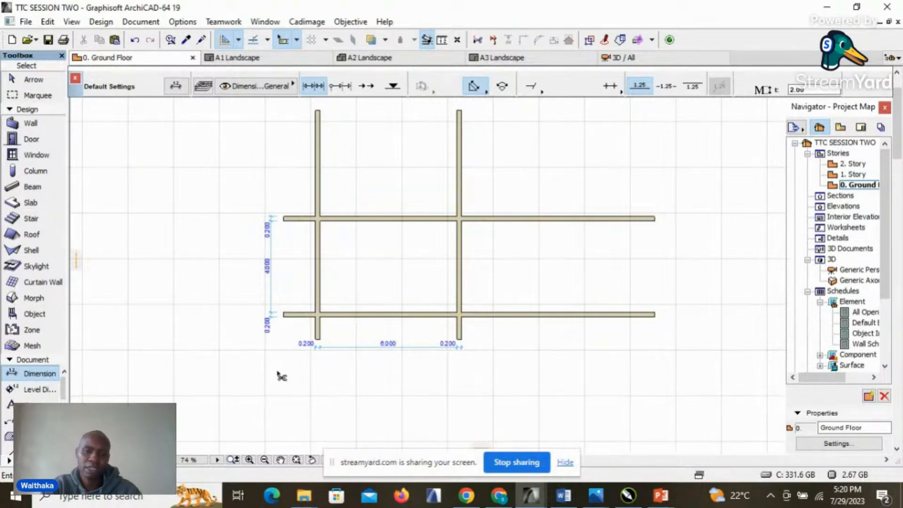
ctrl+click(288, 315)
ctrl+click(320, 333)
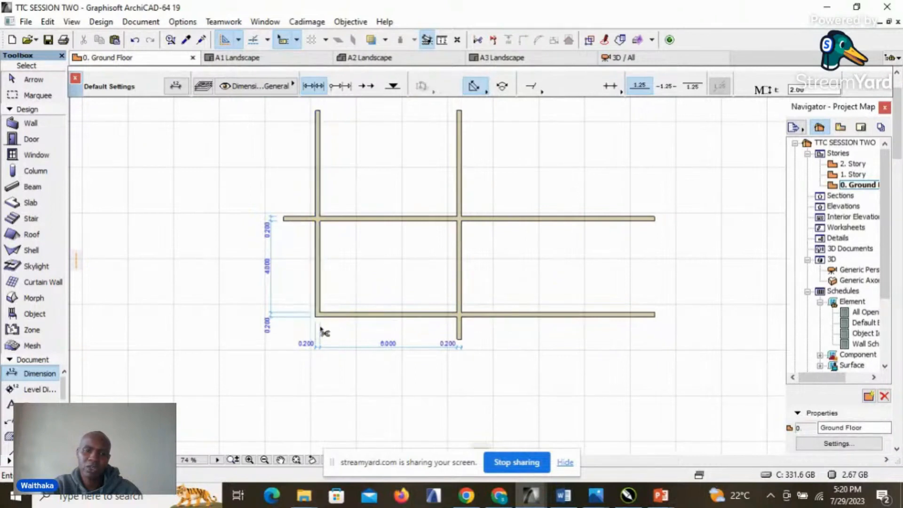
ctrl+click(462, 336)
ctrl+click(513, 315)
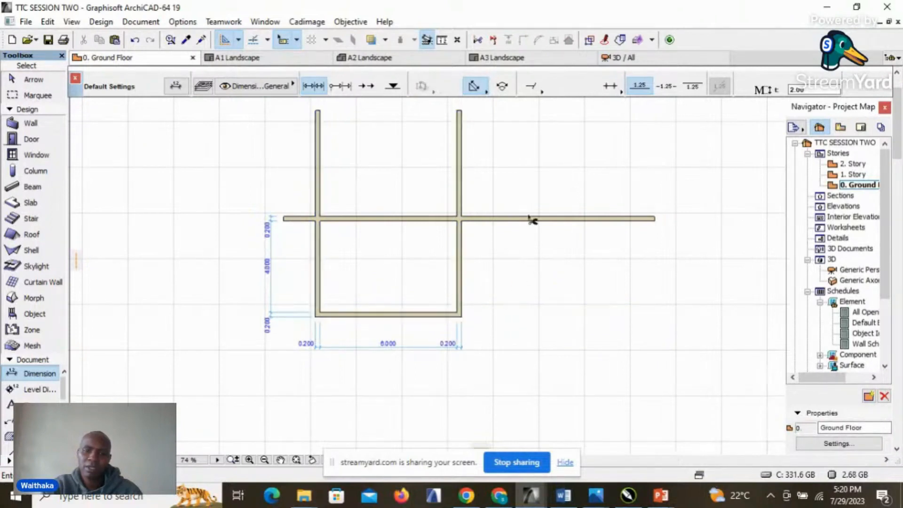
ctrl+click(529, 219)
ctrl+click(462, 203)
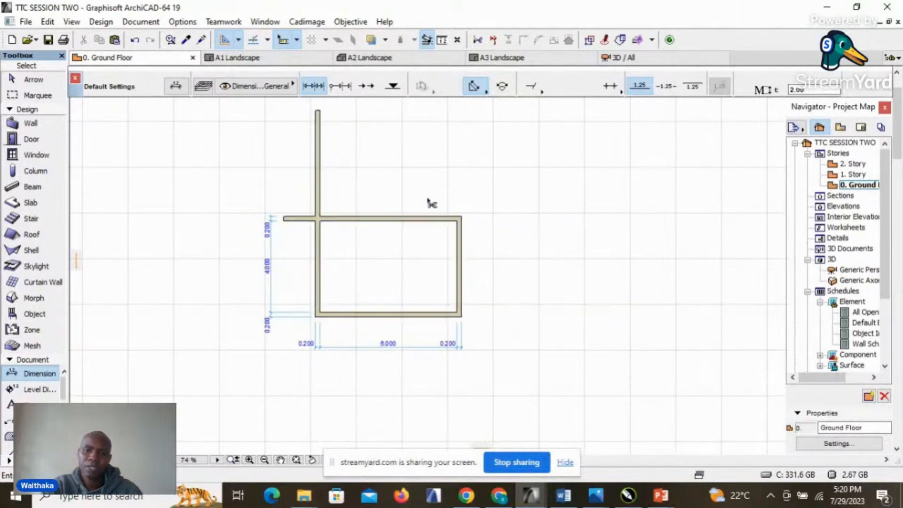
ctrl+click(319, 200)
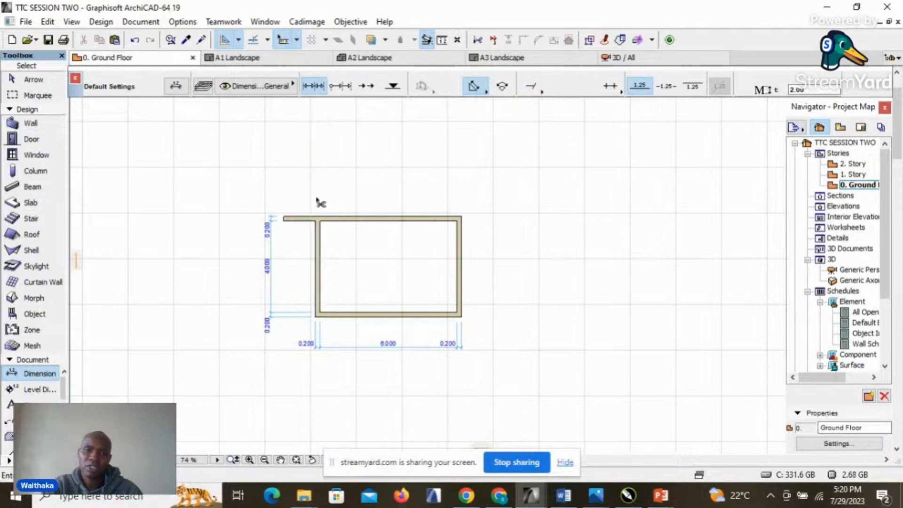
ctrl+click(300, 226)
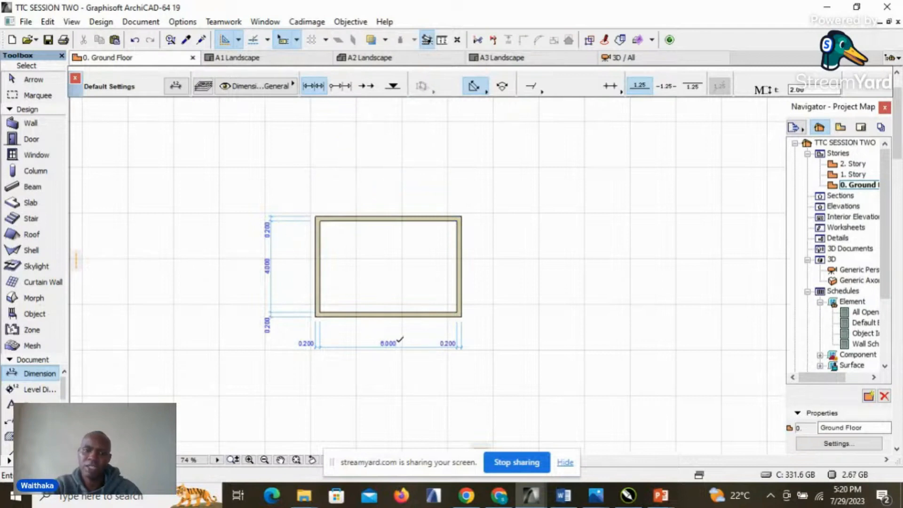
scroll(362, 297, up, 3)
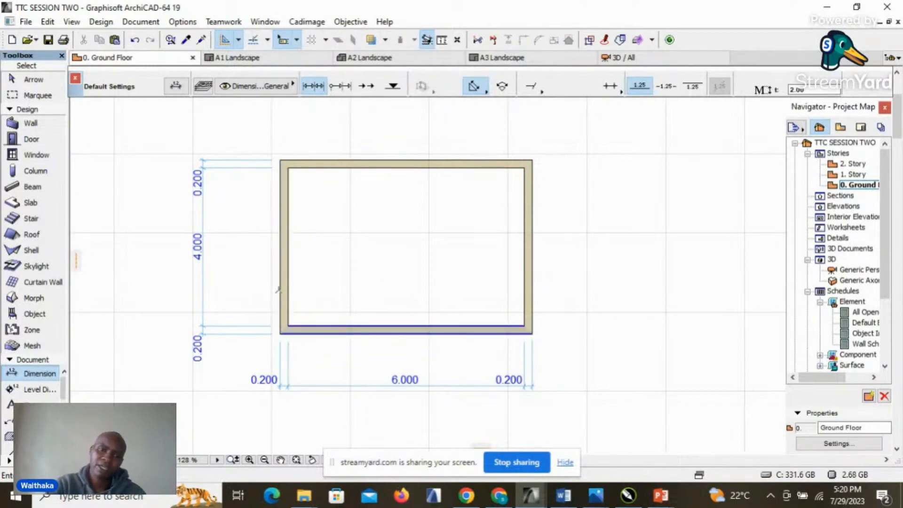
- Examine the dimension values for the wall thicknesses and clear spacings beside and below the rectangular room
scroll(396, 209, down, 1)
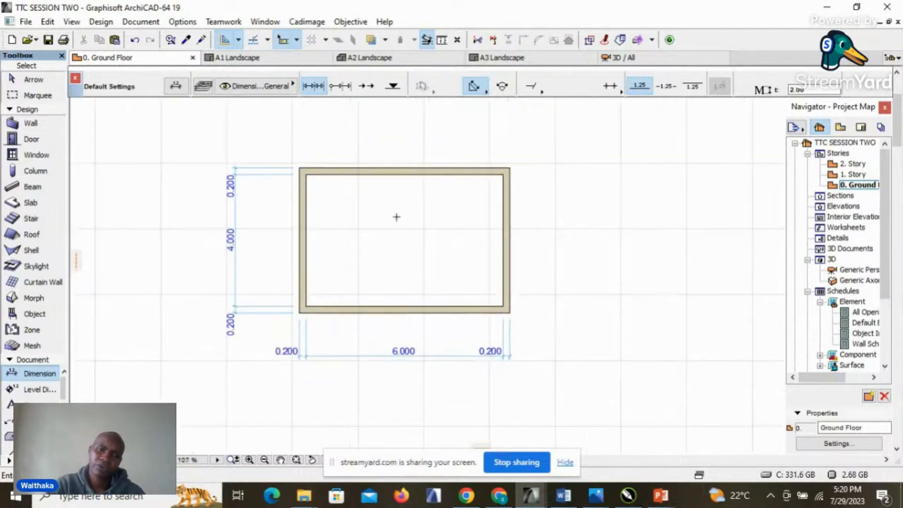
scroll(232, 218, up, 4)
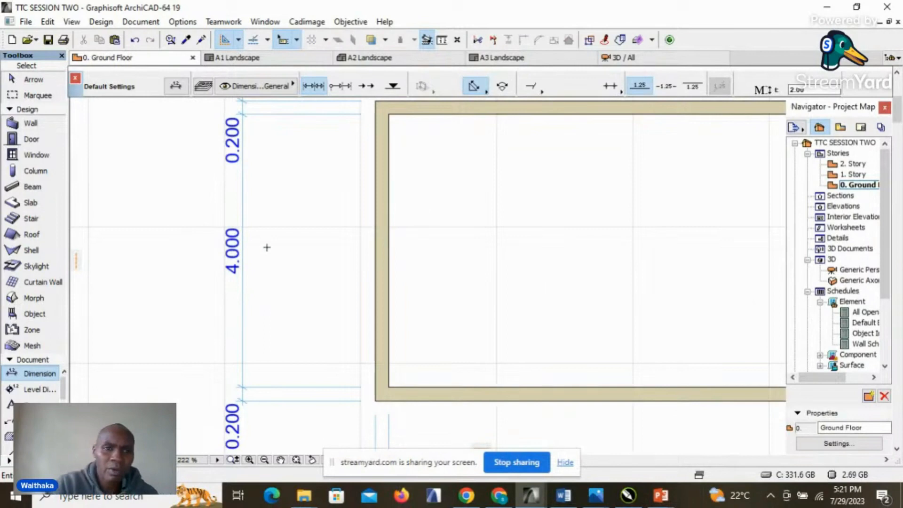
scroll(268, 246, down, 2)
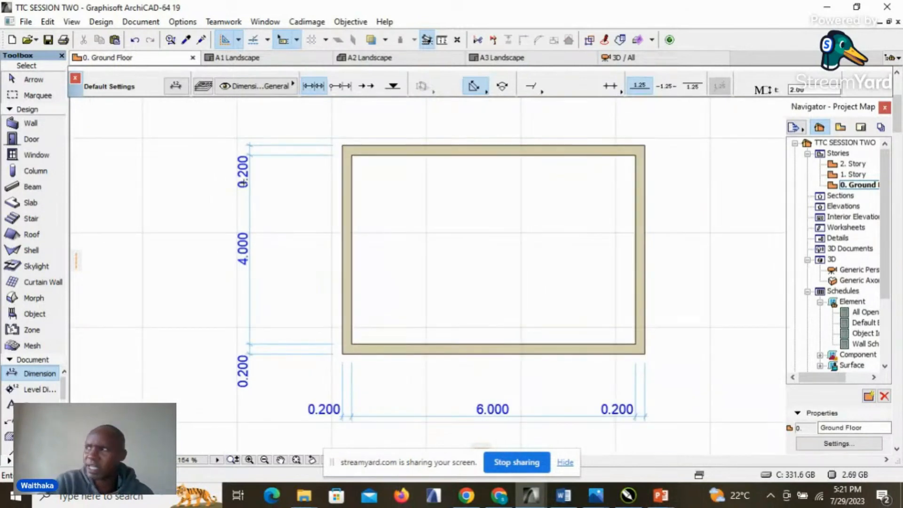
scroll(250, 255, up, 4)
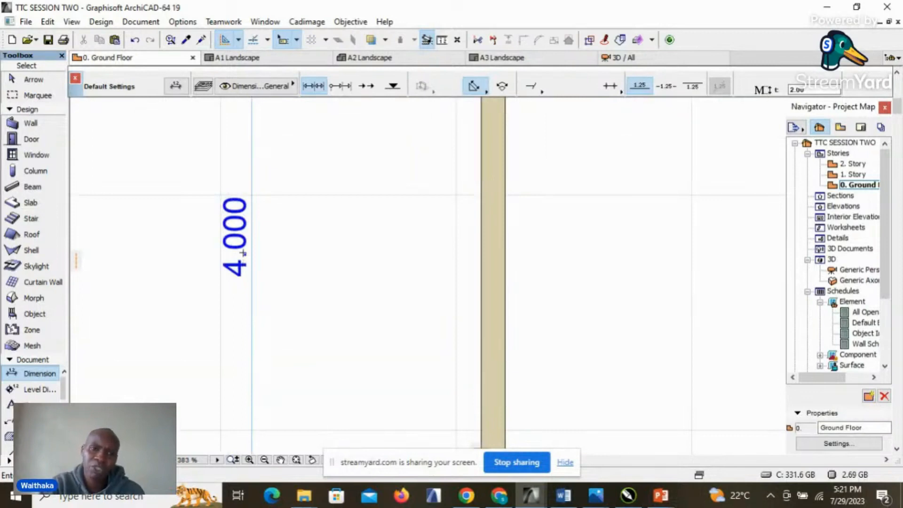
scroll(256, 240, down, 3)
scroll(258, 244, down, 2)
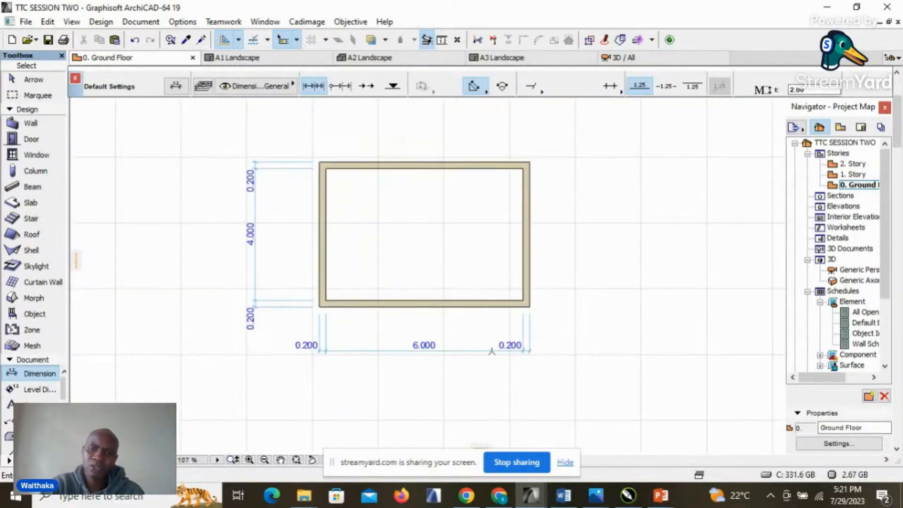
scroll(491, 351, up, 1)
scroll(485, 357, down, 1)
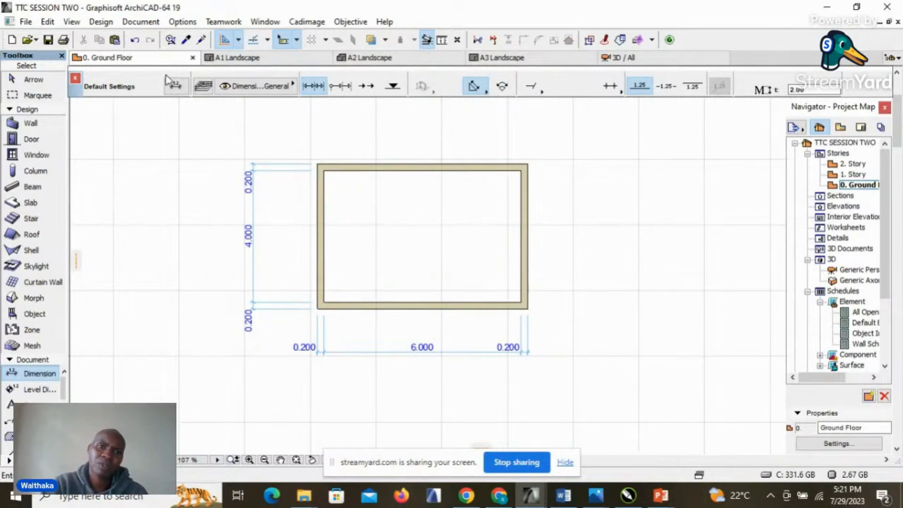
click(187, 24)
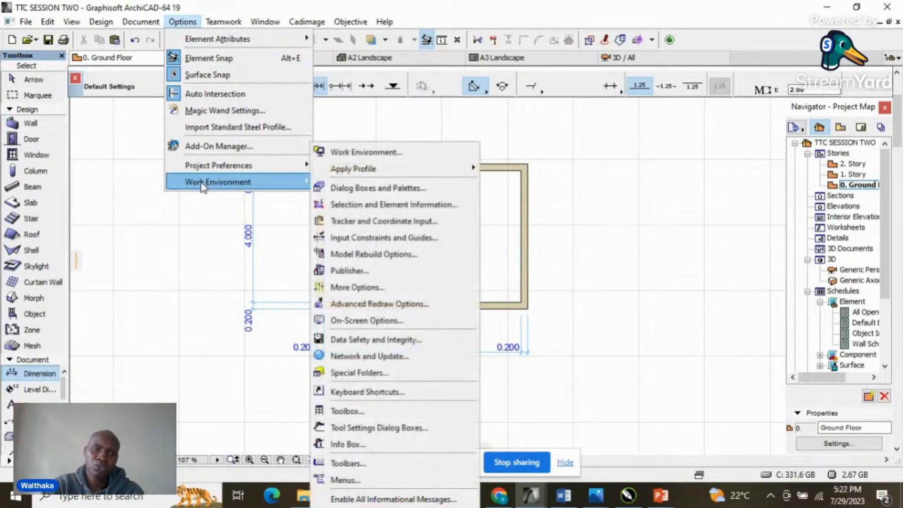
mouse_move(218, 170)
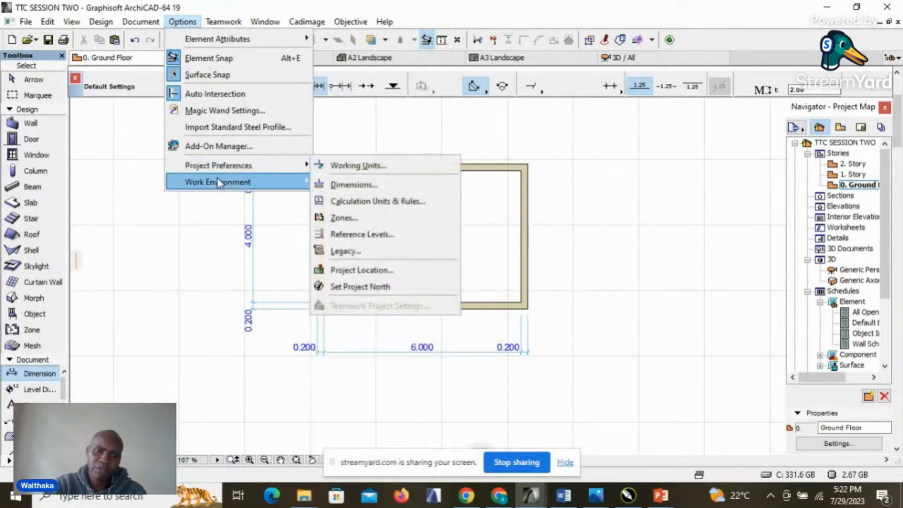
mouse_move(217, 186)
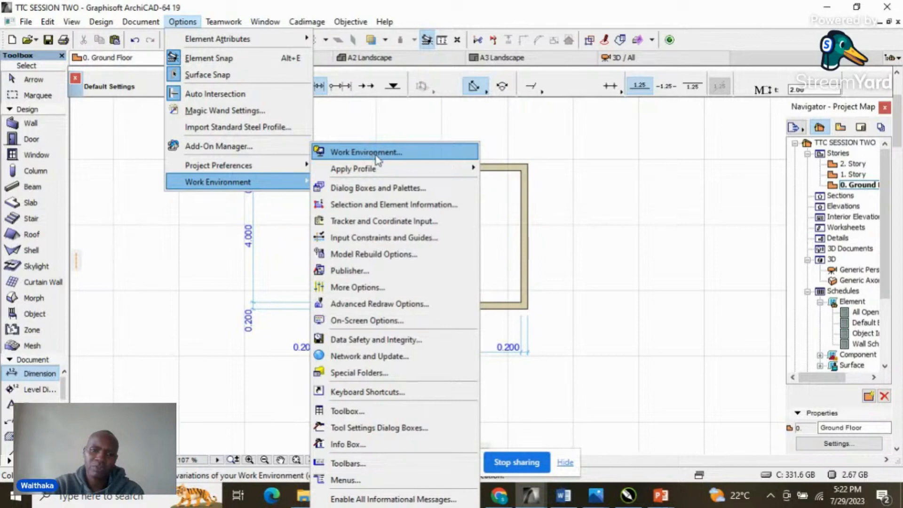
click(588, 237)
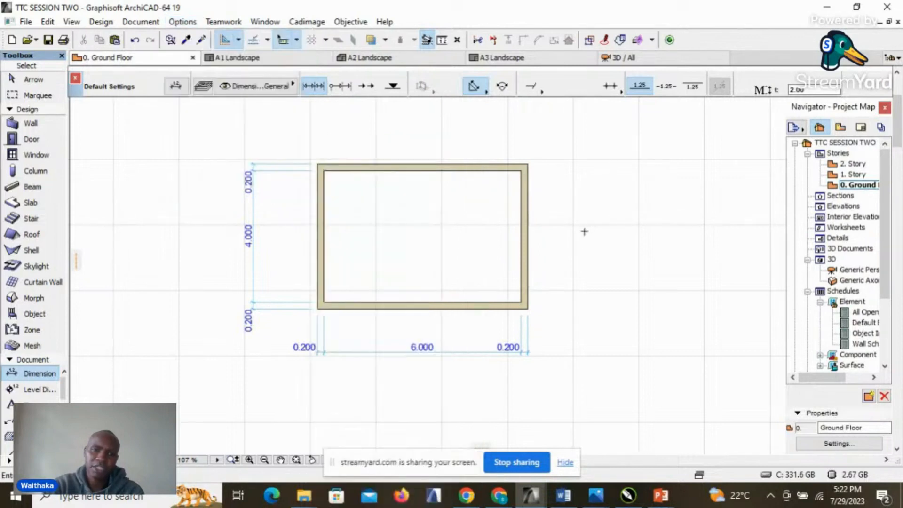
- Set the project's linear dimensions to the millimeter unit with 0 decimals
click(183, 24)
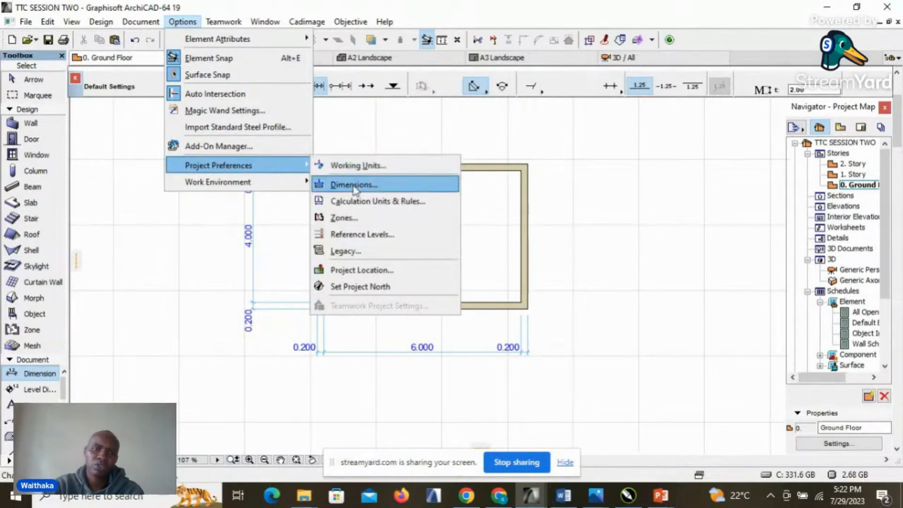
click(354, 186)
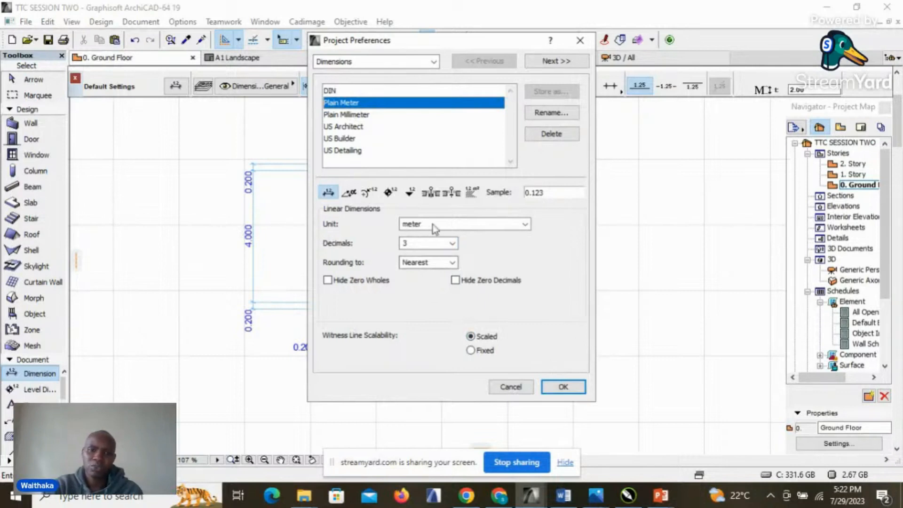
click(526, 228)
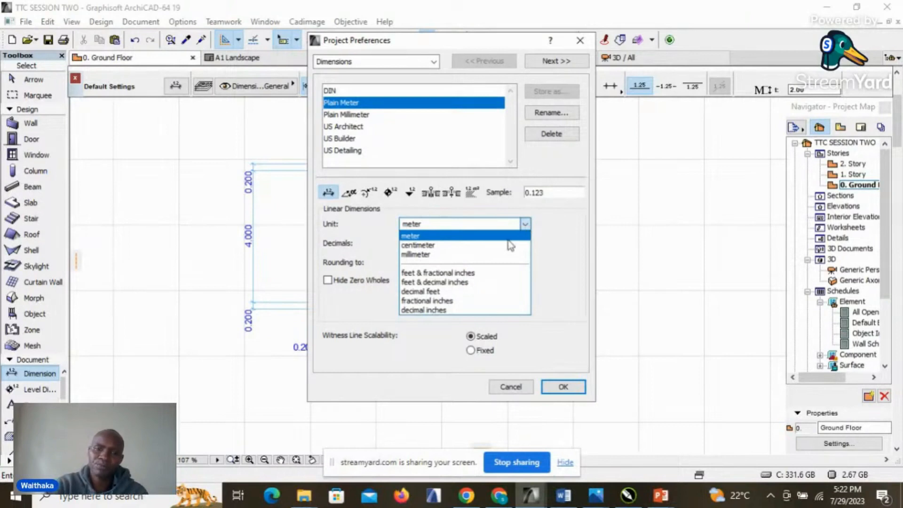
click(436, 255)
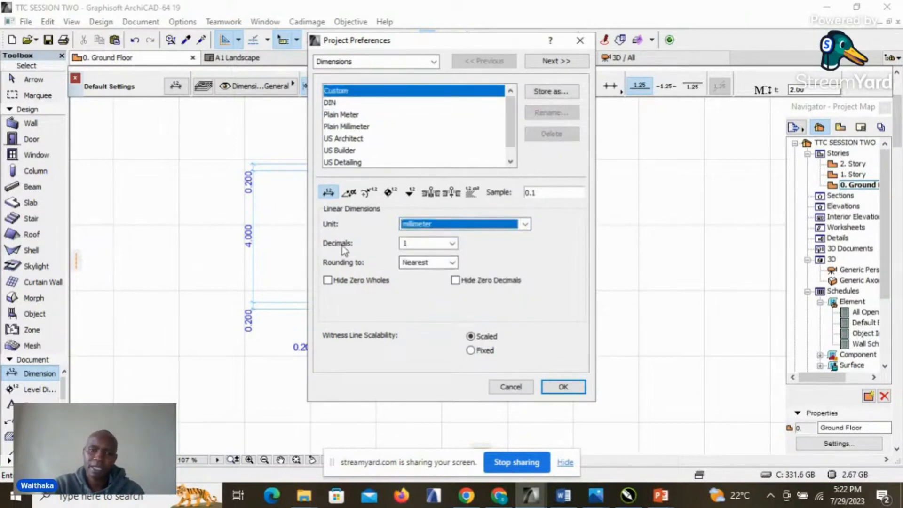
click(453, 244)
click(424, 254)
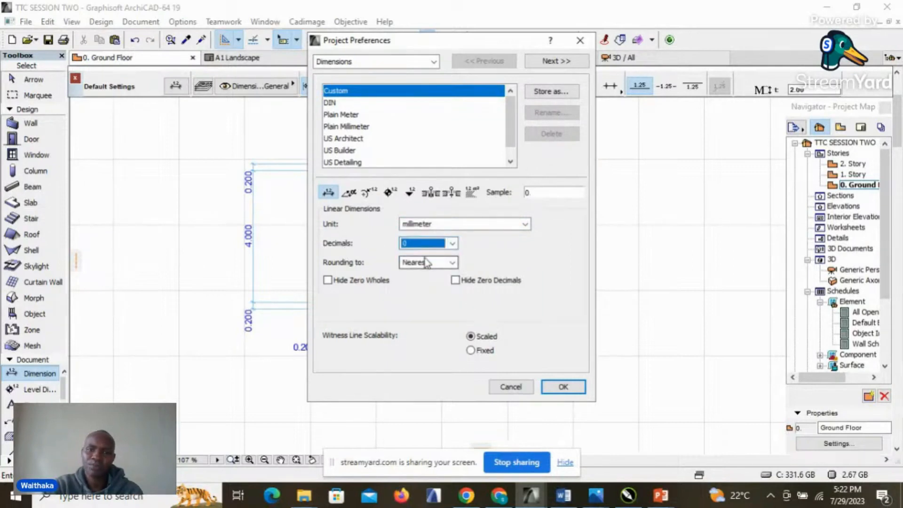
click(560, 389)
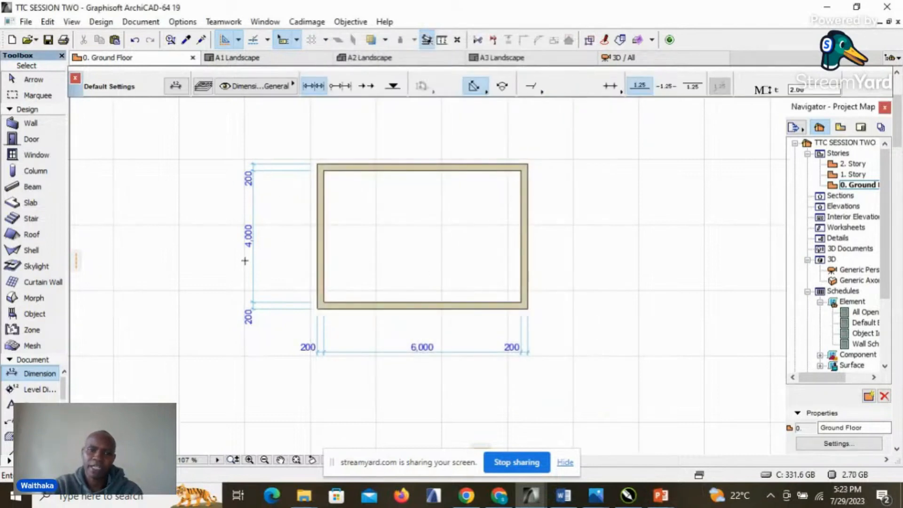
- Check how the millimetre dimensions read along the left side and below the room
scroll(422, 338, up, 3)
scroll(422, 333, down, 2)
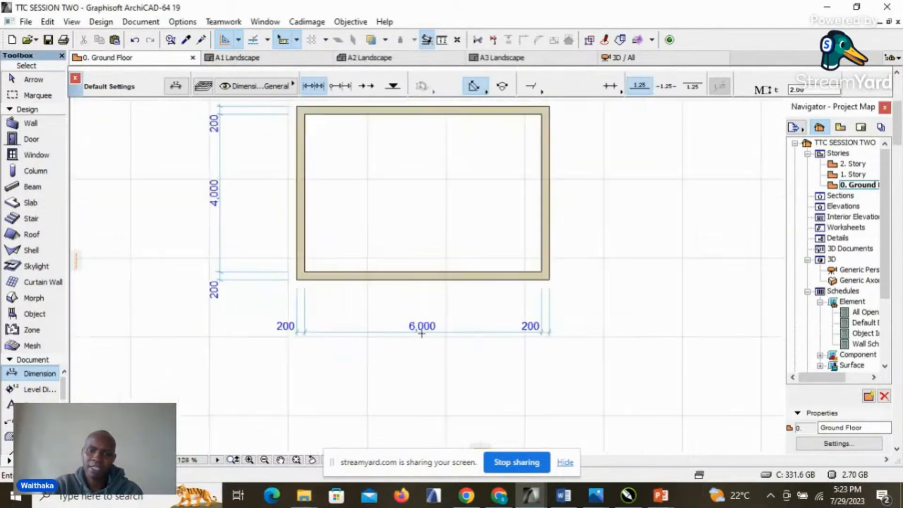
scroll(365, 306, up, 3)
scroll(485, 350, down, 2)
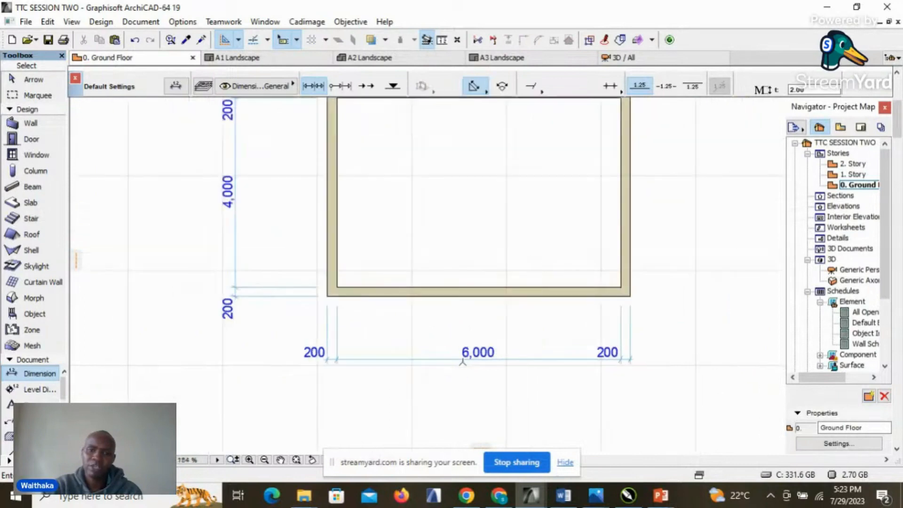
scroll(240, 278, down, 2)
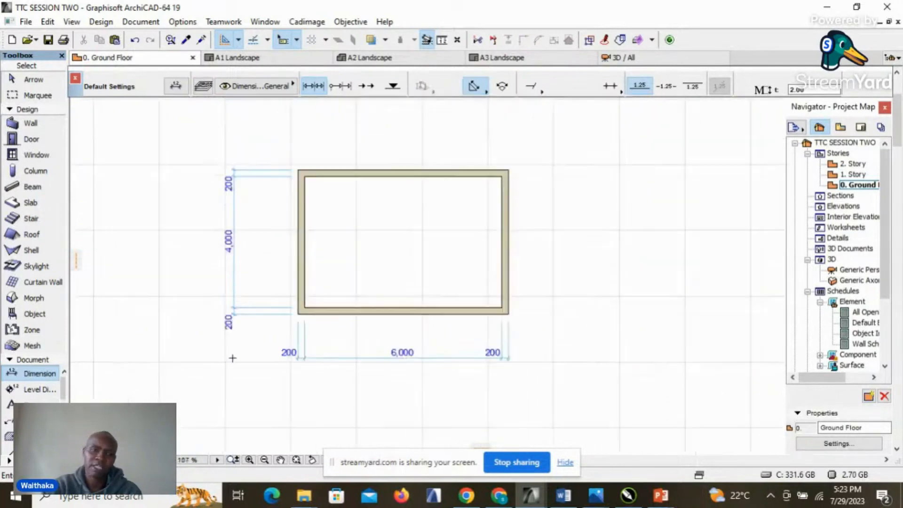
scroll(244, 262, up, 3)
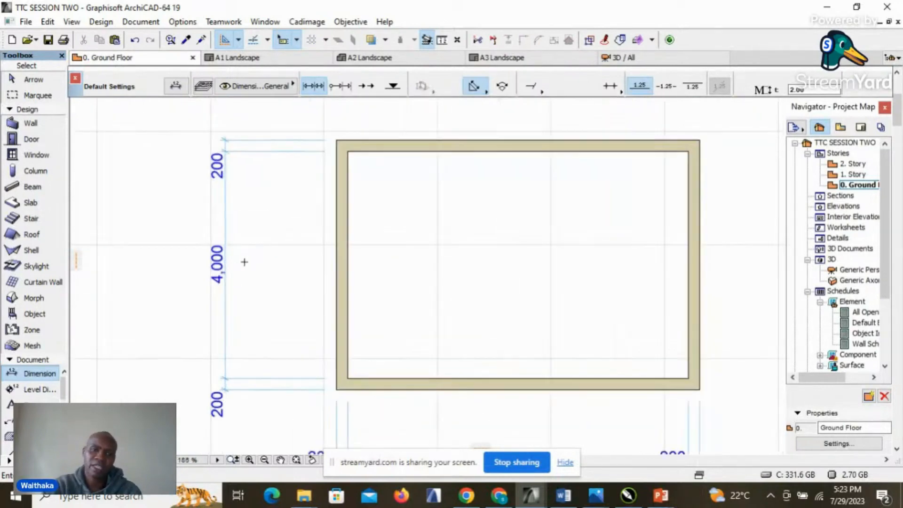
click(272, 263)
right_click(272, 263)
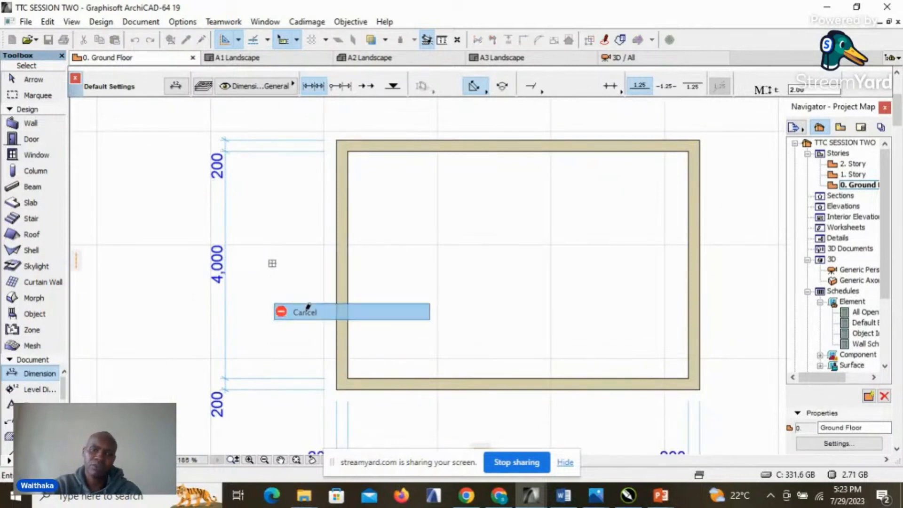
click(306, 312)
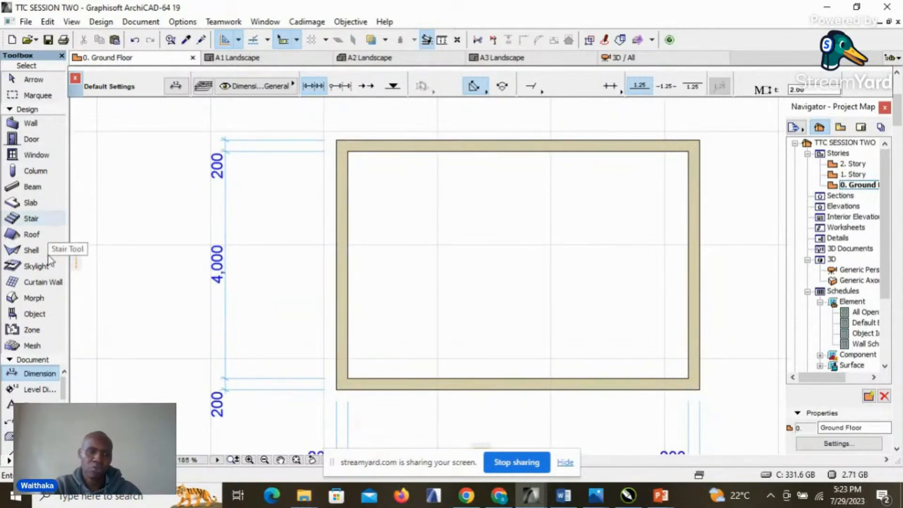
- Dimension the thicknesses and clear spacing of the two vertical walls, placing the dimension line just above the room
scroll(179, 265, down, 2)
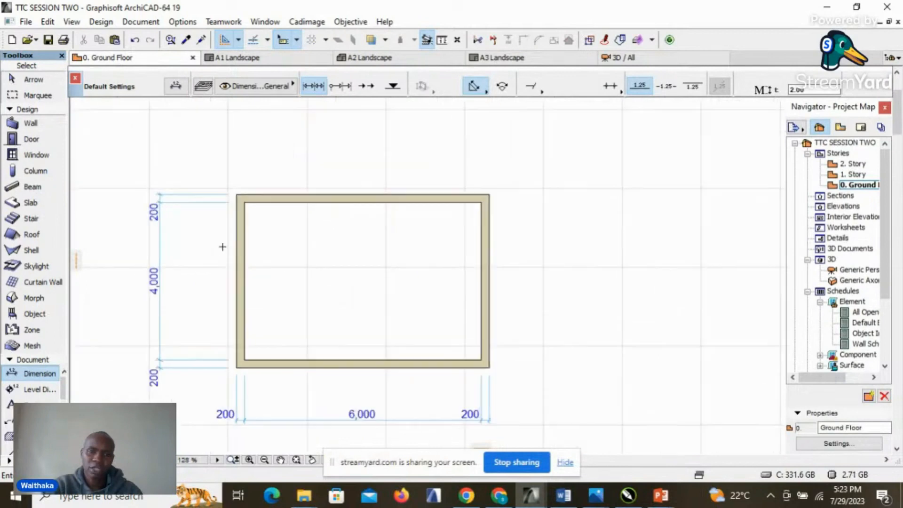
click(242, 245)
click(485, 263)
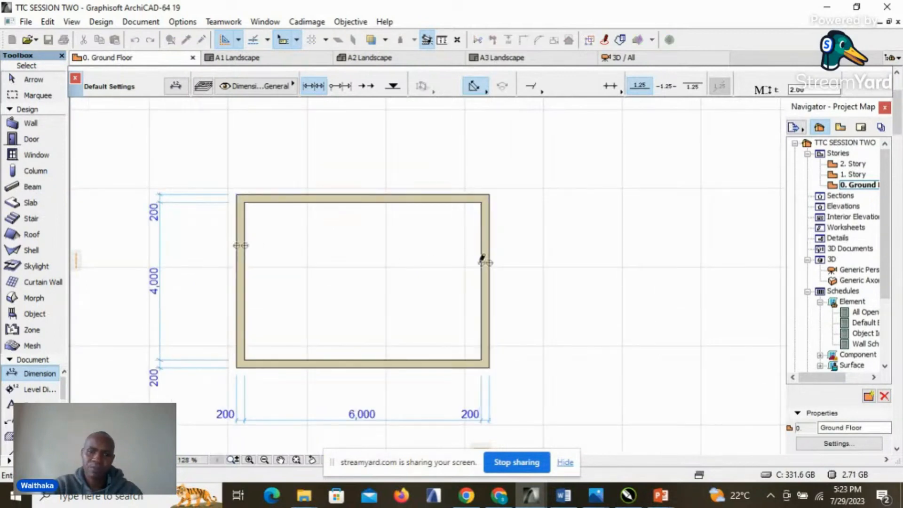
double_click(422, 169)
click(422, 173)
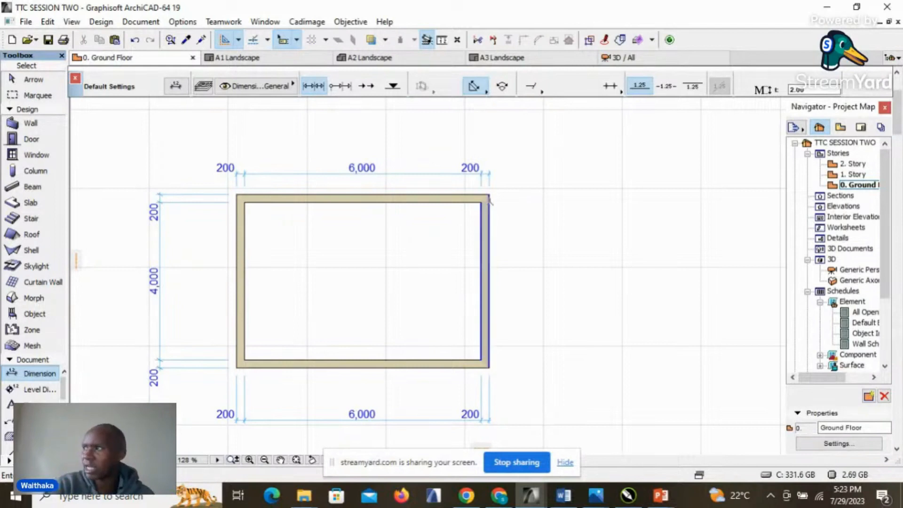
- Review the unit and decimals for linear dimensions in the project preferences, leaving the settings as they are
scroll(489, 200, down, 3)
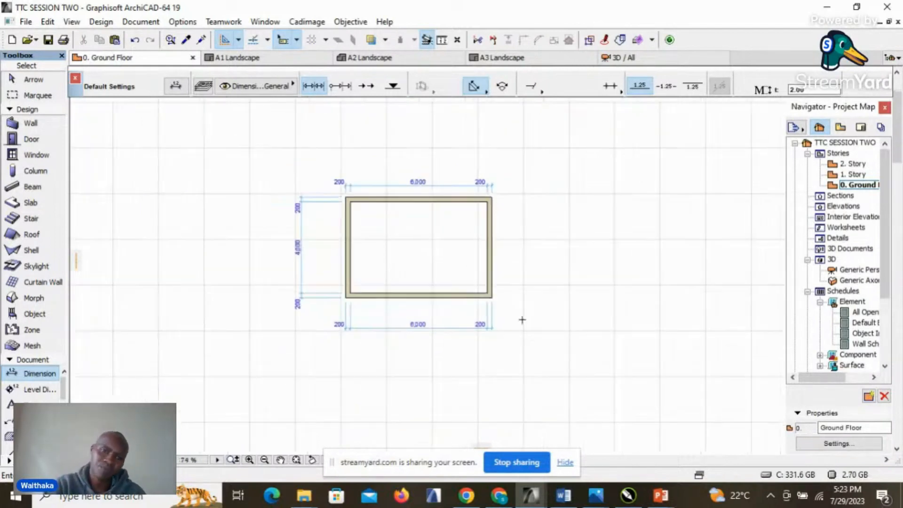
scroll(438, 183, up, 3)
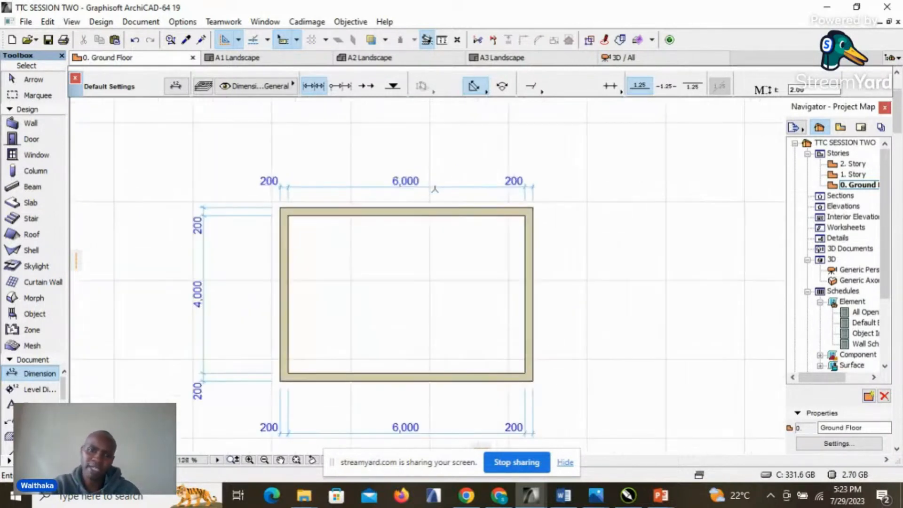
scroll(482, 271, down, 2)
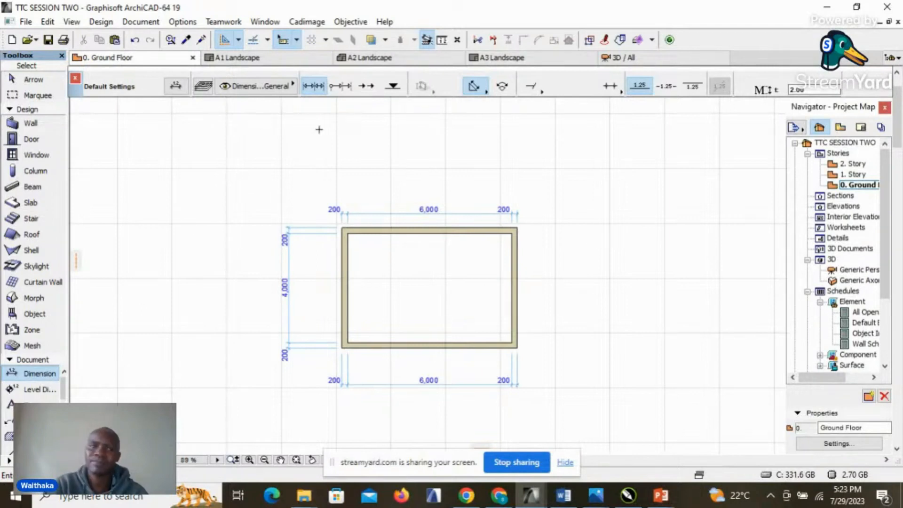
click(186, 23)
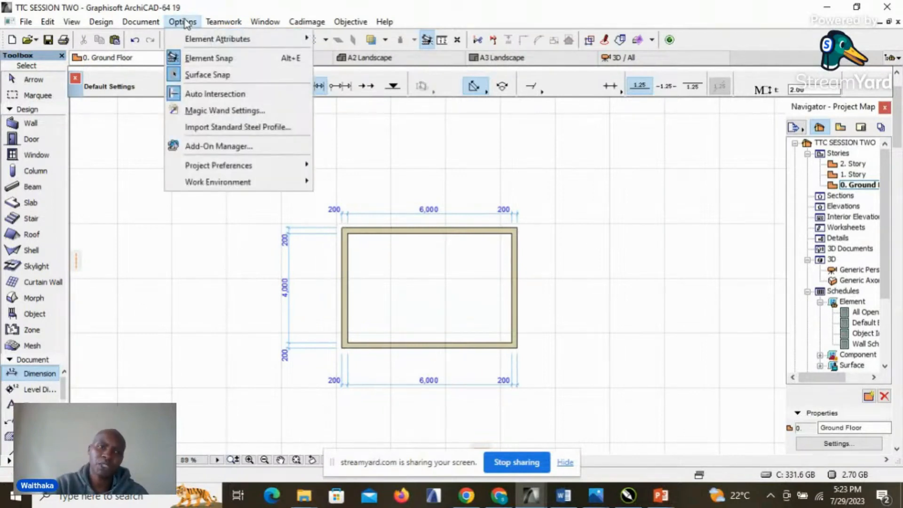
mouse_move(190, 170)
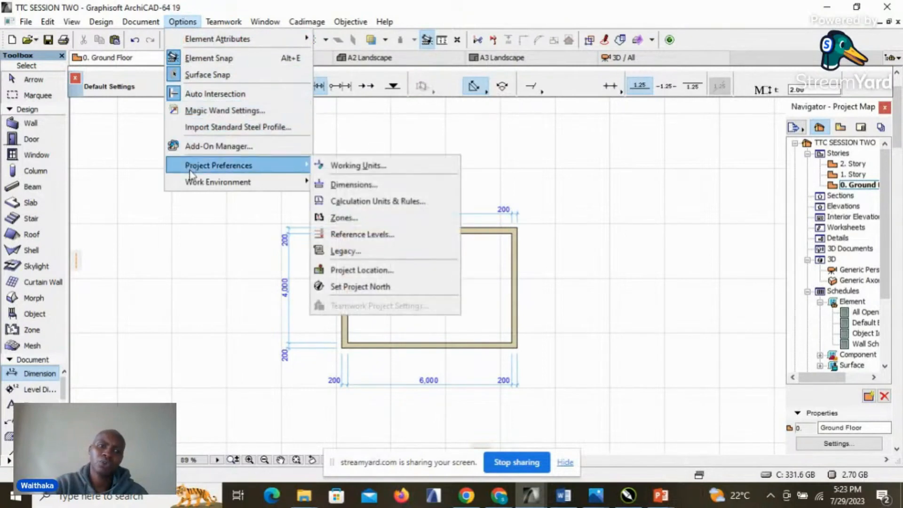
click(360, 187)
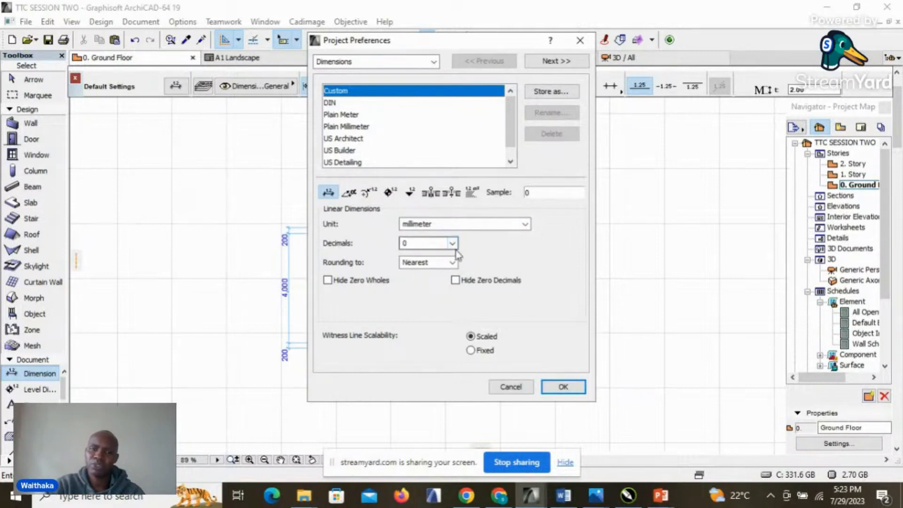
click(567, 389)
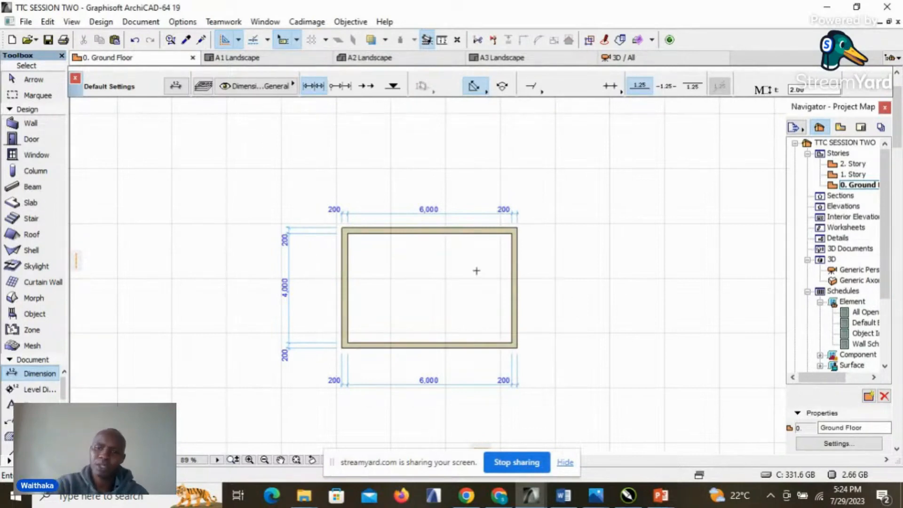
- Copy the room's left wall 2200 mm to the right as a vertical partition
scroll(476, 270, down, 3)
scroll(437, 235, up, 4)
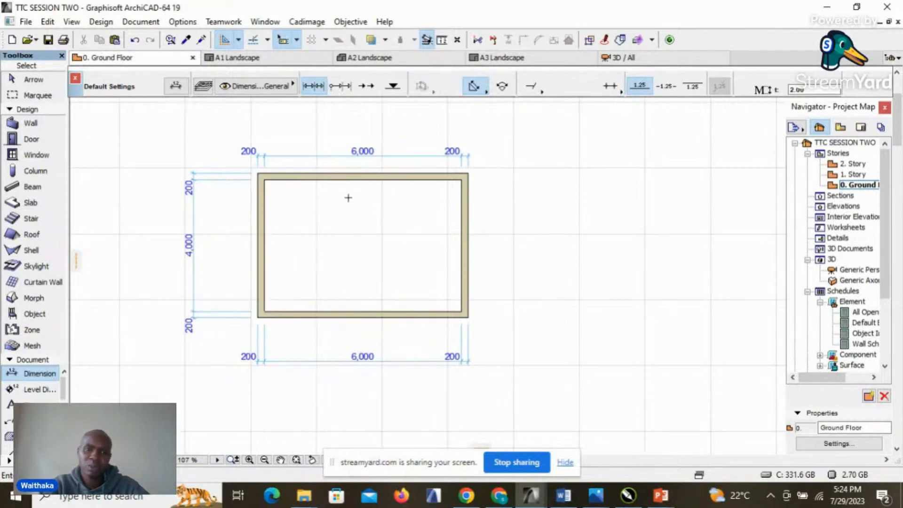
scroll(418, 197, up, 1)
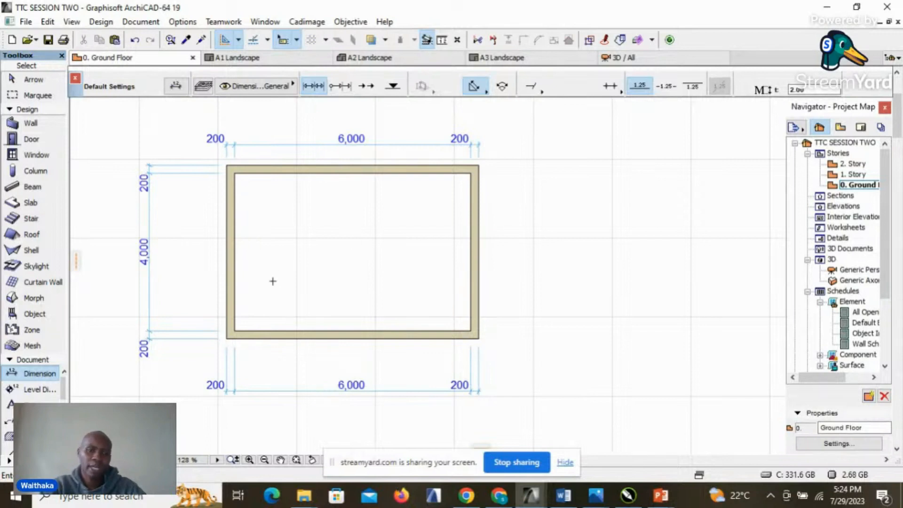
click(232, 281)
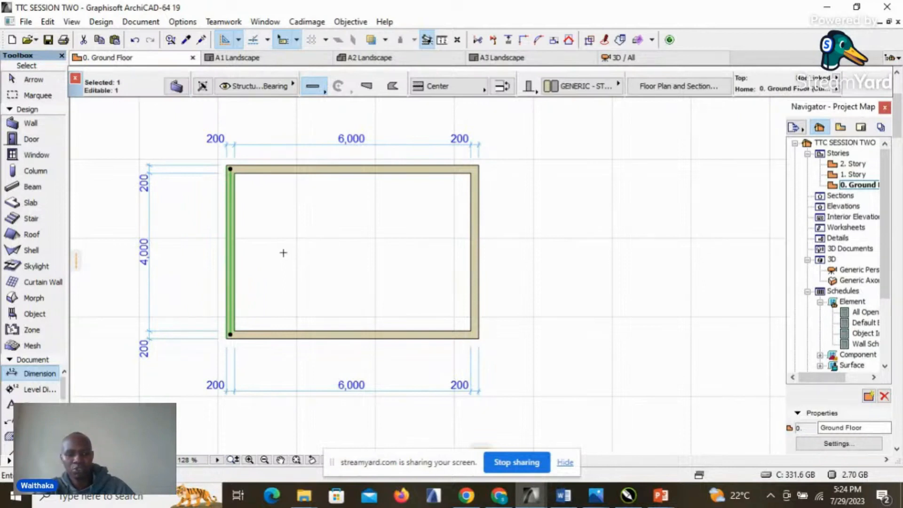
key(shift)
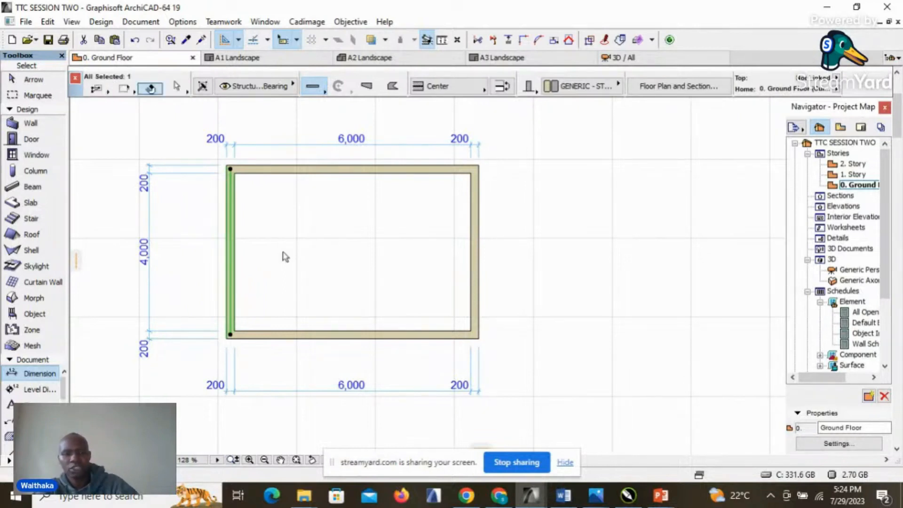
drag(234, 252, 323, 252)
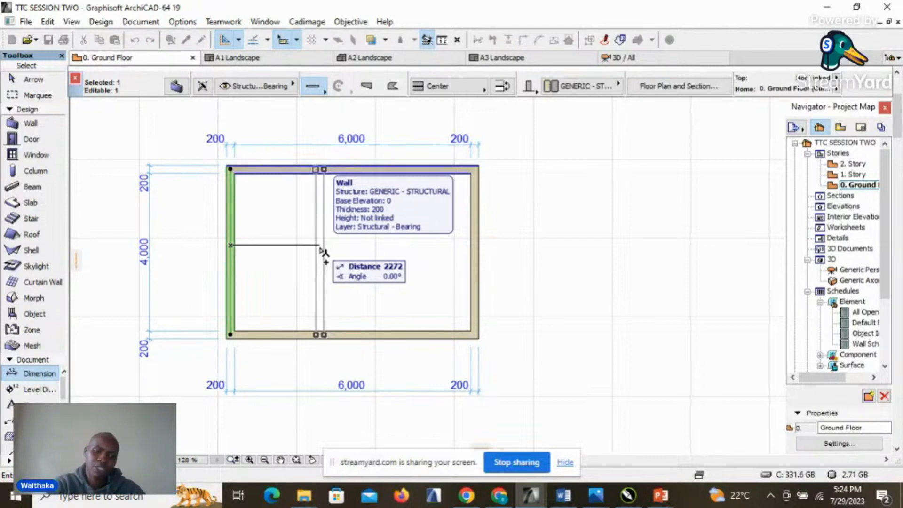
key(Tab)
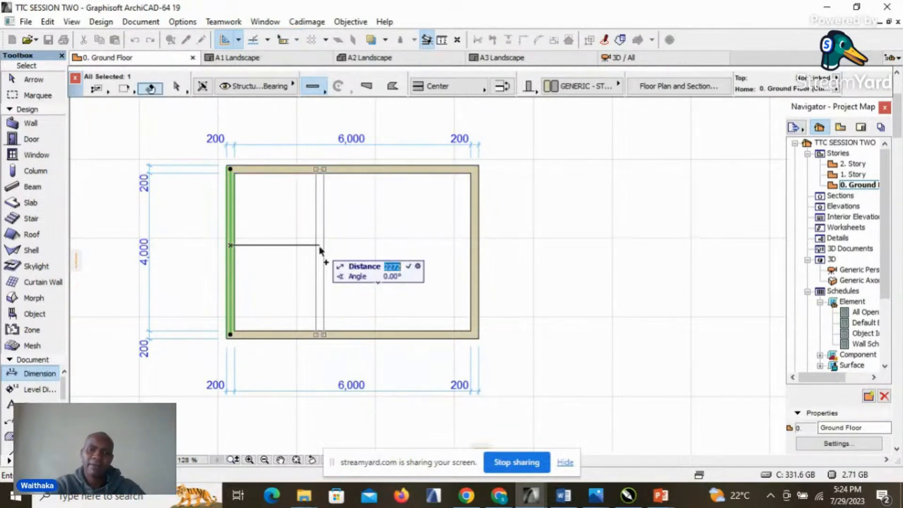
text(22)
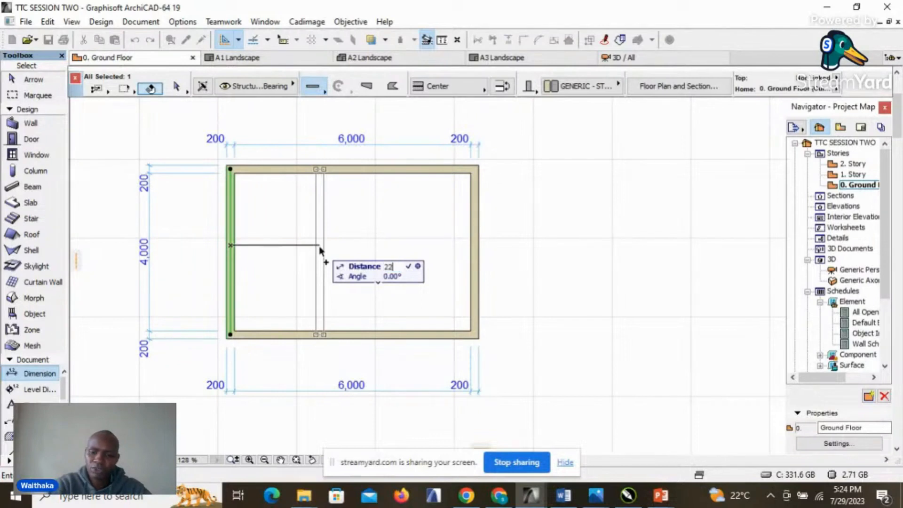
text(00)
key(Return)
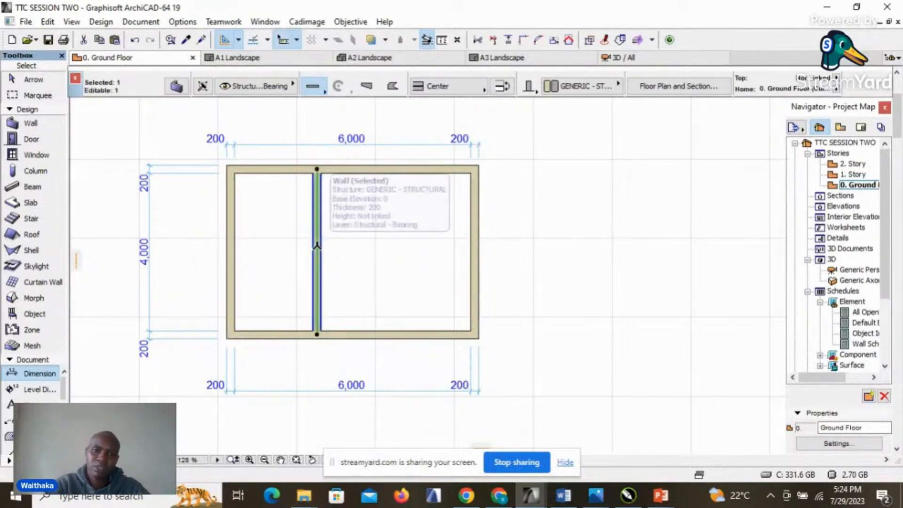
key(Escape)
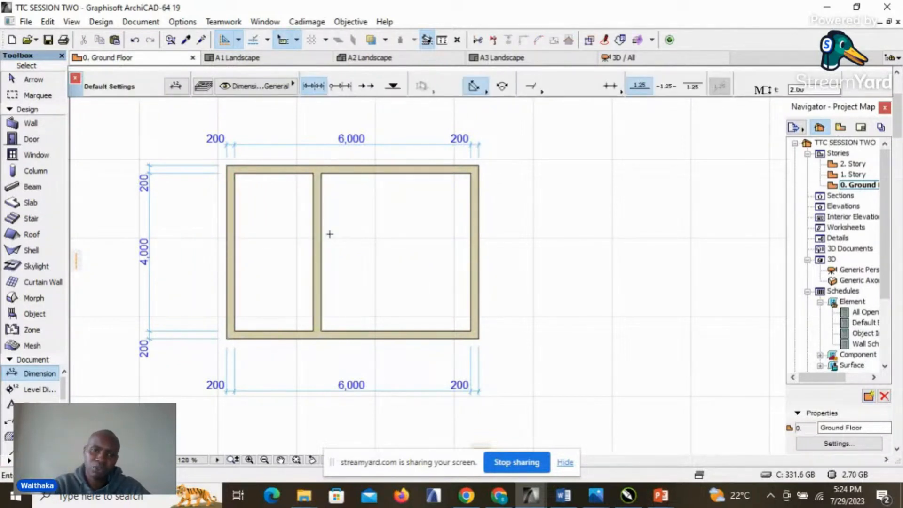
- Dimension the thicknesses and clear spacings of the three vertical walls, placing the dimension line across the room's upper half
scroll(396, 228, up, 1)
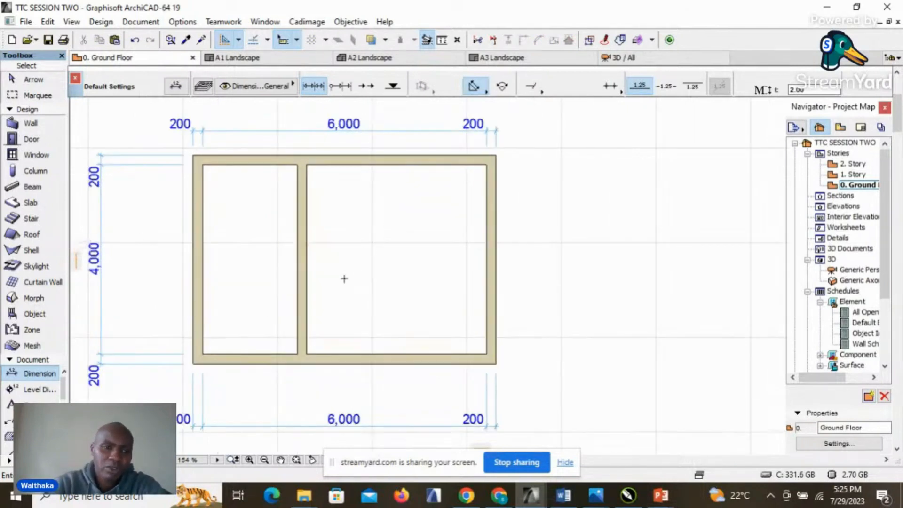
click(192, 260)
click(203, 261)
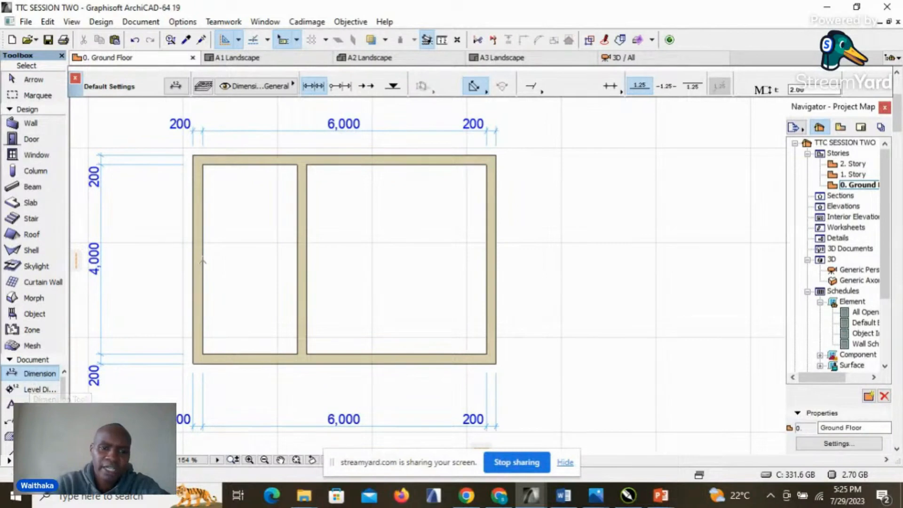
click(298, 260)
click(307, 260)
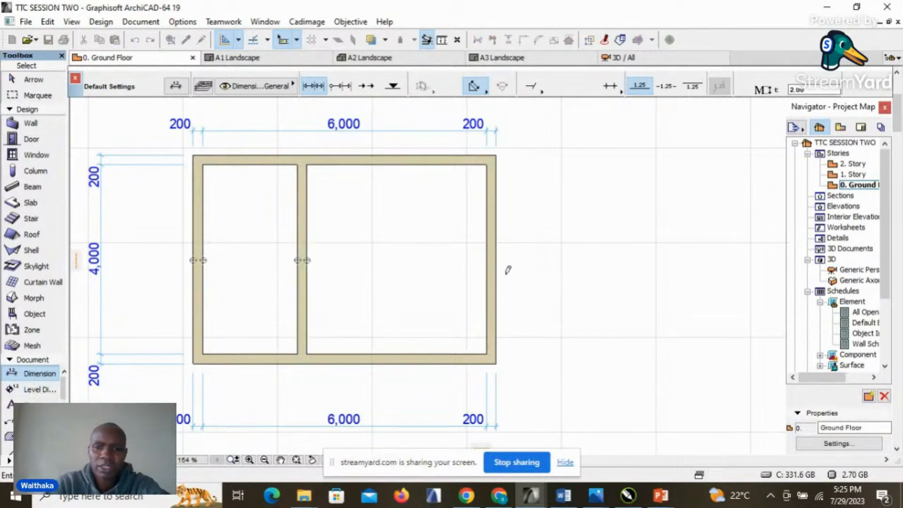
click(486, 260)
click(497, 260)
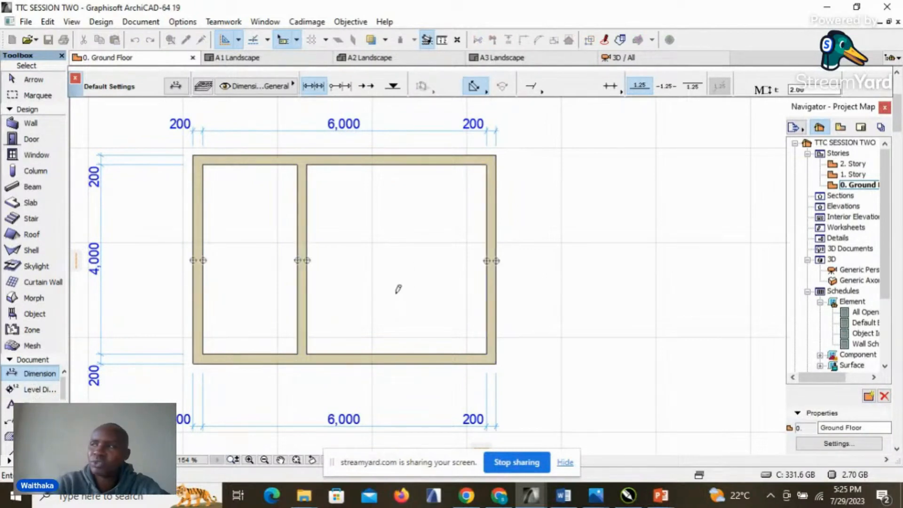
double_click(366, 230)
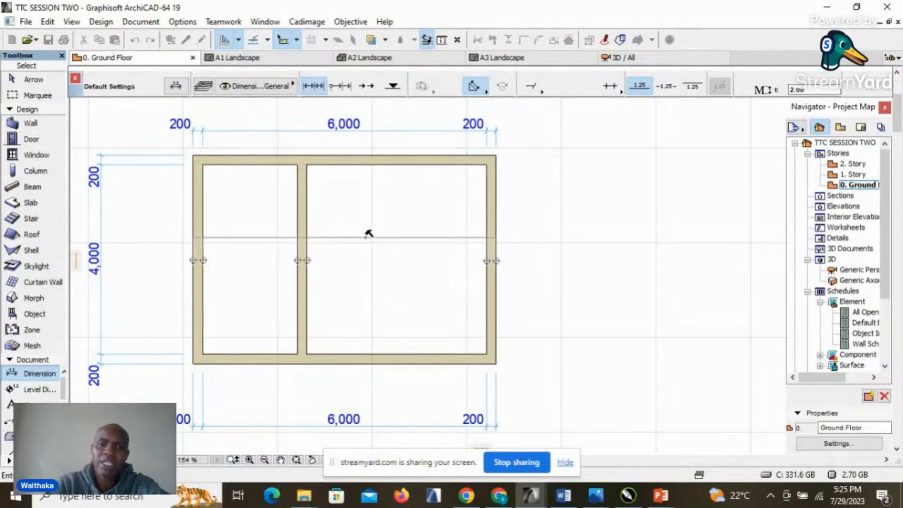
click(368, 231)
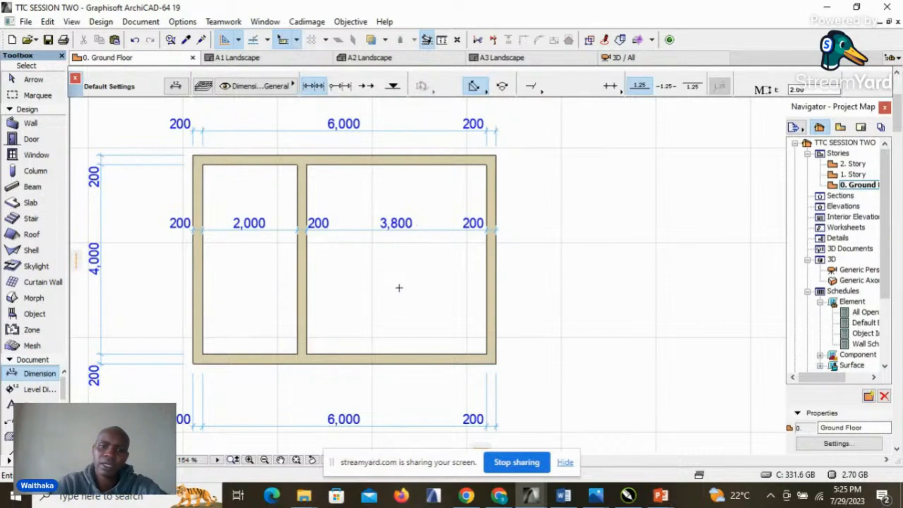
- Copy the room's bottom wall 2000 mm upward as a horizontal partition
shift+click(387, 360)
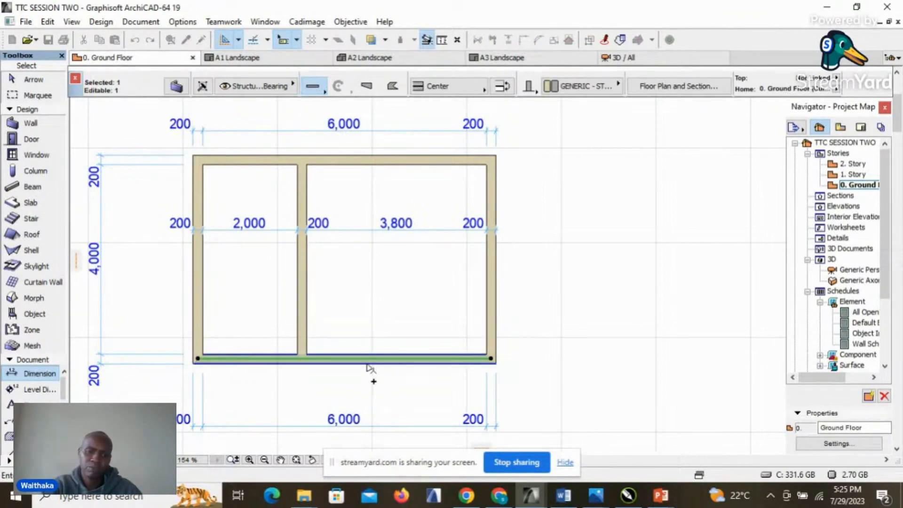
drag(369, 366, 370, 298)
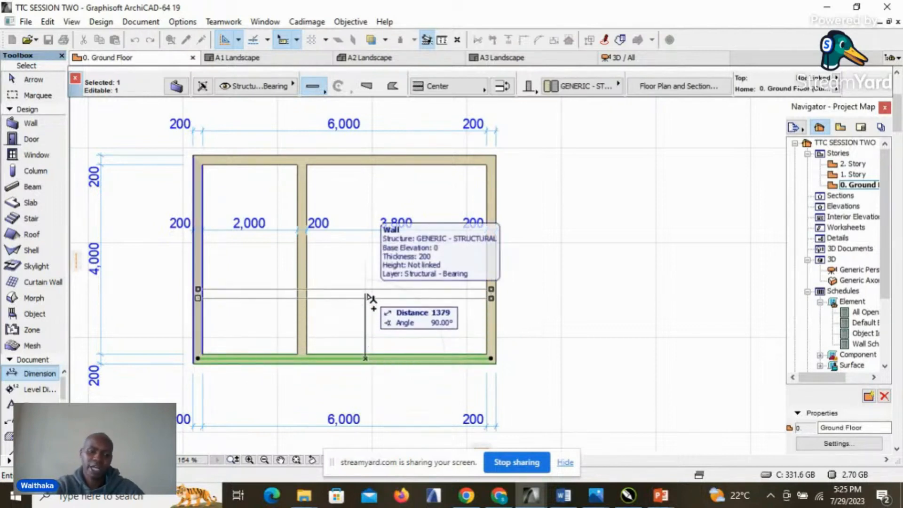
key(Tab)
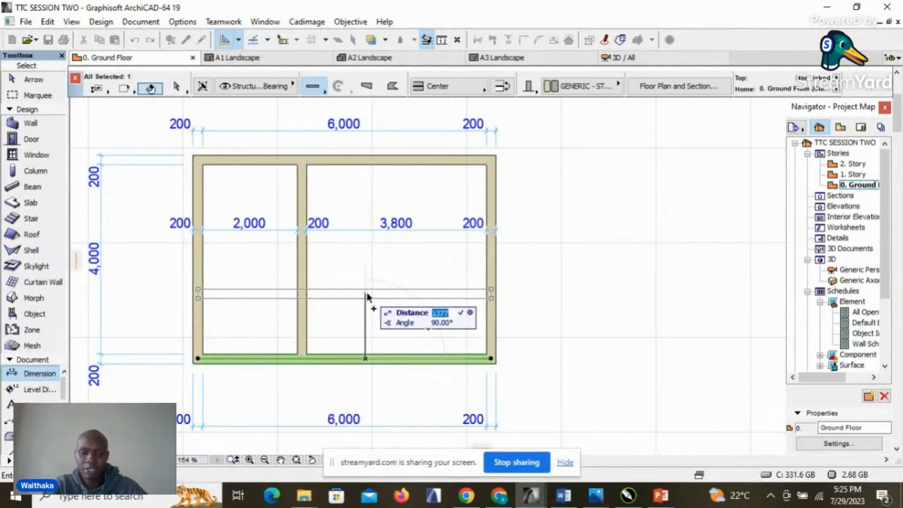
text(2)
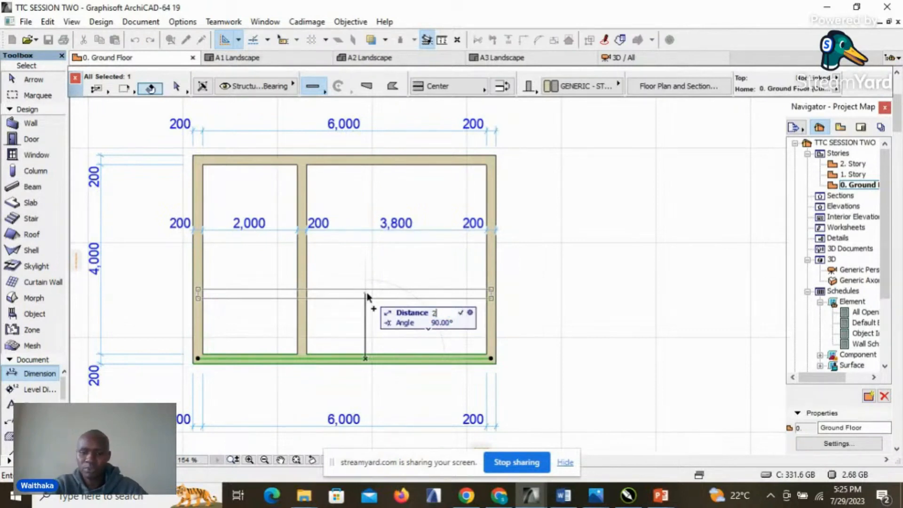
text(000)
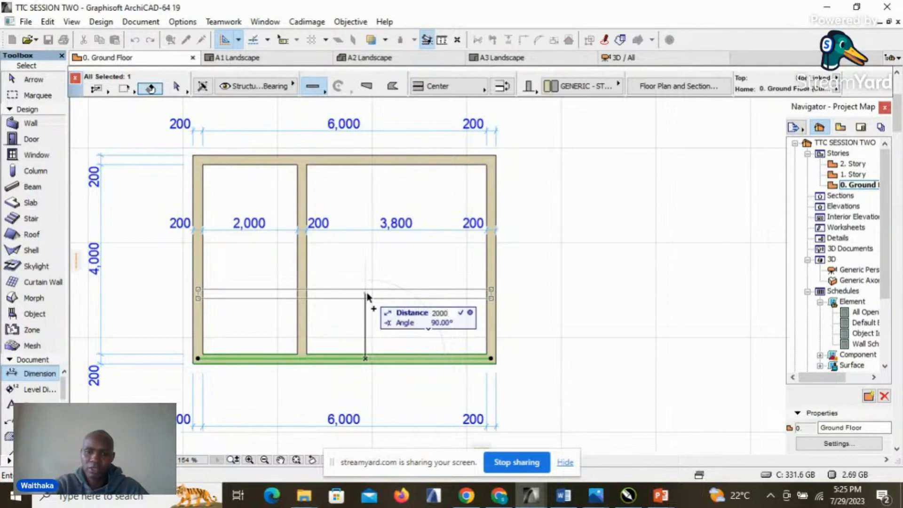
key(Return)
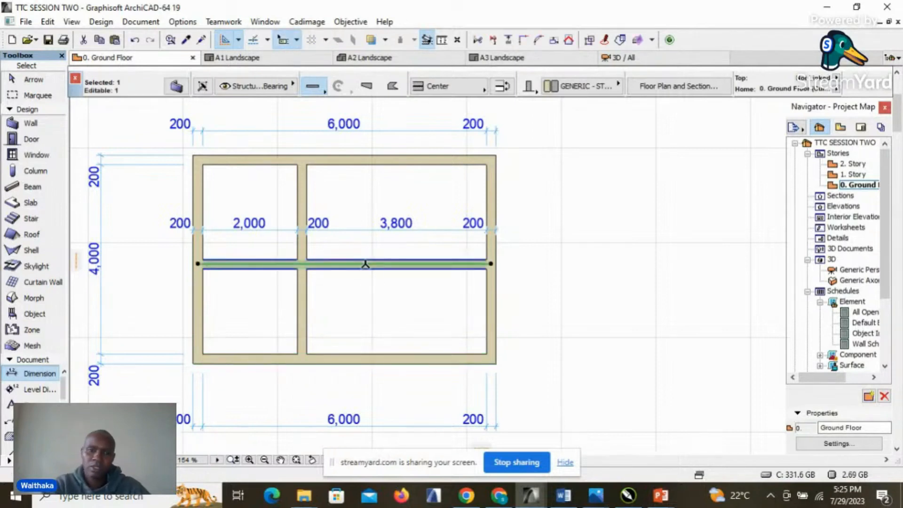
key(Escape)
- Dimension the thicknesses and clear spacings of the three horizontal walls, placing the dimension line just right of the room
click(441, 165)
click(441, 155)
click(447, 259)
click(447, 269)
click(440, 354)
click(440, 364)
double_click(533, 291)
click(542, 295)
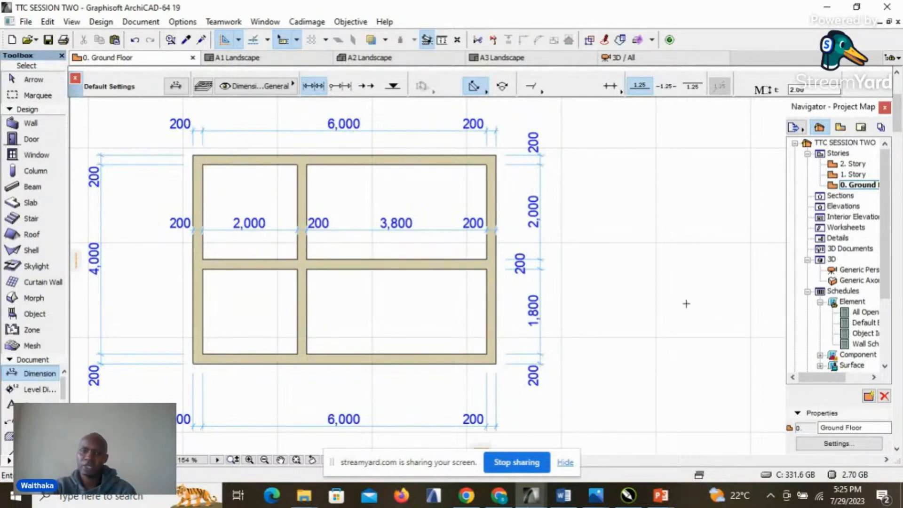
scroll(633, 253, down, 1)
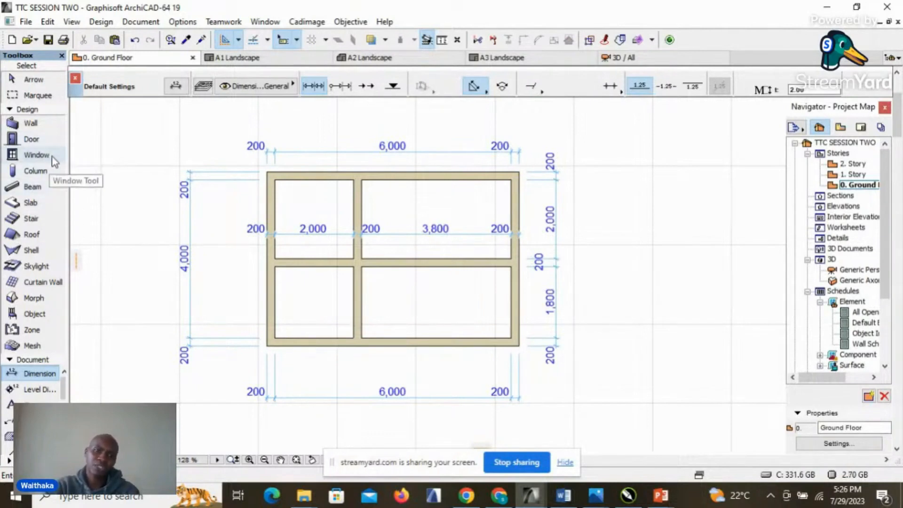
scroll(376, 185, up, 1)
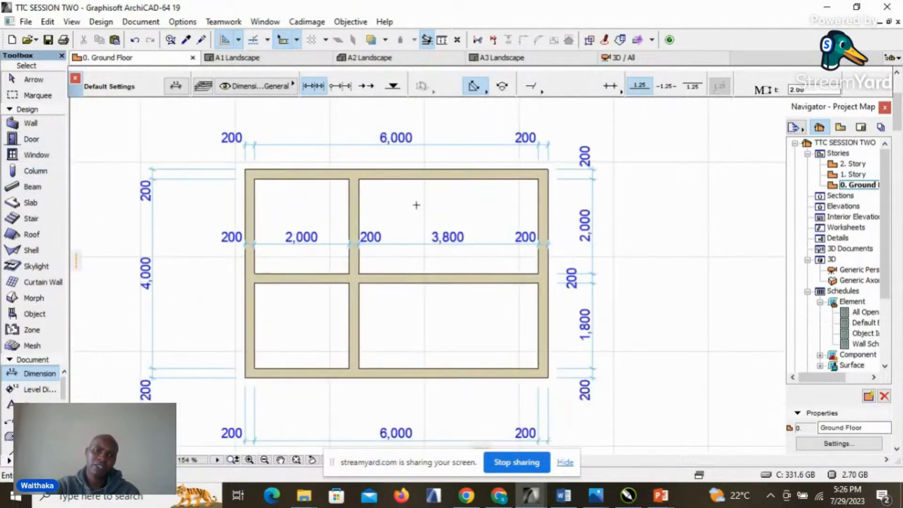
scroll(413, 204, down, 1)
scroll(326, 199, up, 1)
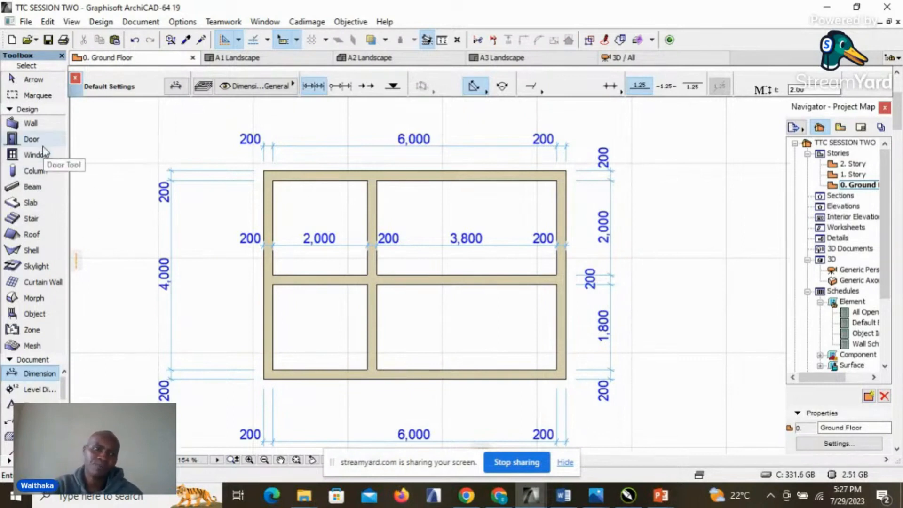
- Open the default door settings and look through the Garage Doors 19 and Hinged Doors 19 library folders
click(31, 140)
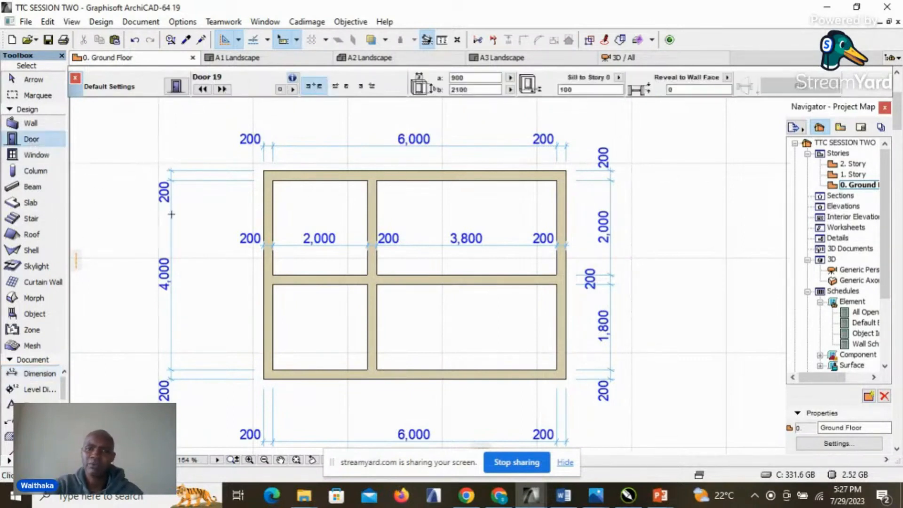
scroll(170, 214, down, 2)
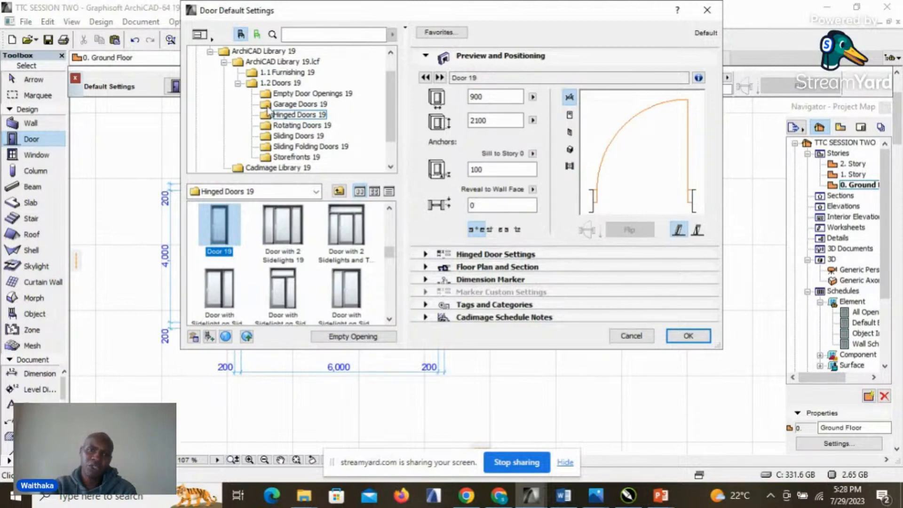
click(282, 104)
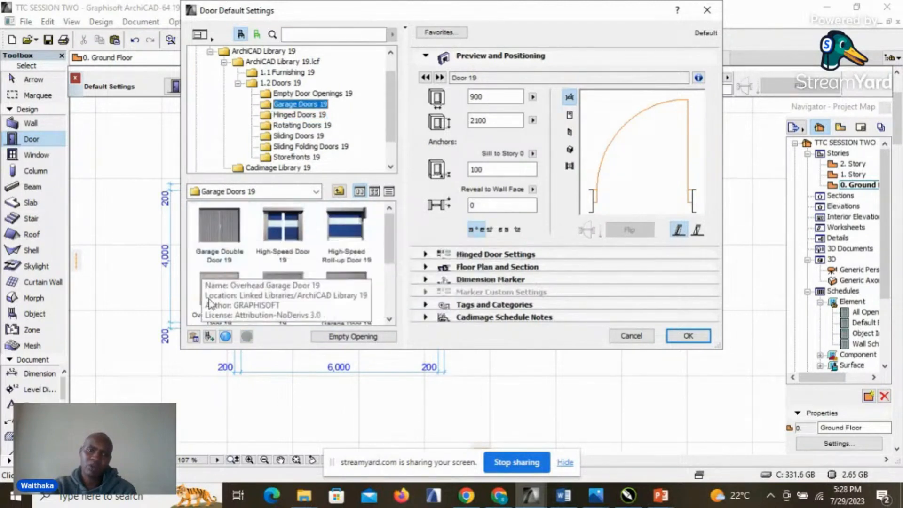
click(301, 115)
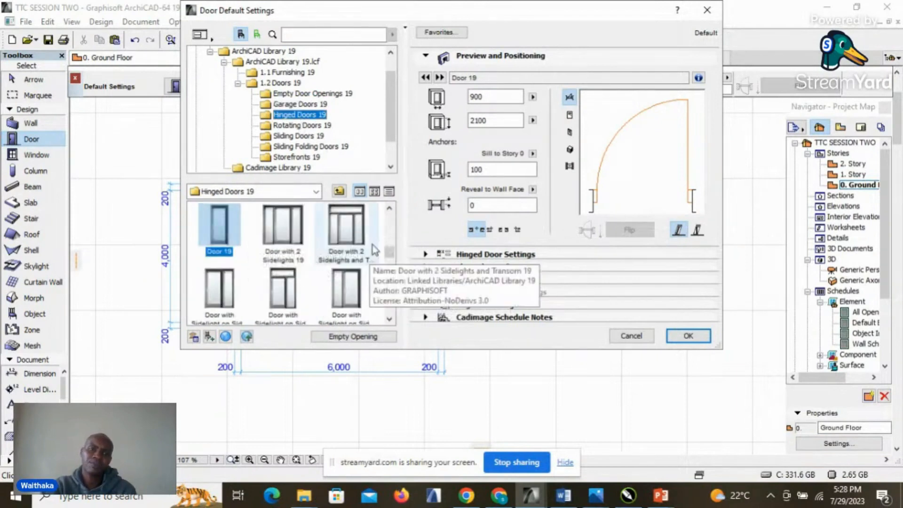
scroll(277, 263, down, 6)
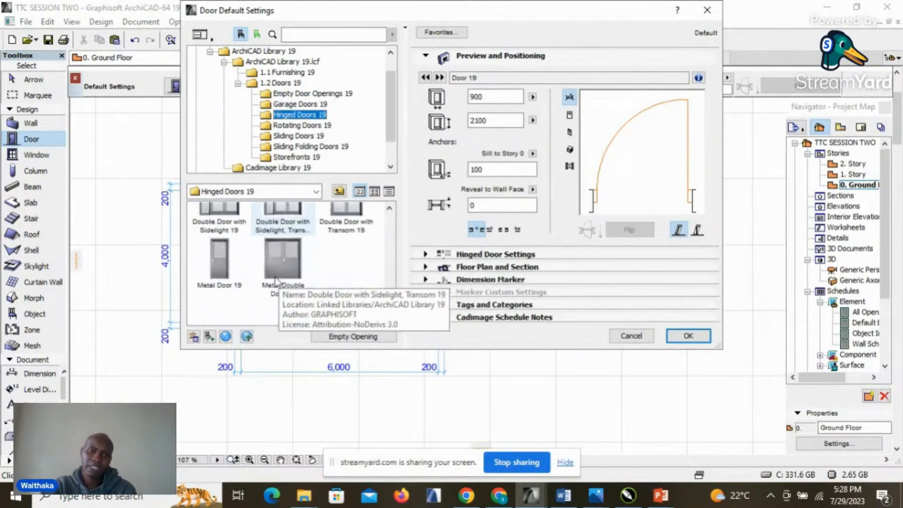
scroll(277, 281, up, 6)
scroll(278, 282, up, 4)
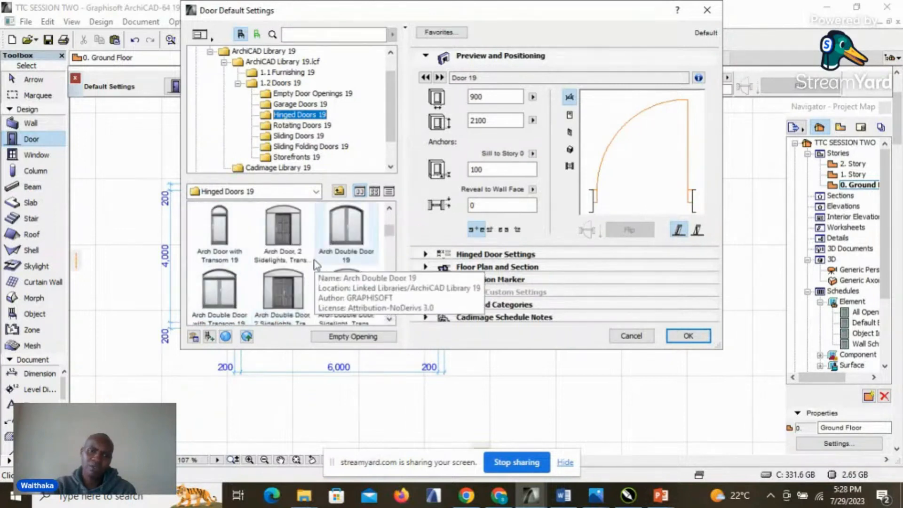
scroll(315, 261, up, 2)
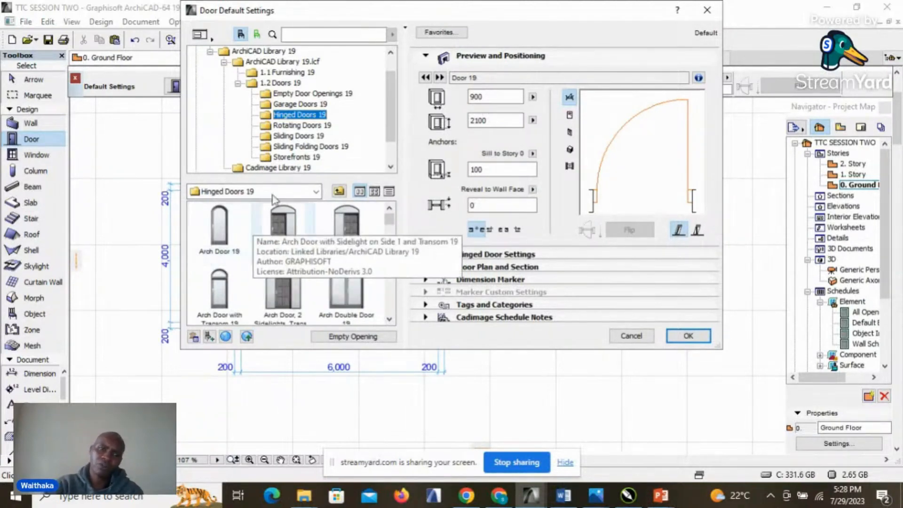
- Preview the plan symbols of Revolving Door 19 and Pivot Door 19 from the Rotating Doors 19 folder
click(299, 125)
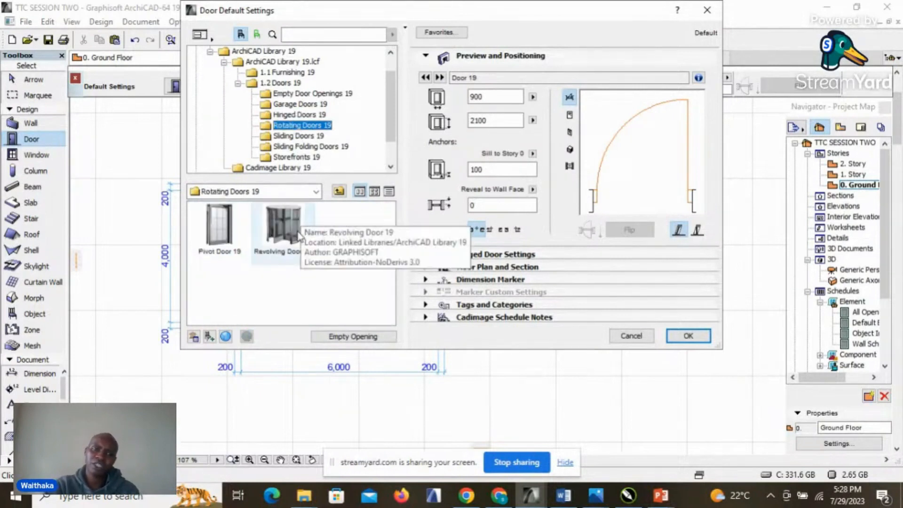
click(284, 235)
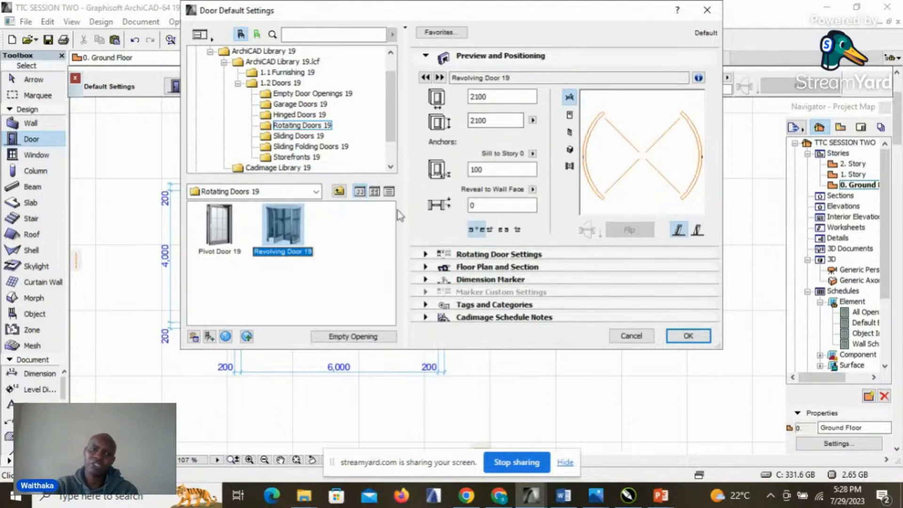
click(215, 227)
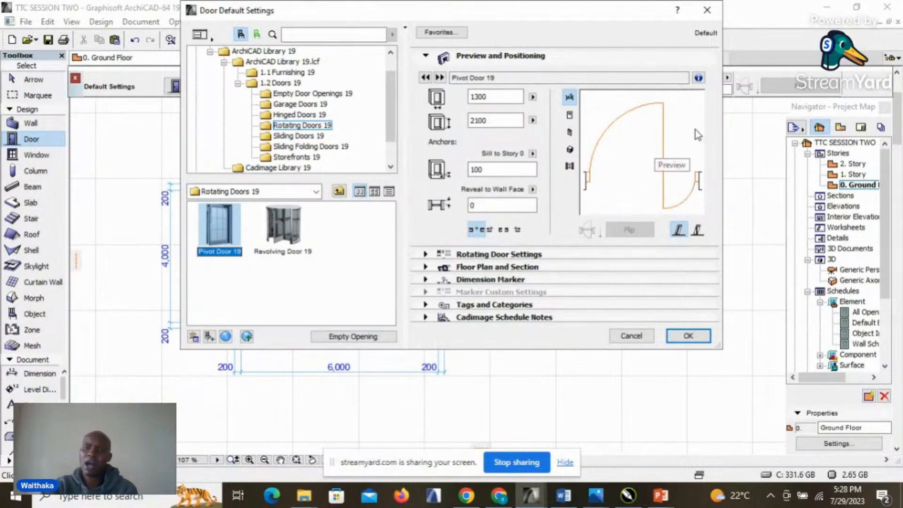
- Preview Pivot Door 19 in elevation, 3D wireframe and shaded 3D, and return the preview to the plan symbol
click(570, 116)
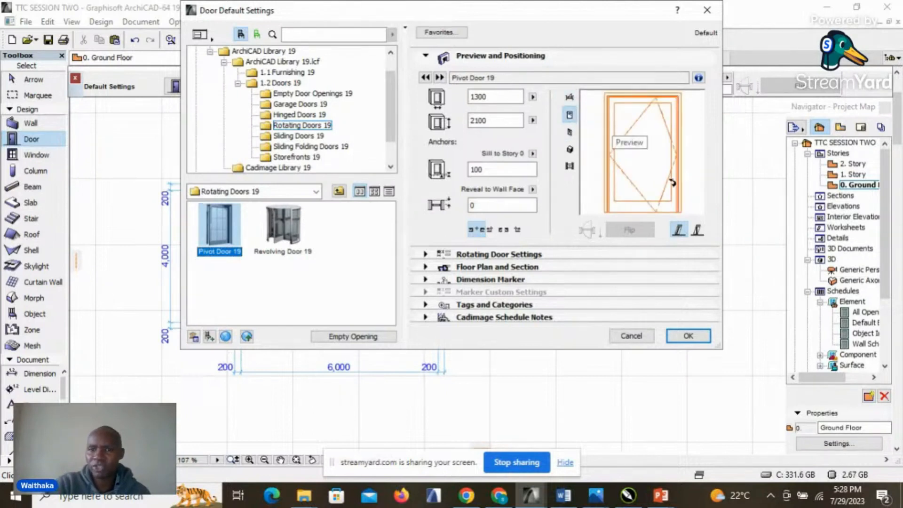
click(569, 133)
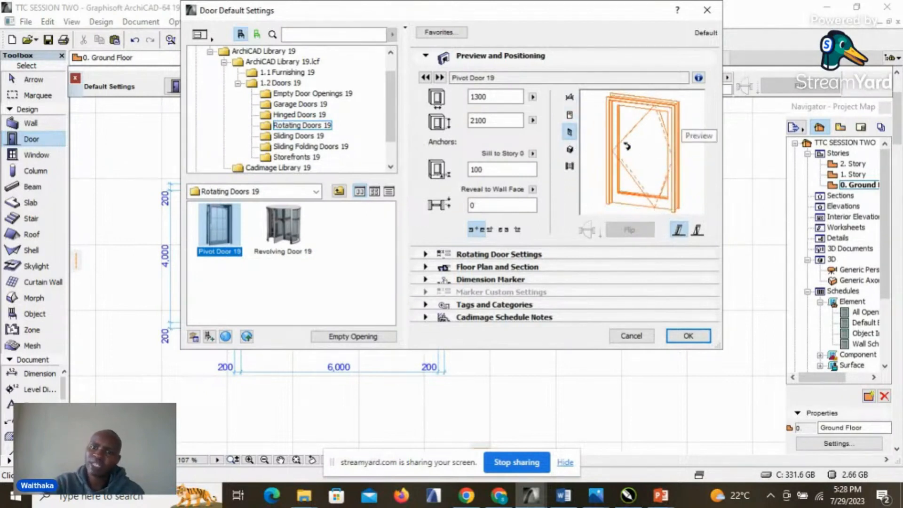
click(574, 152)
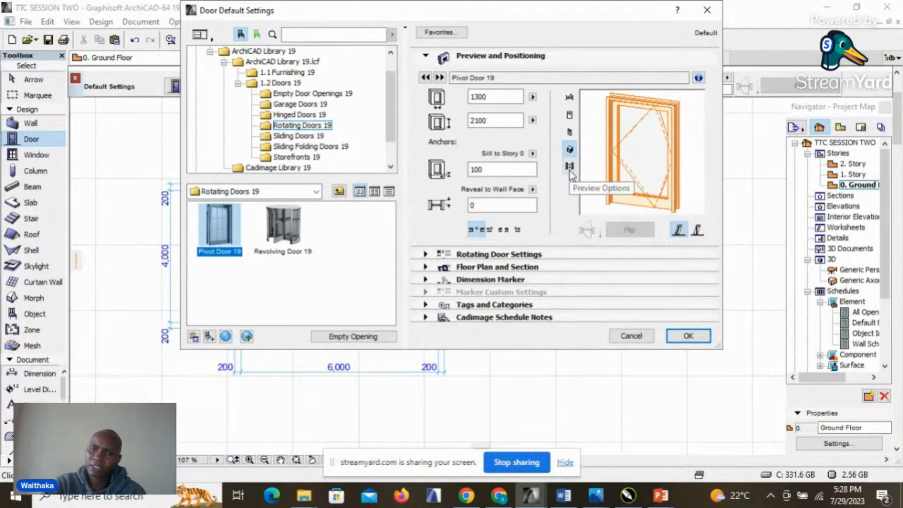
click(570, 97)
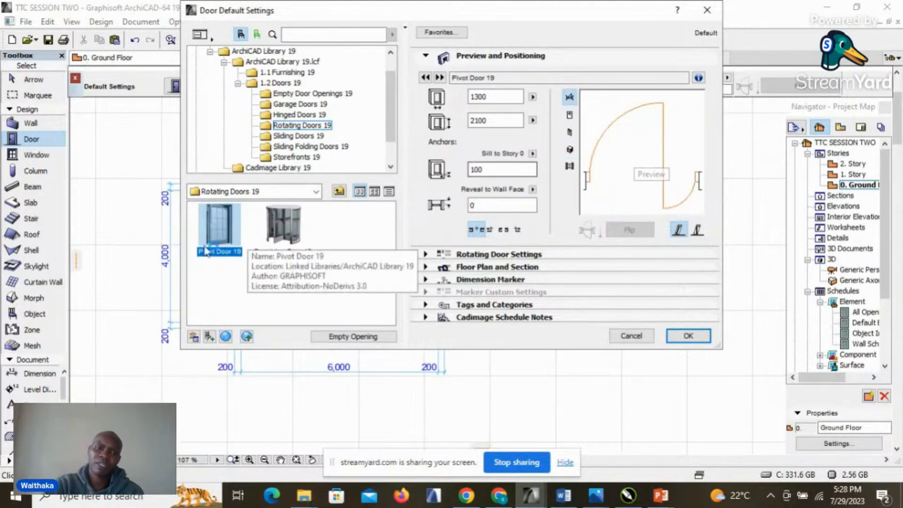
- Preview the arch sliding door with Side 2 sidelight and transom and Exterior Double Sliding Door 19 from the Sliding Doors 19 folder
click(291, 137)
click(280, 228)
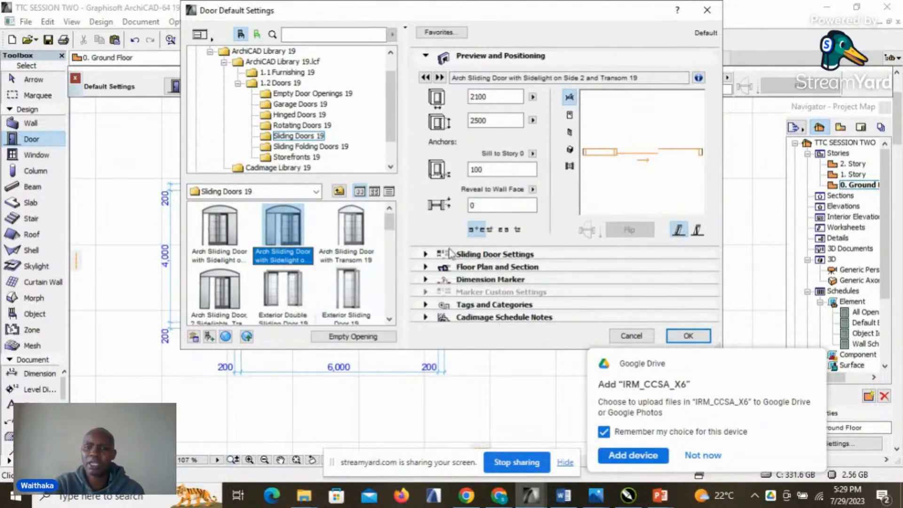
click(570, 115)
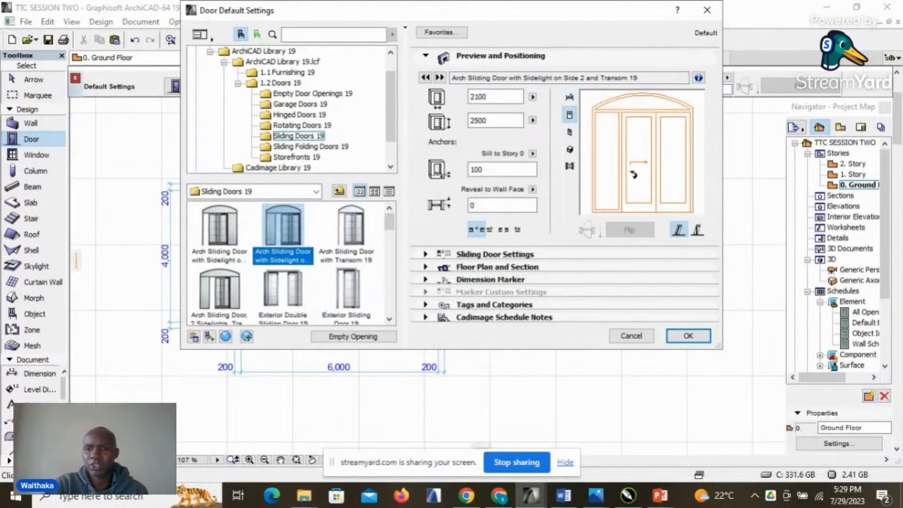
click(570, 132)
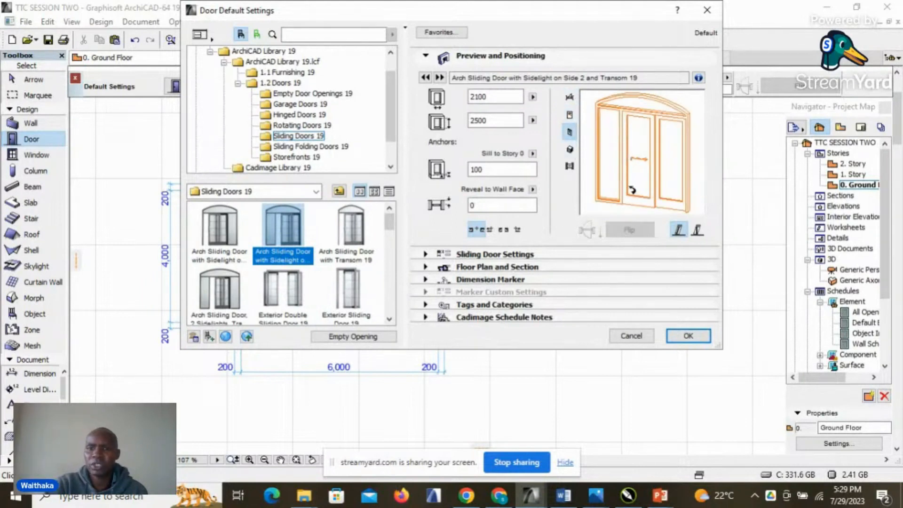
click(284, 296)
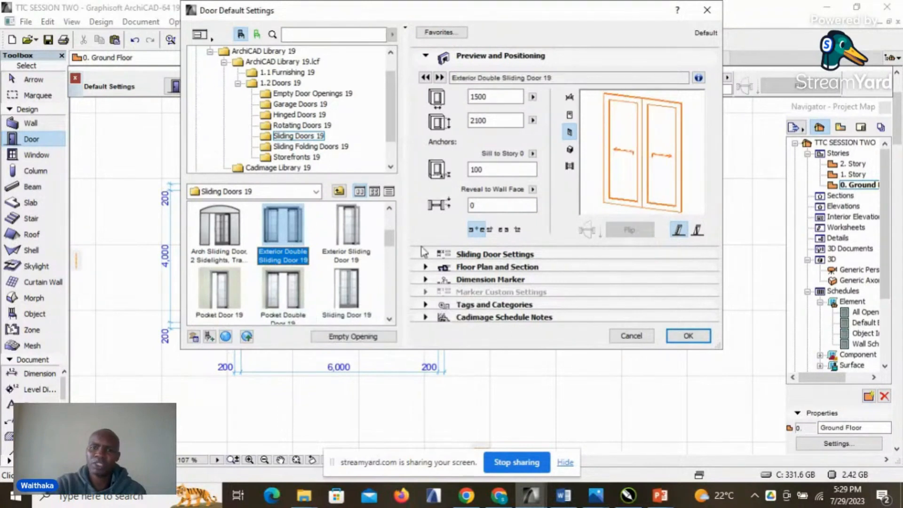
- Preview Sliding Folding Multipanel Door 19 from the Sliding Folding Doors 19 folder in 3D, elevation and plan
click(299, 147)
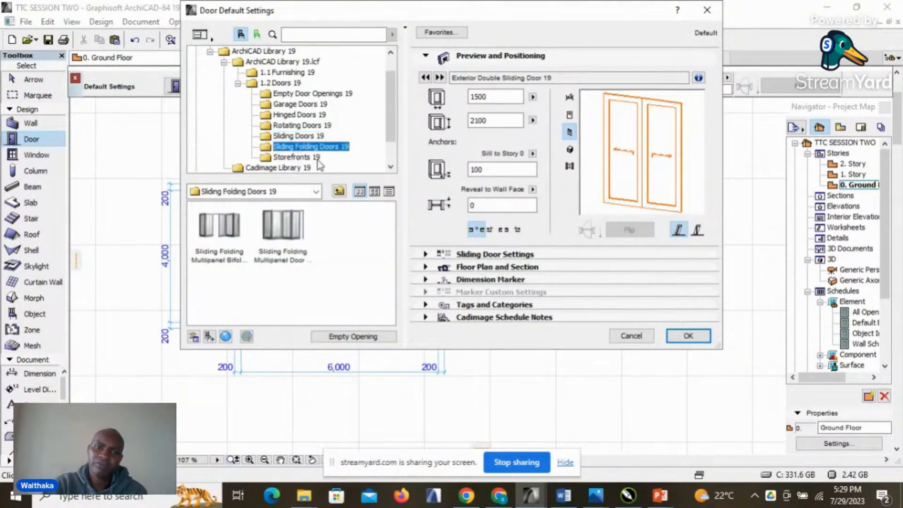
click(283, 228)
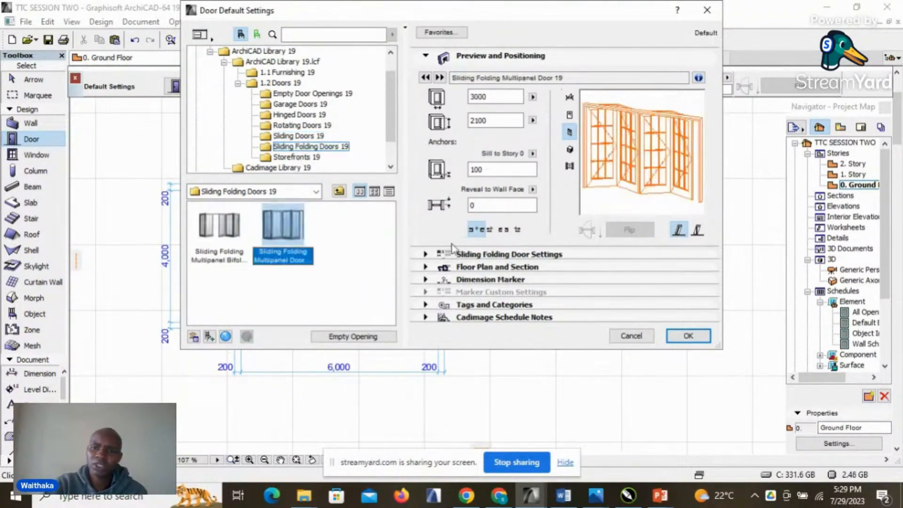
click(570, 115)
click(570, 97)
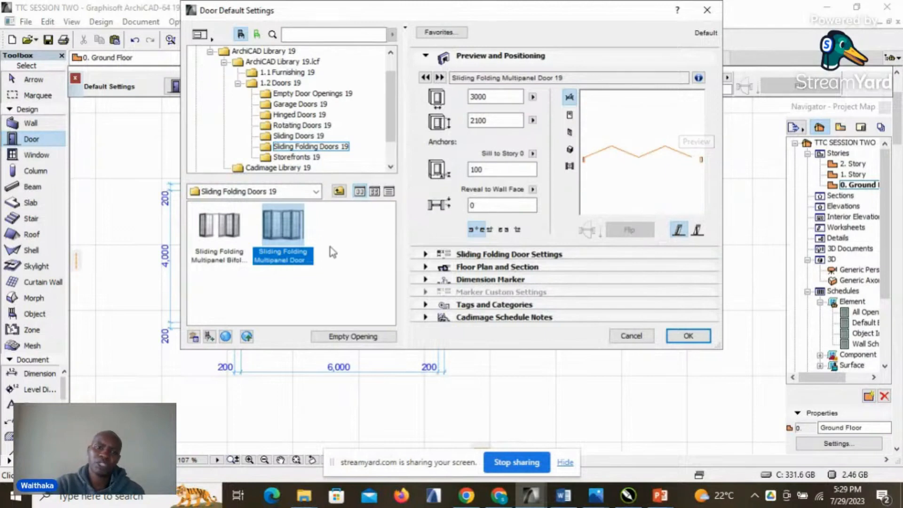
- Choose Door with Transom 19 from the Hinged Doors 19 library folder as the default door
click(304, 116)
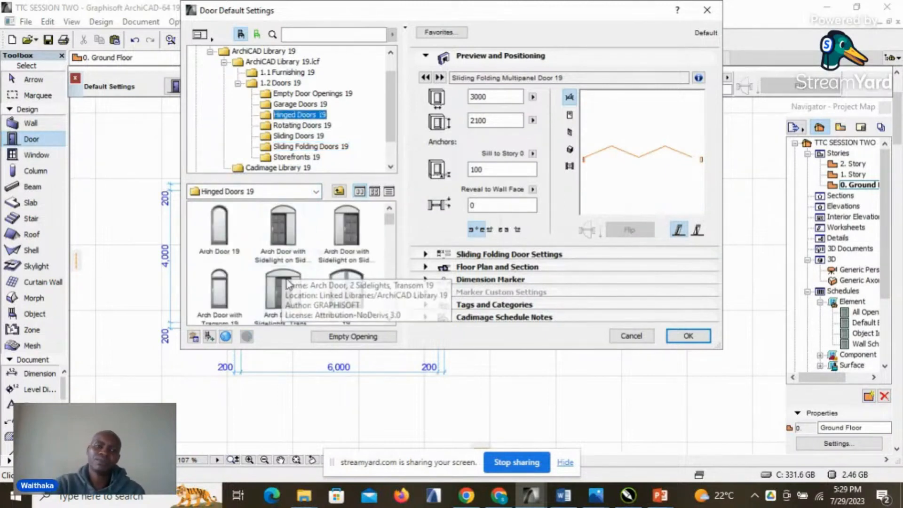
scroll(330, 235, down, 5)
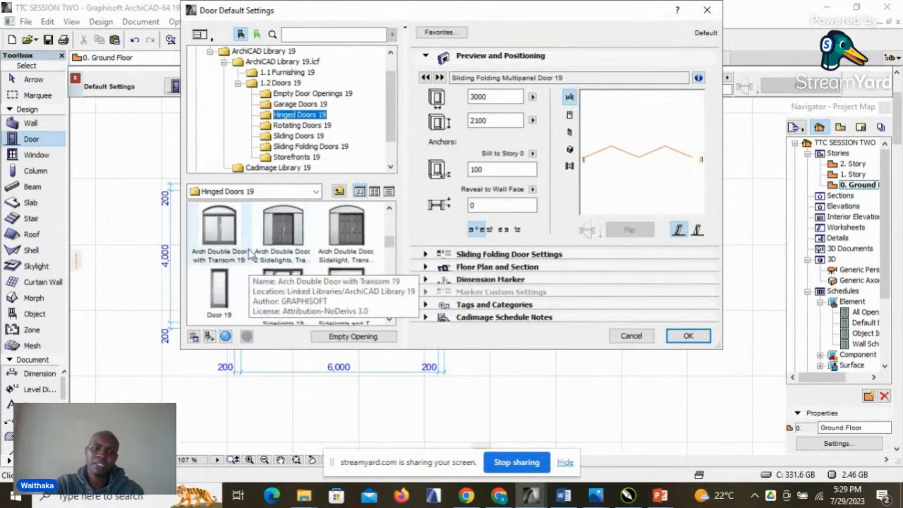
scroll(305, 254, down, 1)
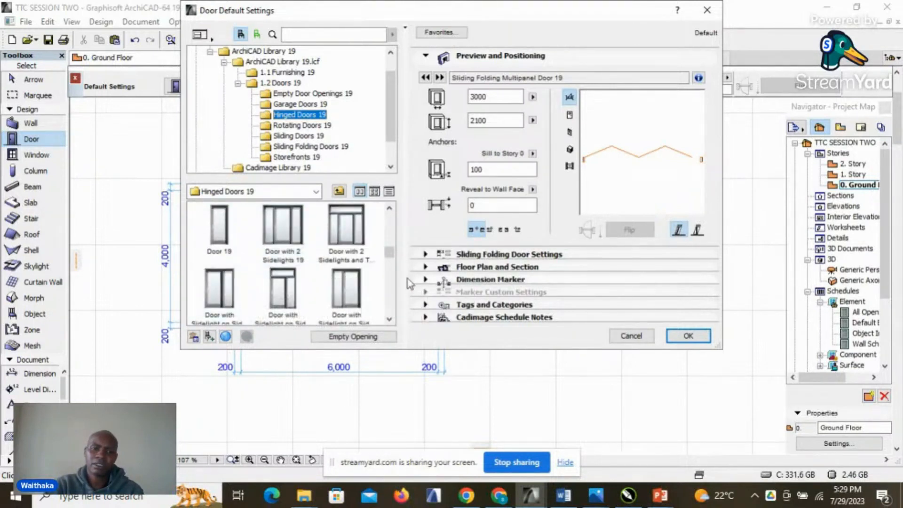
scroll(285, 247, down, 1)
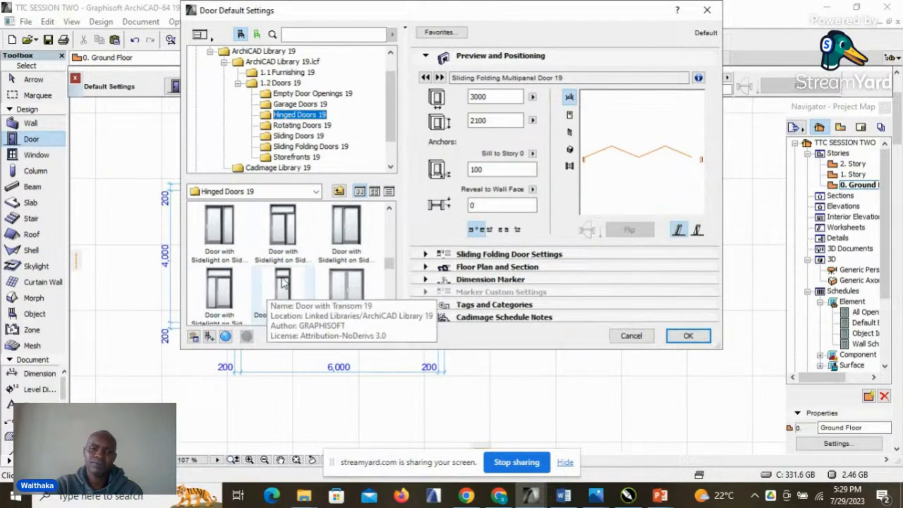
click(281, 278)
click(290, 255)
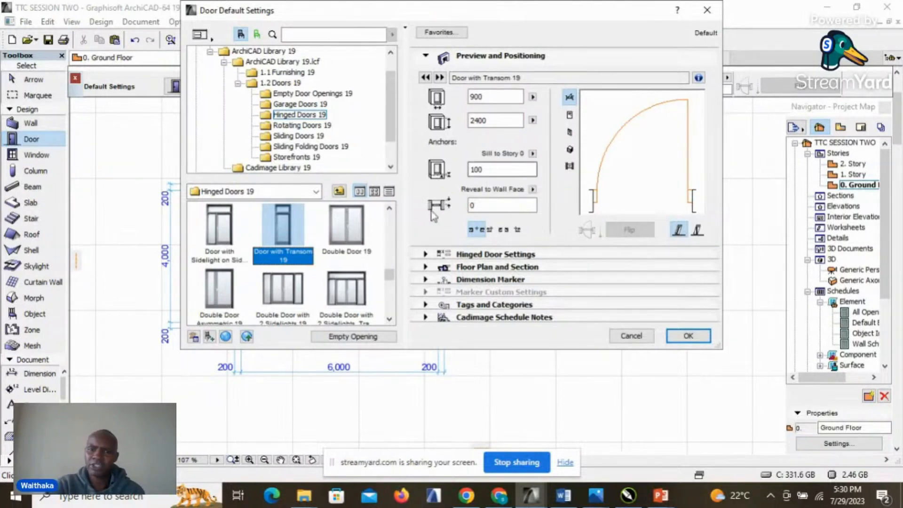
- Look through the available leaf styles in the hinged door settings and set the door leaf to Style 6
click(426, 255)
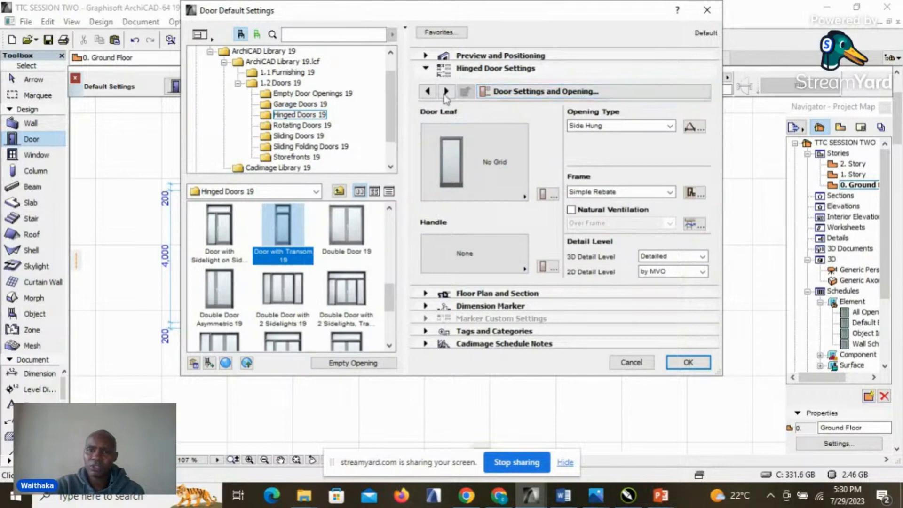
click(524, 198)
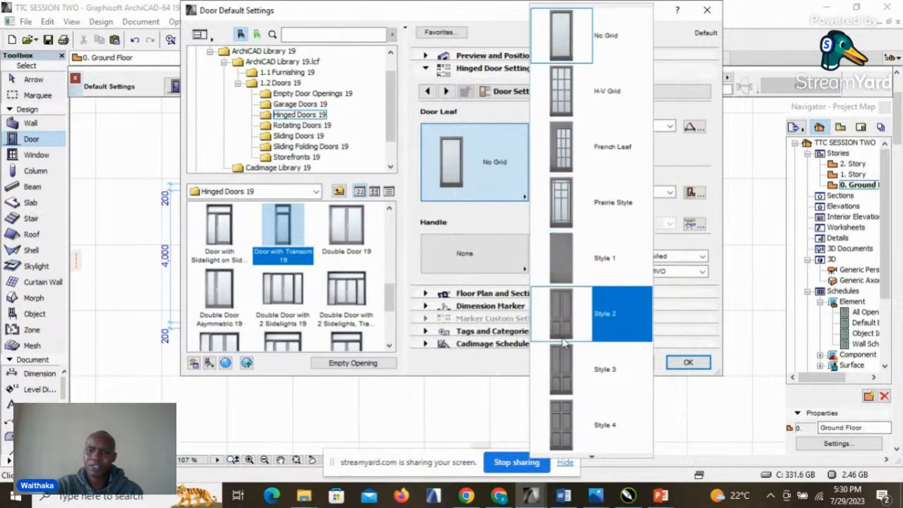
scroll(564, 404, down, 6)
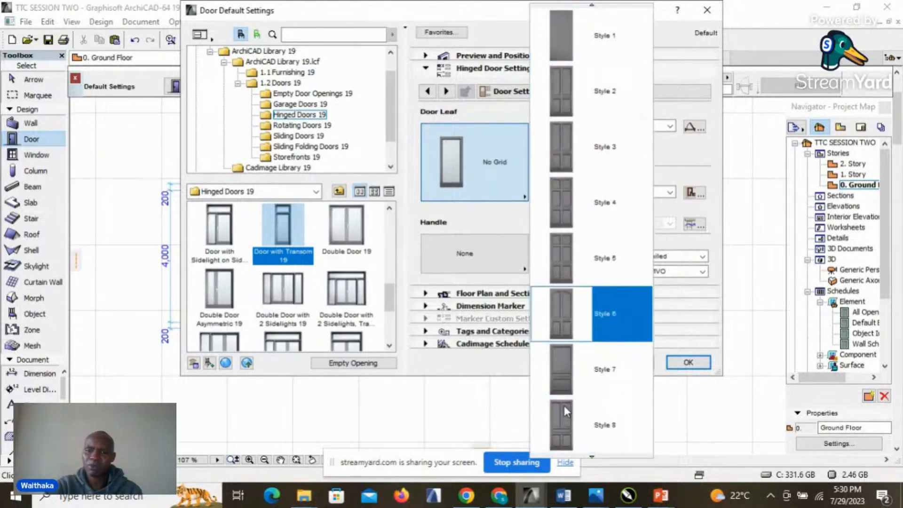
scroll(565, 408, down, 5)
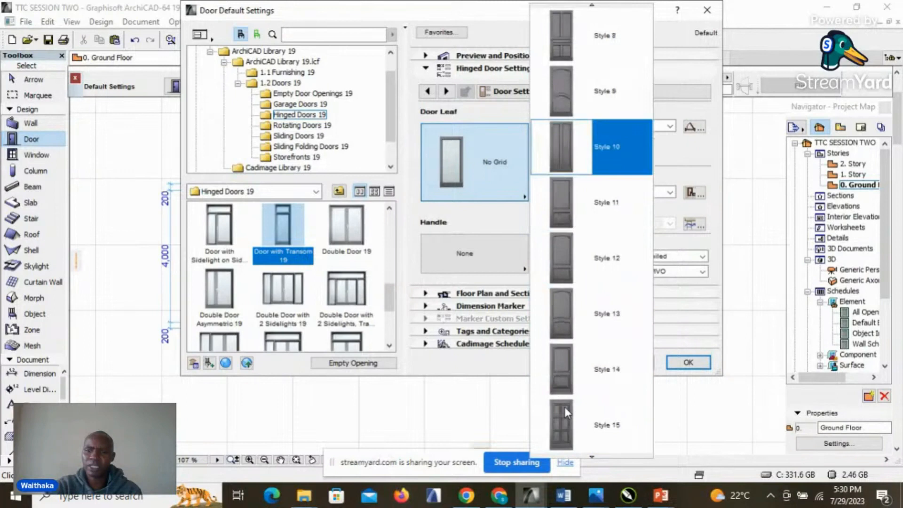
scroll(567, 419, down, 4)
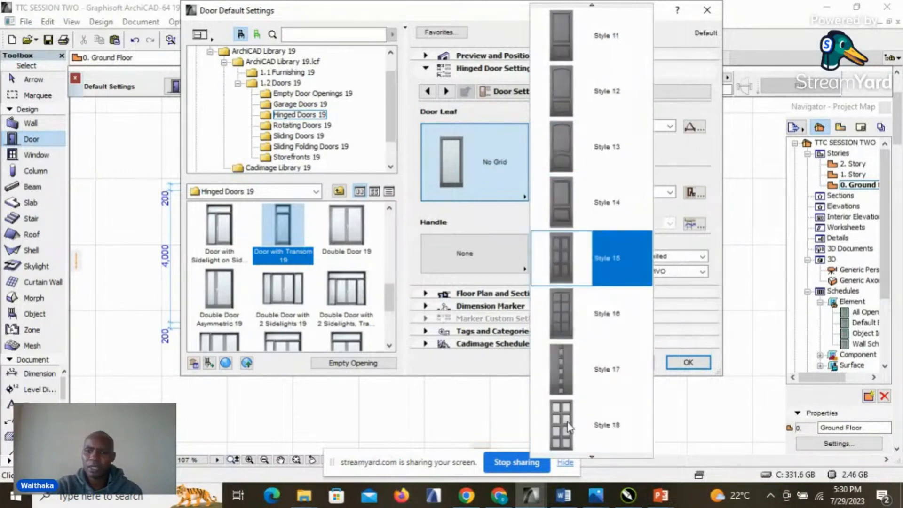
scroll(566, 418, down, 5)
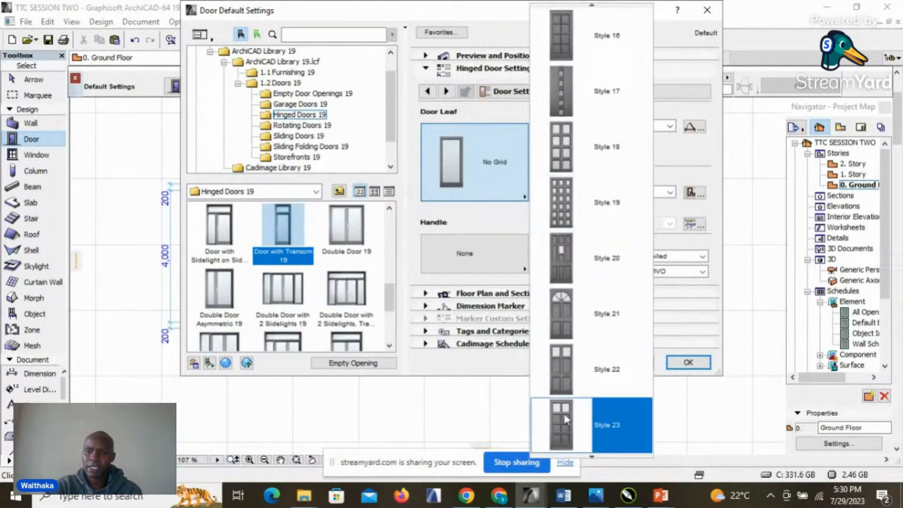
scroll(566, 415, down, 1)
scroll(566, 415, down, 3)
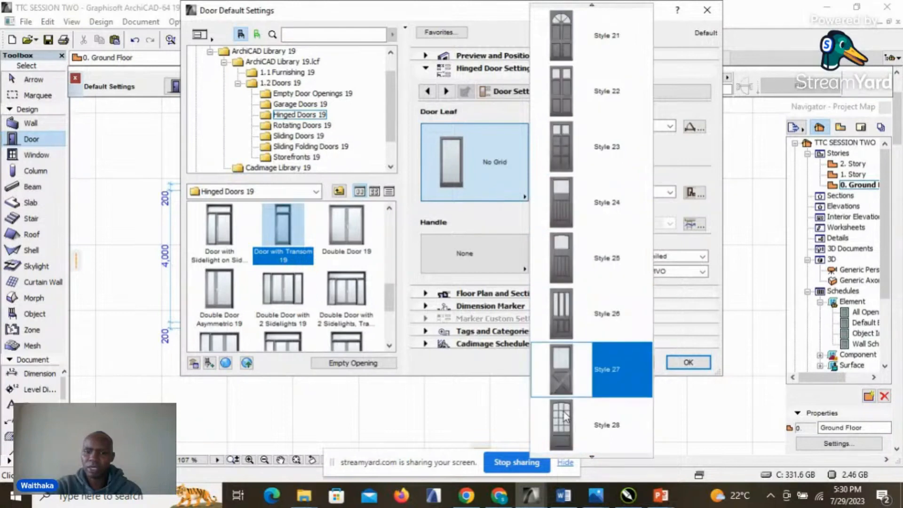
scroll(566, 419, up, 4)
scroll(564, 418, up, 5)
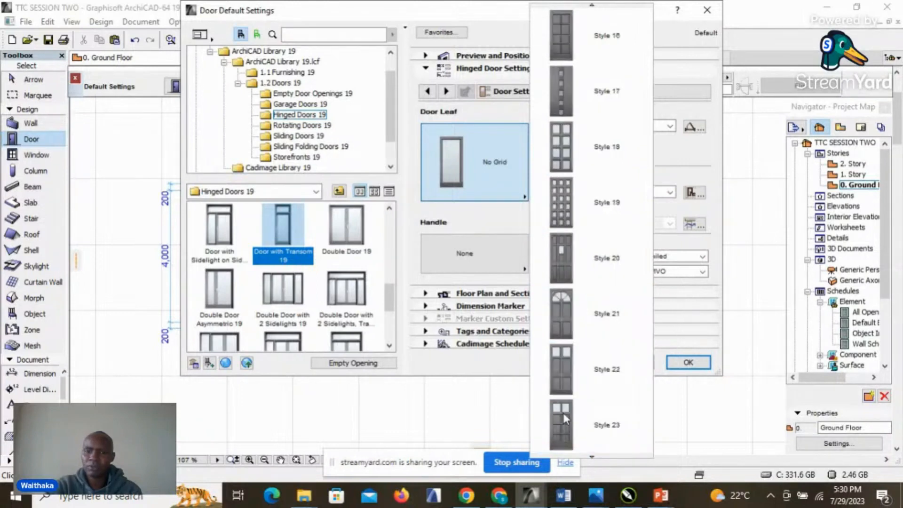
scroll(564, 418, up, 4)
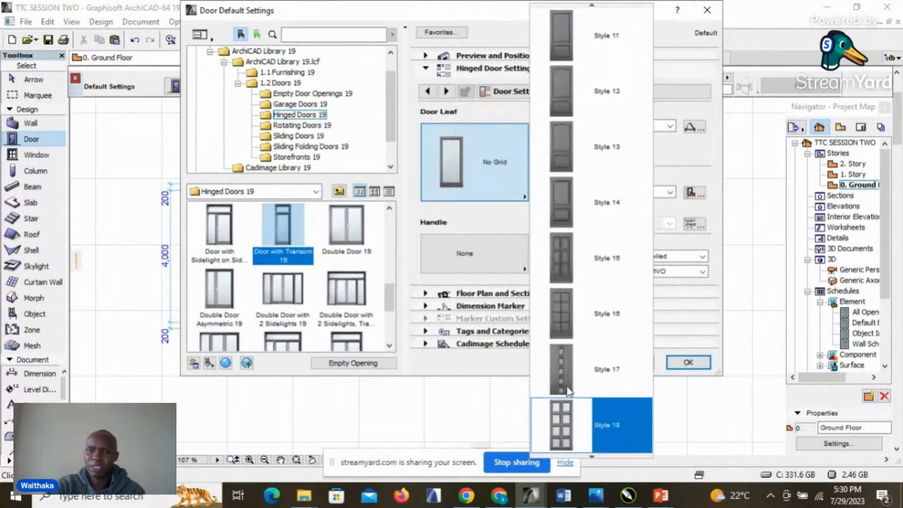
click(525, 198)
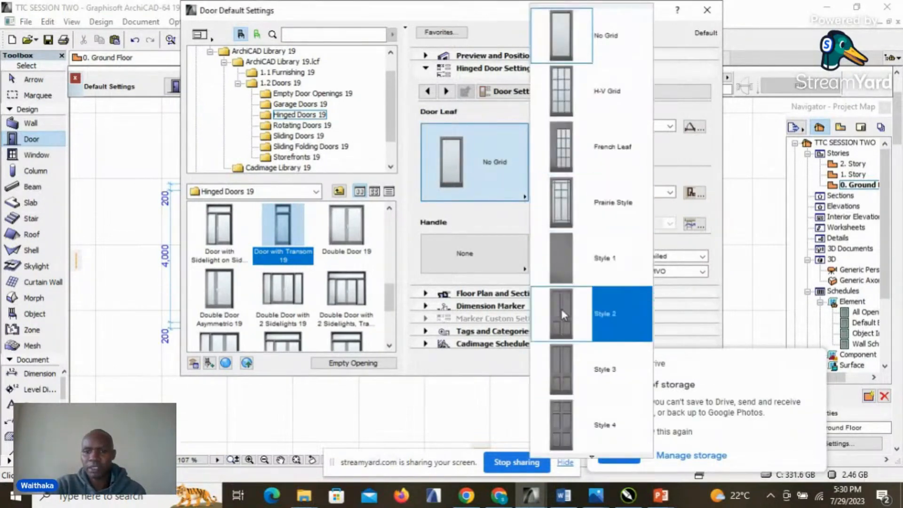
click(567, 361)
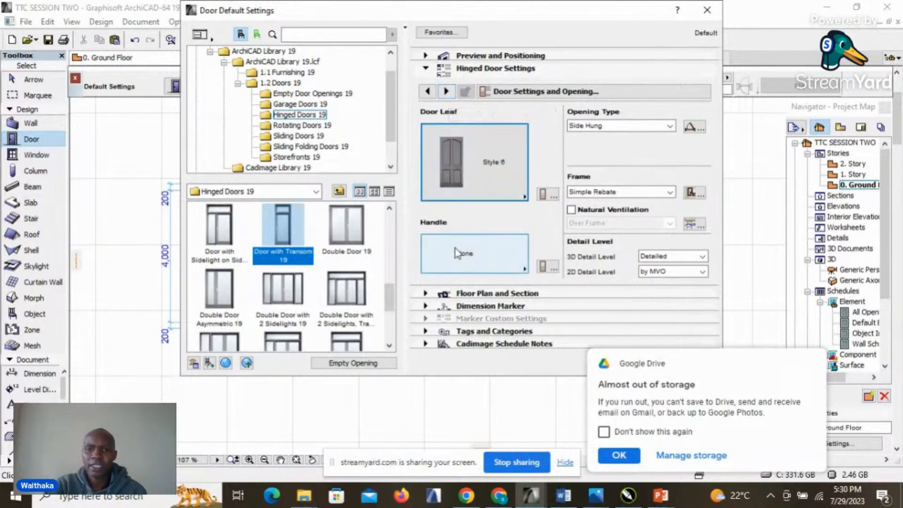
- Set the door's handle type to Custom
click(523, 270)
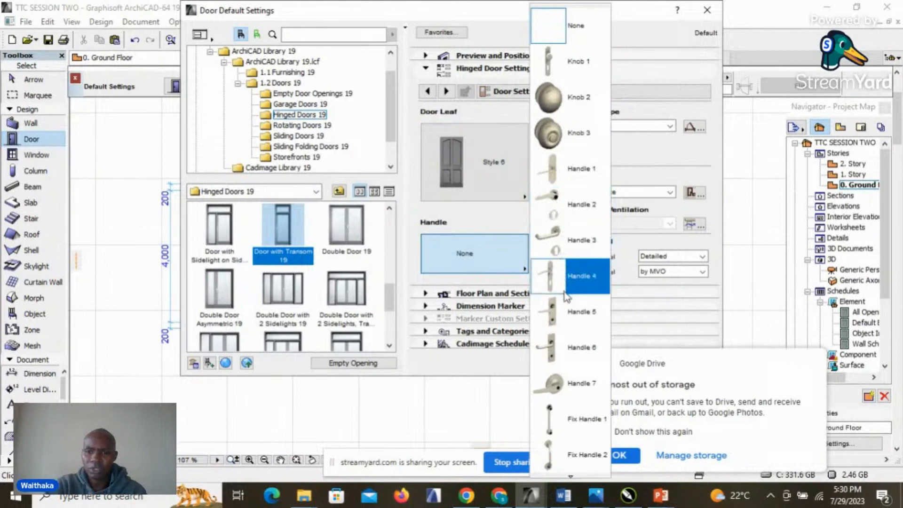
scroll(569, 94, down, 1)
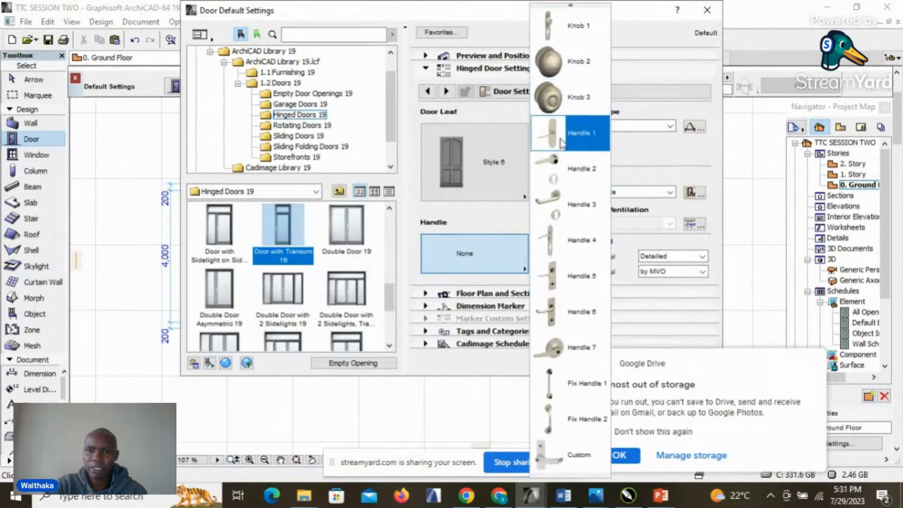
click(553, 461)
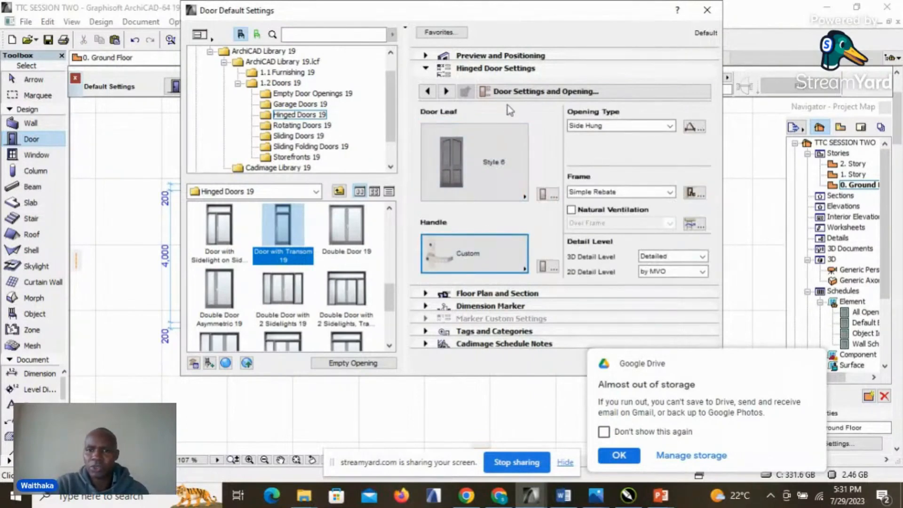
- Review the frame style and natural ventilation settings, and set the door handle height to 1200 mm
click(448, 92)
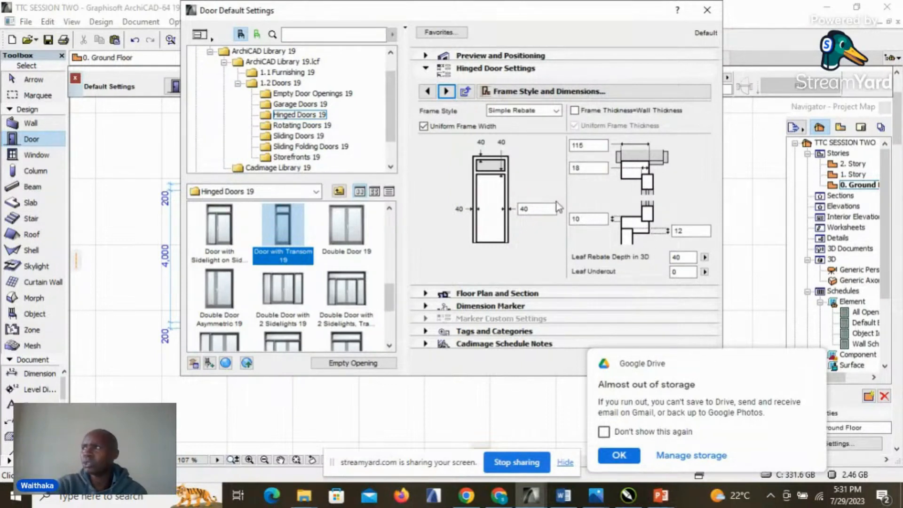
click(446, 92)
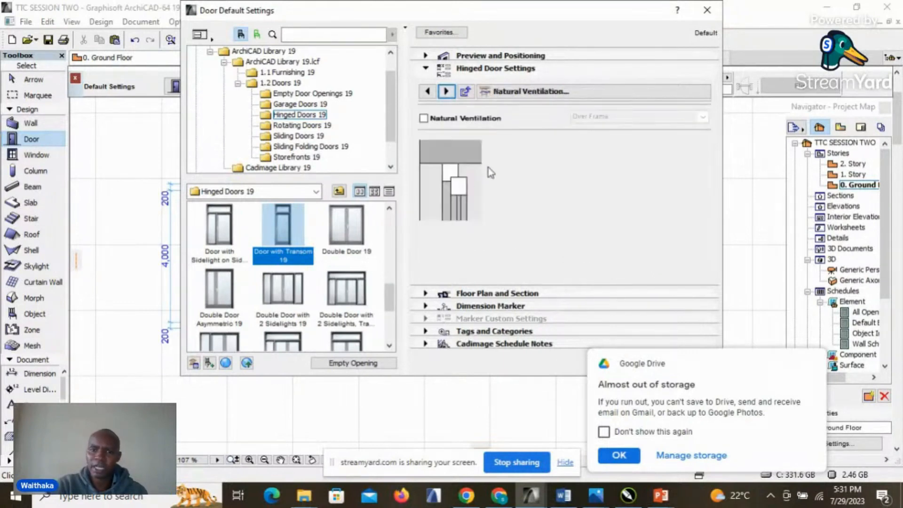
click(446, 91)
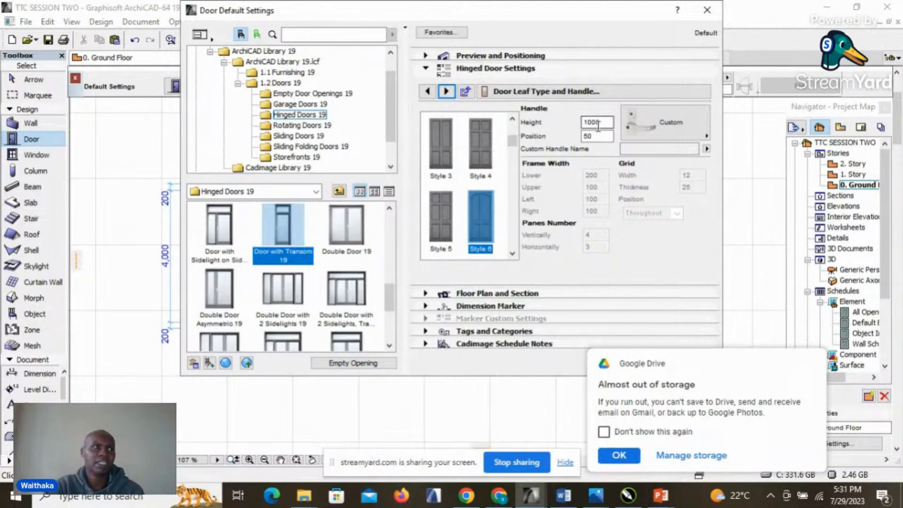
drag(611, 122, 580, 126)
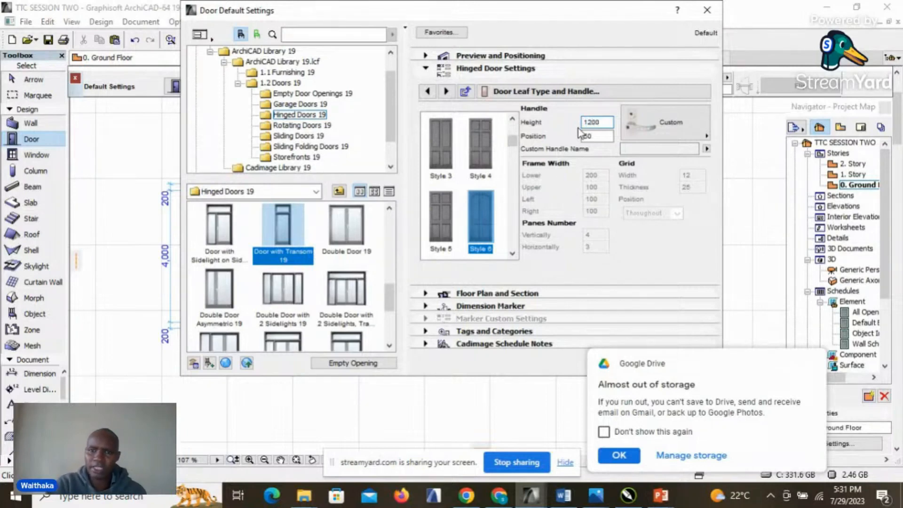
key(Return)
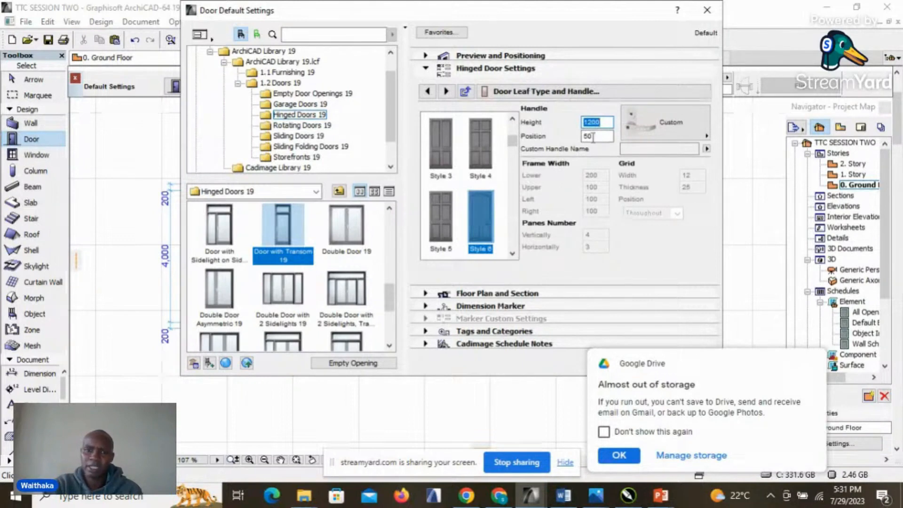
- Review the leaf and sash dimensions and the sash types available for the door's transom
click(446, 92)
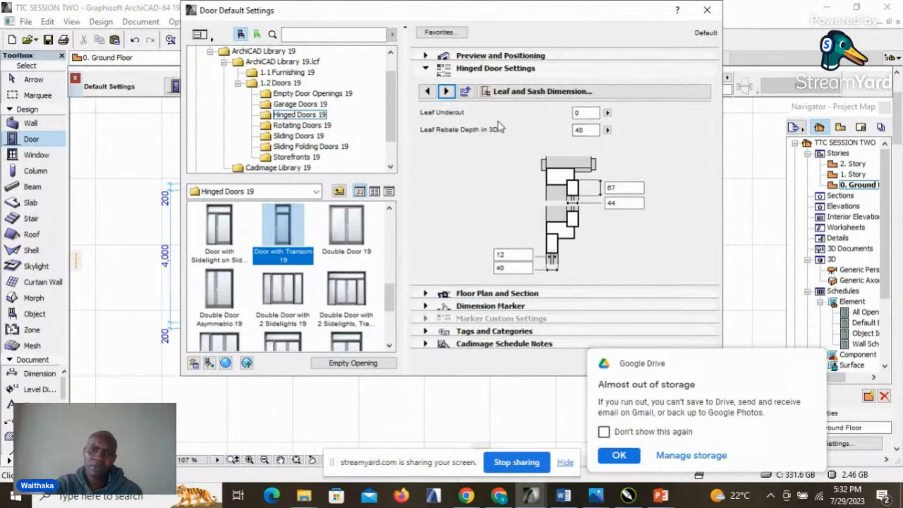
click(447, 92)
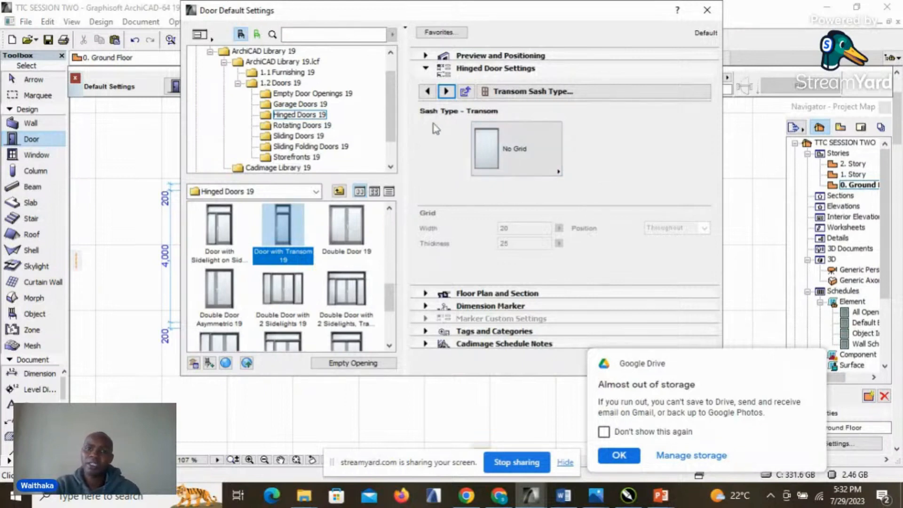
click(556, 174)
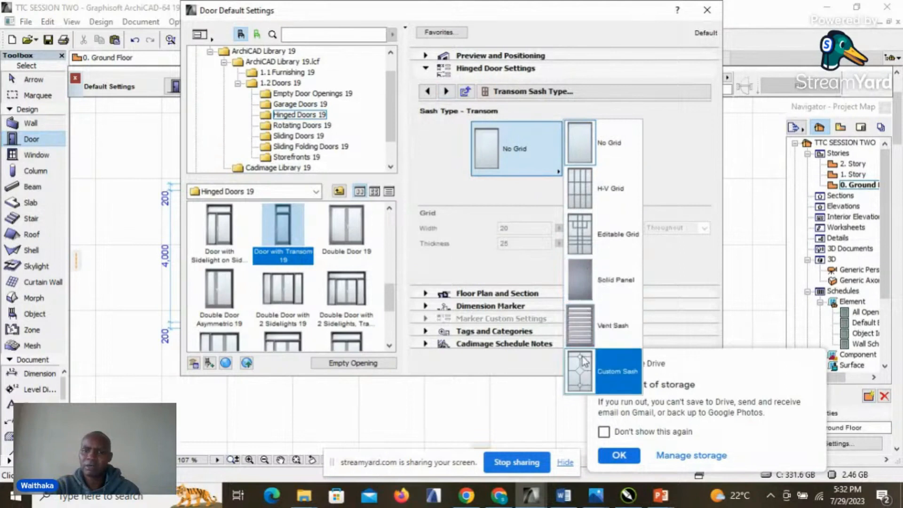
click(446, 91)
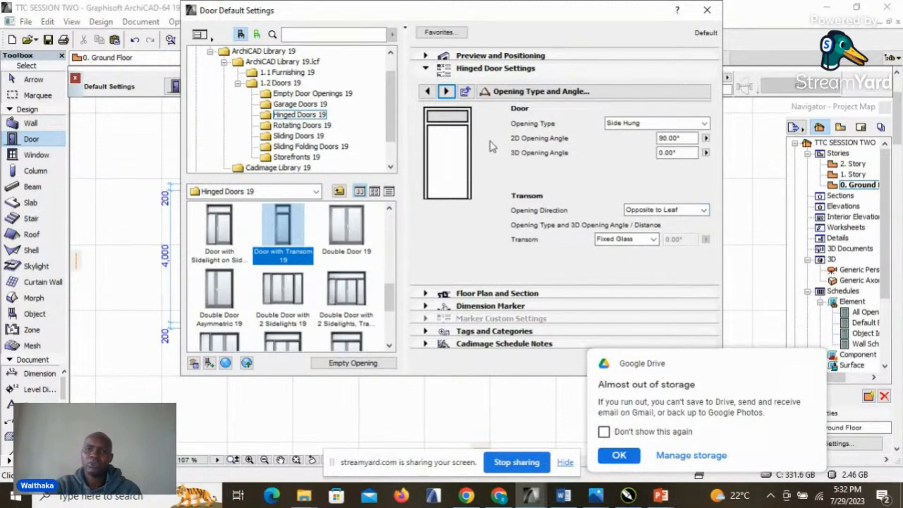
- Override the model view options for the door's 3D projections, turn off the opening line, and apply the door settings
click(448, 92)
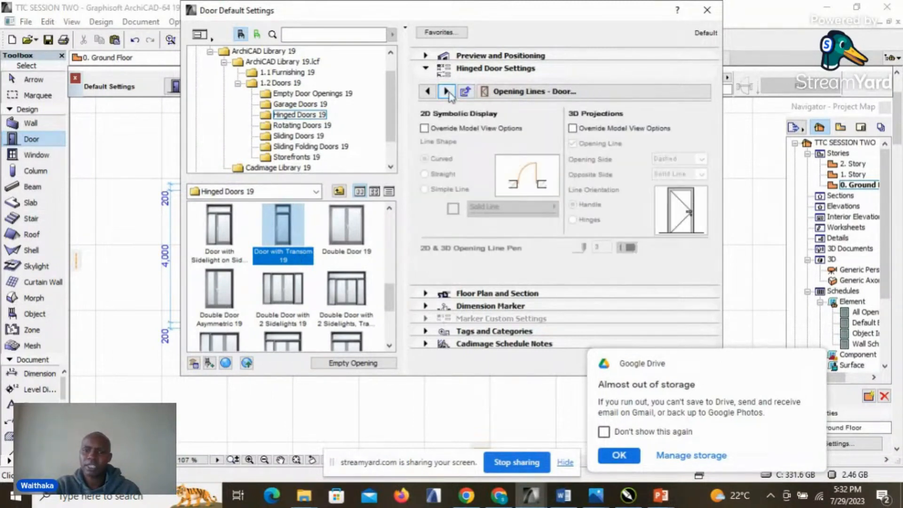
click(573, 128)
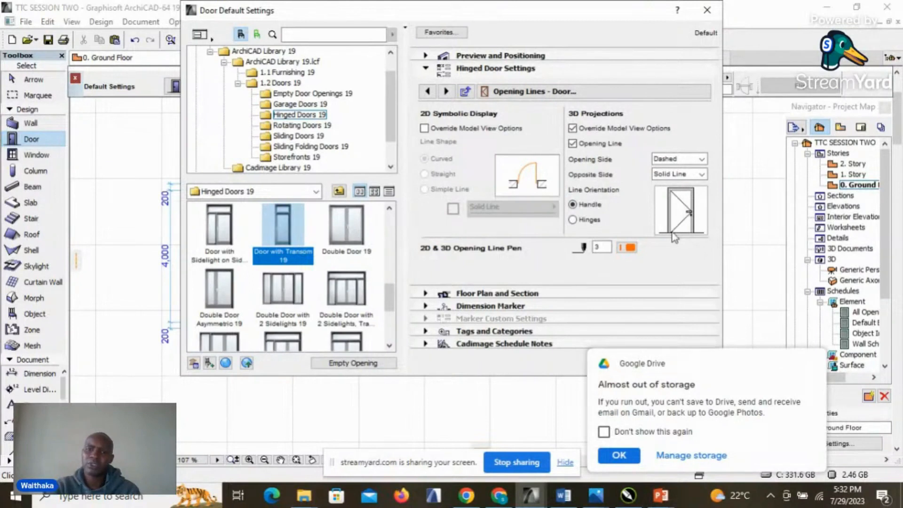
click(599, 147)
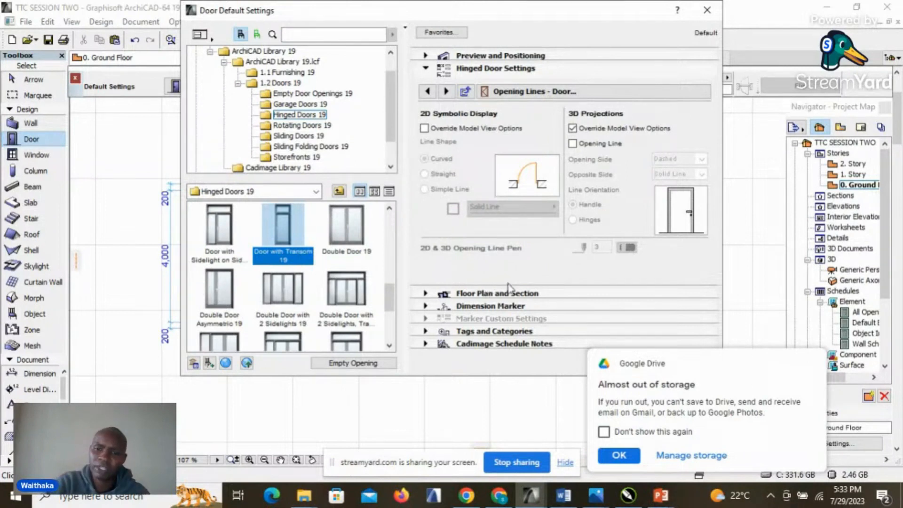
click(805, 365)
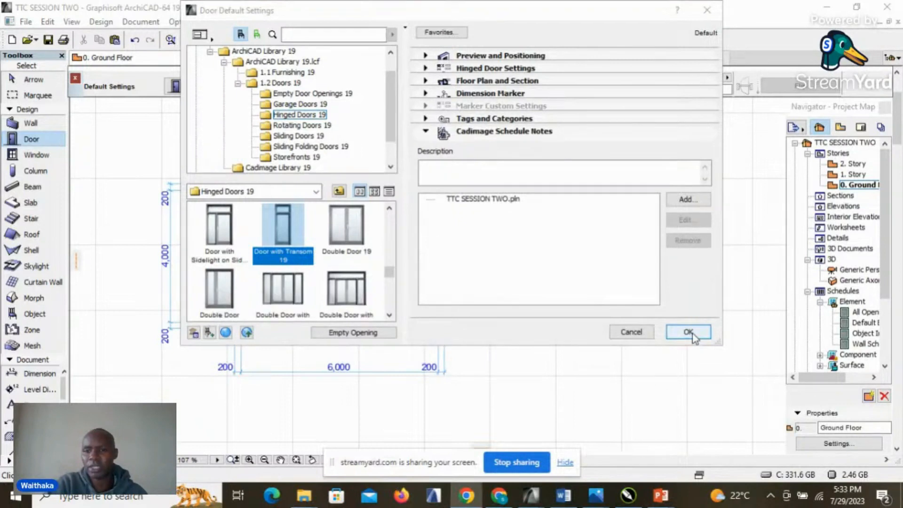
click(689, 332)
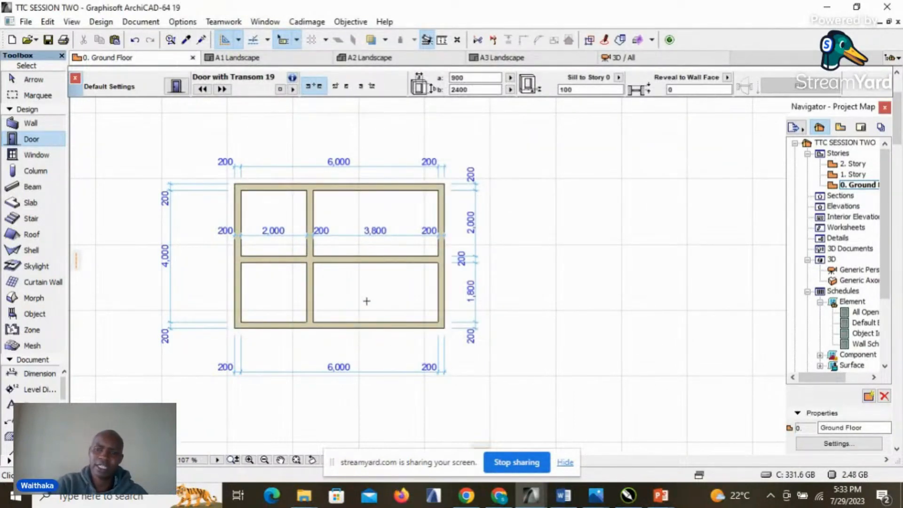
- Place a transom door in the lower outer wall of the bottom-left room, hinged near the corner and swinging inward
scroll(263, 357, up, 3)
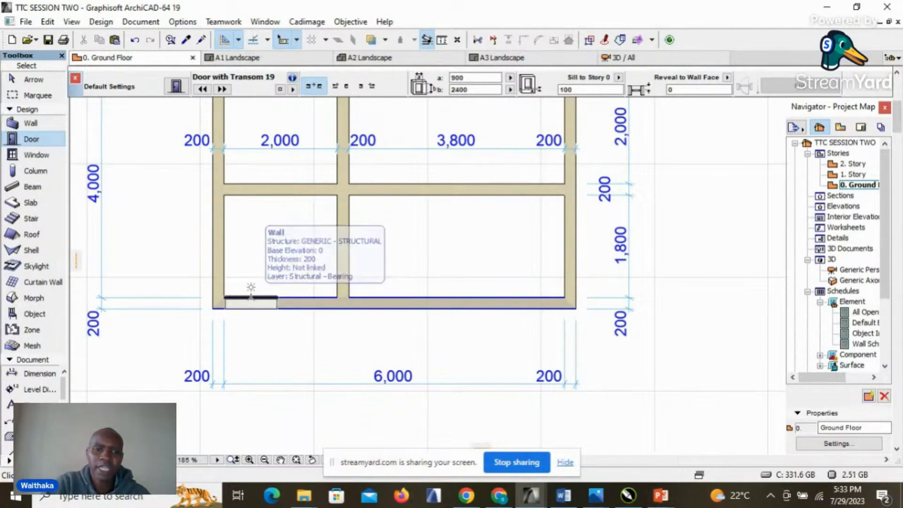
click(253, 288)
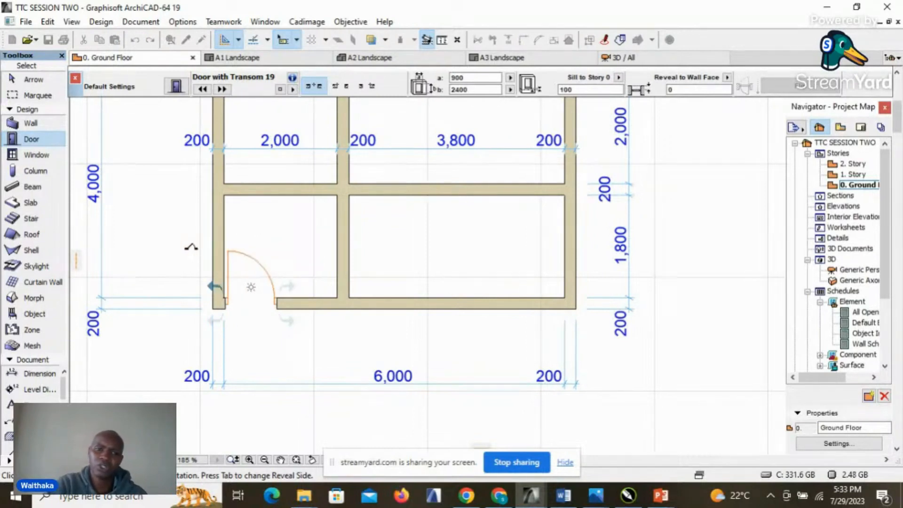
click(192, 247)
scroll(241, 342, down, 2)
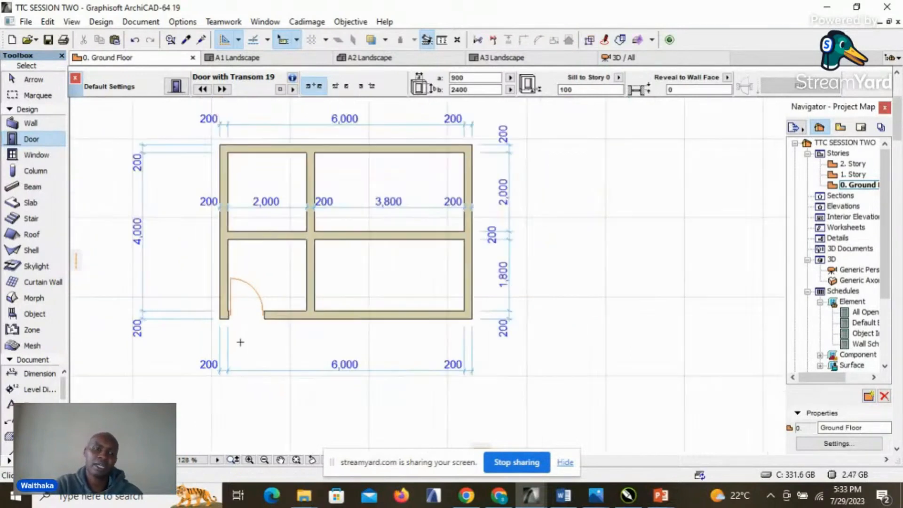
- Place a transom door in the vertical partition between the two lower rooms, swinging into the larger room
scroll(307, 293, up, 2)
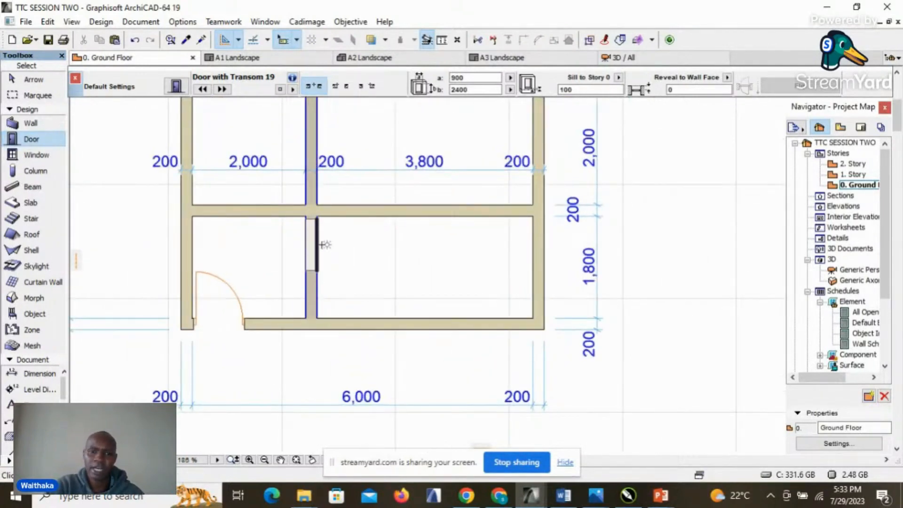
click(323, 244)
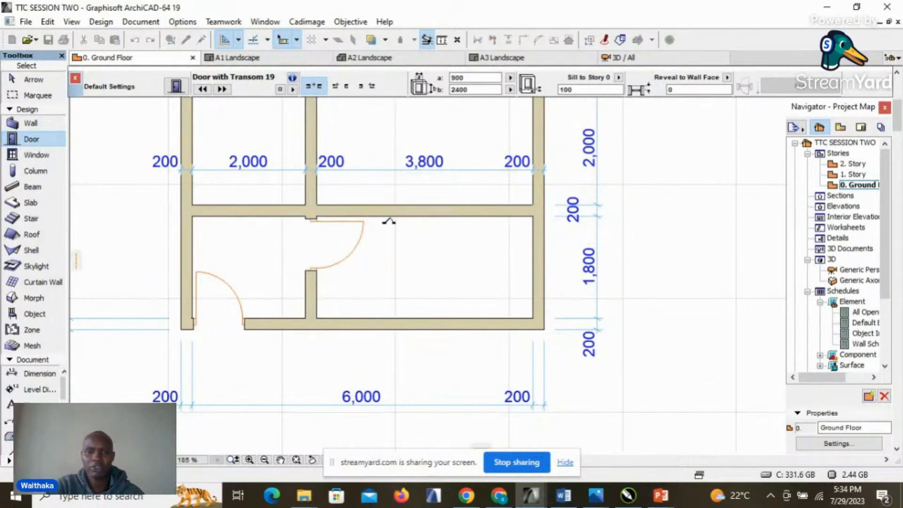
click(355, 276)
scroll(327, 321, down, 2)
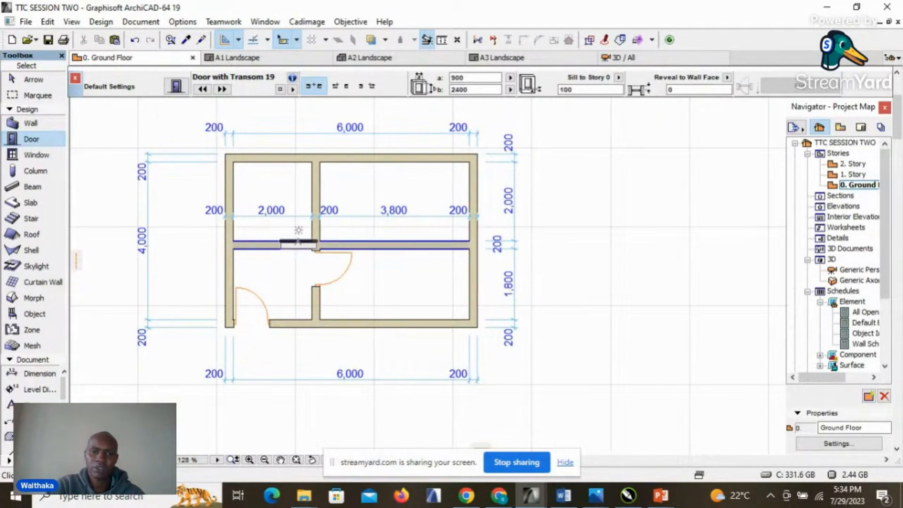
- Place doors in the partition between the two left rooms and in the partition between the two upper rooms
click(294, 243)
click(306, 213)
scroll(417, 228, up, 1)
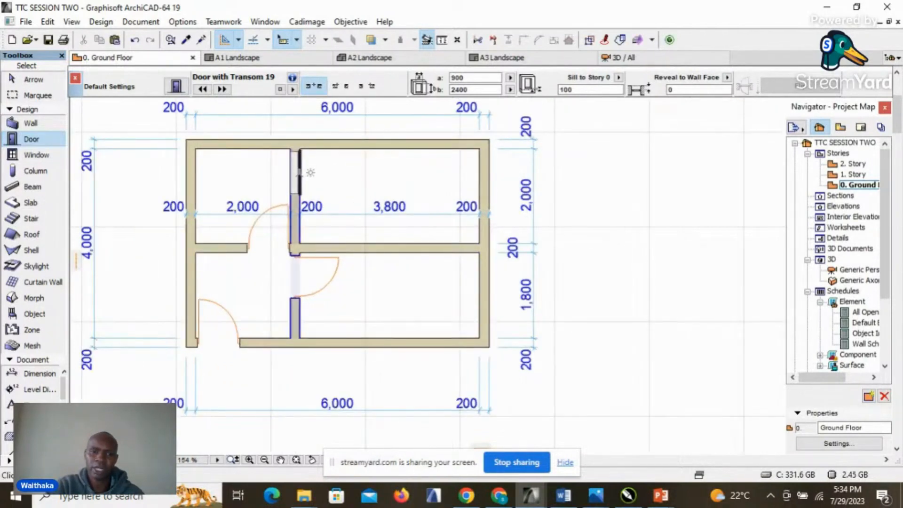
click(311, 173)
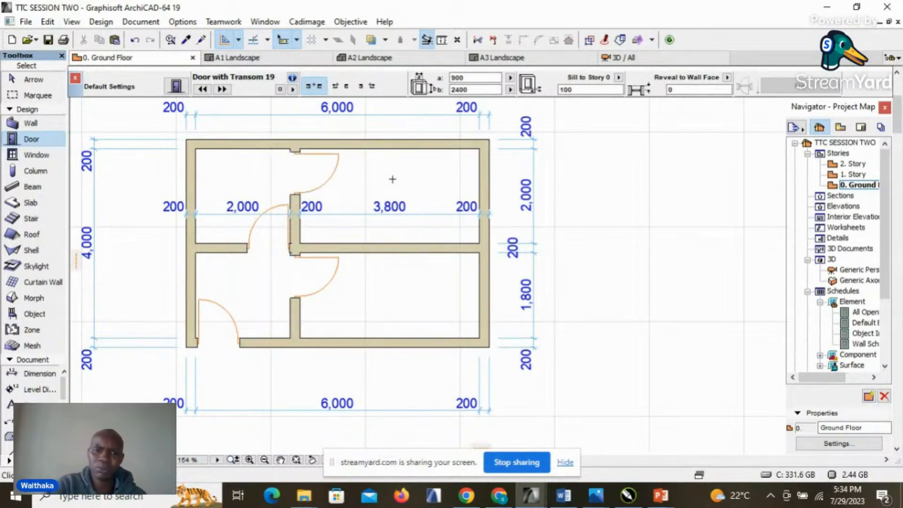
scroll(396, 229, down, 1)
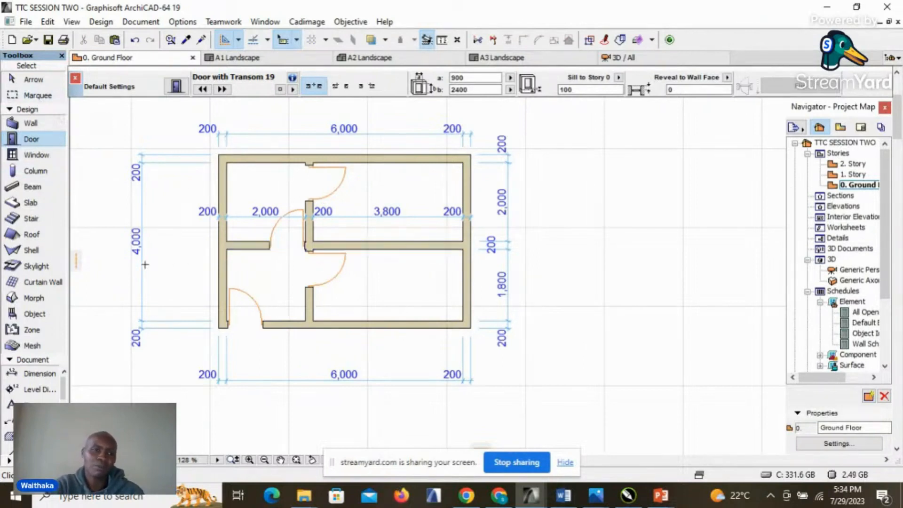
- Choose Revolving Door 19 from the Rotating Doors 19 library folder as the default door
click(179, 92)
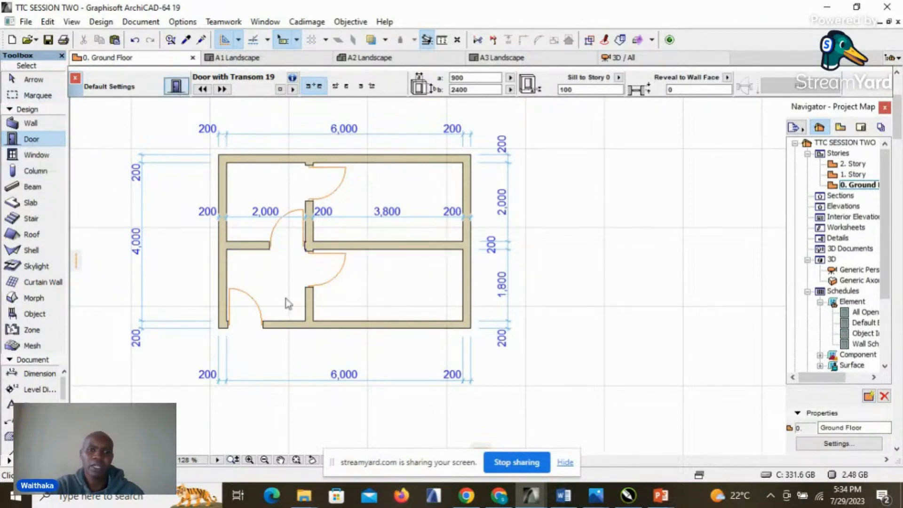
scroll(315, 287, down, 3)
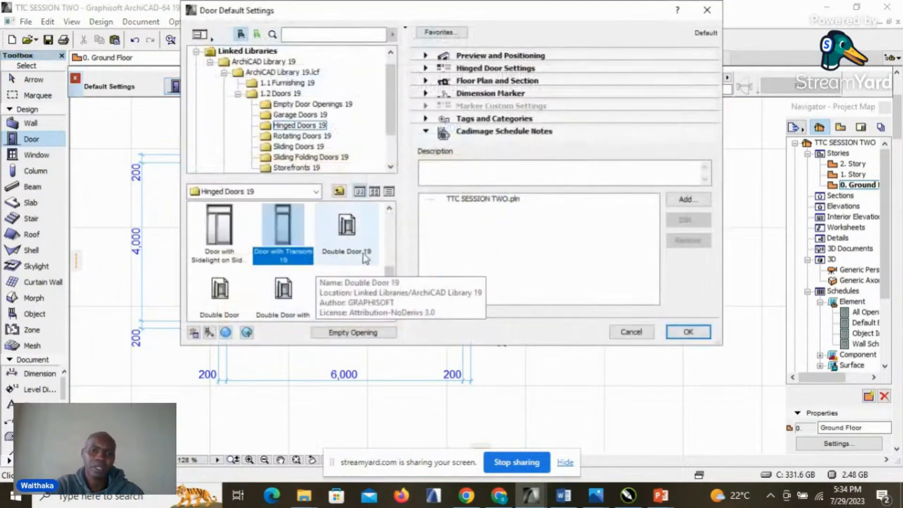
scroll(315, 287, up, 3)
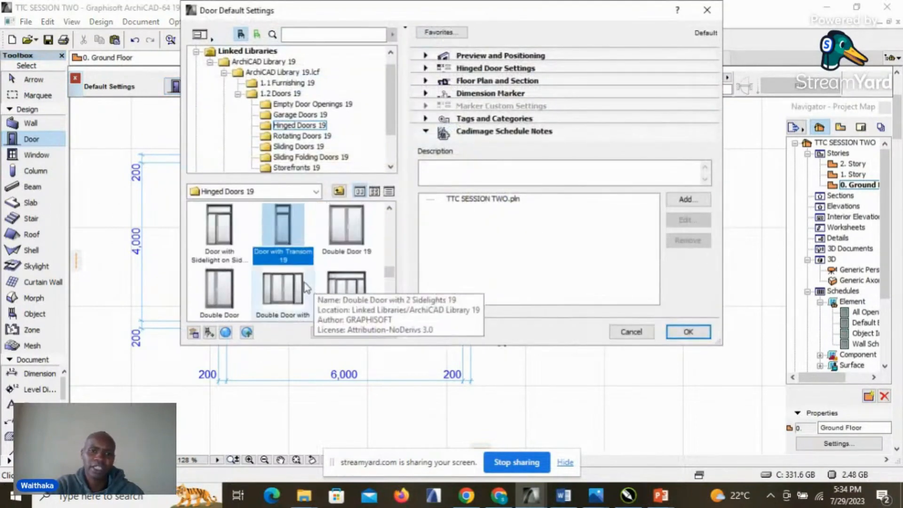
click(300, 136)
click(282, 228)
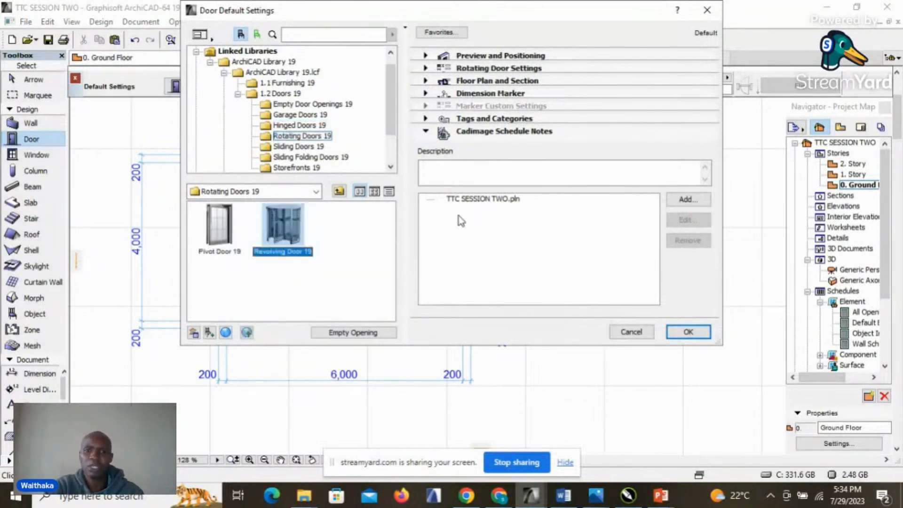
click(428, 55)
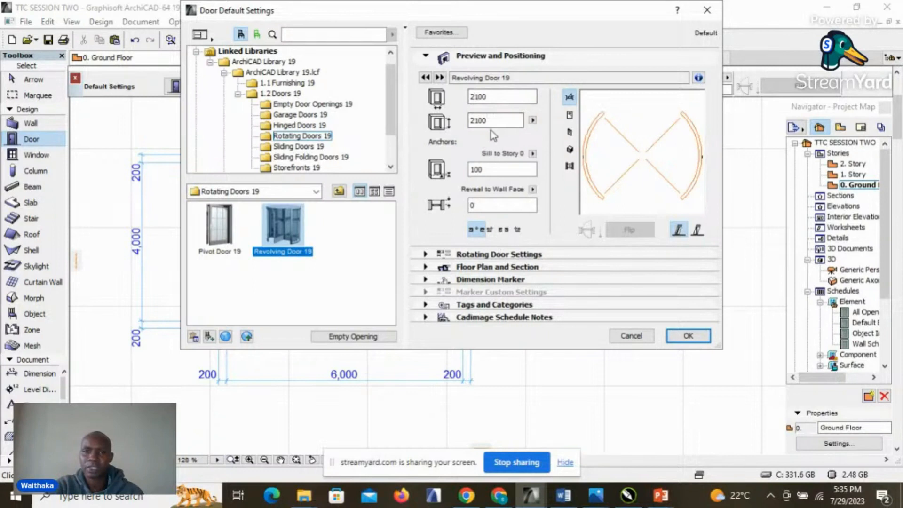
click(677, 339)
- Place the revolving door in the lower outer wall of the bottom-right room
scroll(415, 361, up, 2)
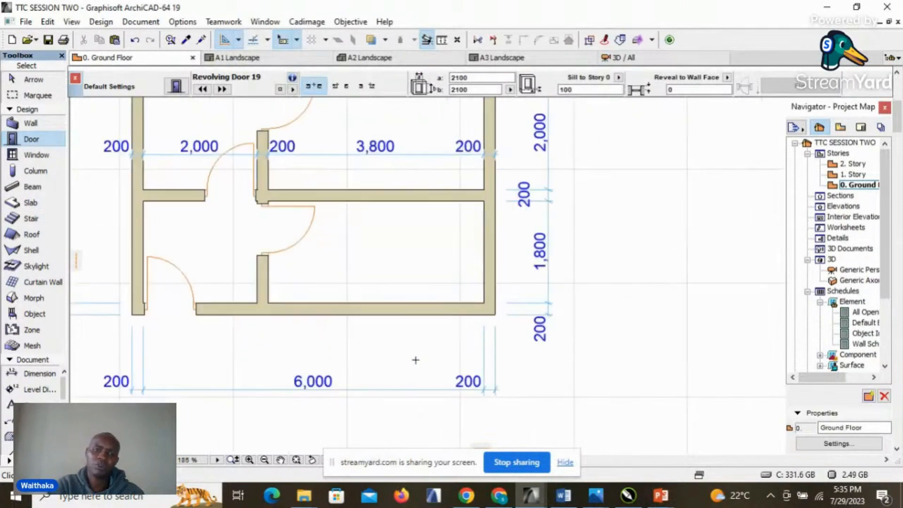
click(389, 309)
click(388, 371)
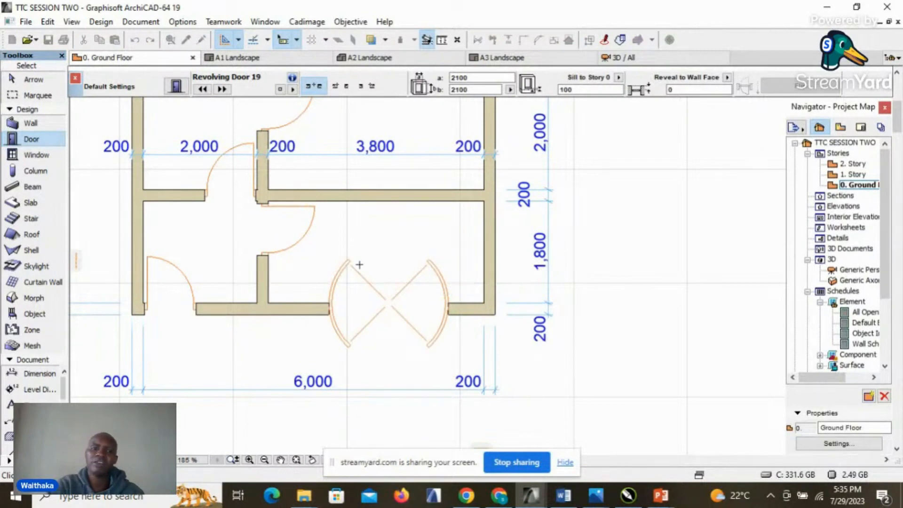
scroll(406, 295, down, 2)
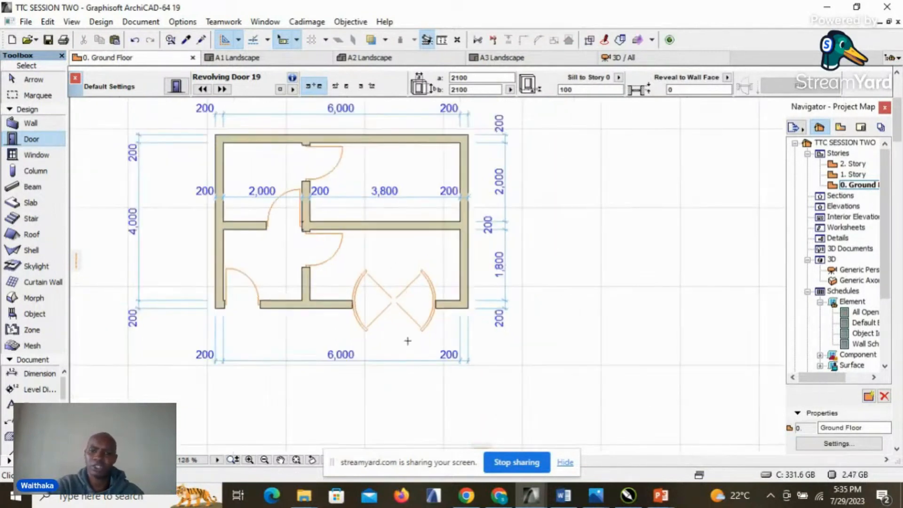
- Move the bottom-left room's outer door so its left jamb lines up with the inner face of the left wall
scroll(441, 328, up, 1)
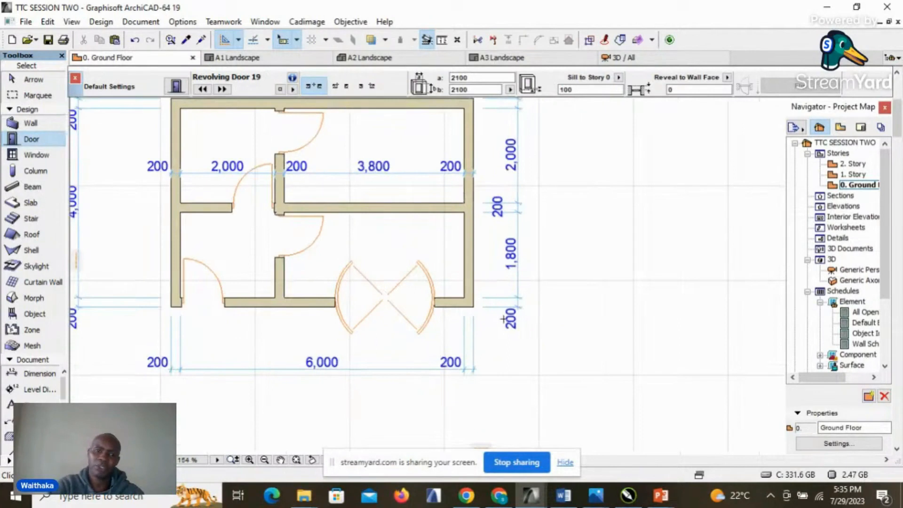
scroll(504, 320, up, 1)
click(41, 84)
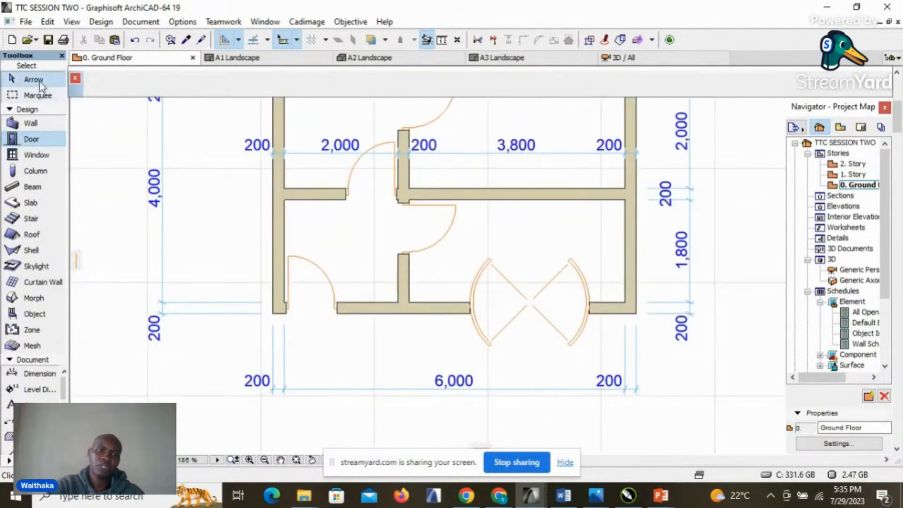
scroll(317, 312, up, 3)
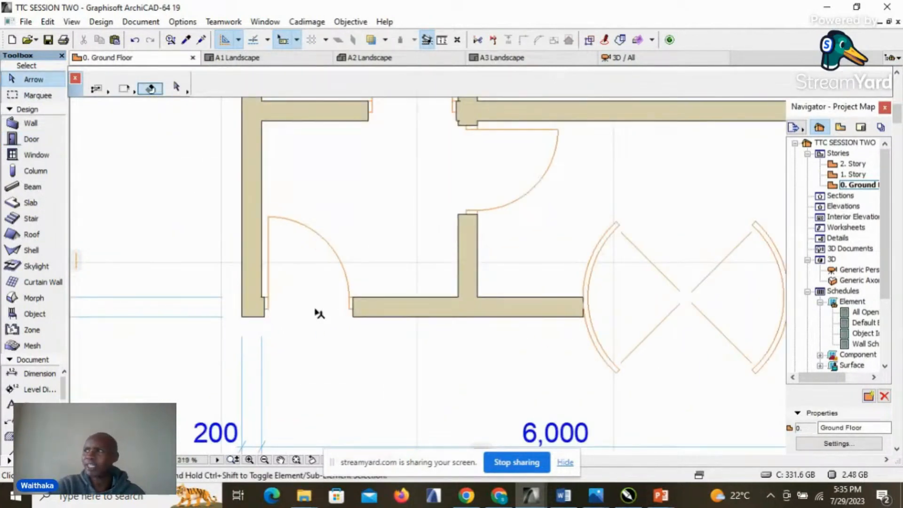
click(270, 221)
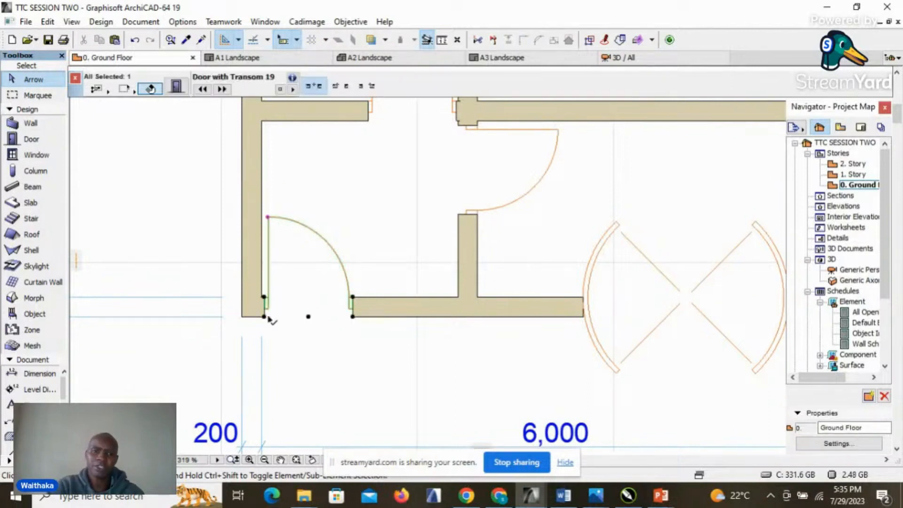
scroll(282, 309, up, 3)
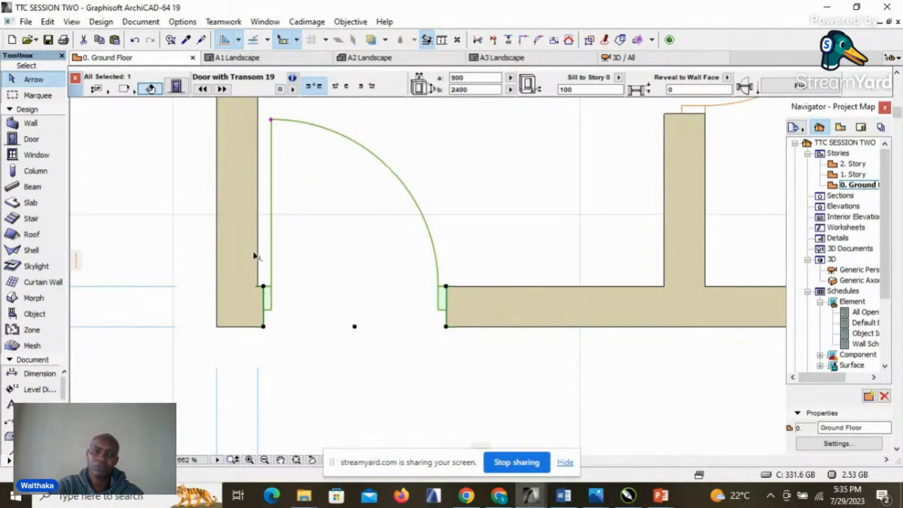
scroll(513, 310, down, 3)
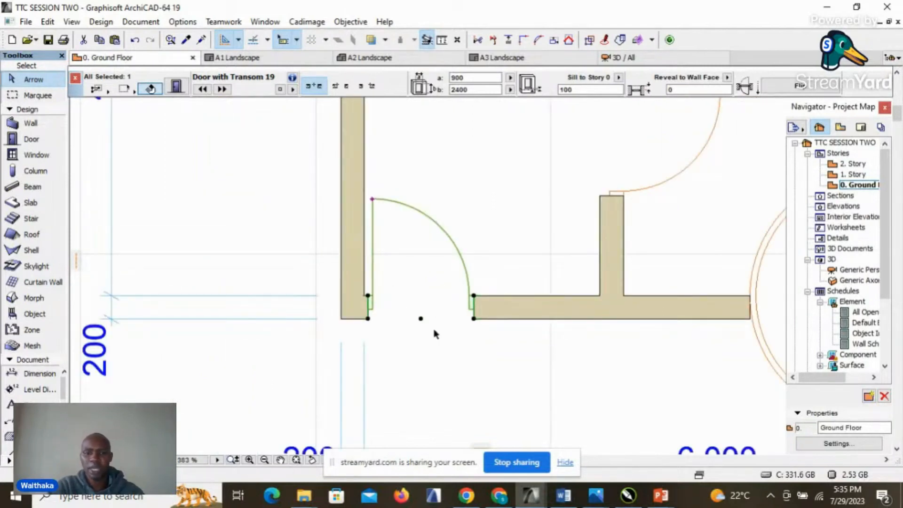
scroll(388, 309, up, 4)
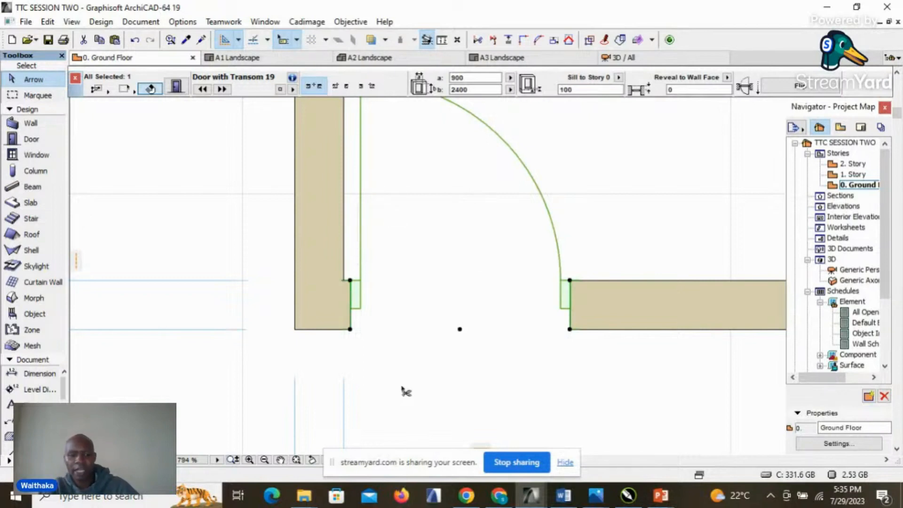
scroll(349, 313, up, 5)
drag(353, 235, 335, 236)
scroll(329, 249, down, 5)
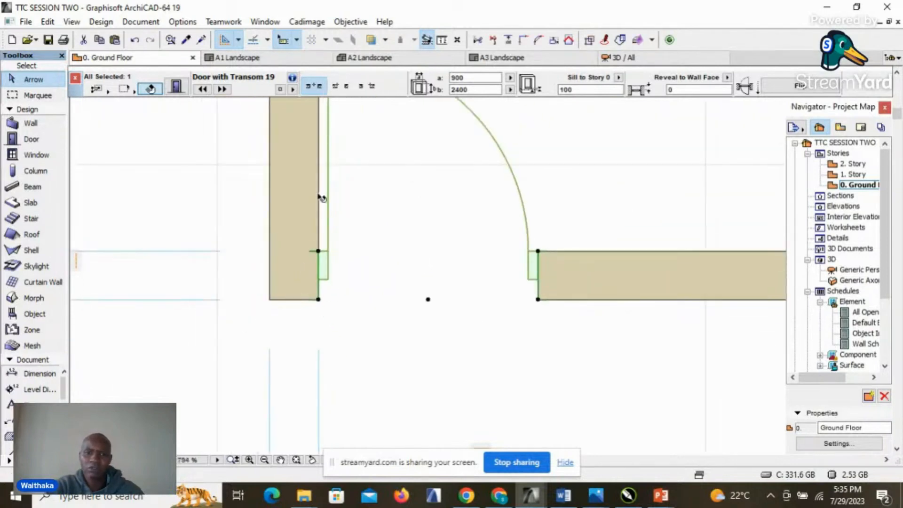
scroll(363, 339, down, 8)
scroll(398, 310, up, 3)
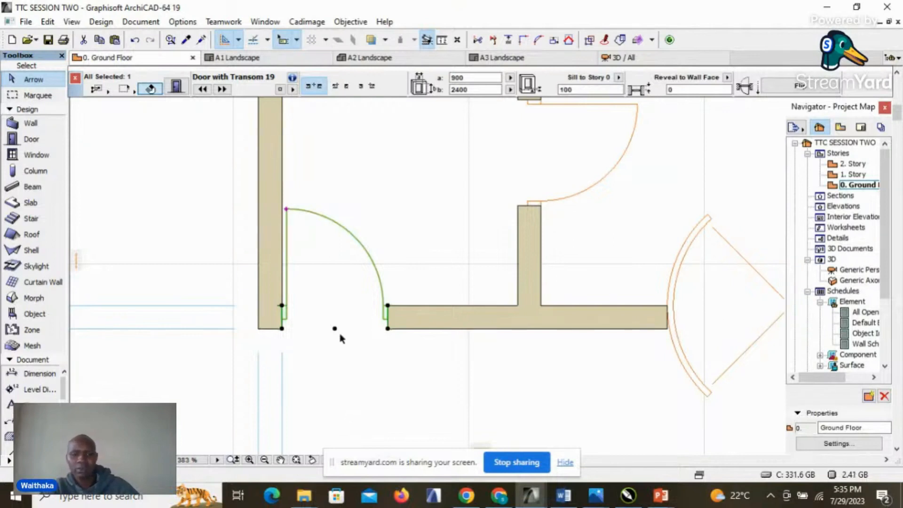
- Move the bottom-left room's outer door 200 mm to the right, away from the left wall's inner face
click(377, 380)
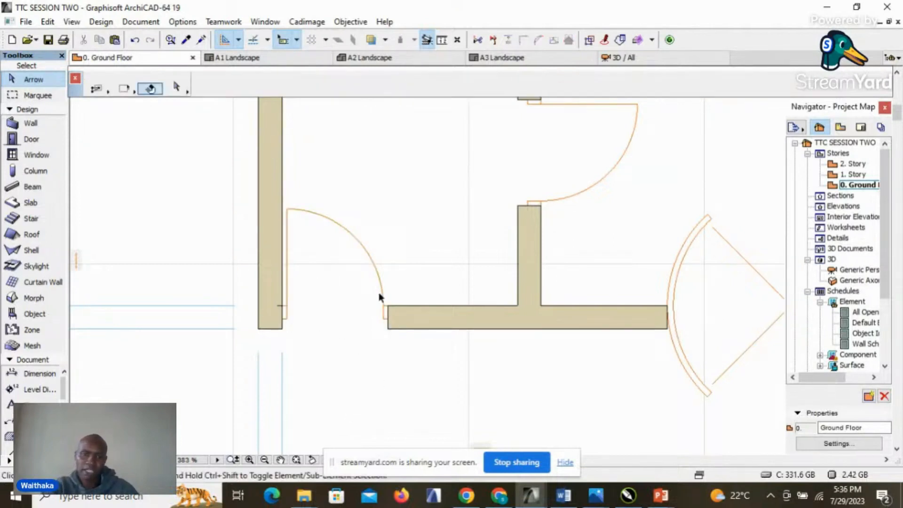
click(286, 212)
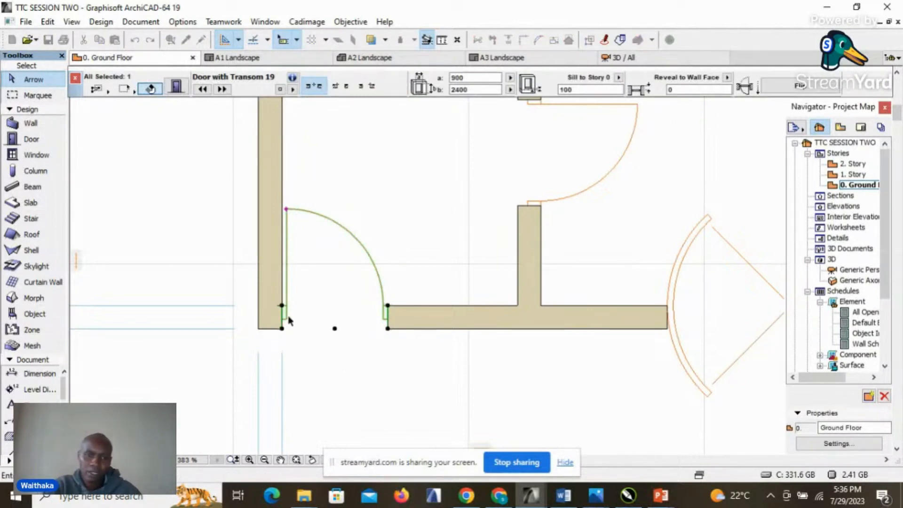
drag(285, 322, 310, 324)
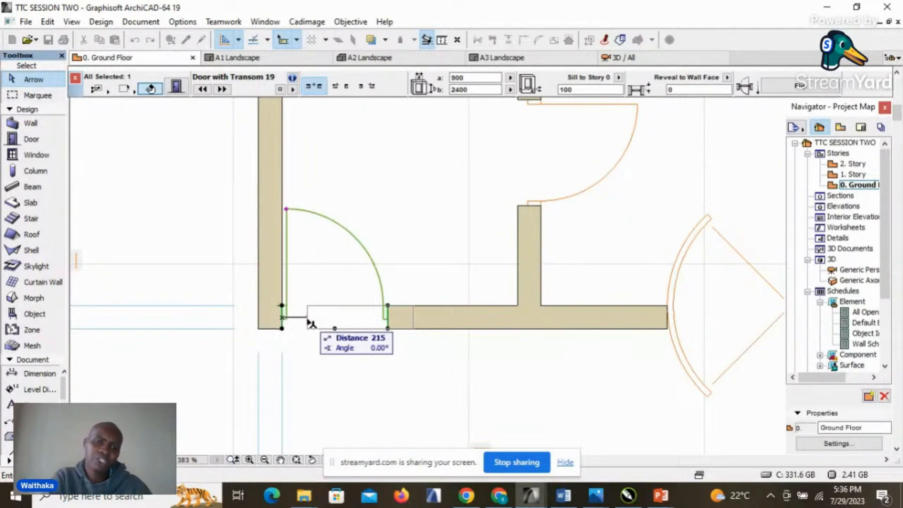
key(Tab)
text(24)
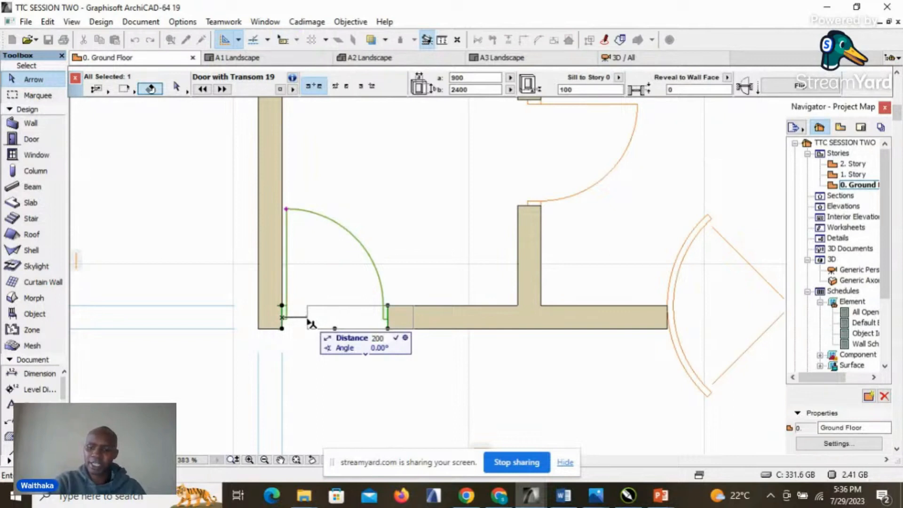
text(00)
key(Return)
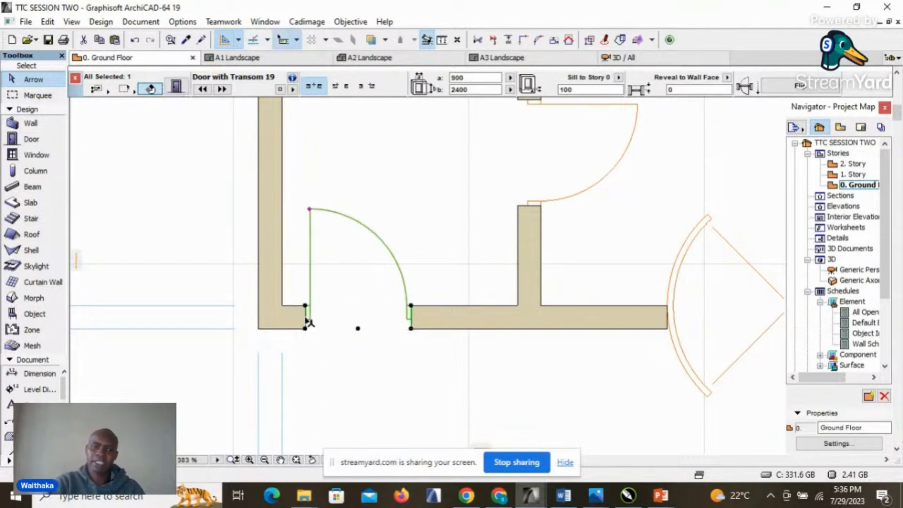
click(348, 360)
scroll(333, 191, down, 3)
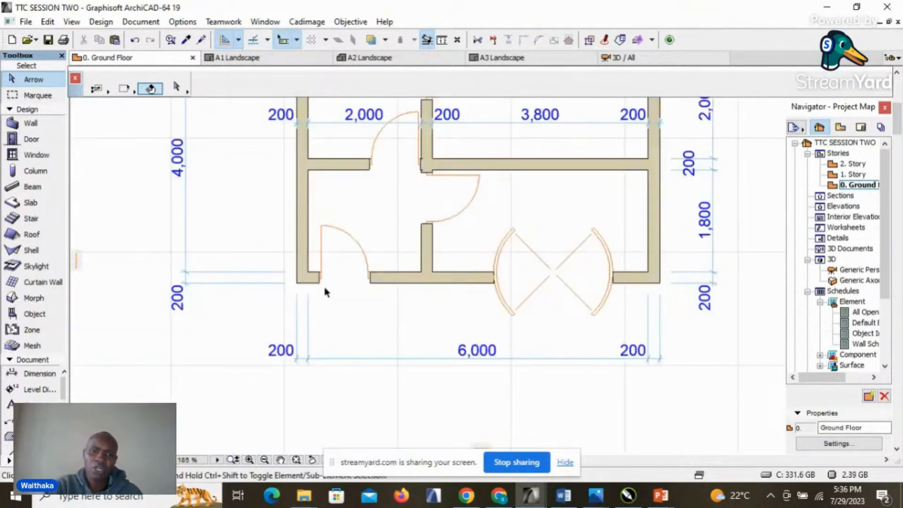
- Add a dimension chain below the bottom-left room covering the left wall, both door jambs and the partition, placed above the overall dimensions
scroll(323, 284, up, 3)
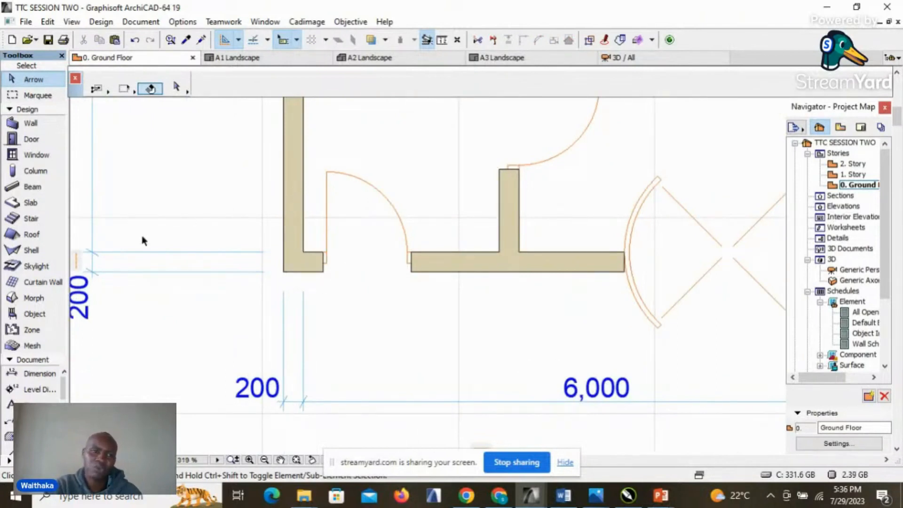
click(42, 374)
click(298, 200)
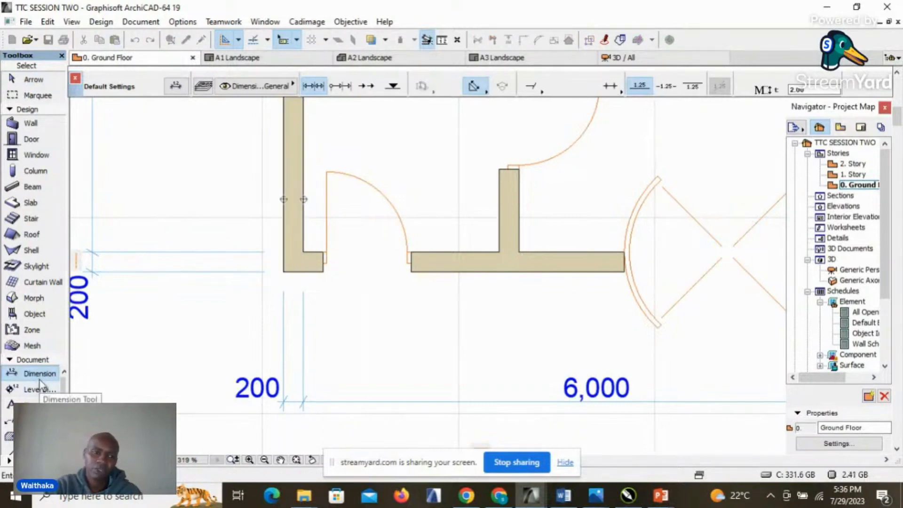
scroll(329, 275, up, 3)
click(319, 262)
click(470, 262)
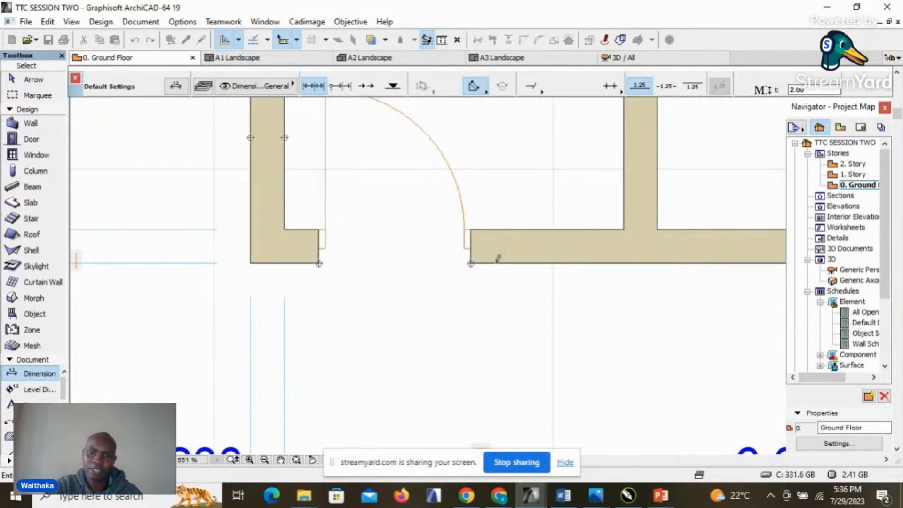
scroll(541, 202, down, 3)
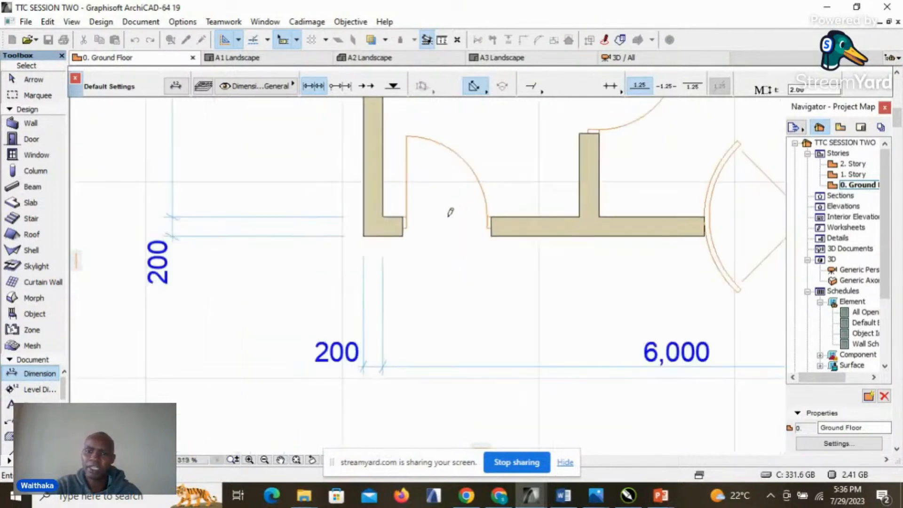
double_click(476, 280)
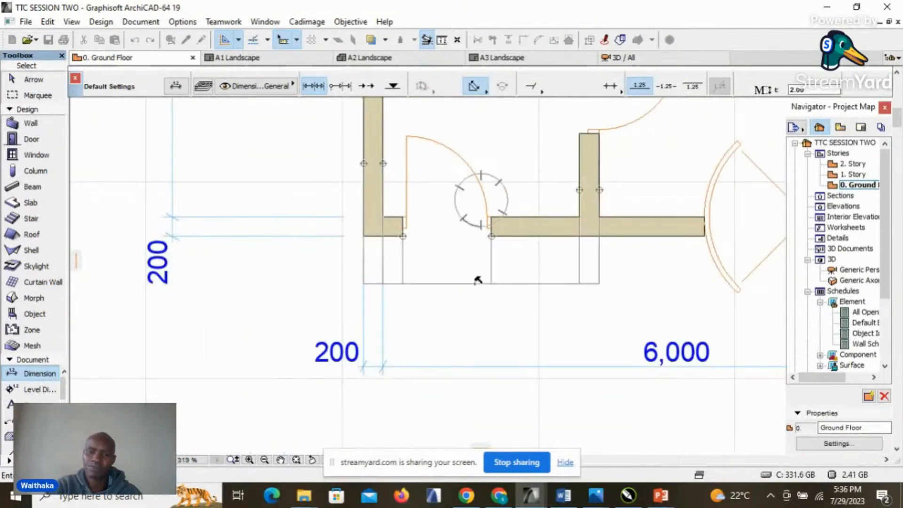
click(485, 319)
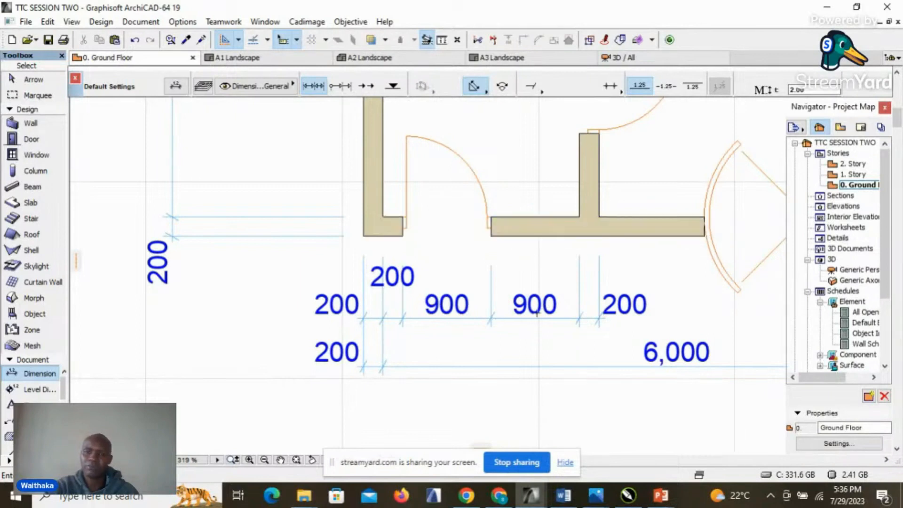
scroll(326, 282, down, 3)
scroll(385, 321, up, 3)
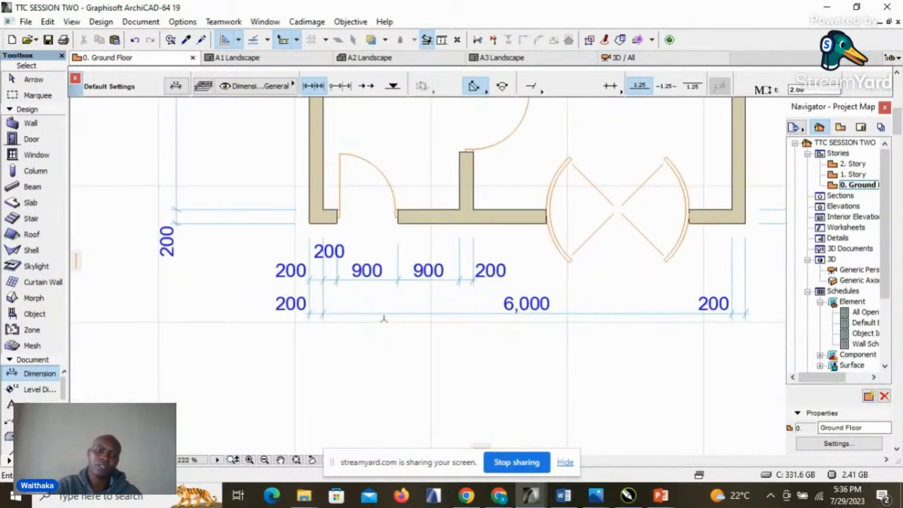
scroll(354, 334, down, 1)
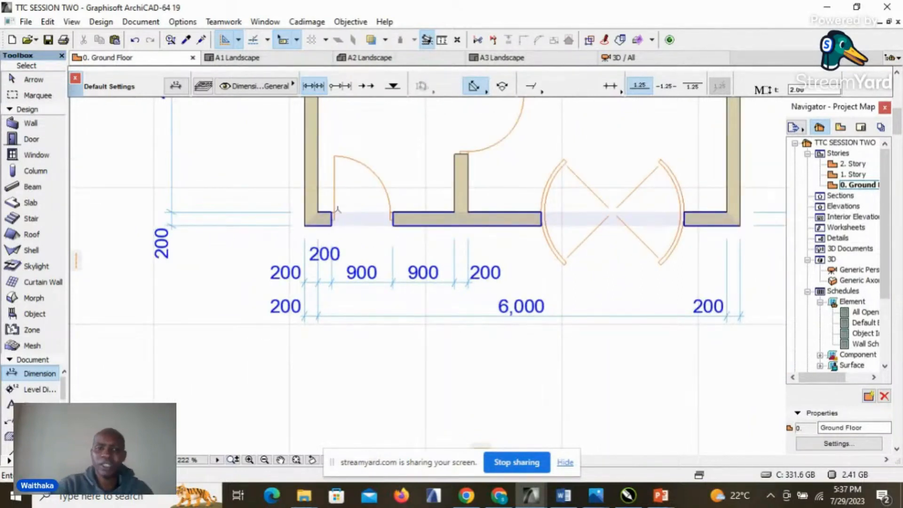
scroll(395, 242, down, 5)
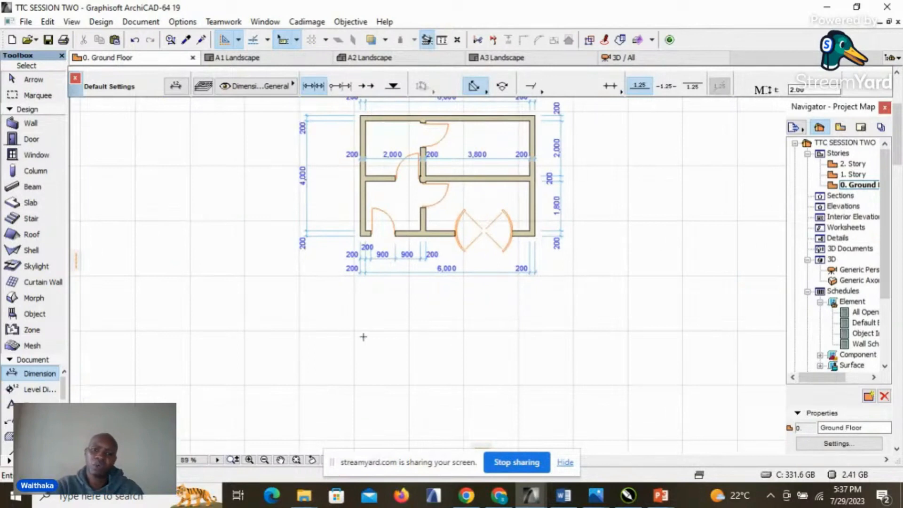
scroll(528, 198, up, 3)
scroll(507, 304, down, 2)
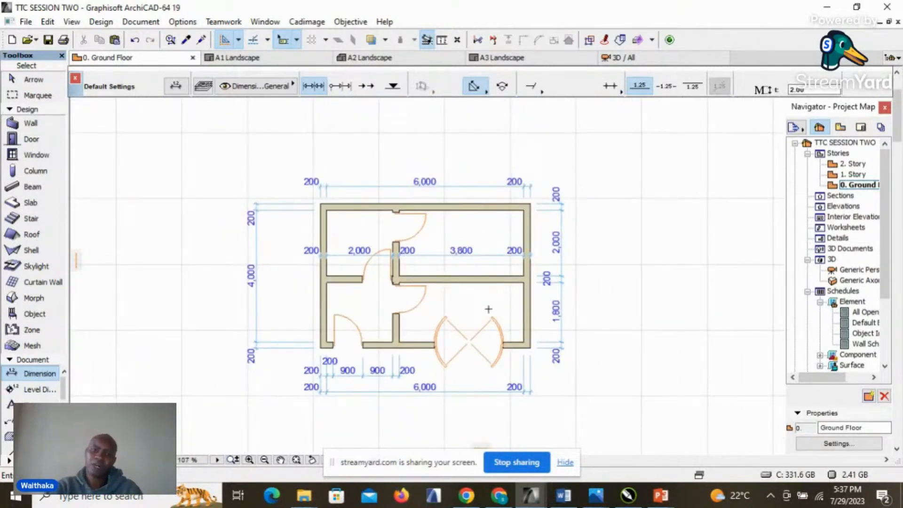
scroll(489, 309, up, 1)
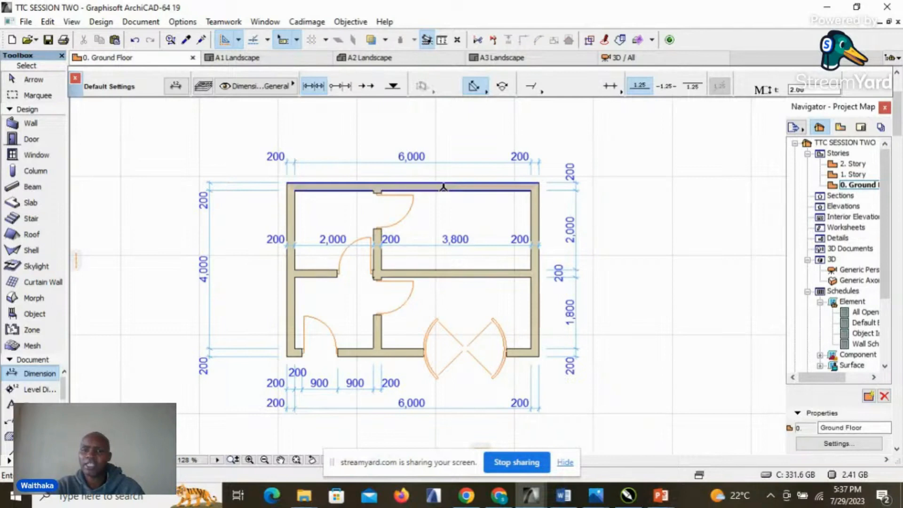
- Browse the window library folders in the default window settings, from Bay and Bow Windows 19 through Storefronts 19
click(33, 155)
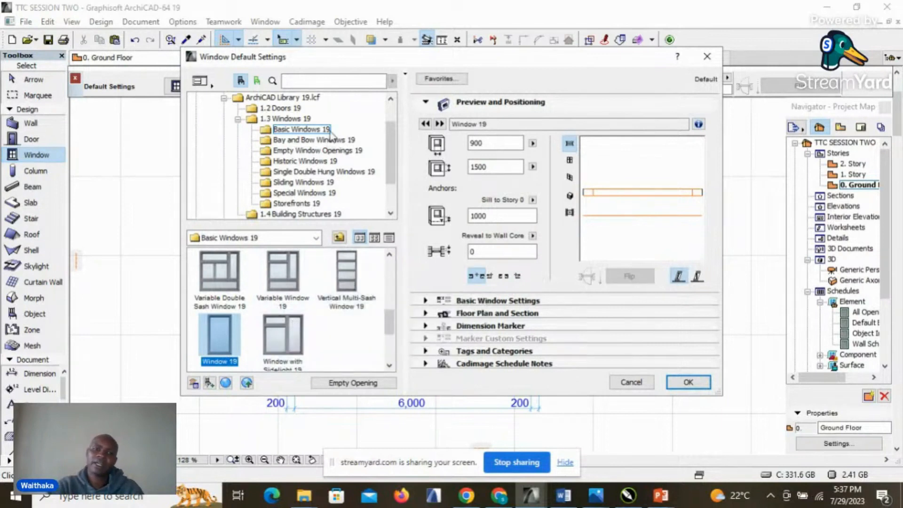
click(290, 140)
click(291, 151)
click(290, 161)
click(292, 172)
click(294, 182)
click(296, 193)
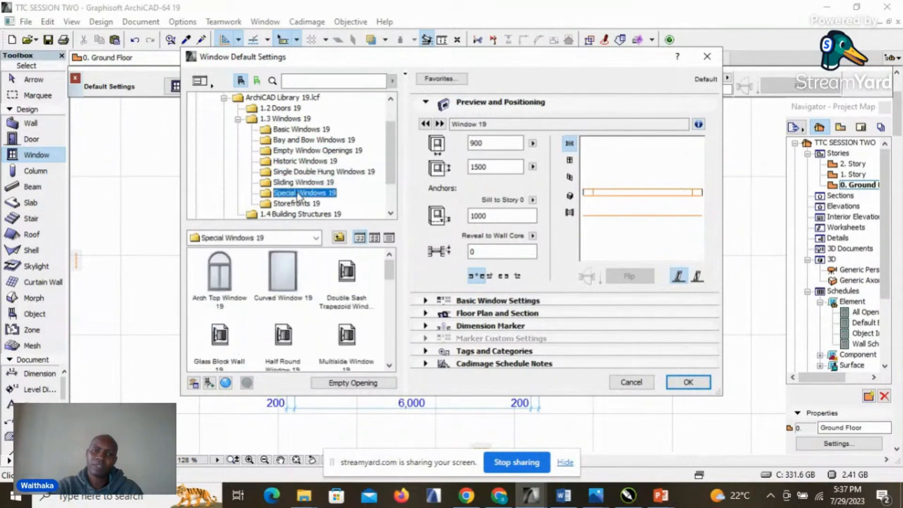
click(296, 203)
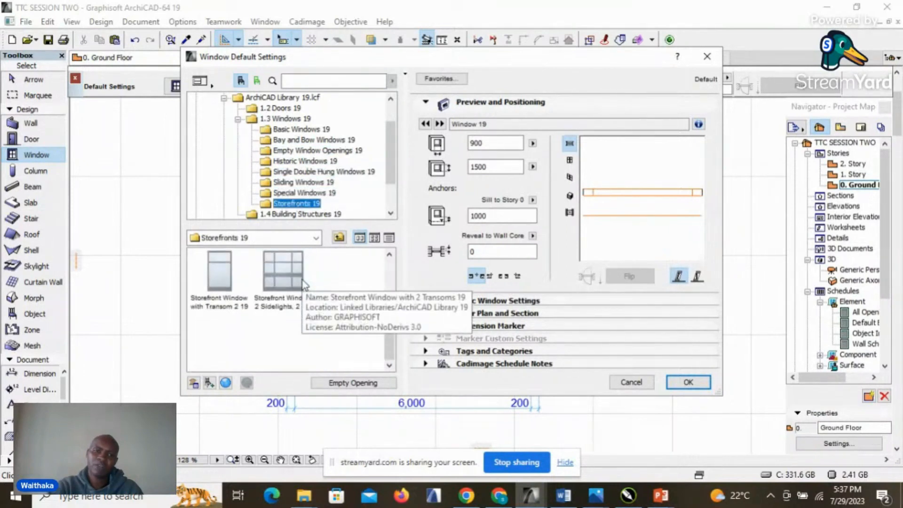
- Choose Triple Window with Middle Transom 19 from Basic Windows 19 as default, with width 2500 and sill height 900
click(297, 129)
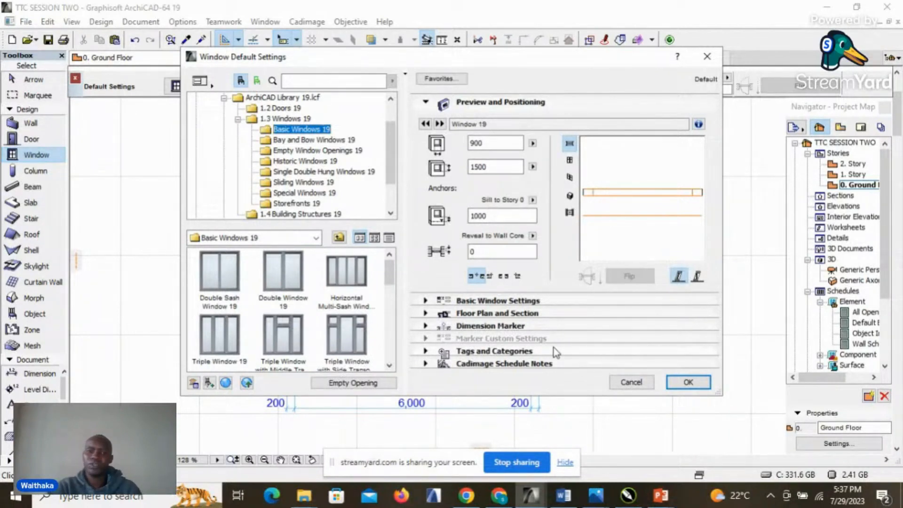
click(286, 336)
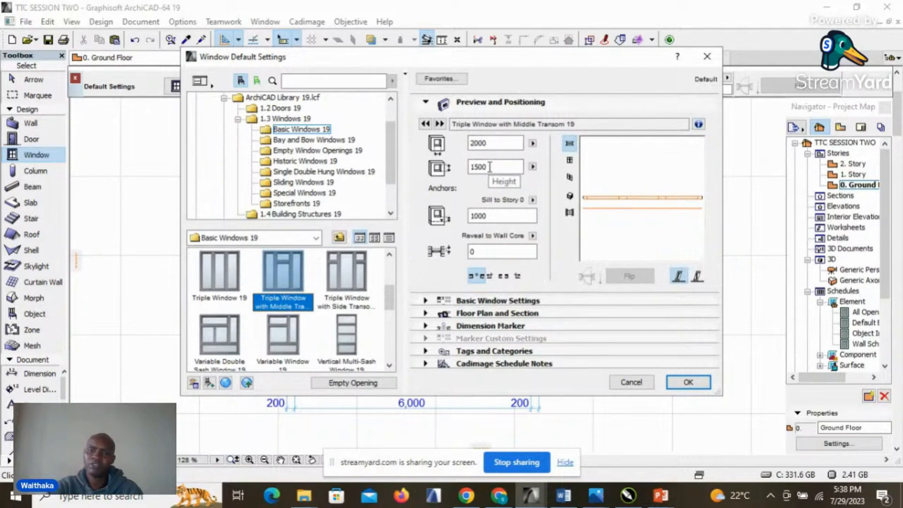
drag(493, 141, 472, 147)
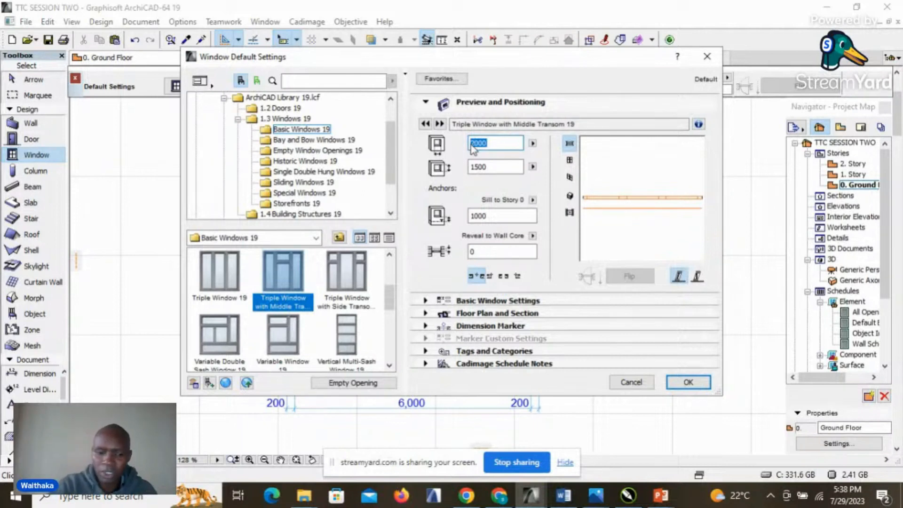
text(25)
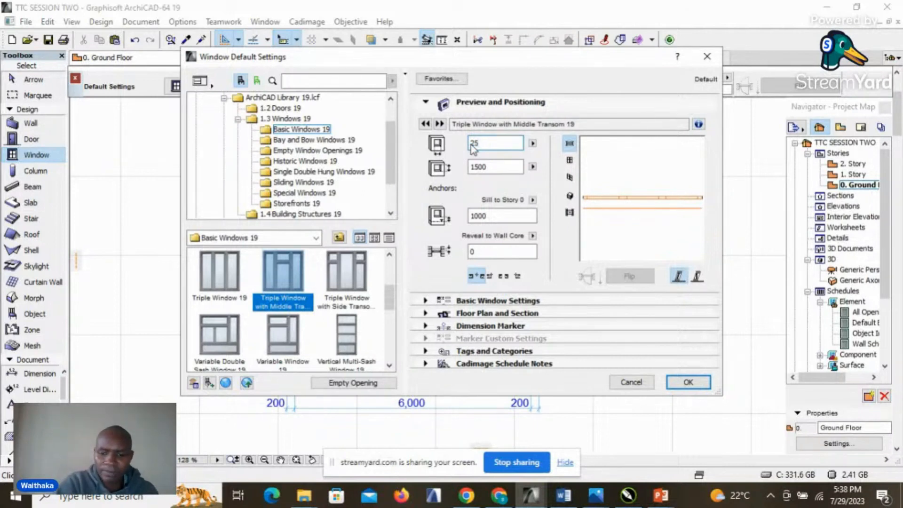
text(00)
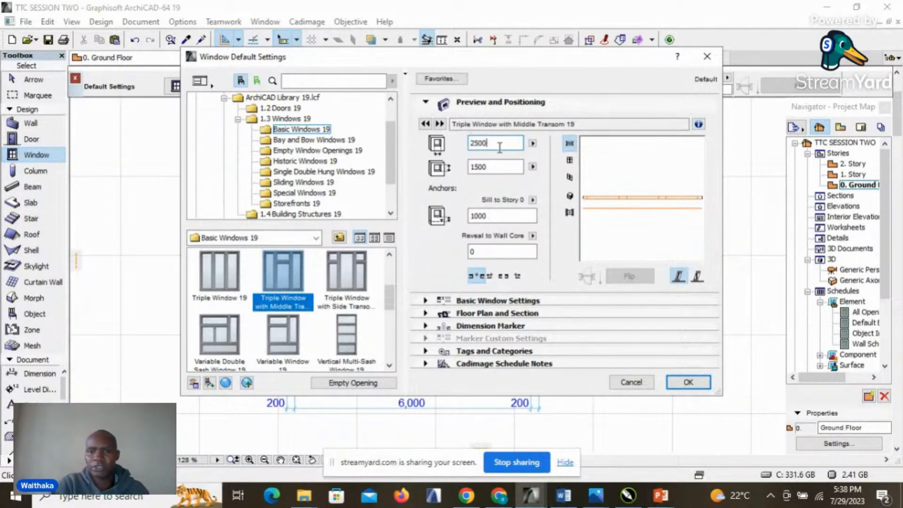
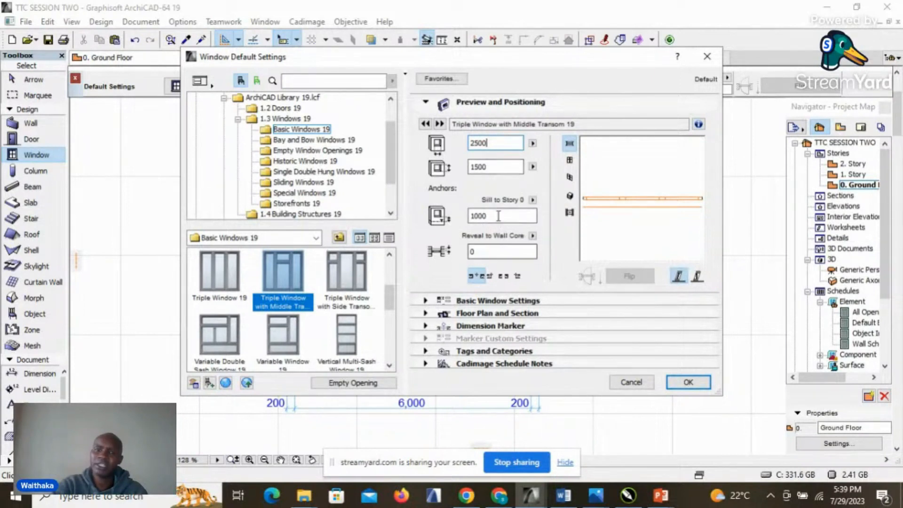
drag(487, 216, 472, 221)
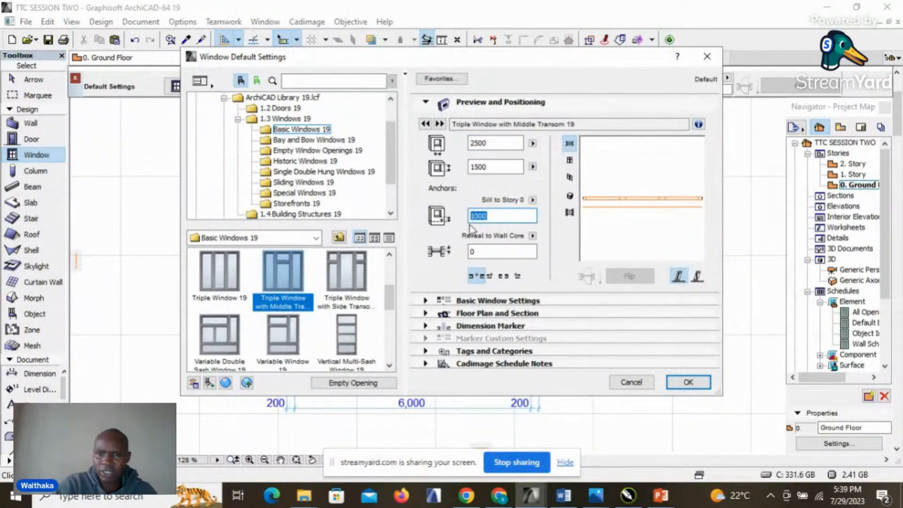
text(9)
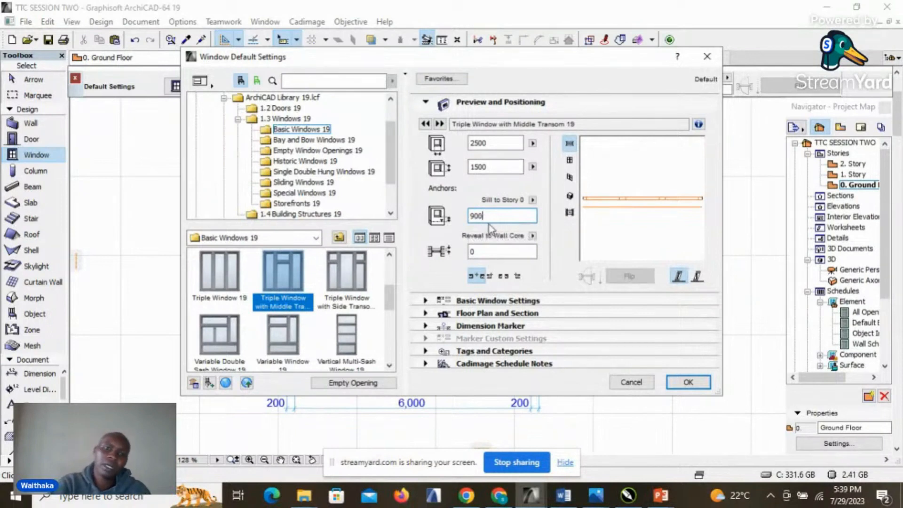
- Review the default window's opening, frame and sash settings and set its sash type to Editable Grid
click(428, 304)
click(499, 114)
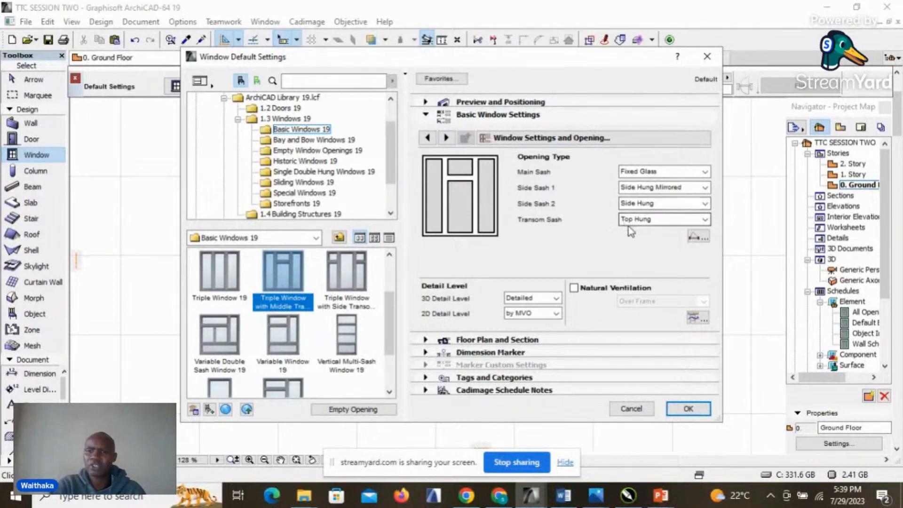
click(446, 137)
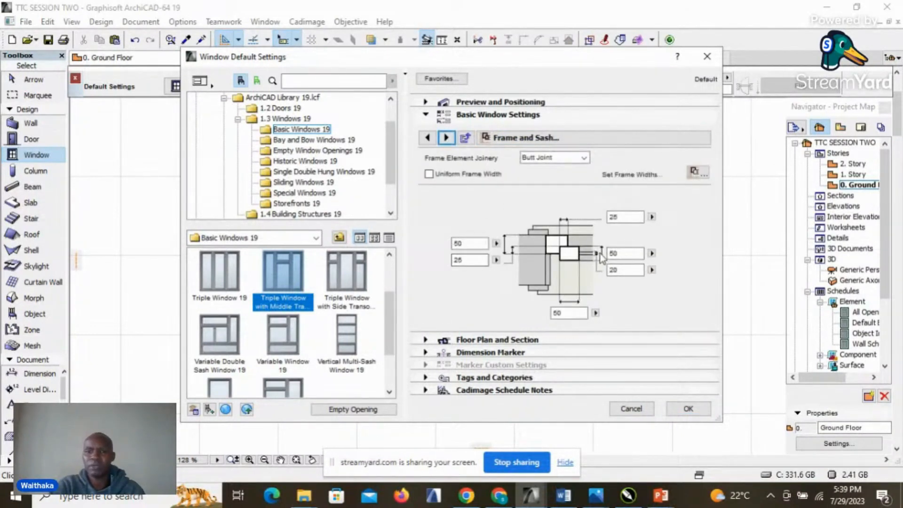
click(446, 138)
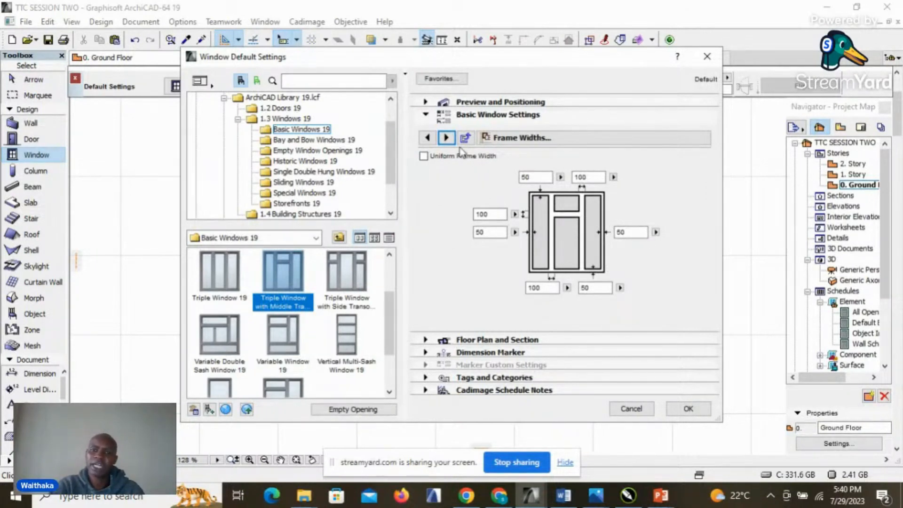
click(446, 138)
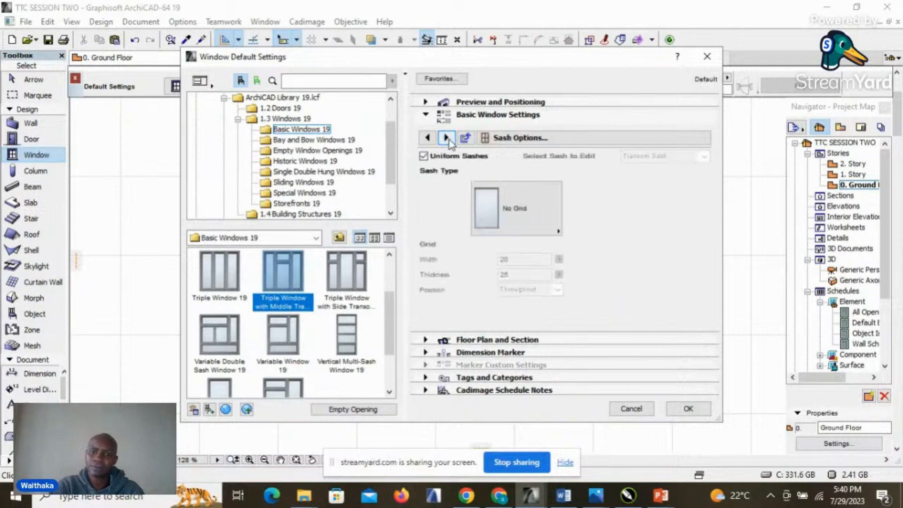
click(551, 232)
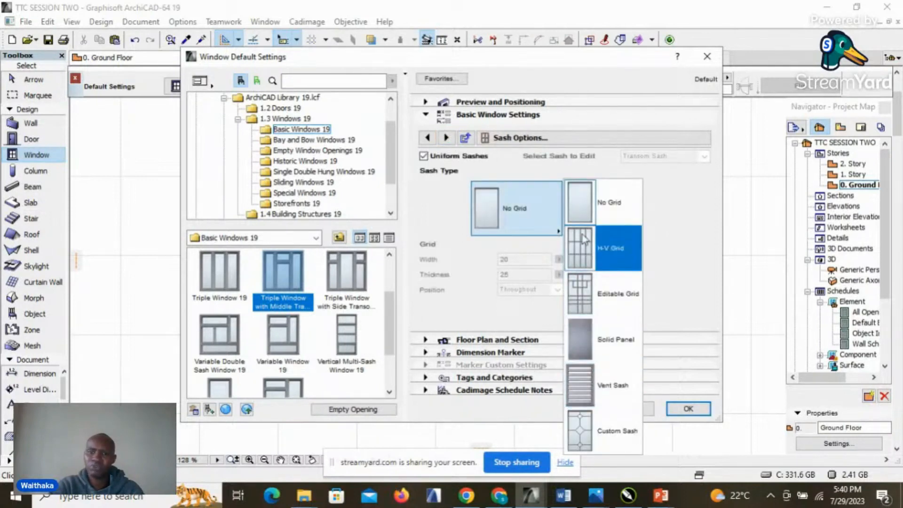
click(579, 292)
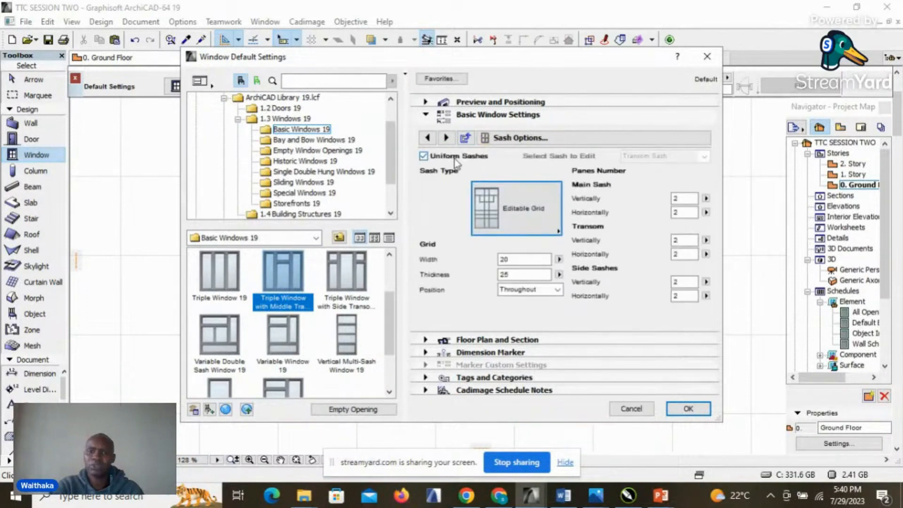
click(447, 138)
click(446, 138)
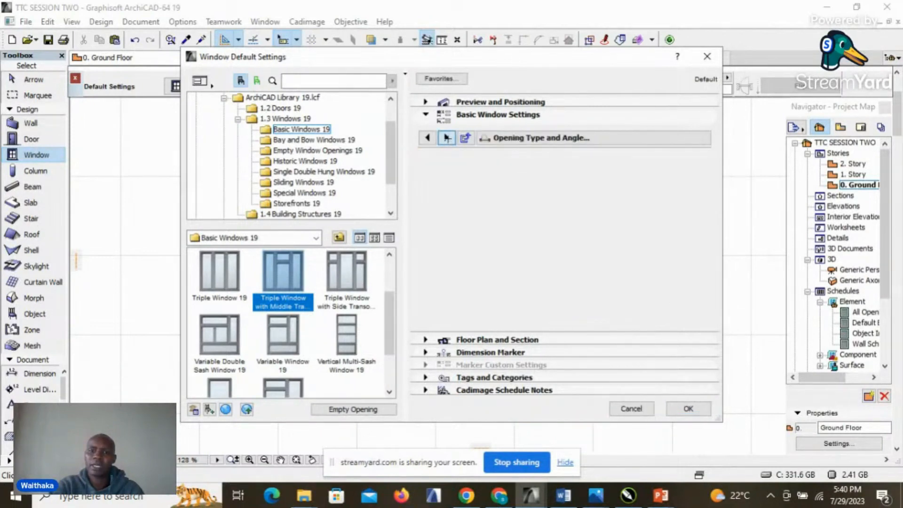
- Review the default window's opening lines and its model attributes, including frame and sash surfaces and 3D pens
click(447, 137)
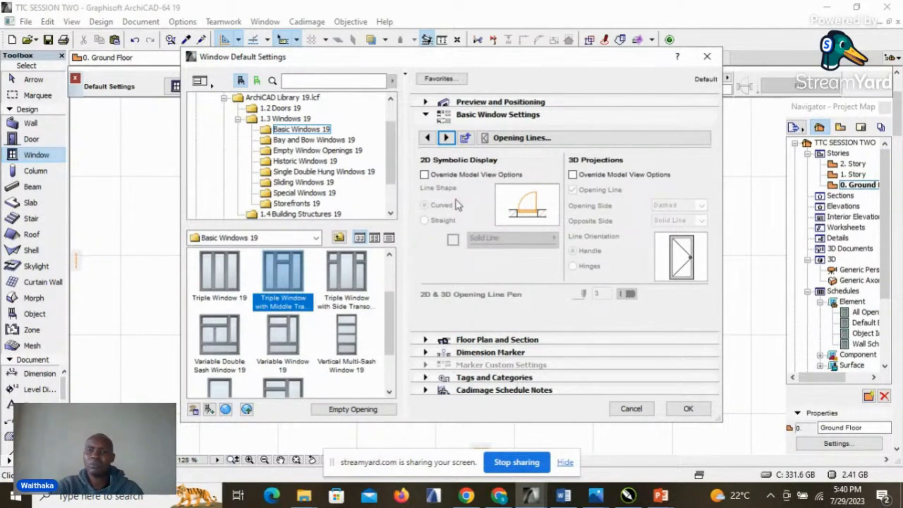
click(446, 138)
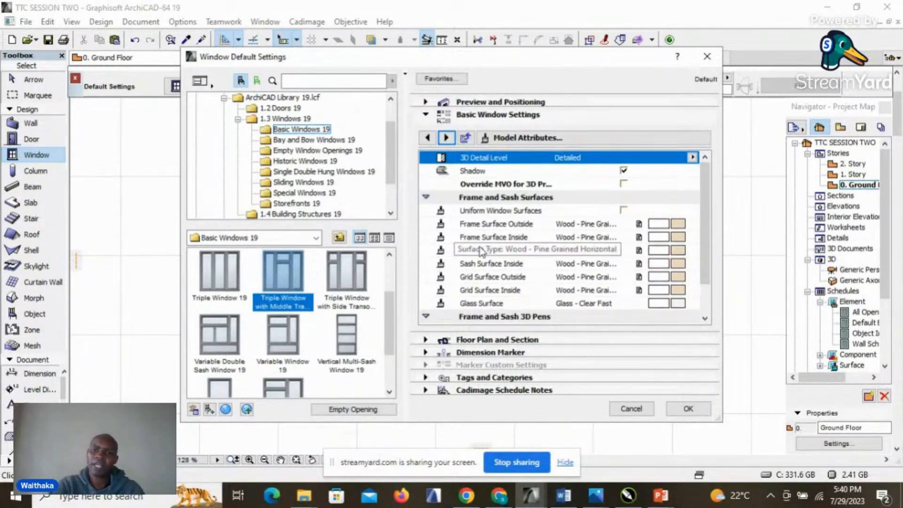
scroll(527, 254, down, 1)
scroll(526, 273, up, 1)
scroll(528, 282, down, 1)
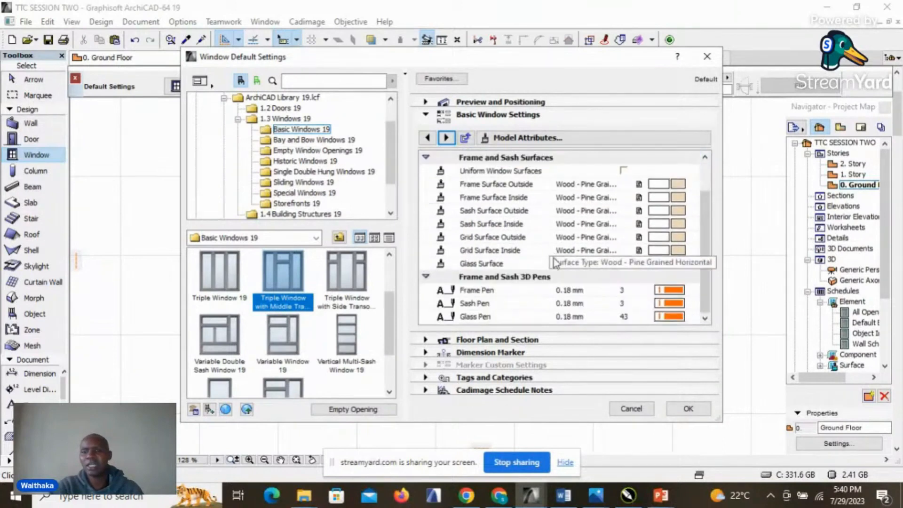
- Accept the default window settings and place the 2500-wide window in the upper wall of the top-right room, opening outward
click(687, 410)
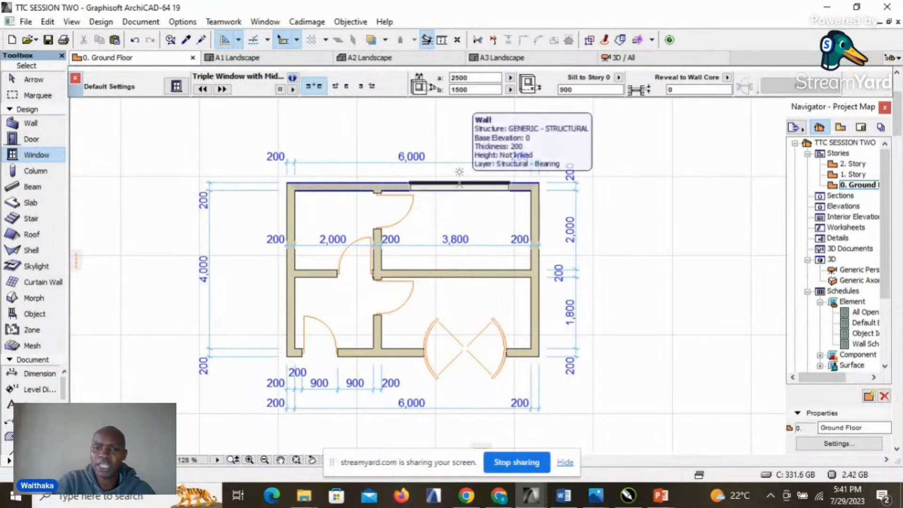
click(460, 184)
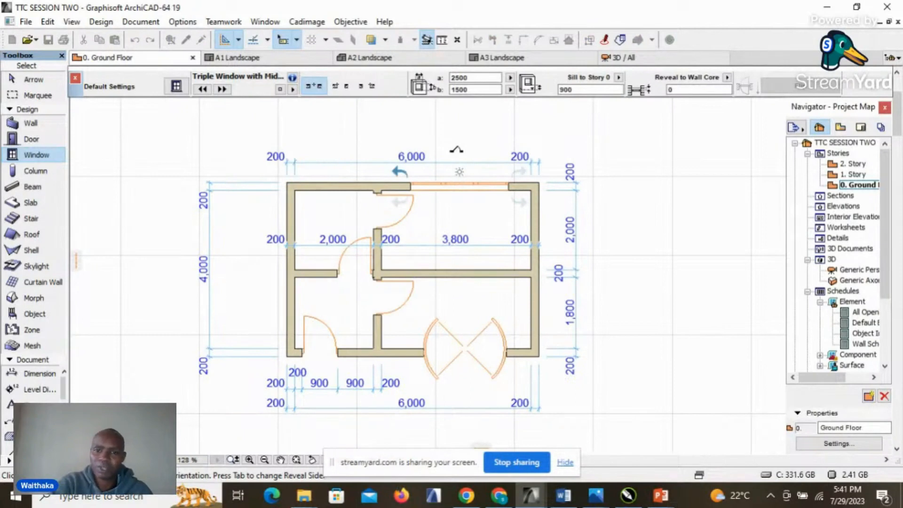
click(456, 150)
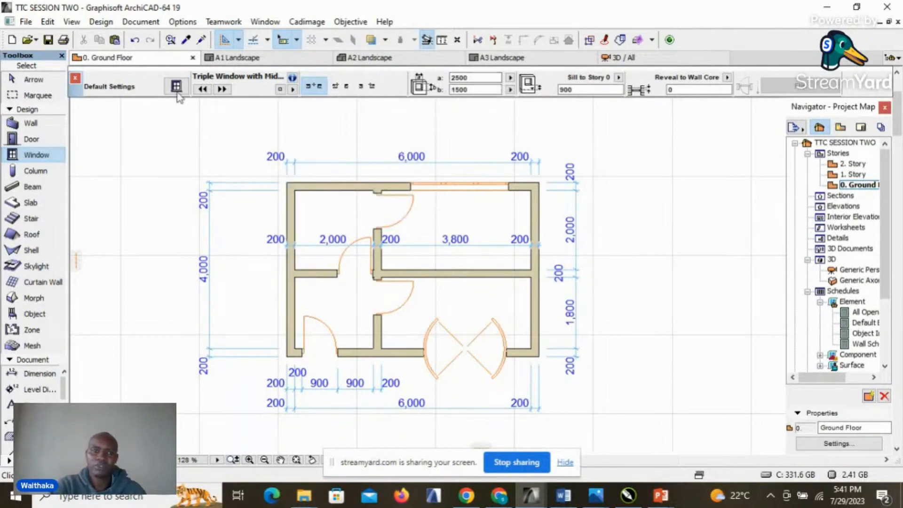
- Set the default window width to 1500 and place a window in the left wall of the top-left room
click(485, 79)
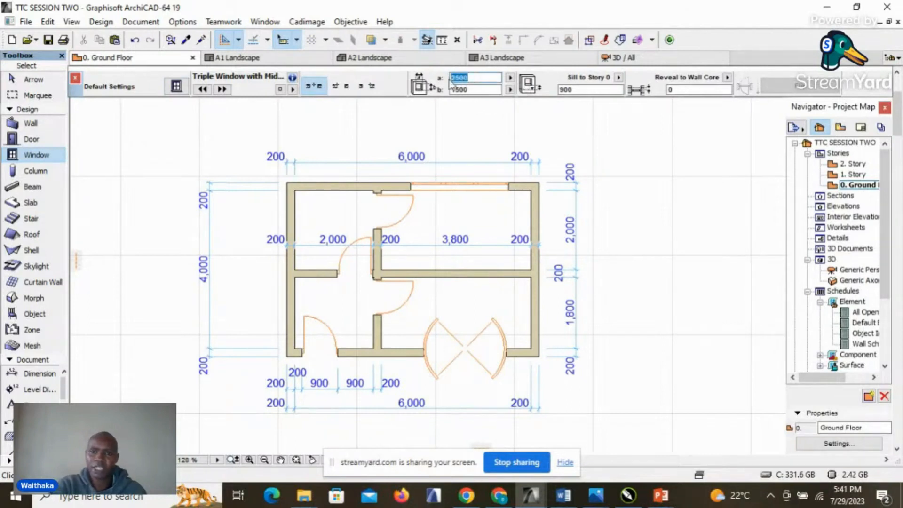
text(1)
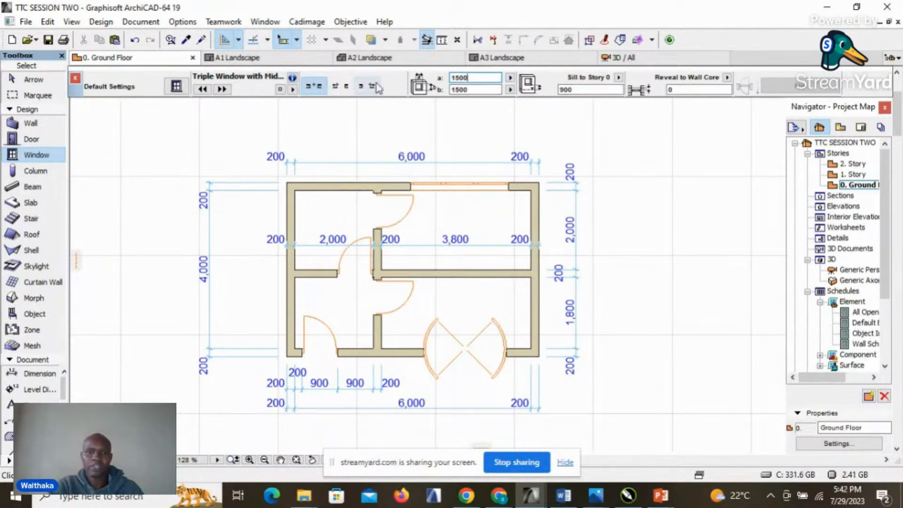
click(269, 227)
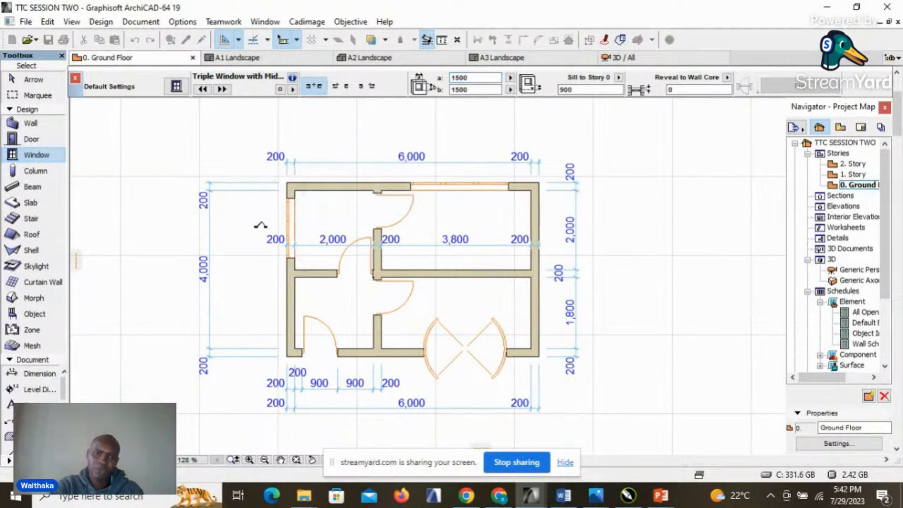
- Place another 1500-wide window in the right exterior wall of the bottom-right room
scroll(305, 229, up, 3)
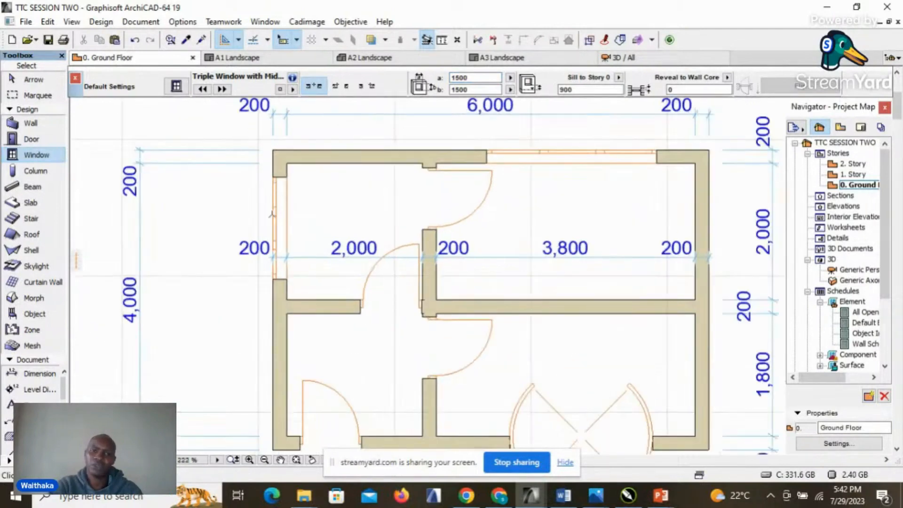
scroll(410, 236, down, 2)
scroll(632, 342, up, 3)
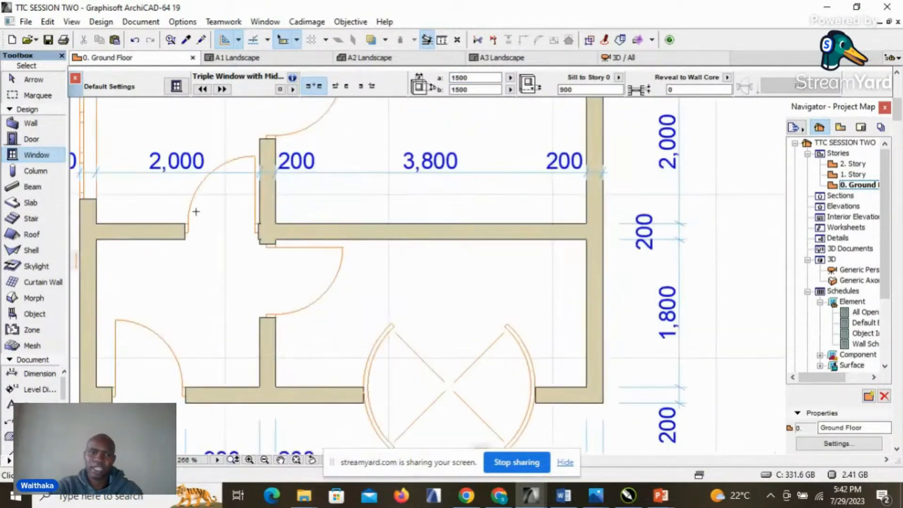
click(610, 309)
click(631, 311)
scroll(589, 264, down, 5)
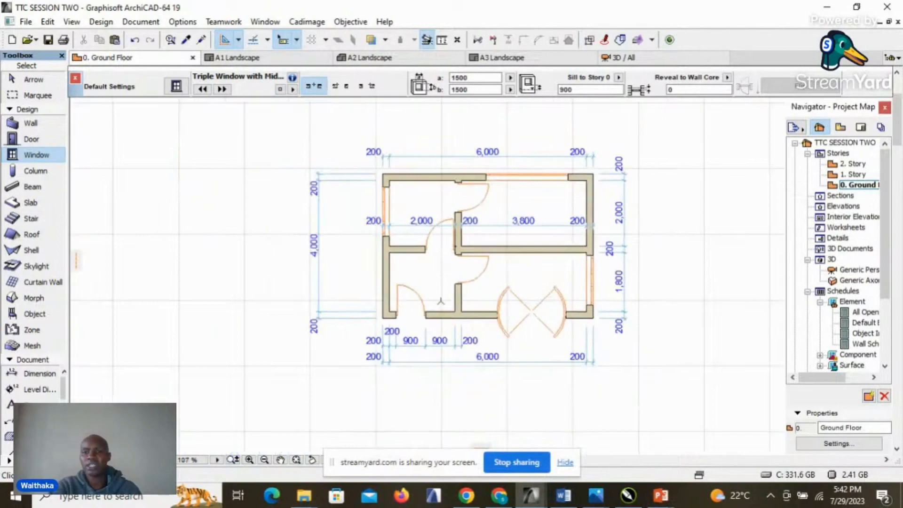
- Select the top-wall window and the right-wall window in turn to compare their widths
scroll(581, 288, up, 1)
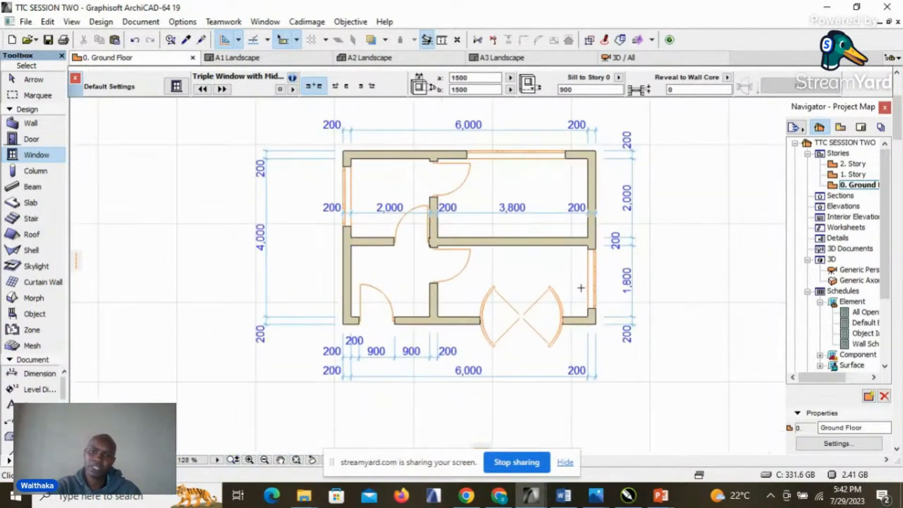
scroll(209, 295, down, 1)
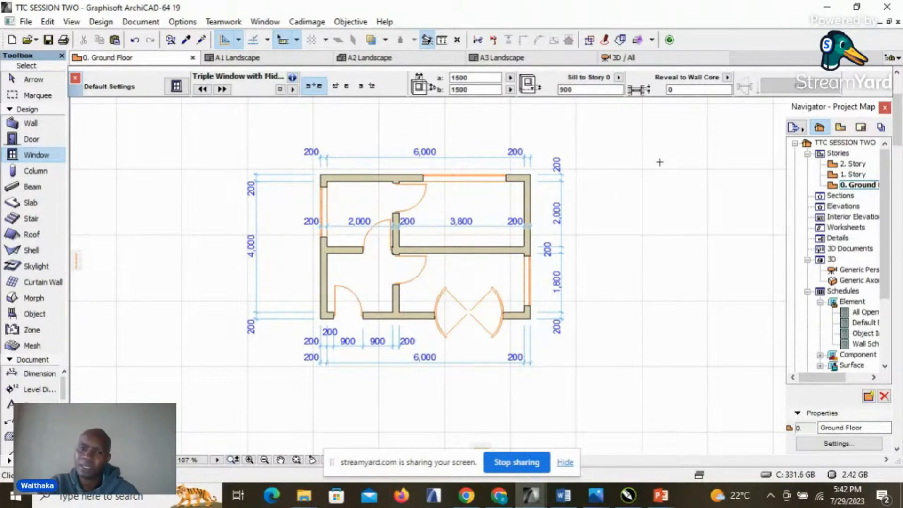
scroll(496, 209, up, 1)
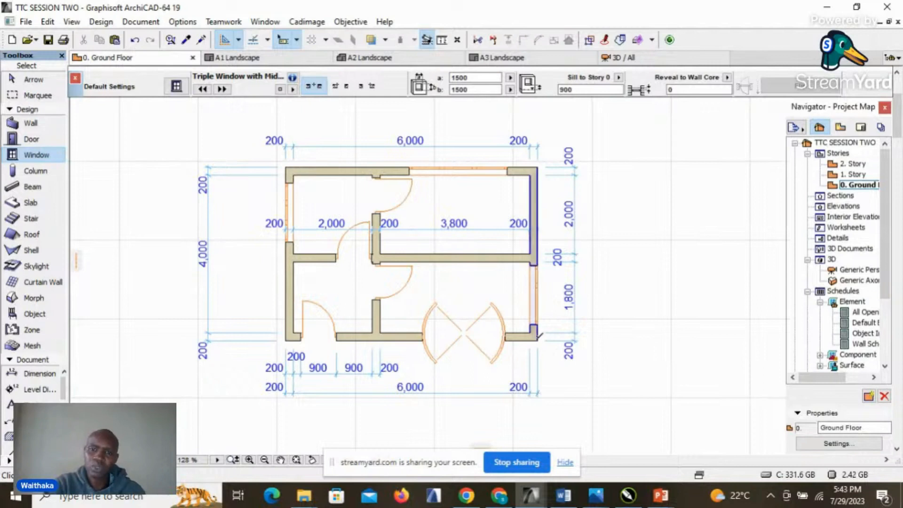
scroll(538, 330, up, 1)
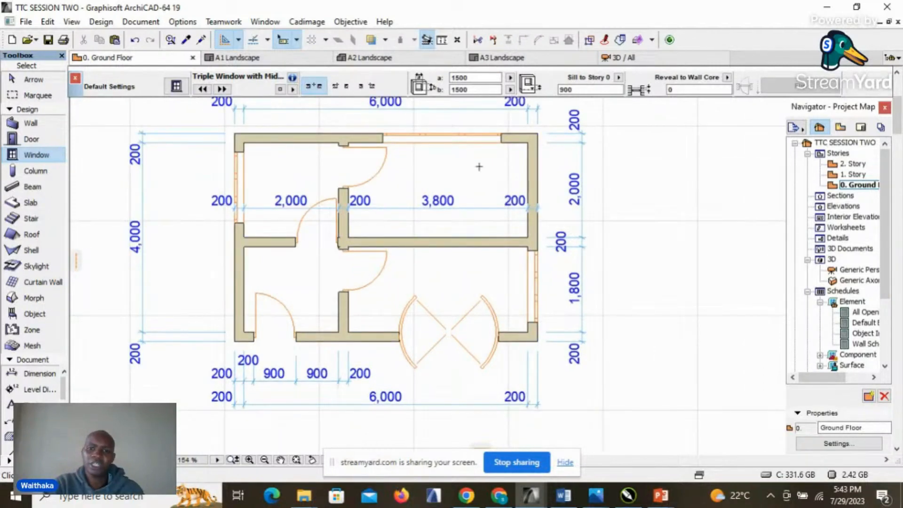
shift+click(456, 136)
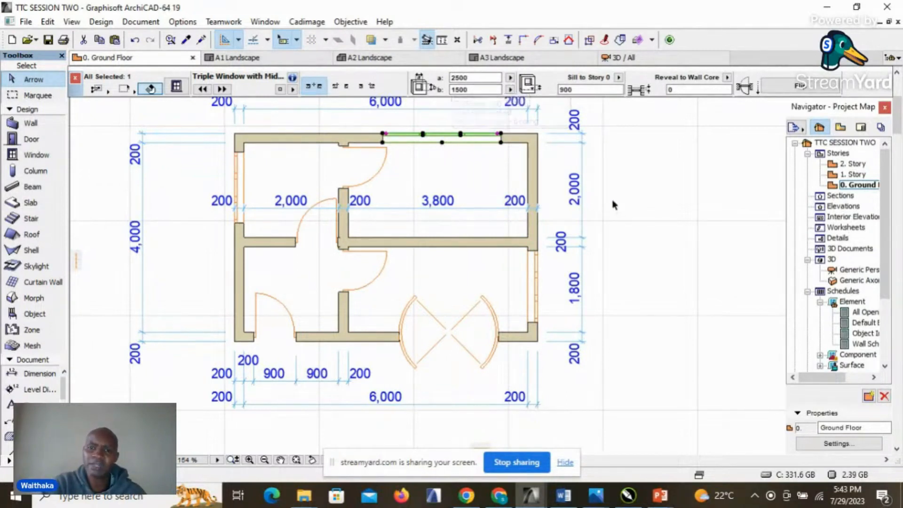
key(Escape)
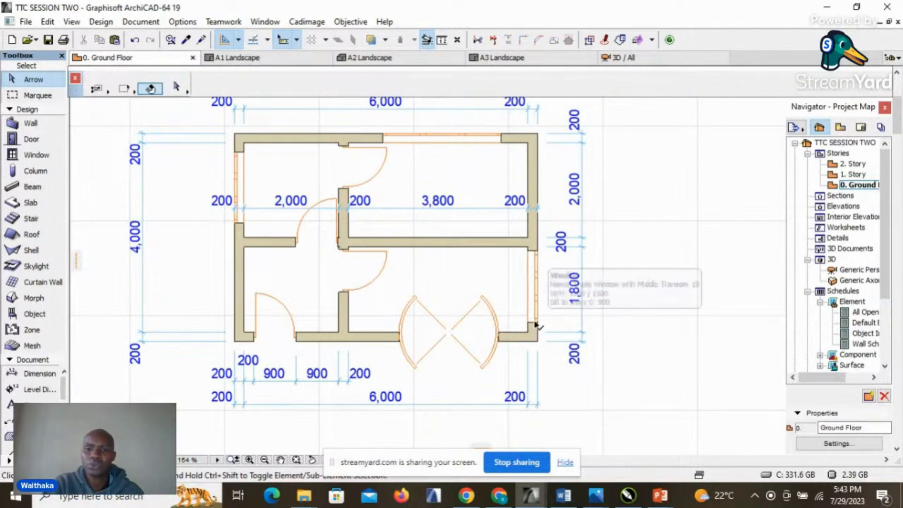
click(536, 325)
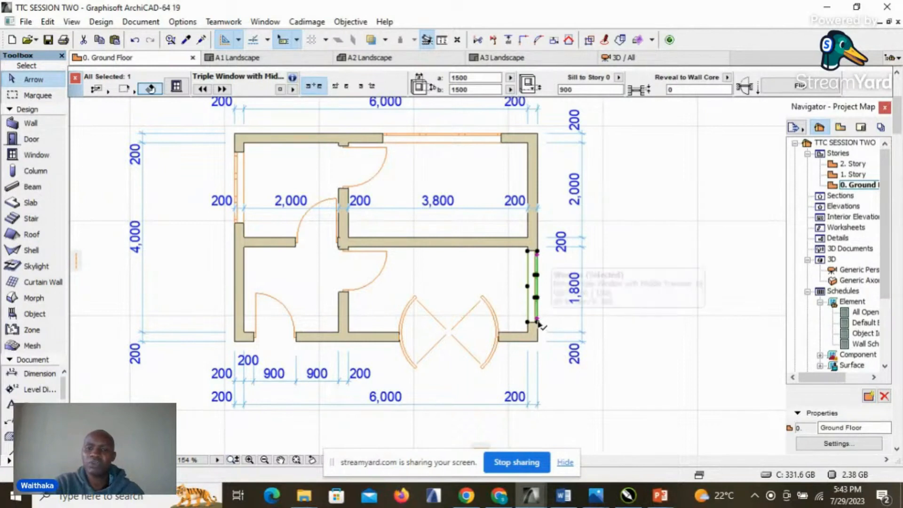
click(502, 145)
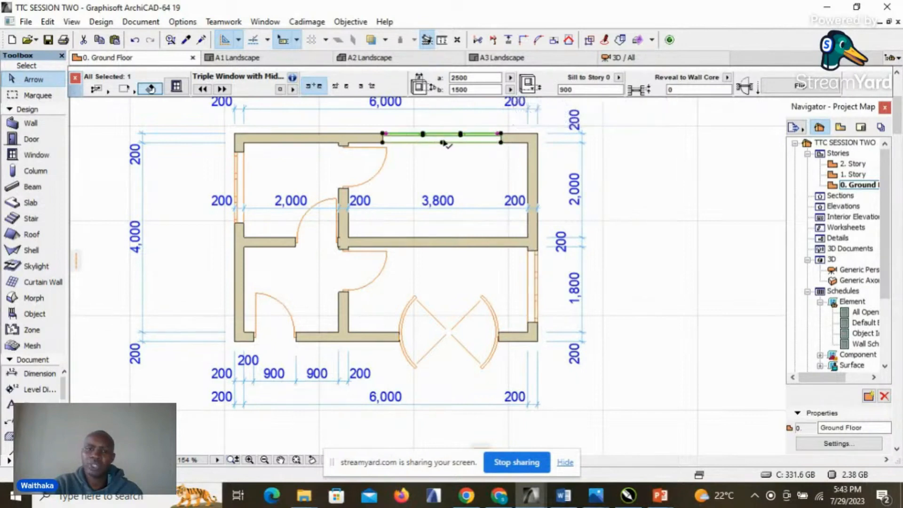
click(535, 321)
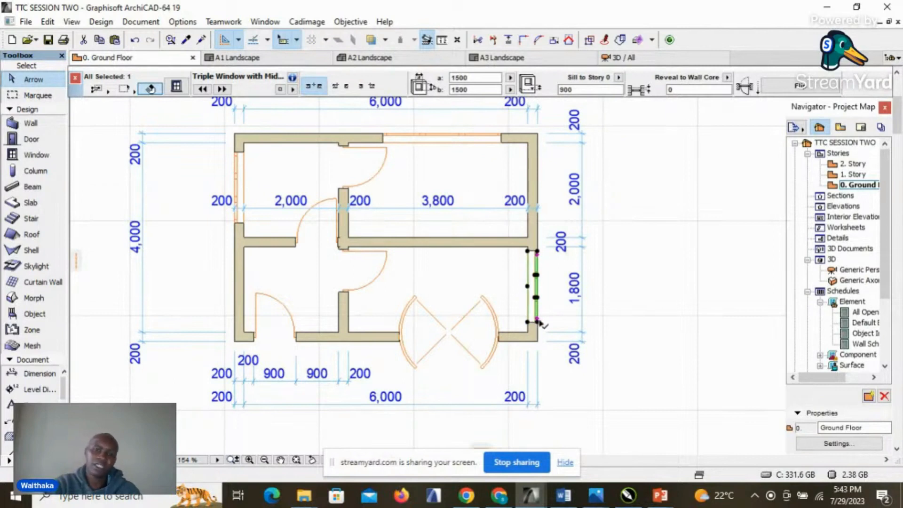
scroll(545, 311, up, 1)
click(641, 296)
scroll(487, 331, down, 1)
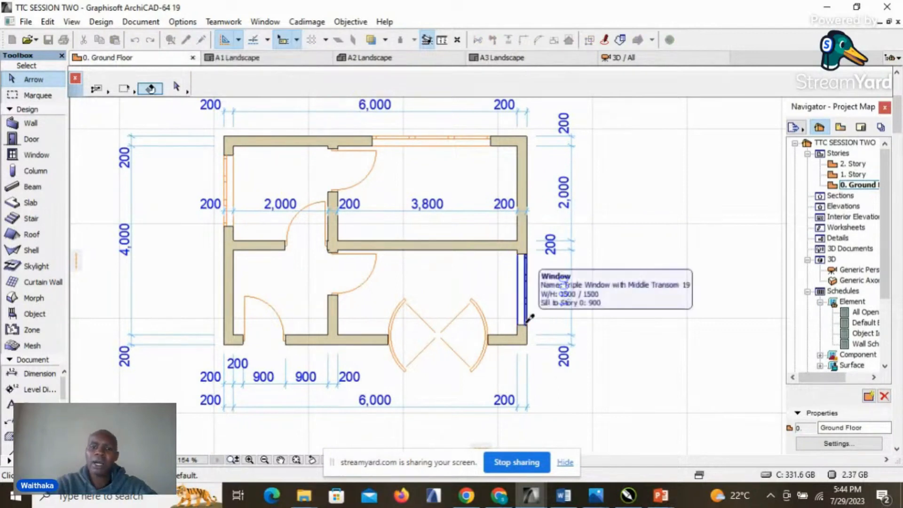
- Pick up the right-wall window's parameters, inject them into the top-wall window, and undo the transfer
alt+click(529, 318)
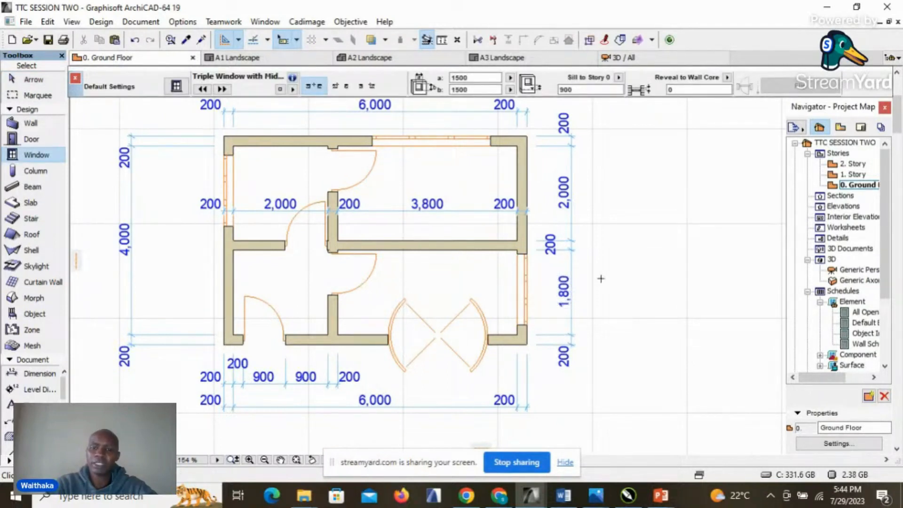
click(201, 42)
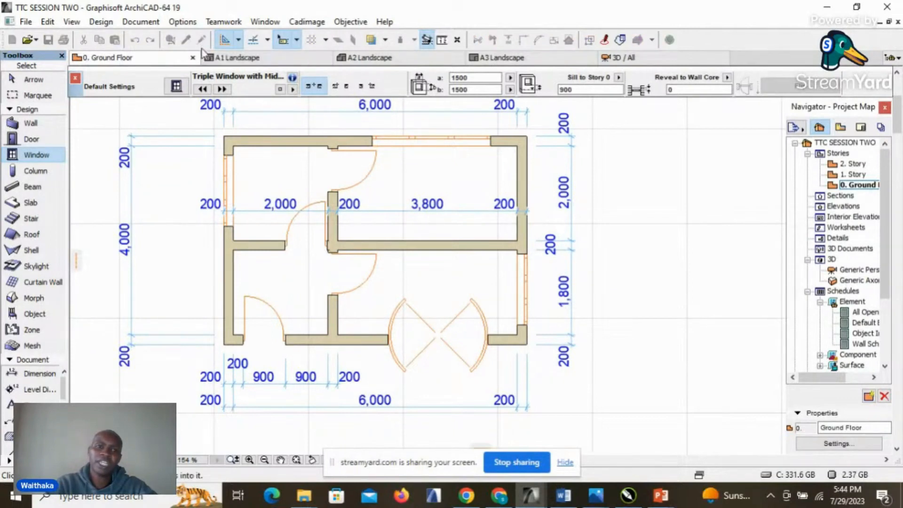
click(495, 132)
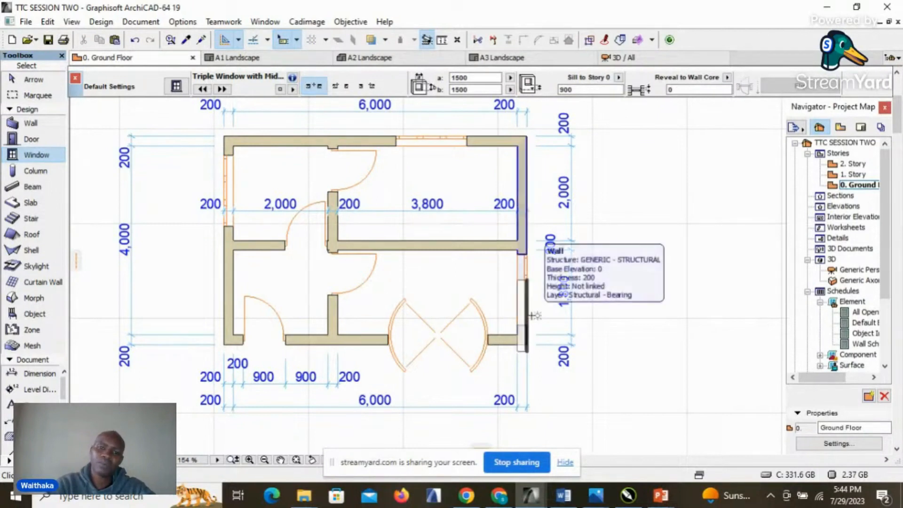
click(135, 40)
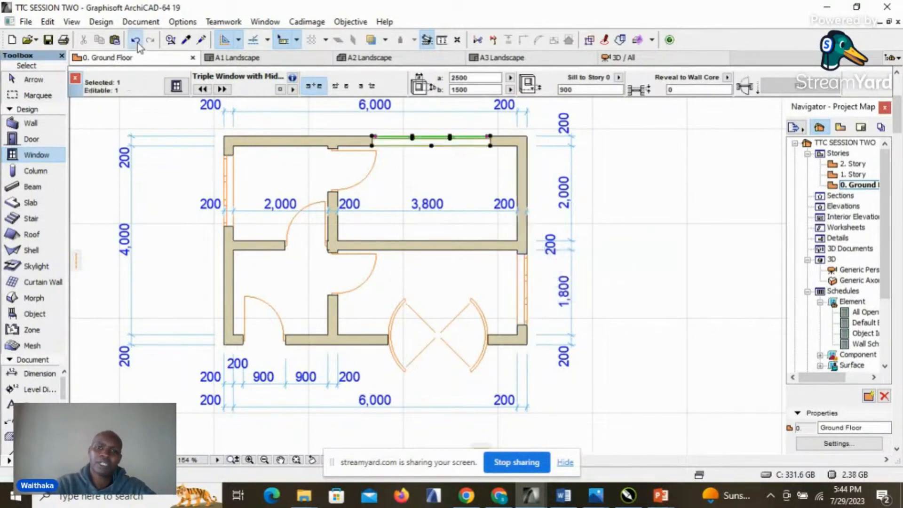
click(137, 43)
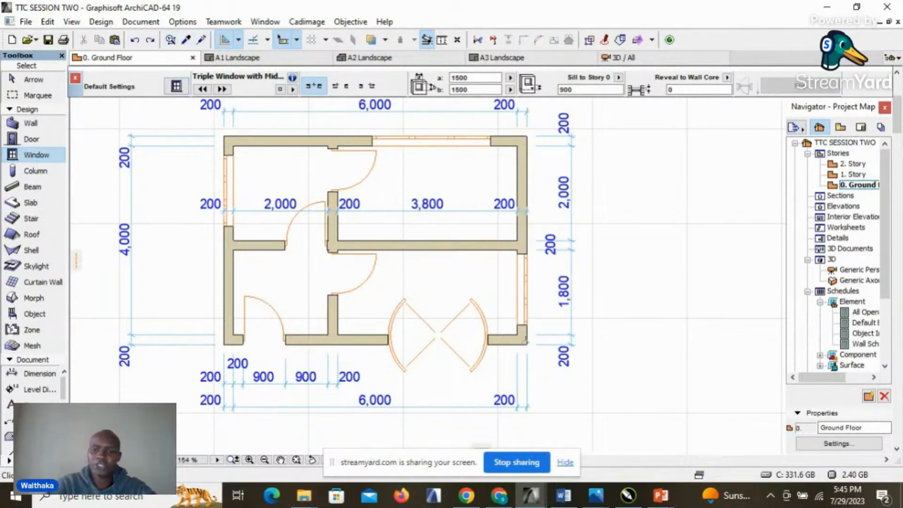
- Repeat the parameter transfer from the right-wall window to the top-wall window using Pick Up and Inject Parameters, and undo it
scroll(367, 240, down, 1)
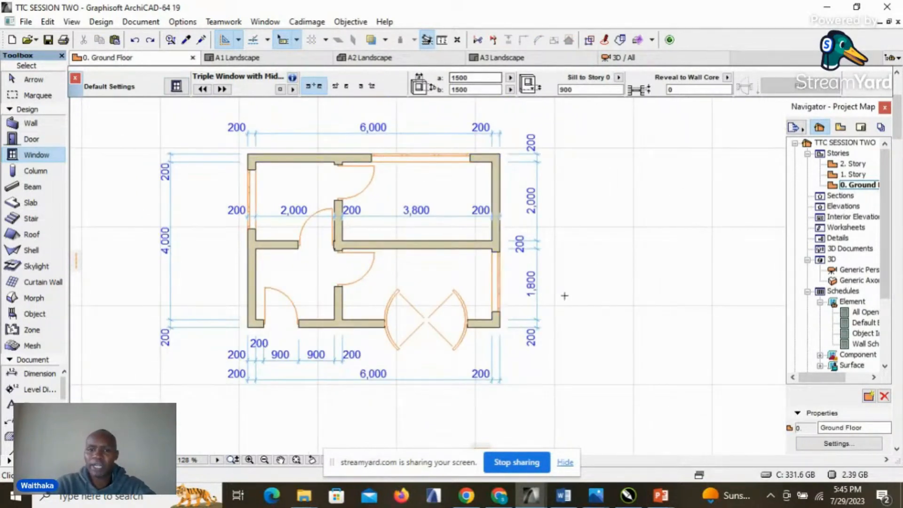
click(31, 83)
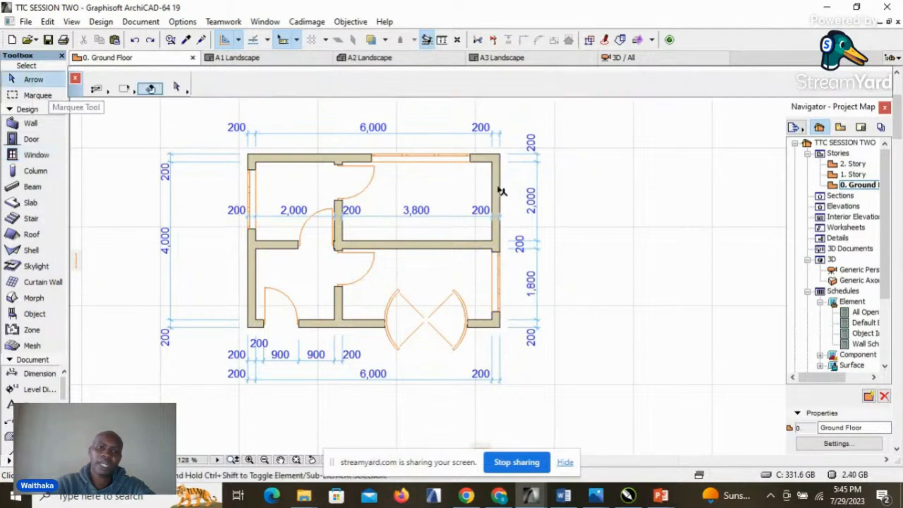
scroll(479, 207, up, 1)
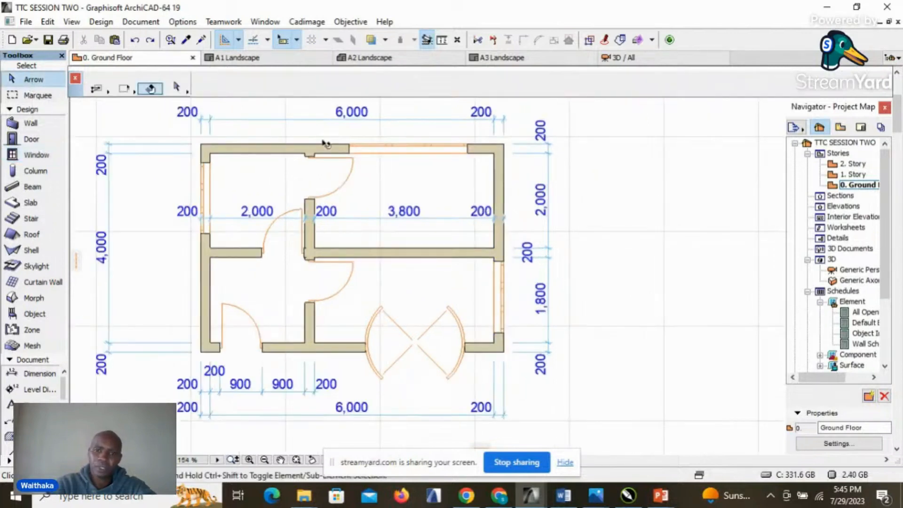
click(186, 41)
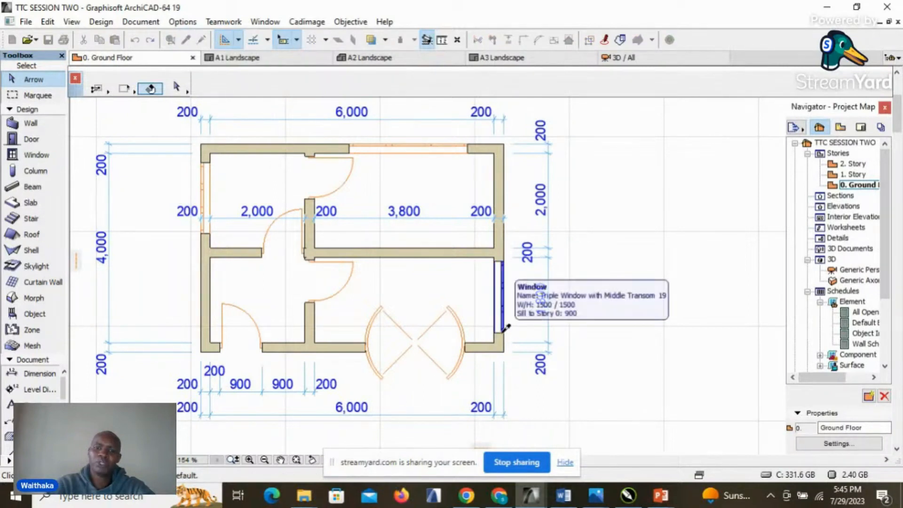
click(506, 328)
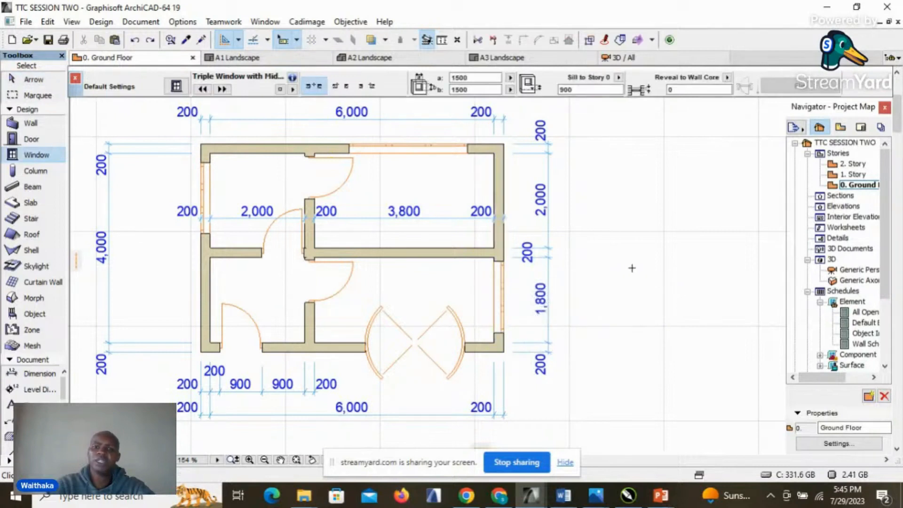
click(202, 43)
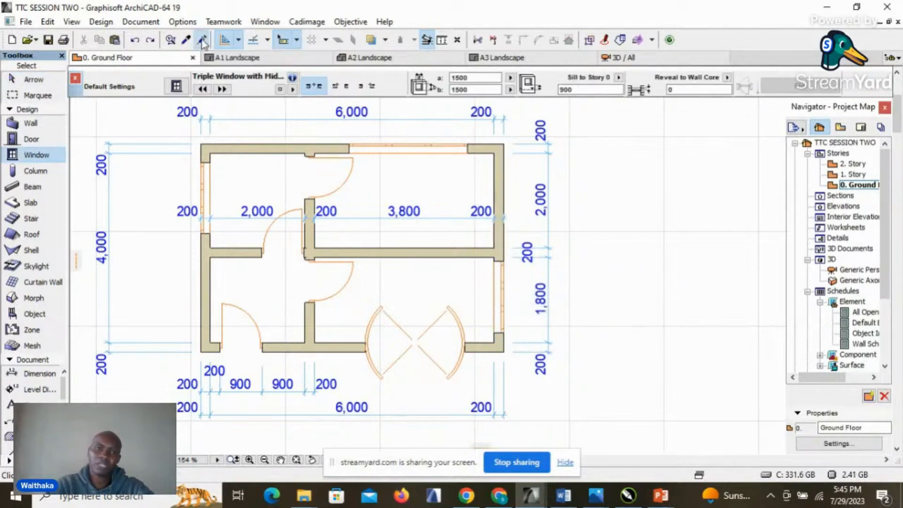
click(471, 139)
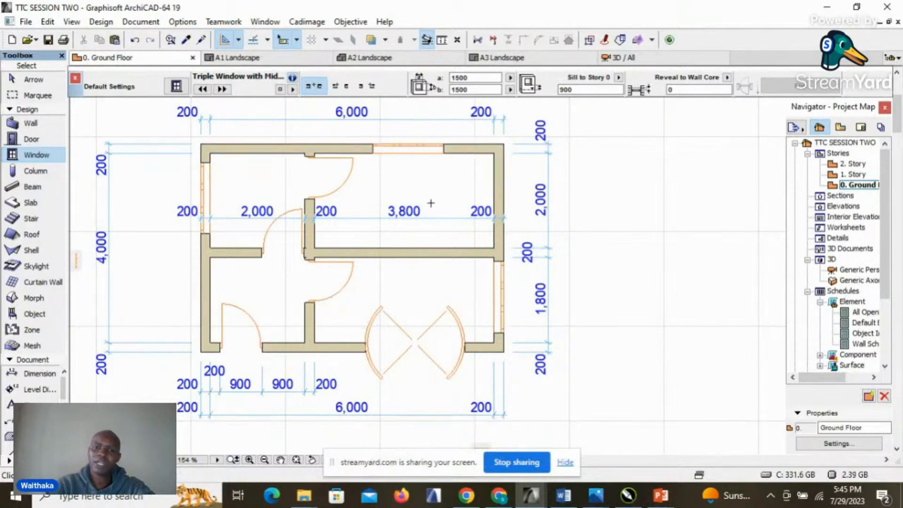
click(135, 40)
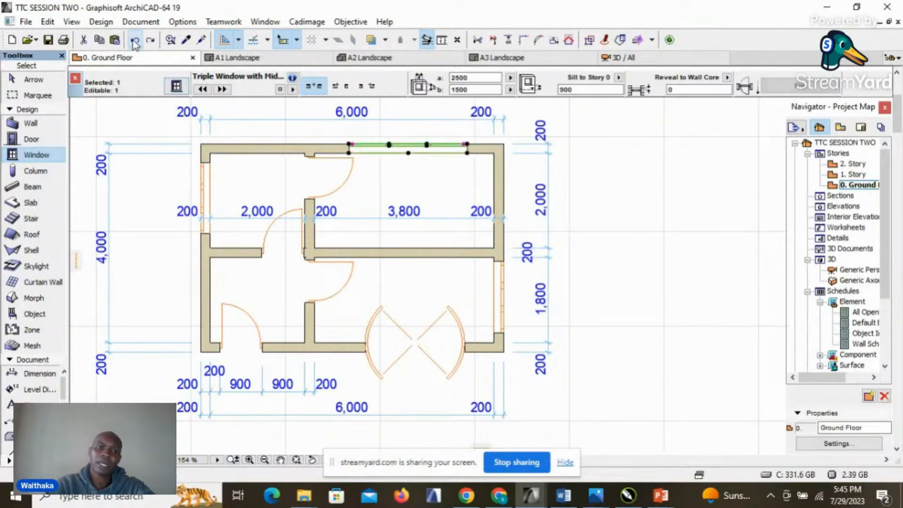
- With the Arrow tool active, pick up the right-wall window's parameters, inject them into the top-wall window, undo the transfer, and clear the selection
key(ctrl+shift+z)
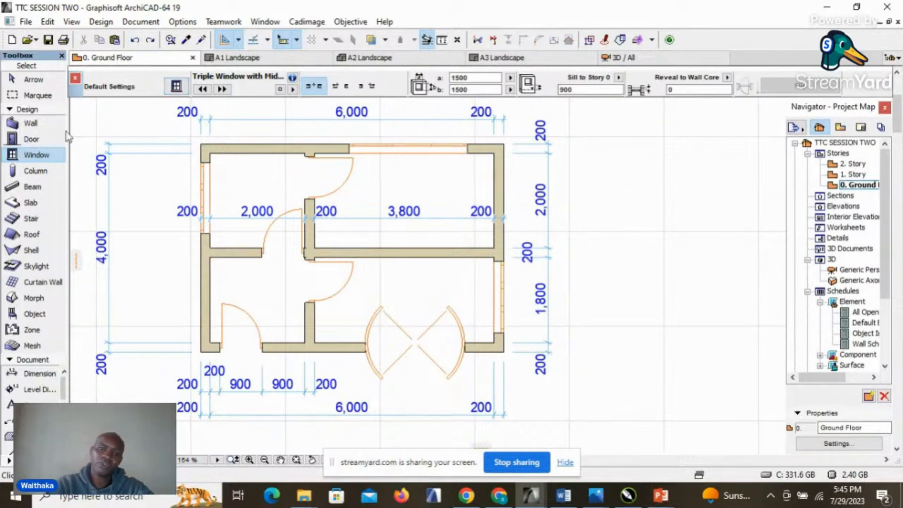
click(45, 84)
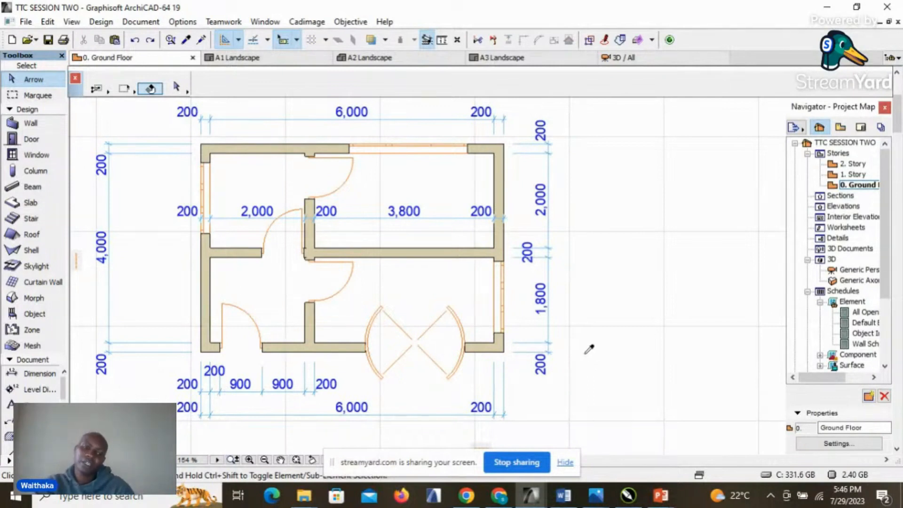
key(alt)
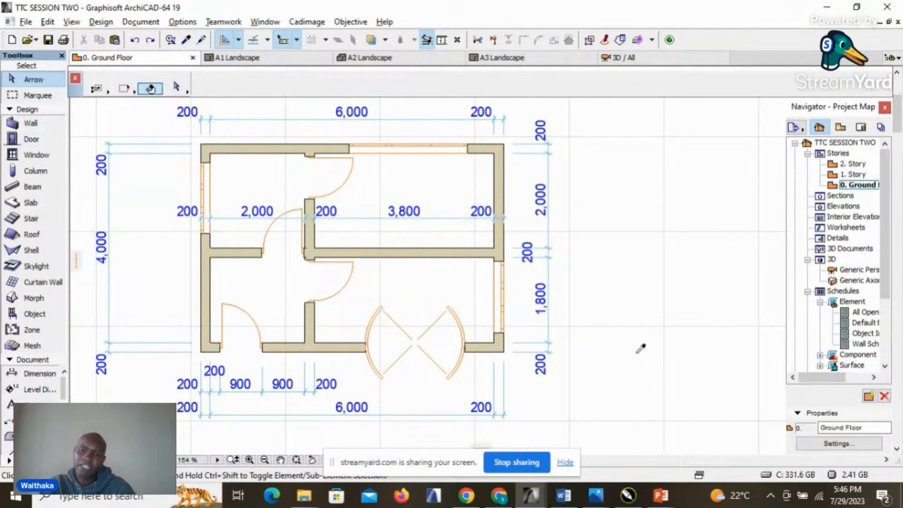
alt+click(505, 259)
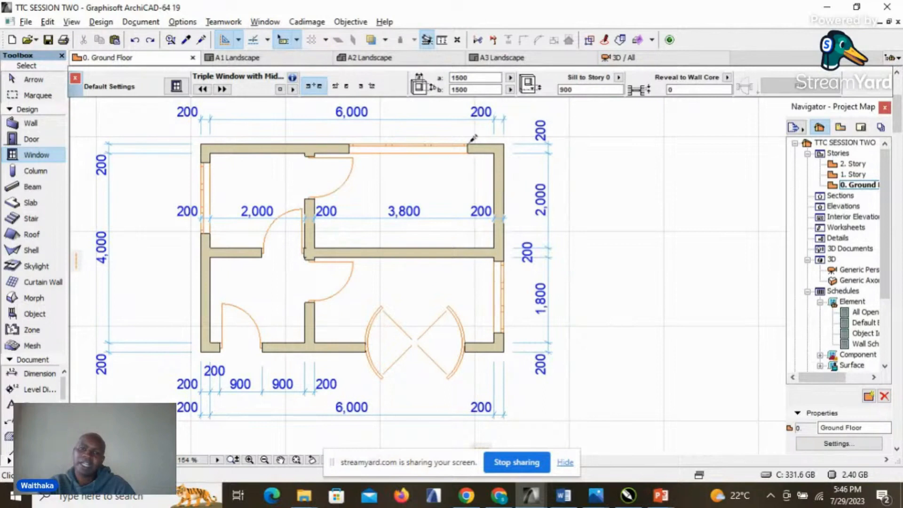
mouse_move(472, 138)
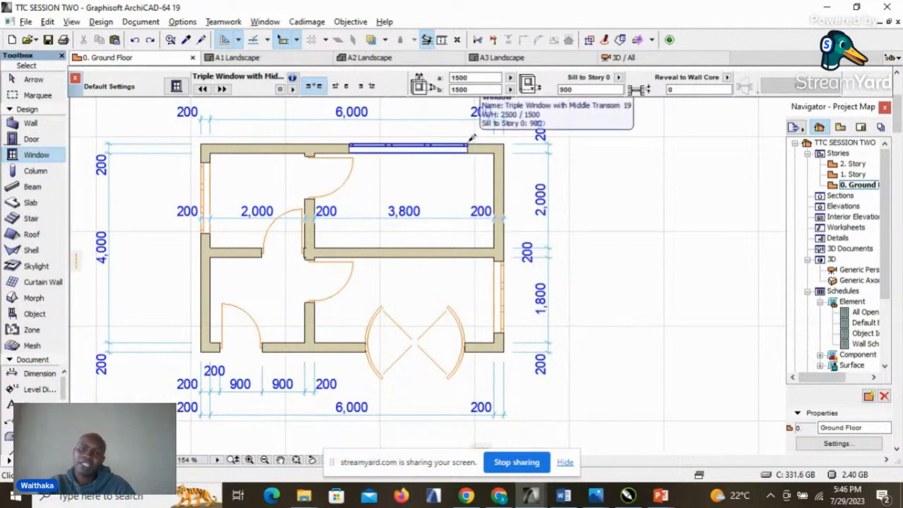
ctrl+alt+click(472, 137)
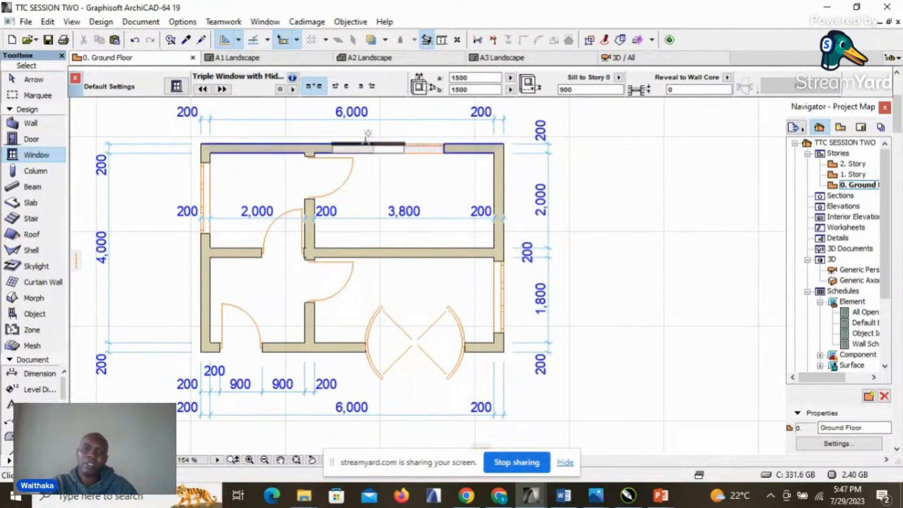
click(135, 40)
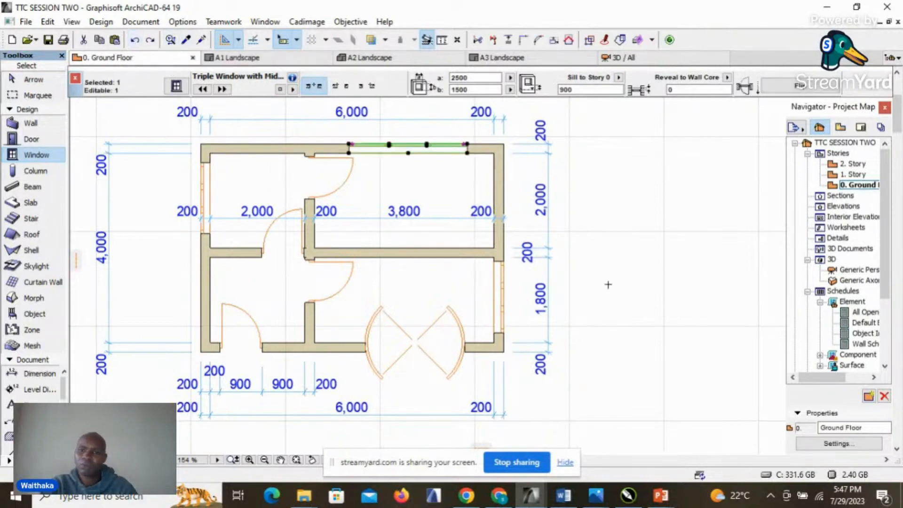
key(ctrl+z)
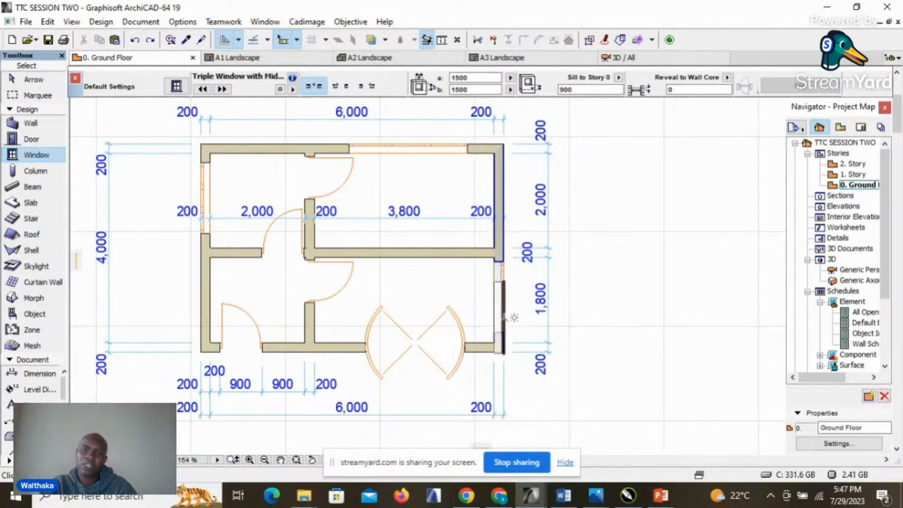
- Apply the right-wall window's 1500 width to the top-wall window by picking up and injecting its parameters
click(38, 83)
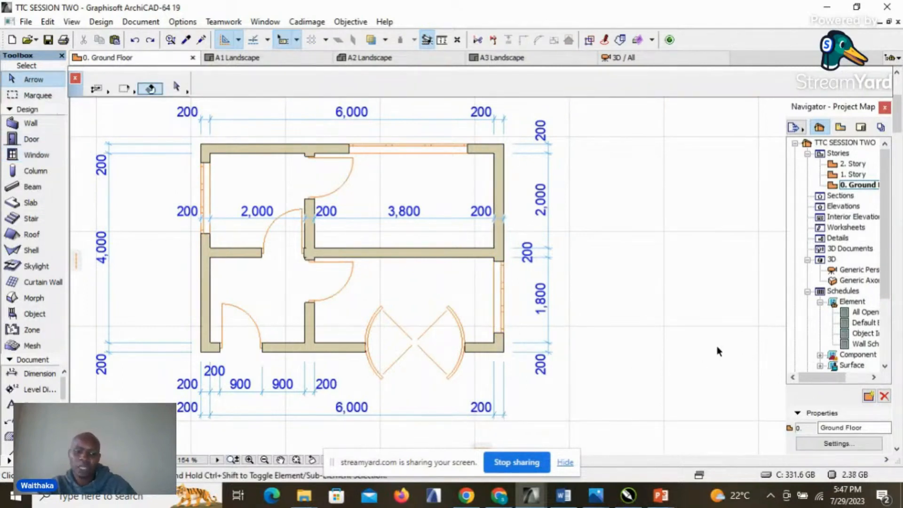
key(alt)
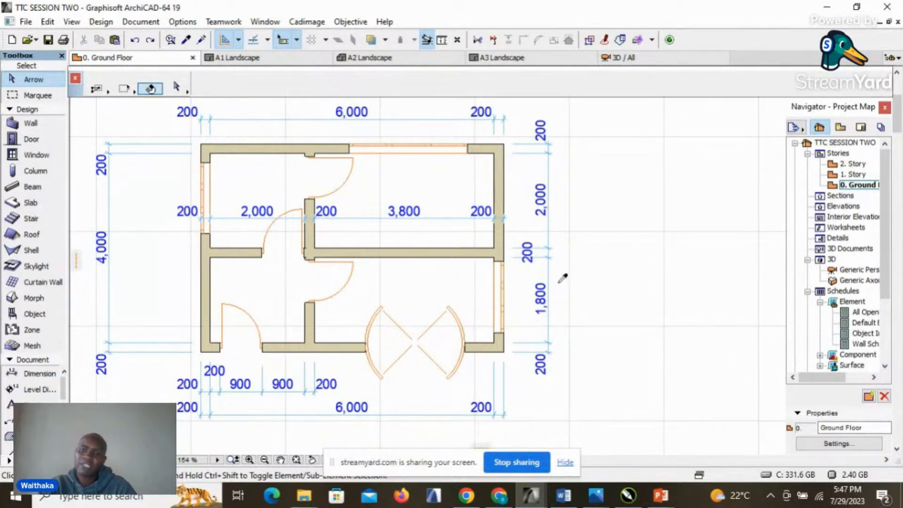
alt+click(502, 261)
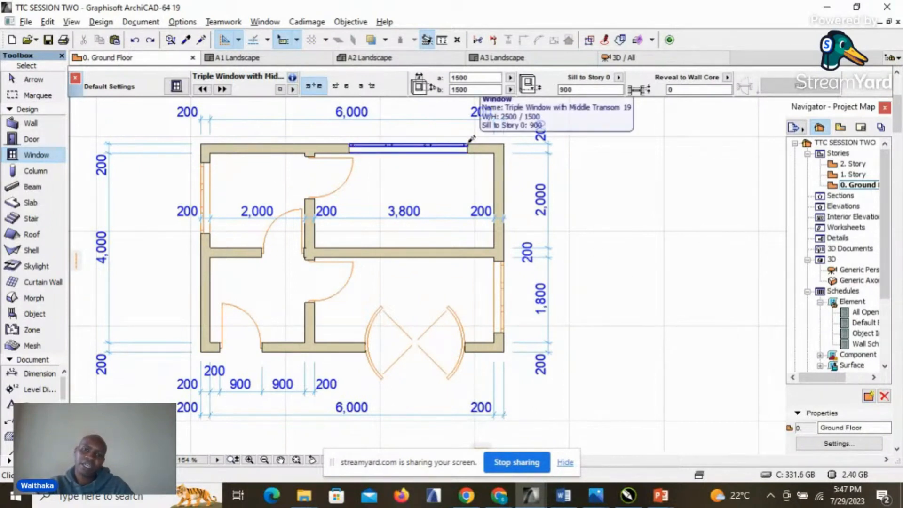
key(ctrl+shift+z)
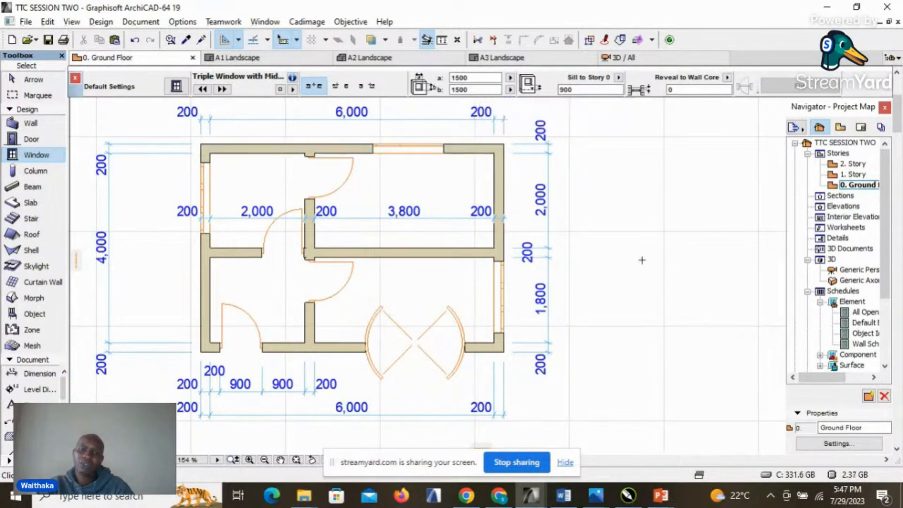